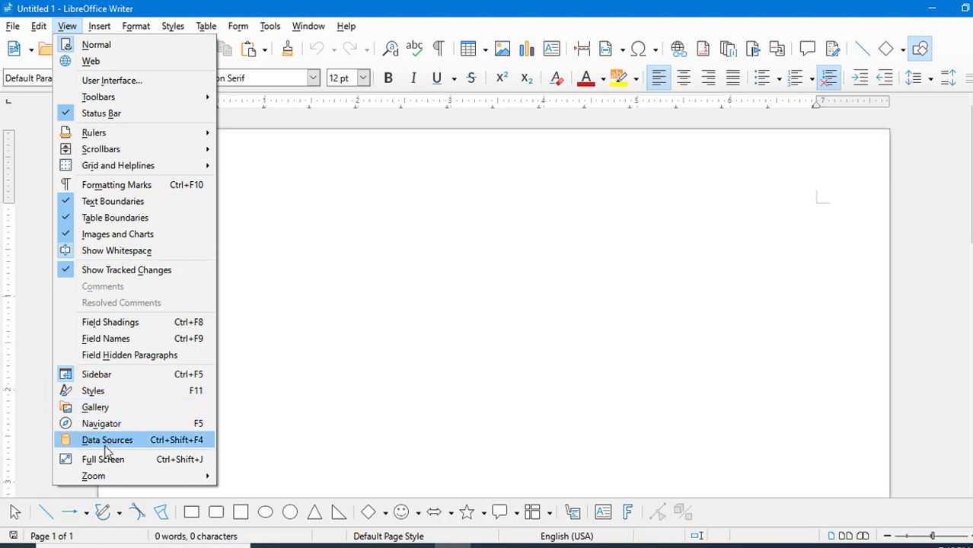
Insert a page break after the paragraph ending 'single User Device'
left_click(288, 235)
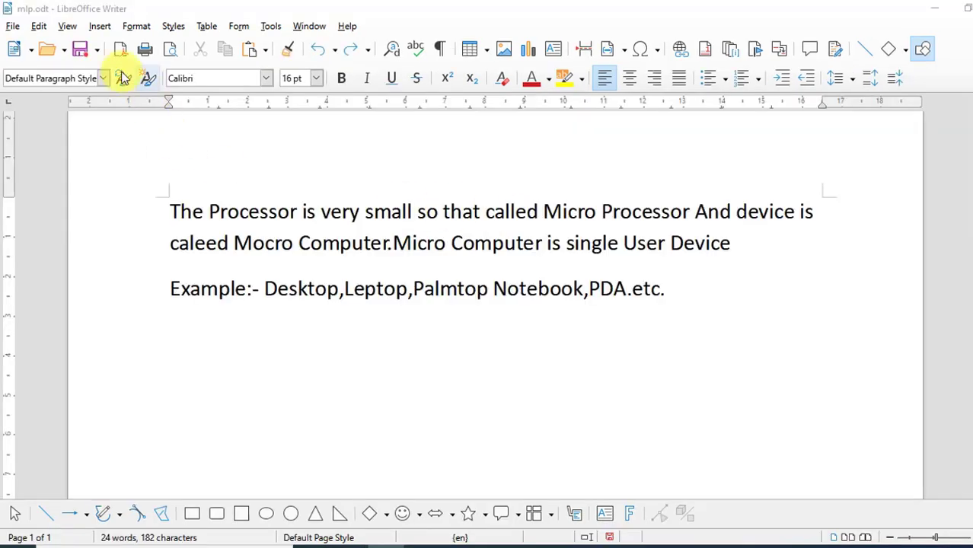
left_click(99, 29)
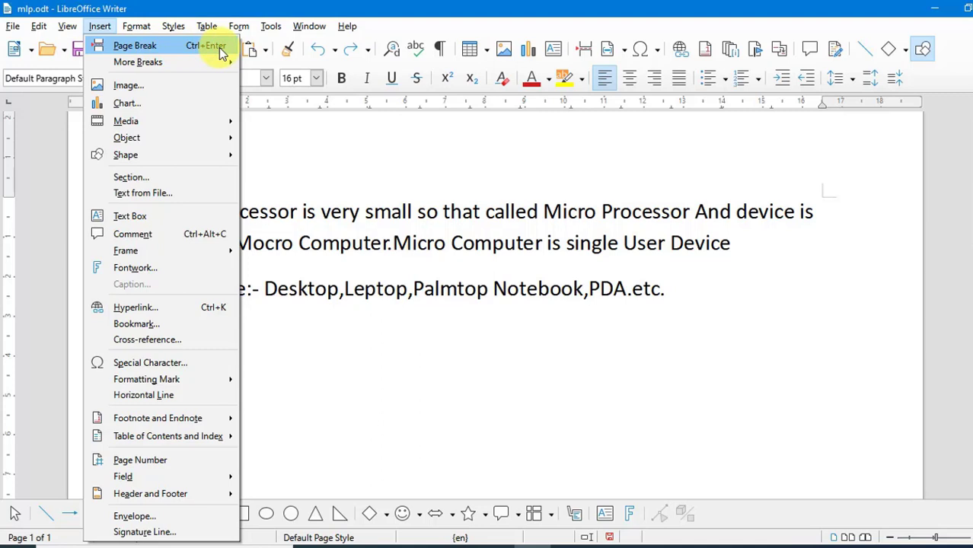
left_click(477, 356)
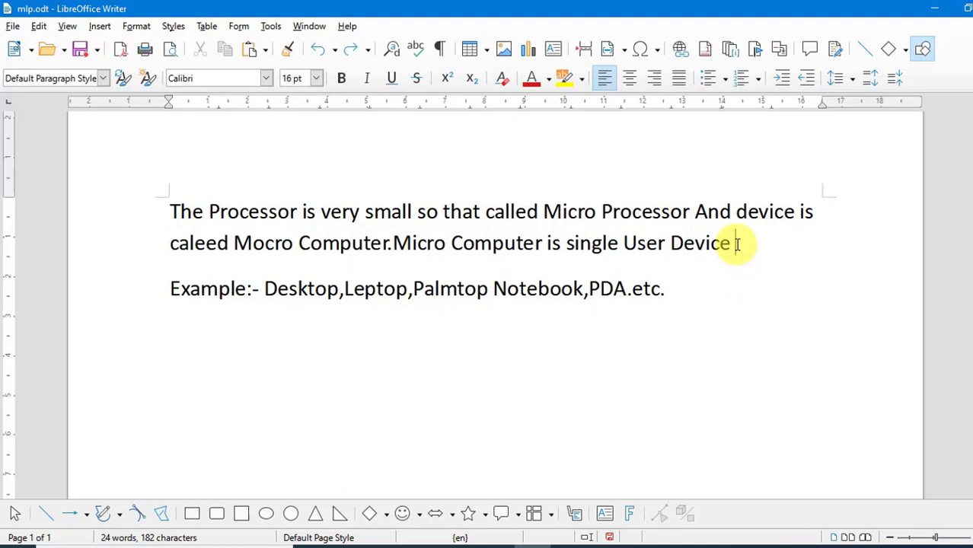
left_click(100, 26)
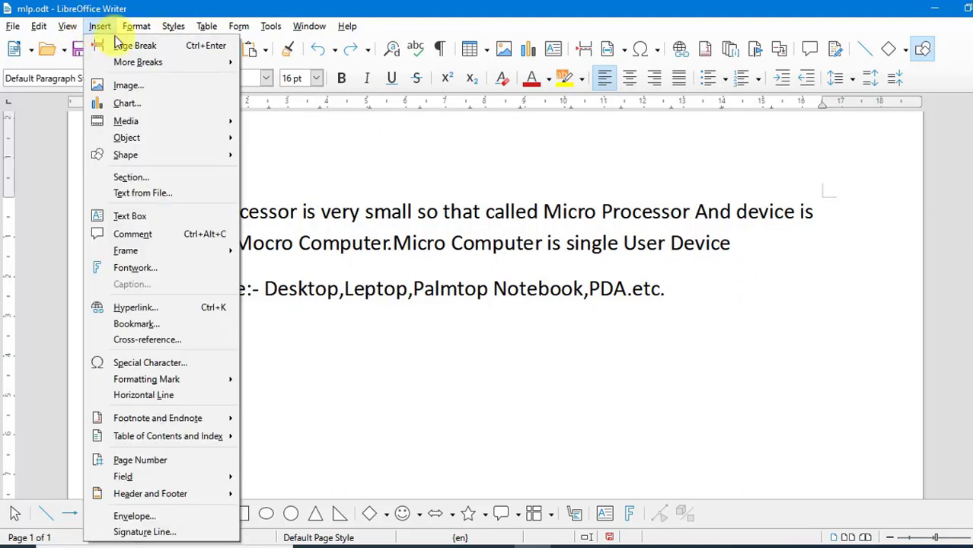
left_click(125, 45)
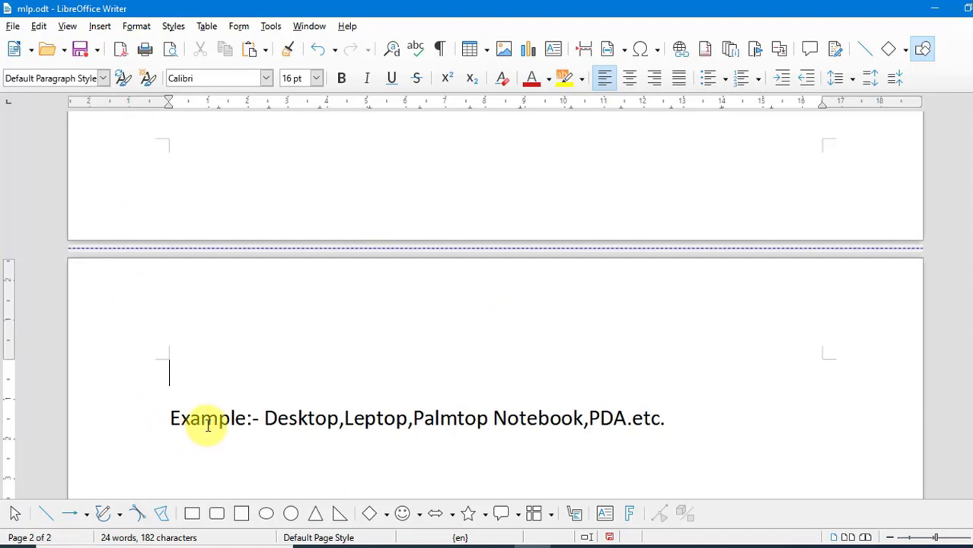
scroll(208, 425, "up", 6)
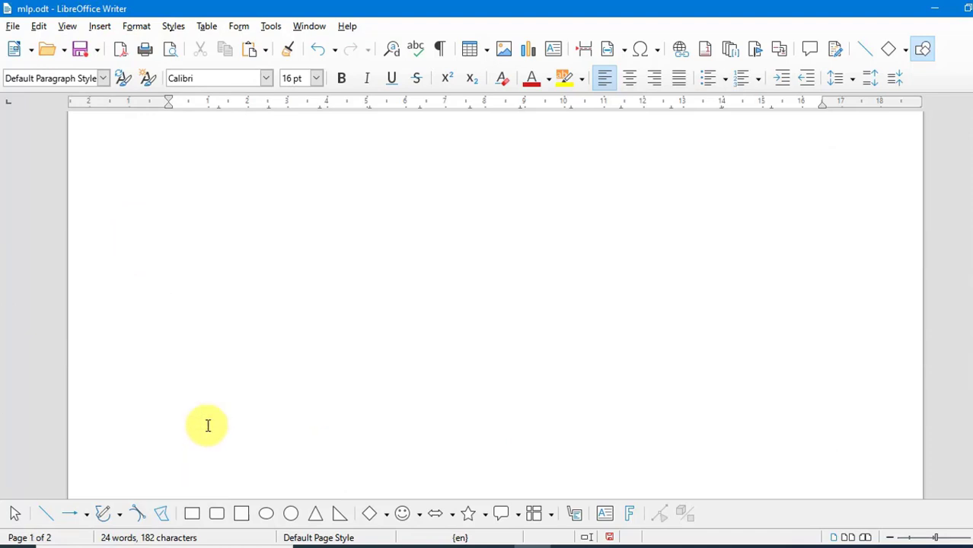
scroll(208, 425, "up", 5)
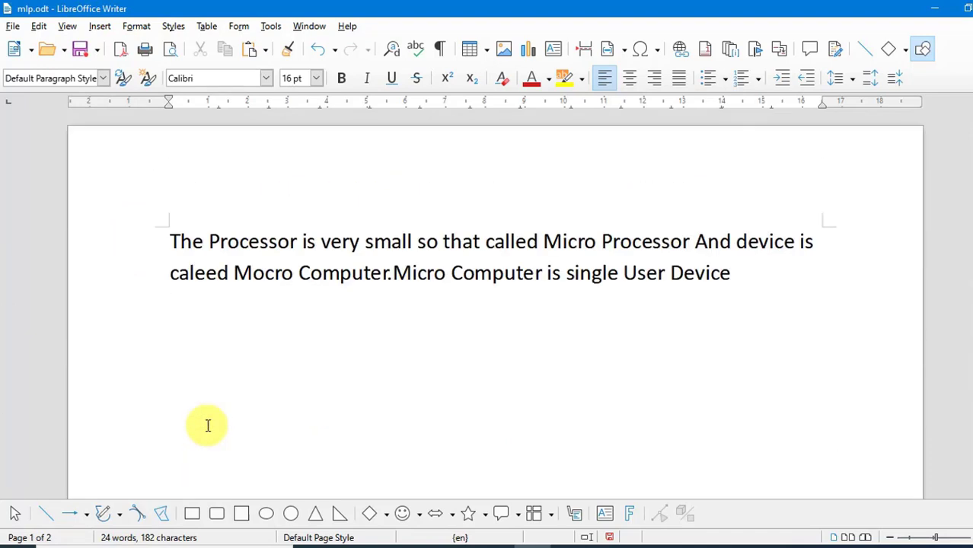
left_click(450, 272)
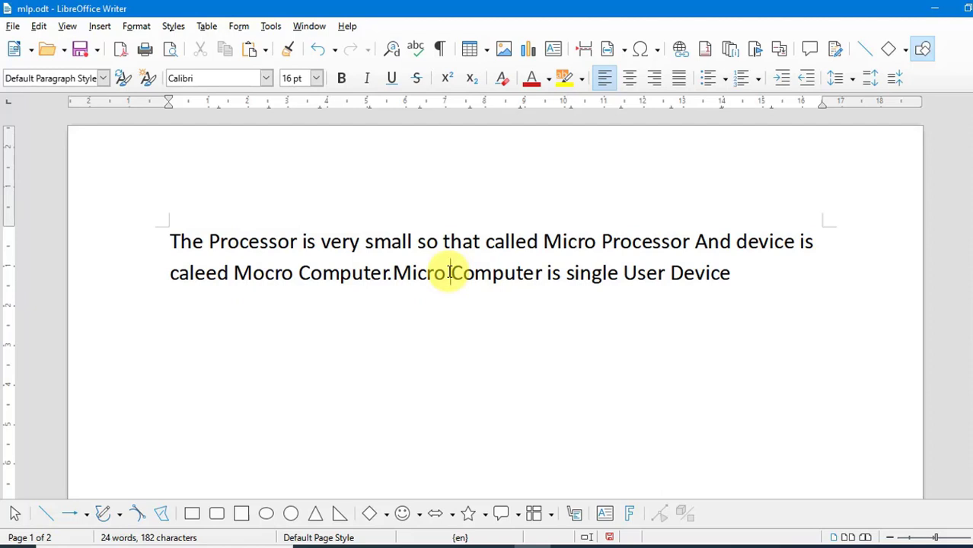
left_click(103, 28)
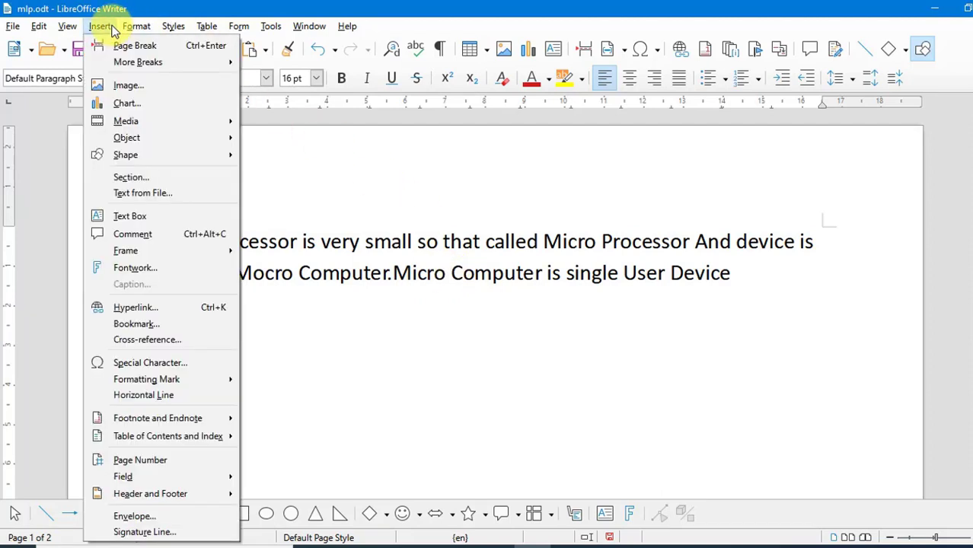
mouse_move(151, 64)
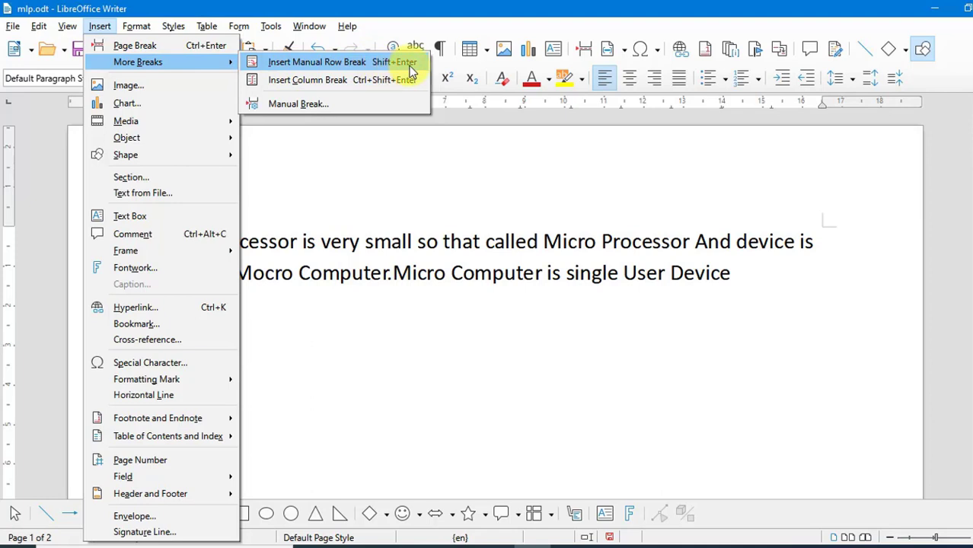
left_click(450, 331)
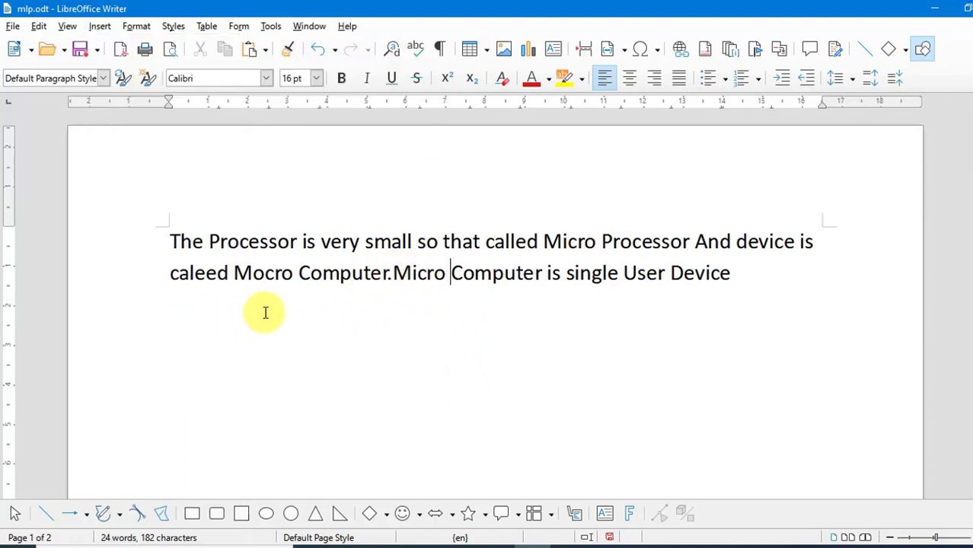
Break the line after 'Mocro Computer.' with a manual row break instead of a new paragraph
left_click(393, 275)
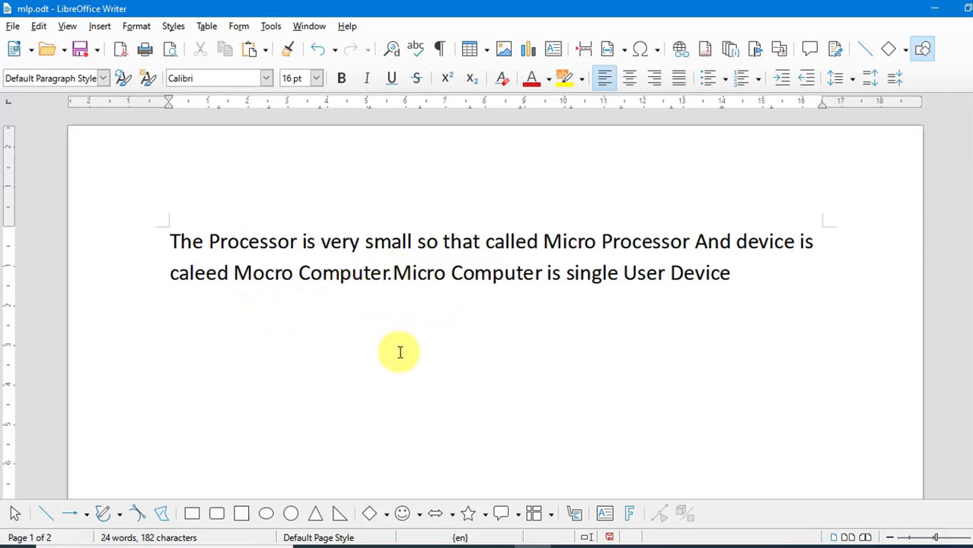
key("Return")
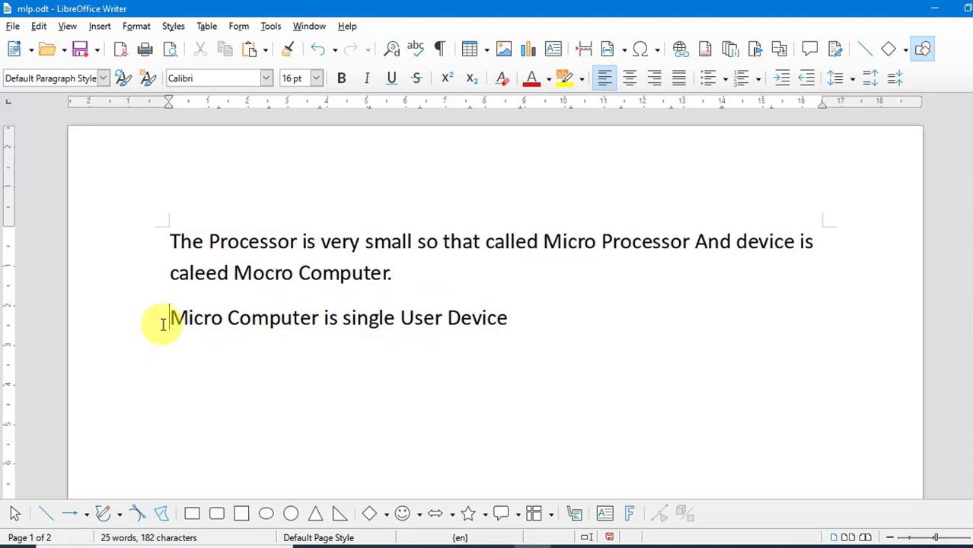
key("ctrl+z")
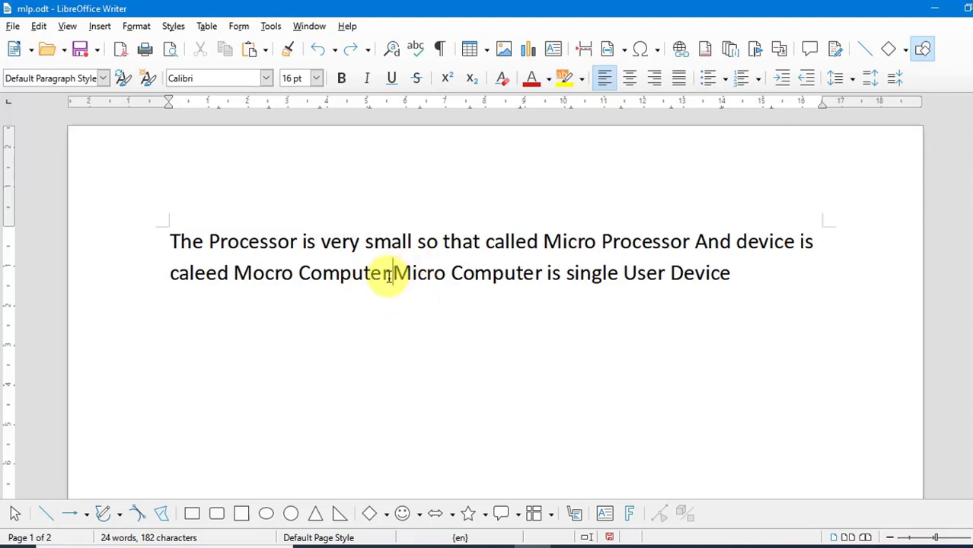
left_click(100, 27)
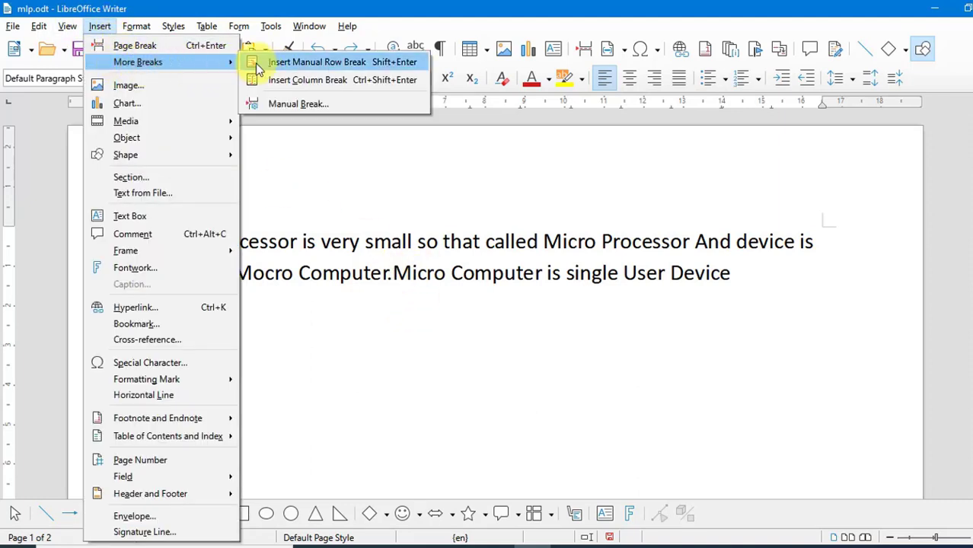
left_click(354, 67)
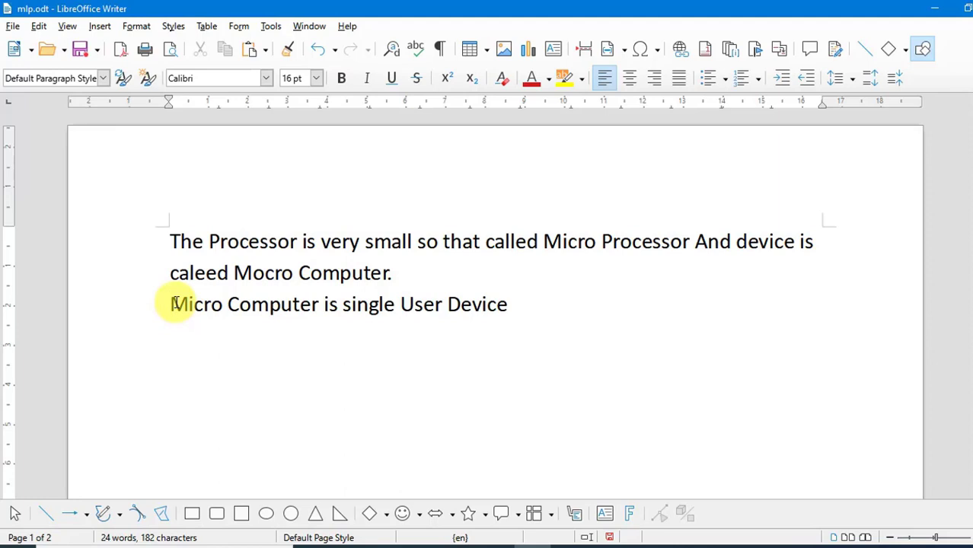
Lay out the page in three columns of equal size
left_click(518, 305)
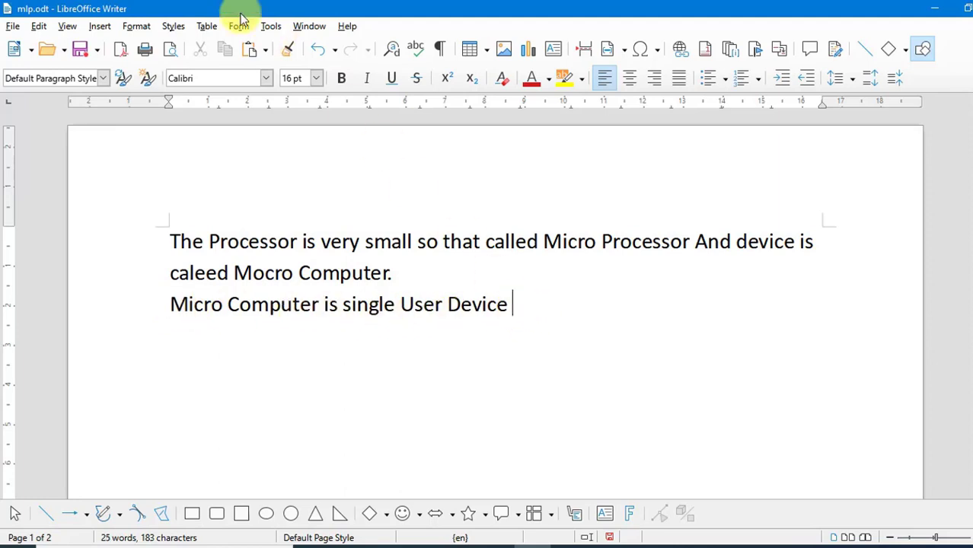
left_click(100, 27)
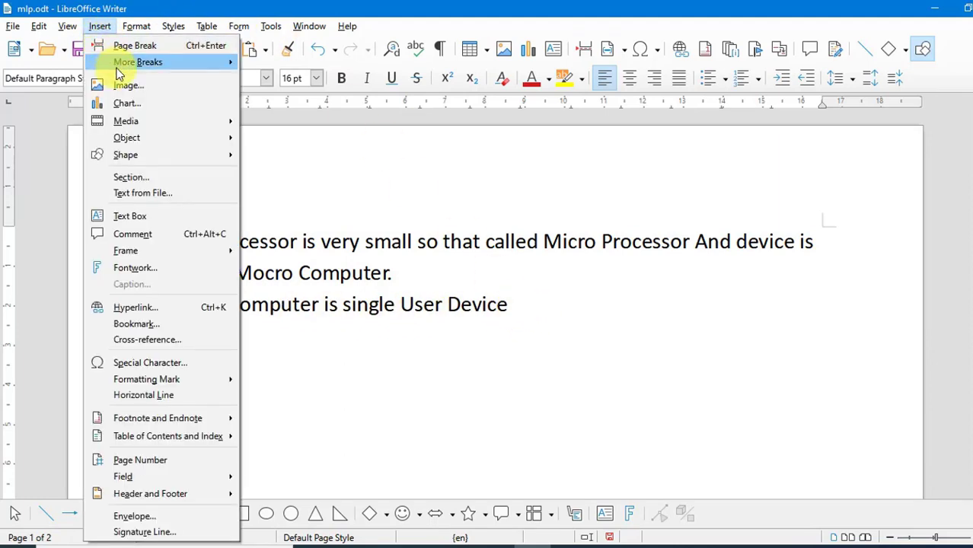
mouse_move(138, 62)
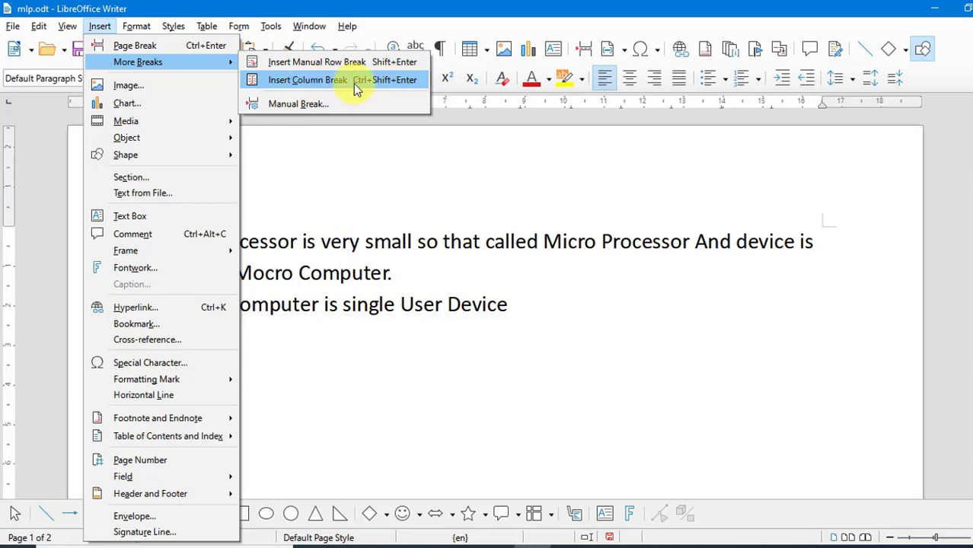
left_click(480, 319)
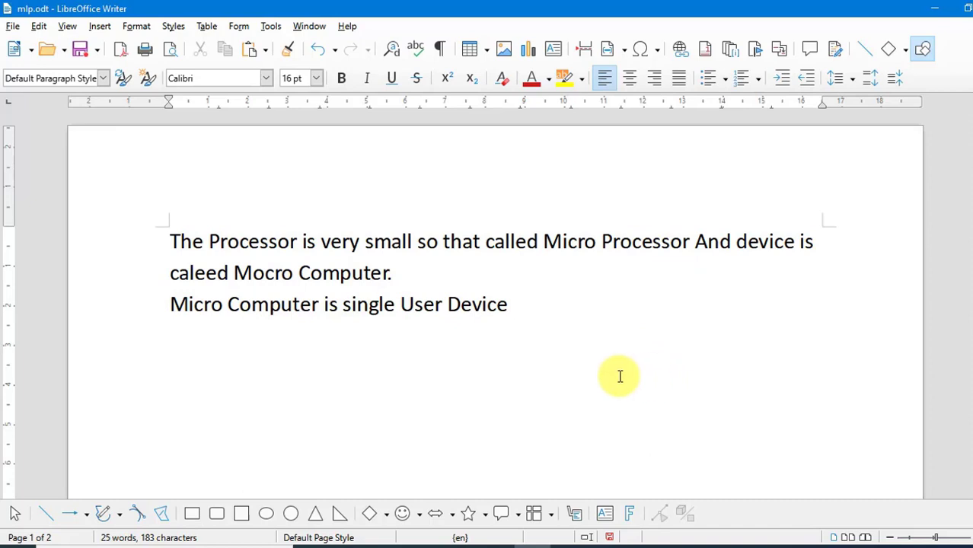
left_click(137, 27)
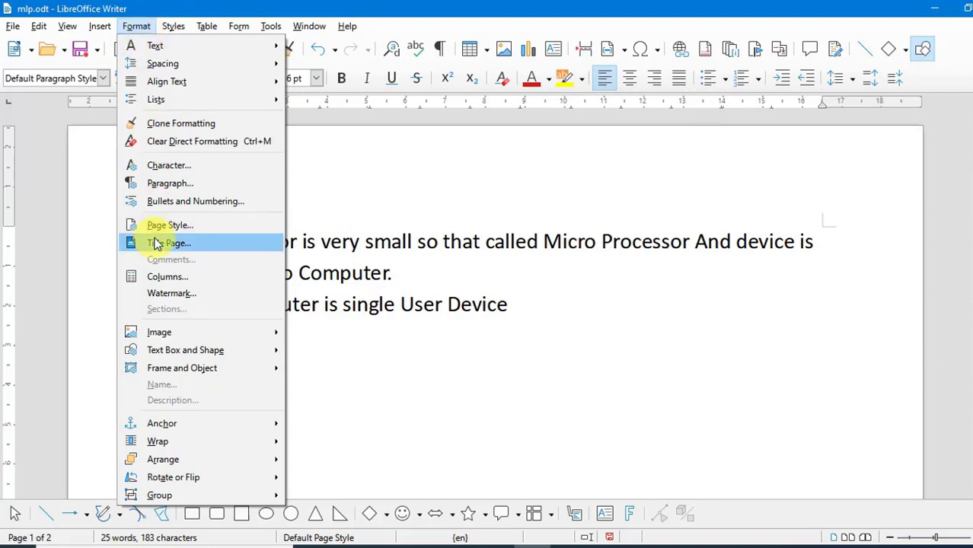
left_click(163, 277)
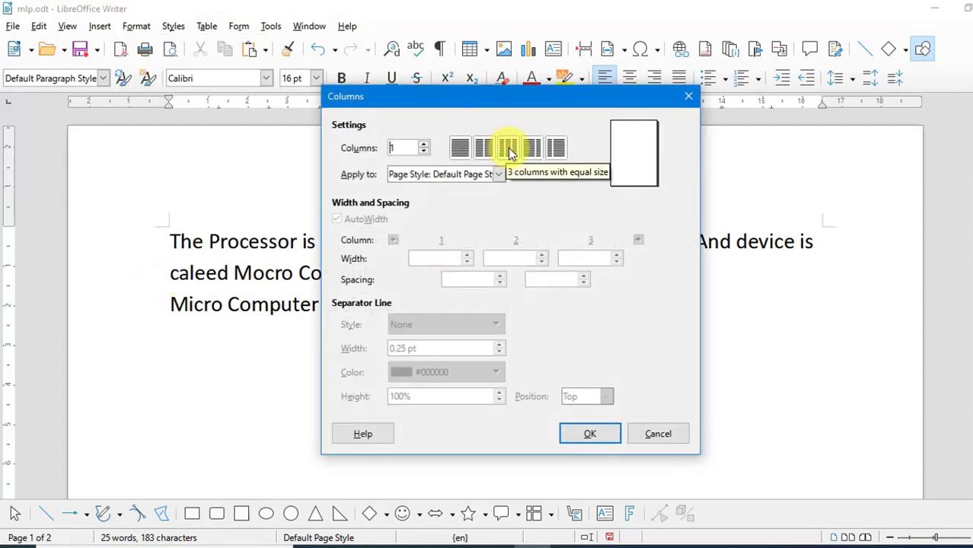
left_click(509, 150)
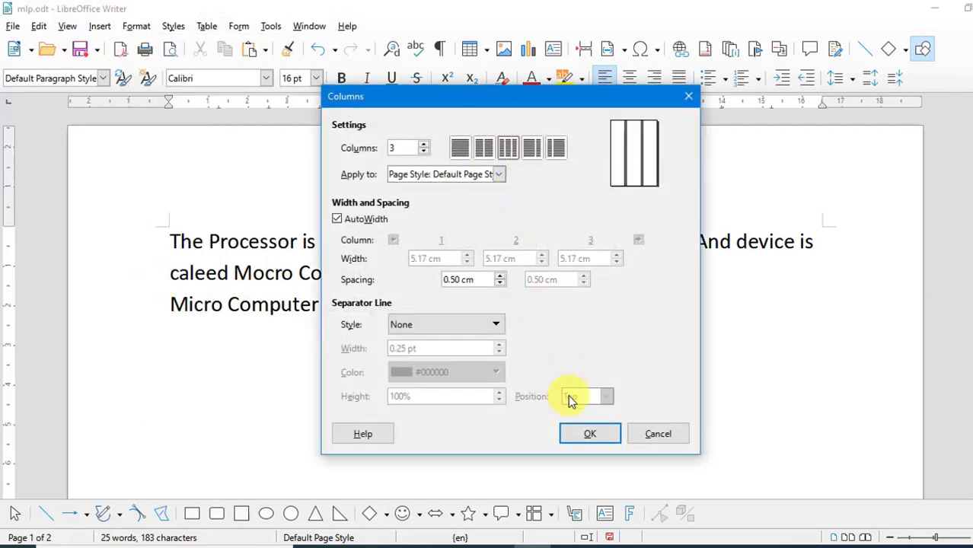
left_click(591, 431)
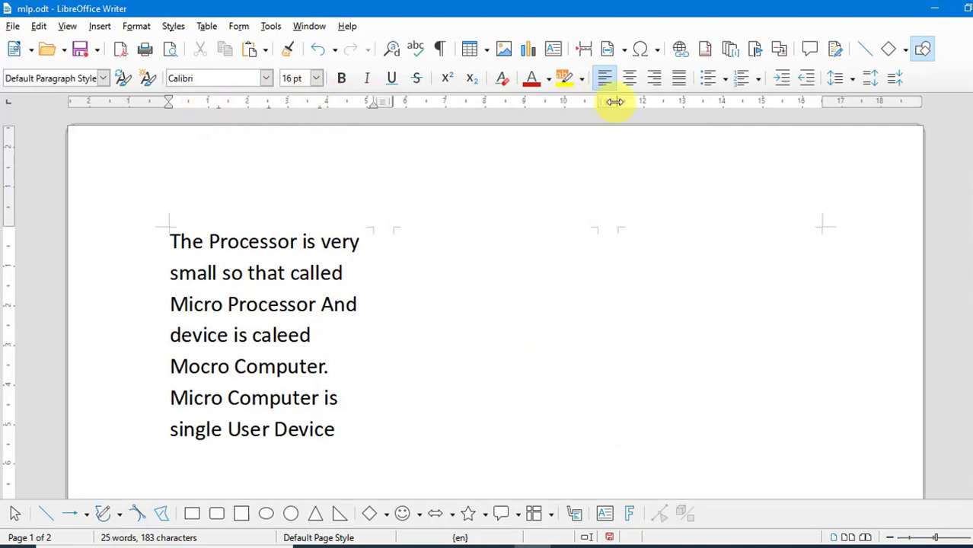
Type two sample lines 'hythoigfhgh' and 'jhgjghjghjgjh' below the first paragraph
left_click(410, 430)
type("hy")
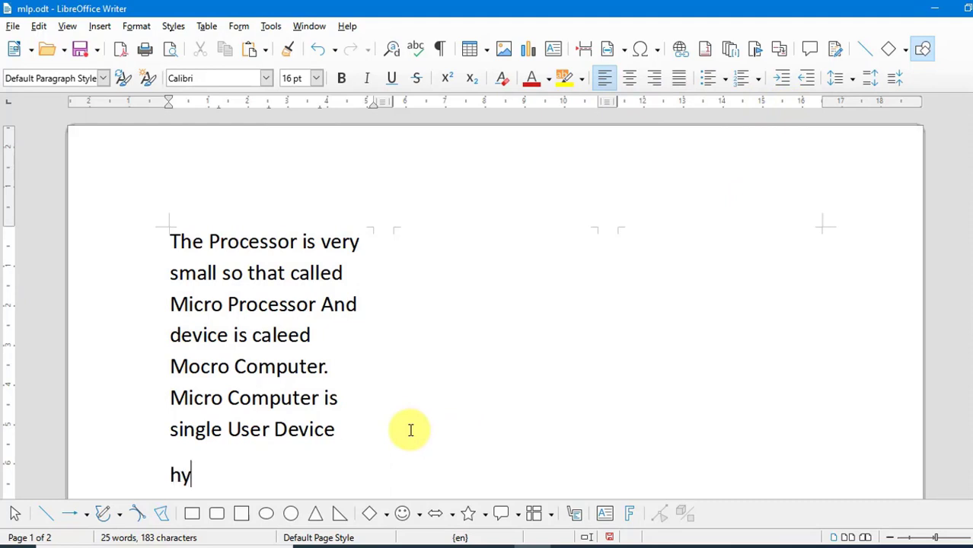
type("thoigfhgh")
key("Return")
type("jhgj")
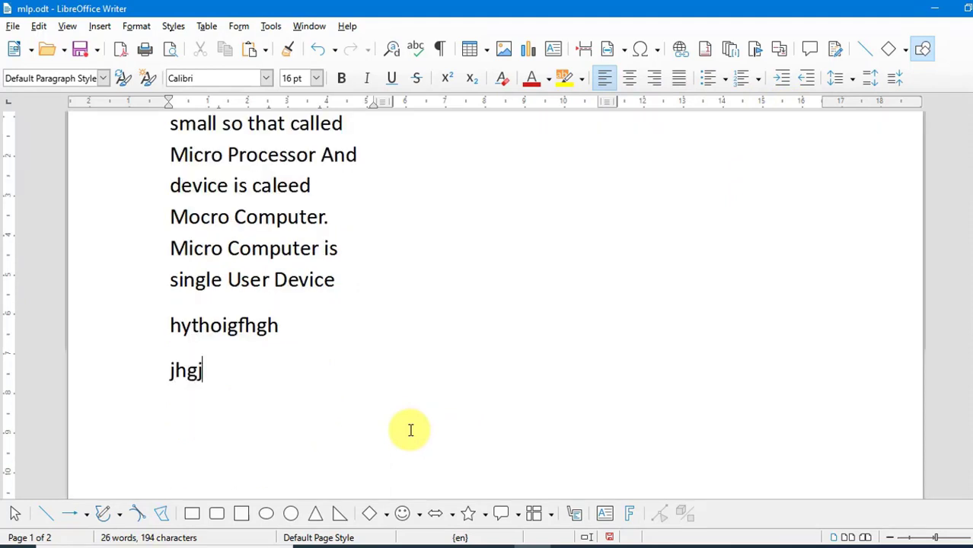
type("ghjghjgjh")
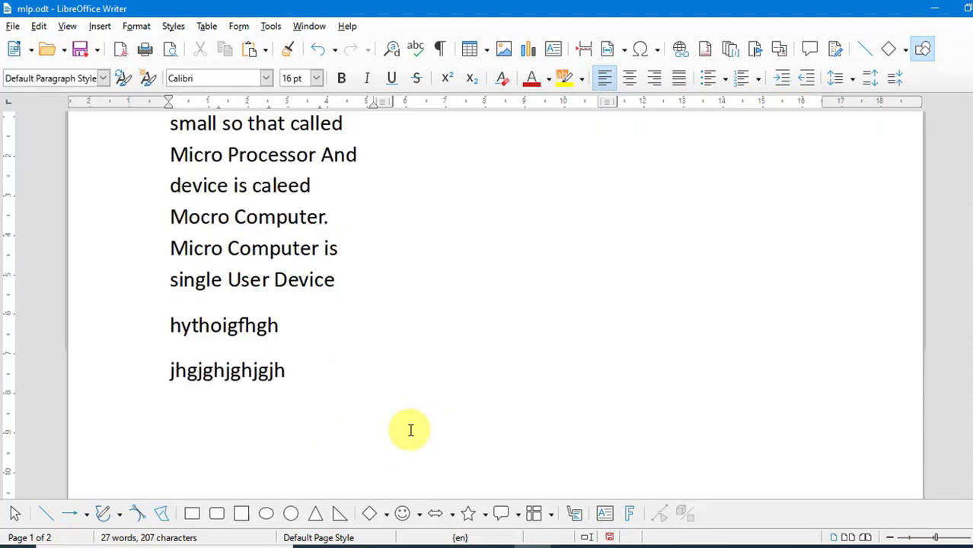
Insert a column break after the sample text to continue in the second column
scroll(411, 430, "up", 3)
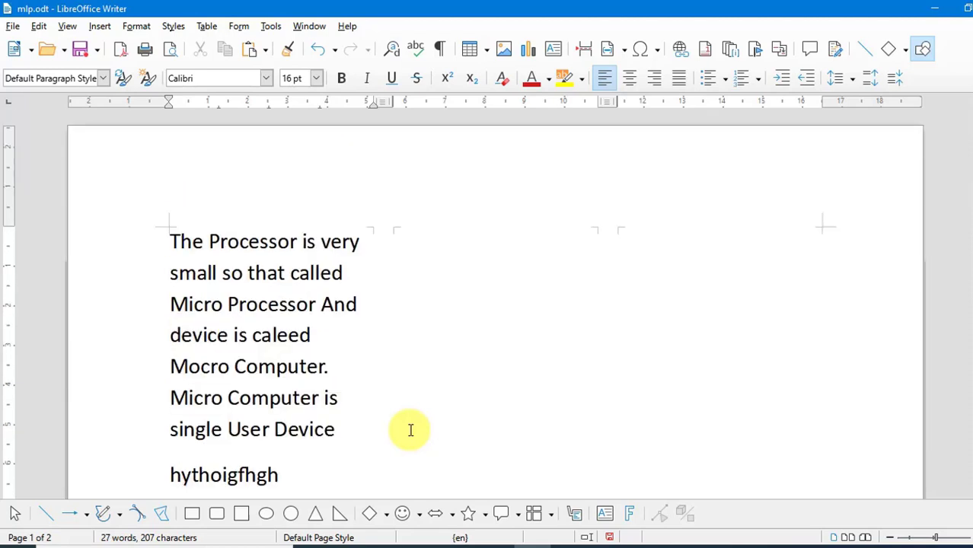
left_click(98, 27)
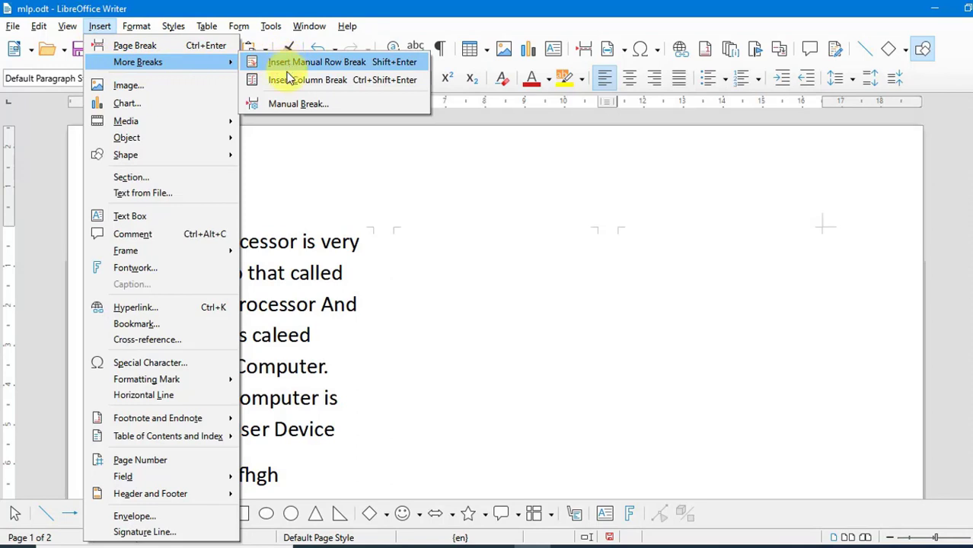
left_click(363, 90)
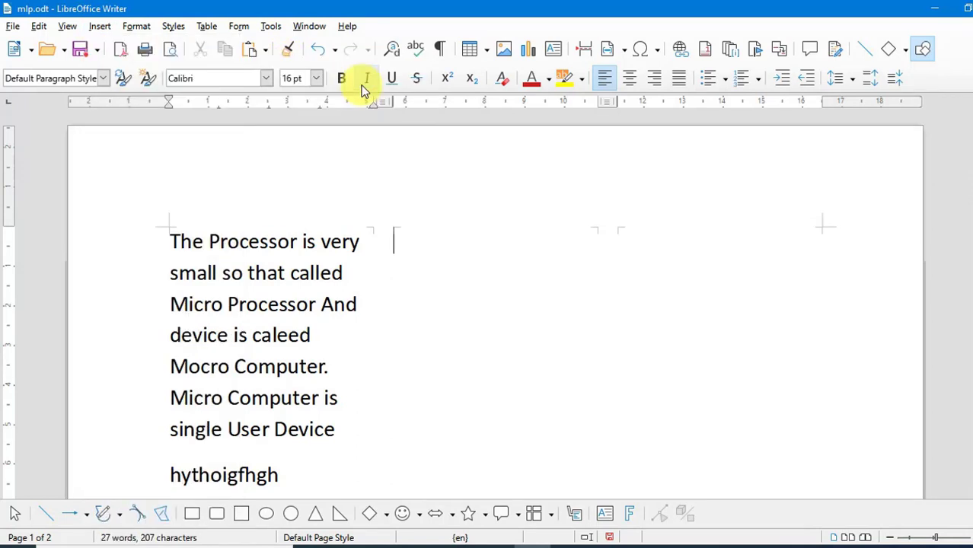
Type sample text 'dfghiudghiufdhguif' and 'fgiuhfdugdfdgjhguifdg' at the top of the second column
type("d")
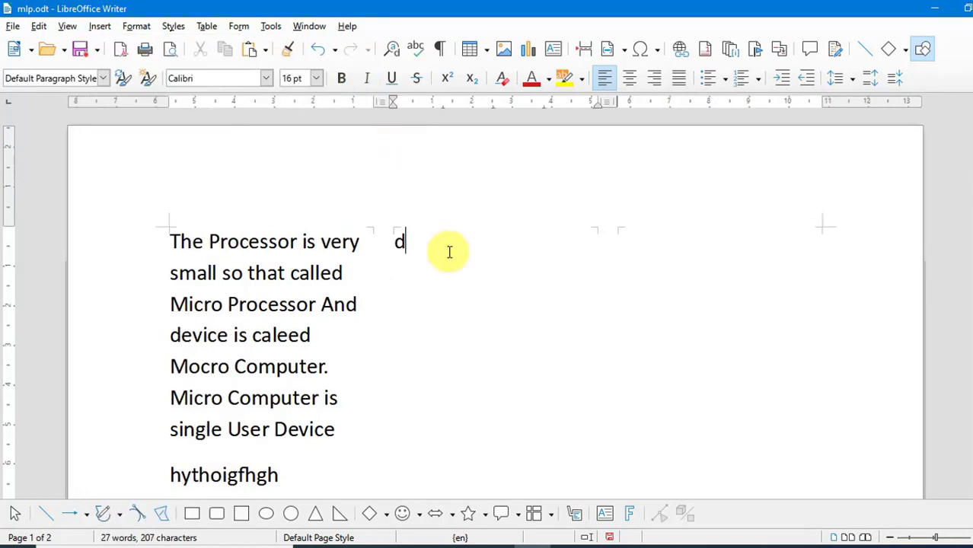
type("fghiudghiufdhguif ")
type("fgiuhfdu")
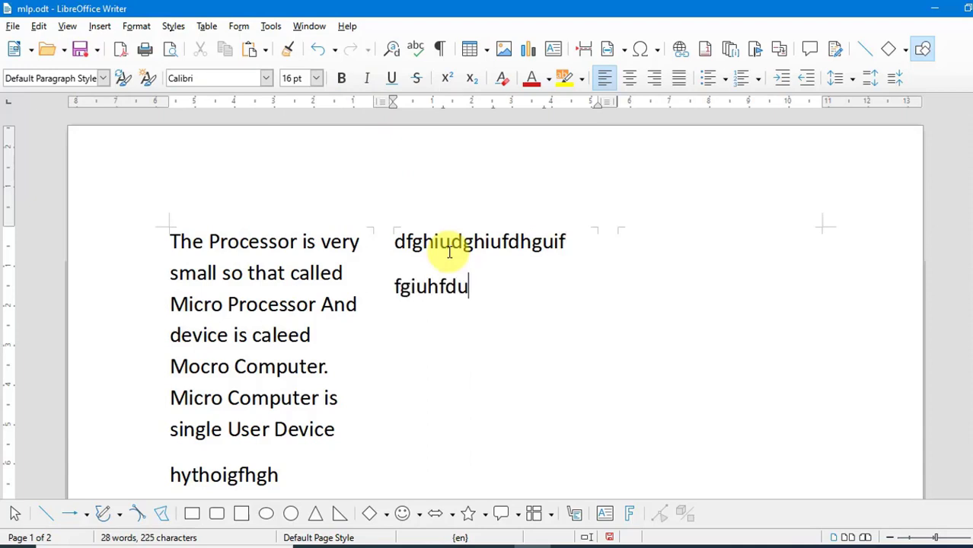
type("gdfdgjhguifdg")
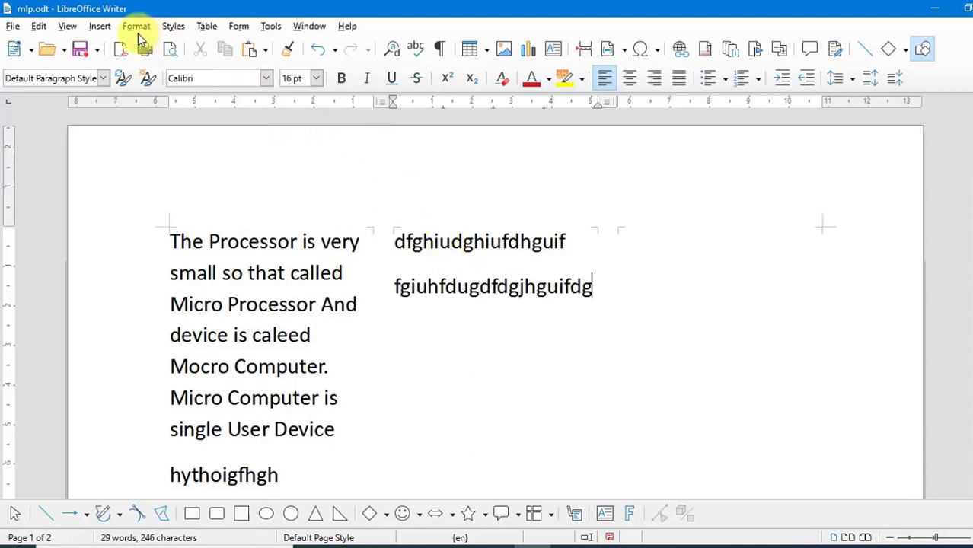
Insert another column break after the second column's text
left_click(99, 26)
mouse_move(122, 62)
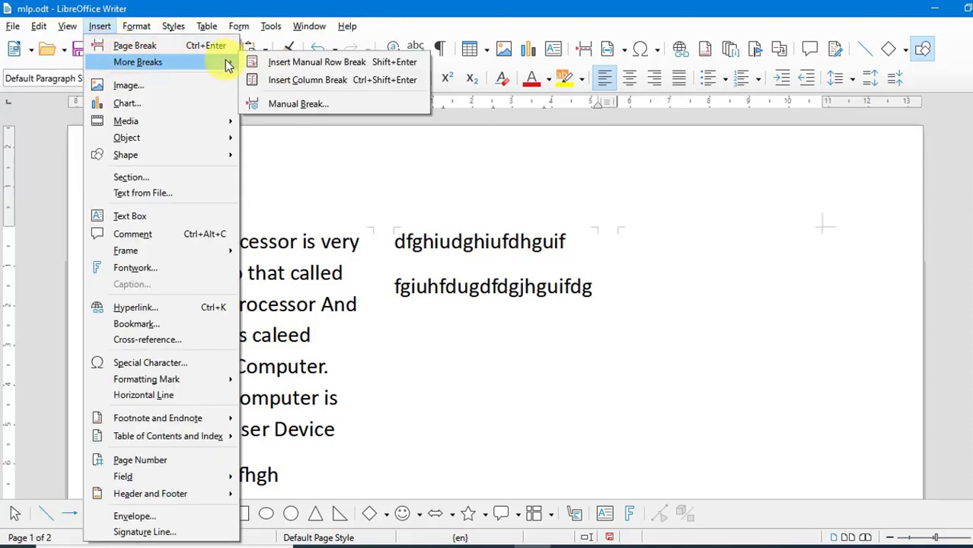
left_click(331, 85)
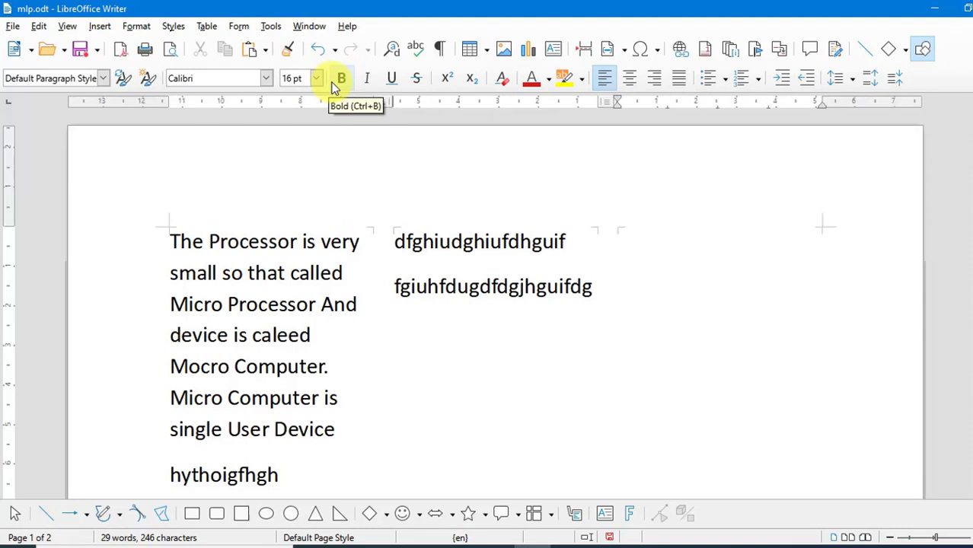
Type three sample lines 'shduifhisudhfius', 'dfjiodsfhdshfiods' and 'dsfgojdsfpoijgopdfjg' in the third column
type("shduifhisudhfius dfjiodsfhdshfiods")
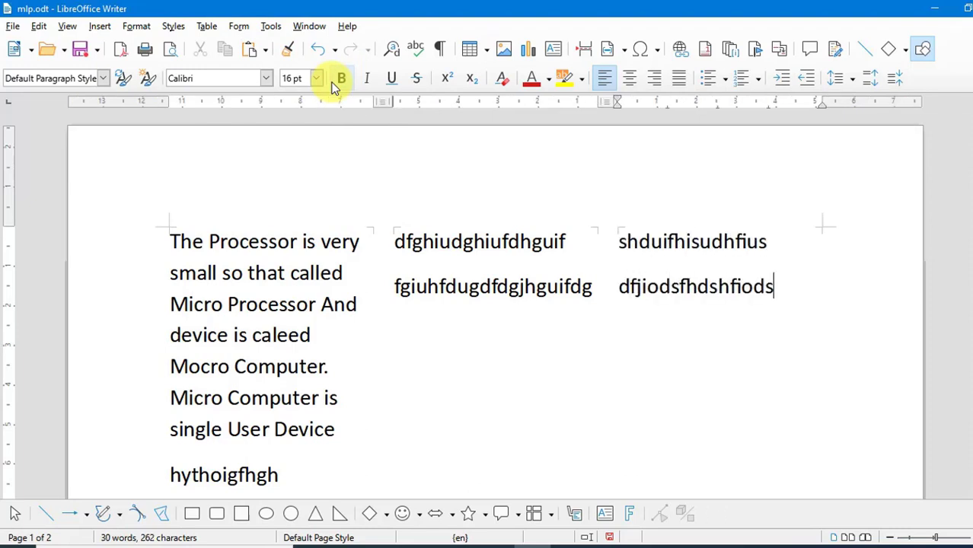
key("Return")
type("dsfgojdsfpoijgopdfjg")
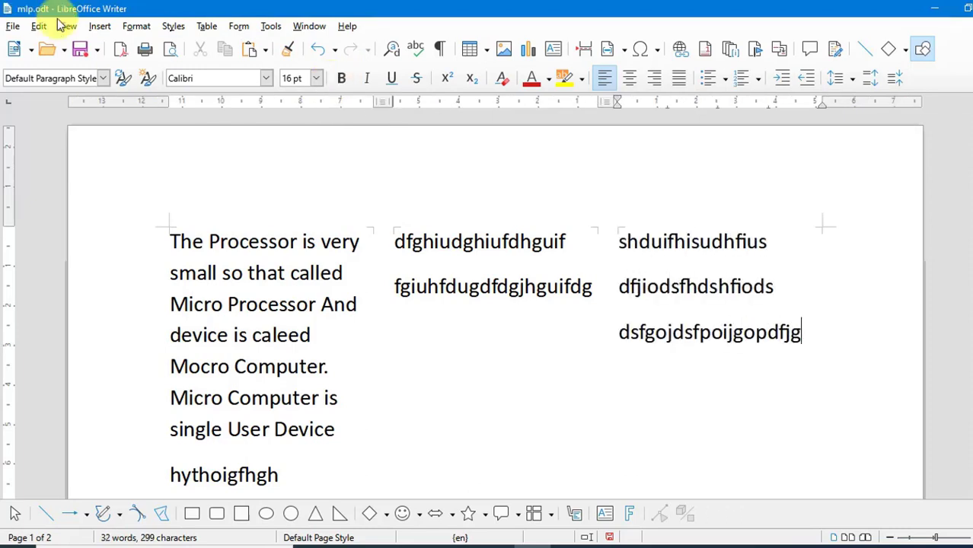
Insert a manual page break after the third column's text using the Insert Break dialog
left_click(100, 25)
mouse_move(107, 65)
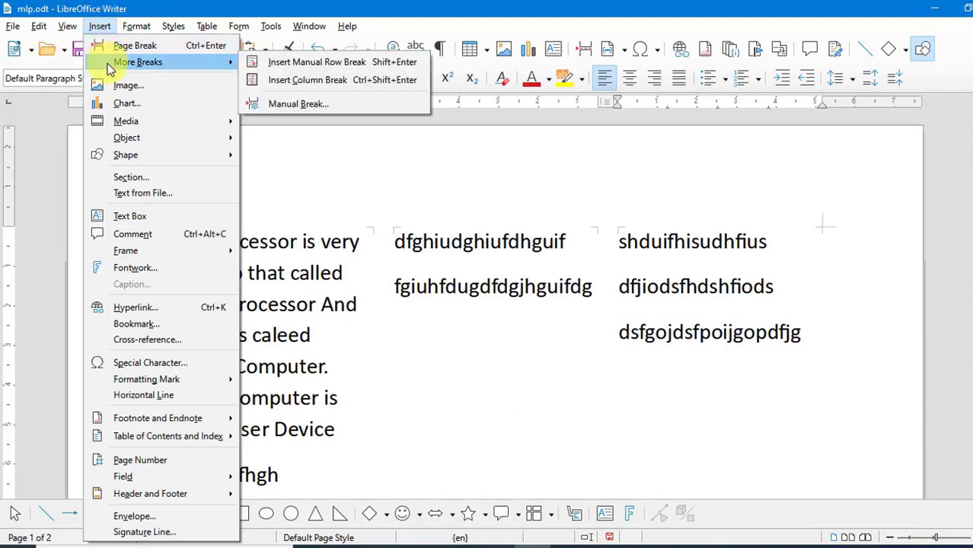
left_click(315, 106)
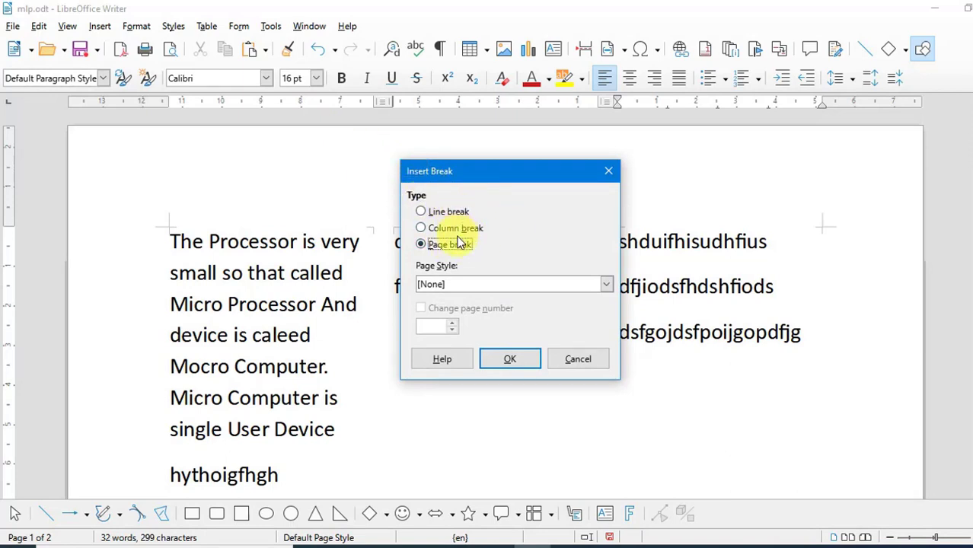
left_click(505, 355)
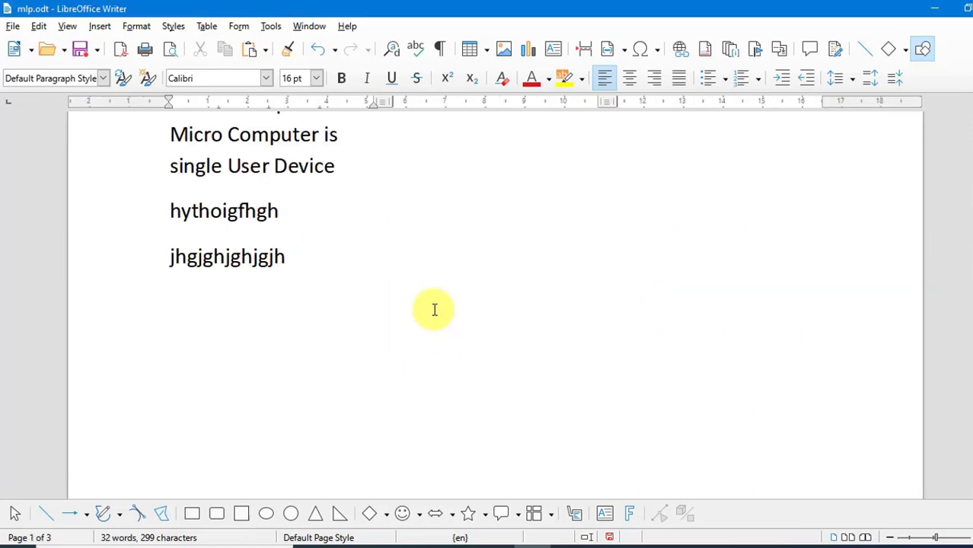
Insert the 'lotter' image from the Desktop 'other' folder after 'jhgjghjghjgjh' and move it to the right
left_click(100, 27)
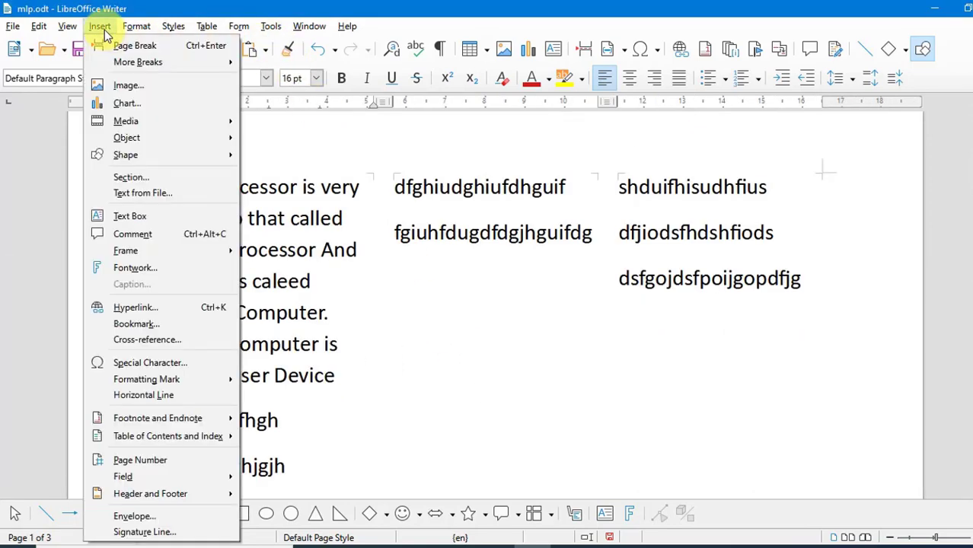
left_click(435, 388)
scroll(437, 386, "down", 3)
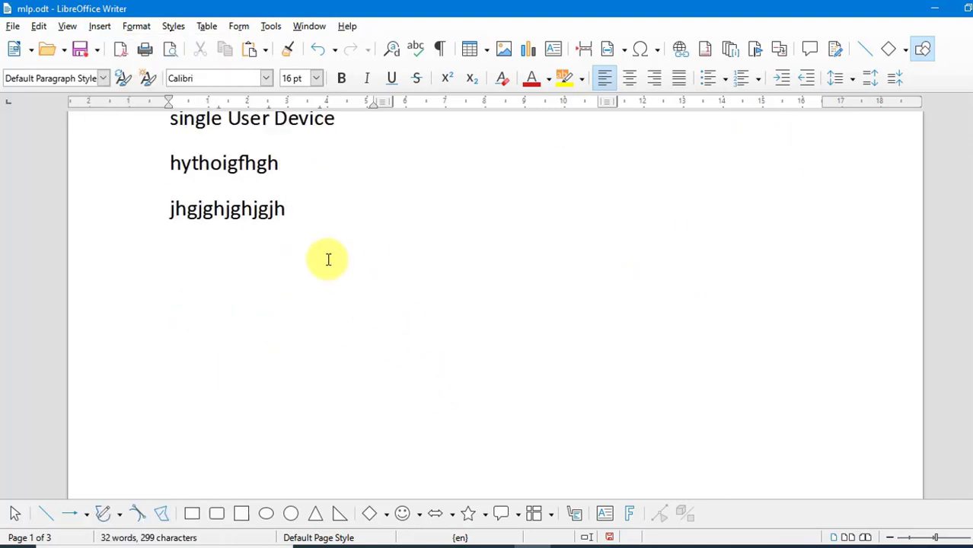
left_click(317, 221)
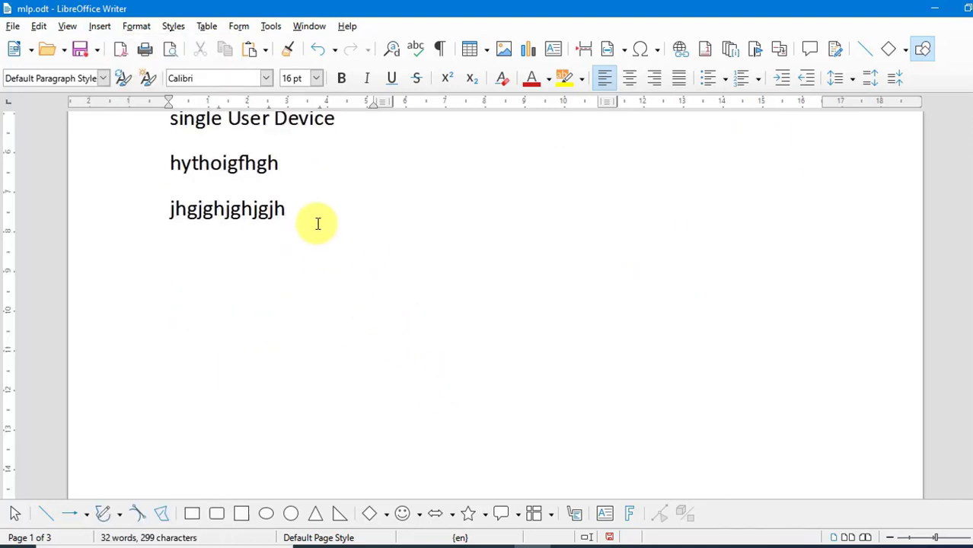
left_click(507, 54)
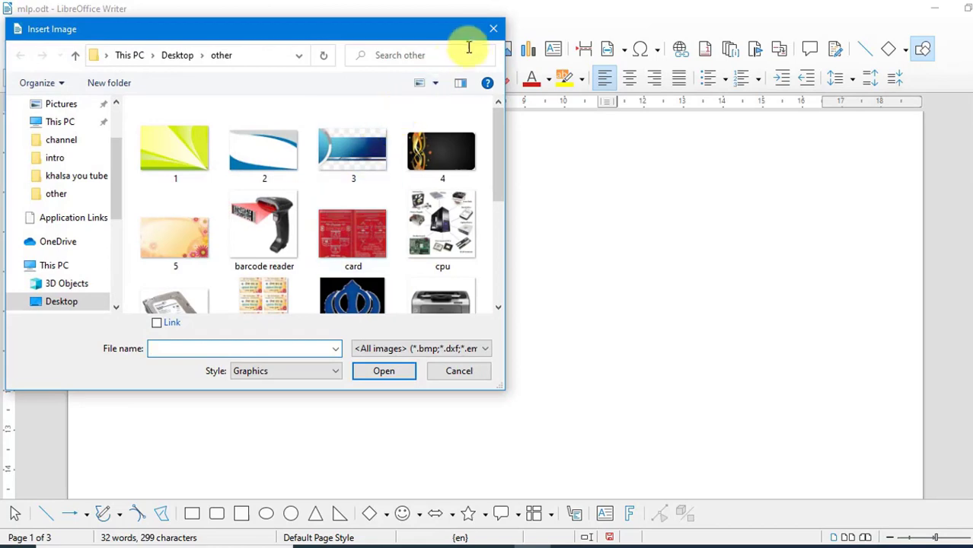
left_click(492, 31)
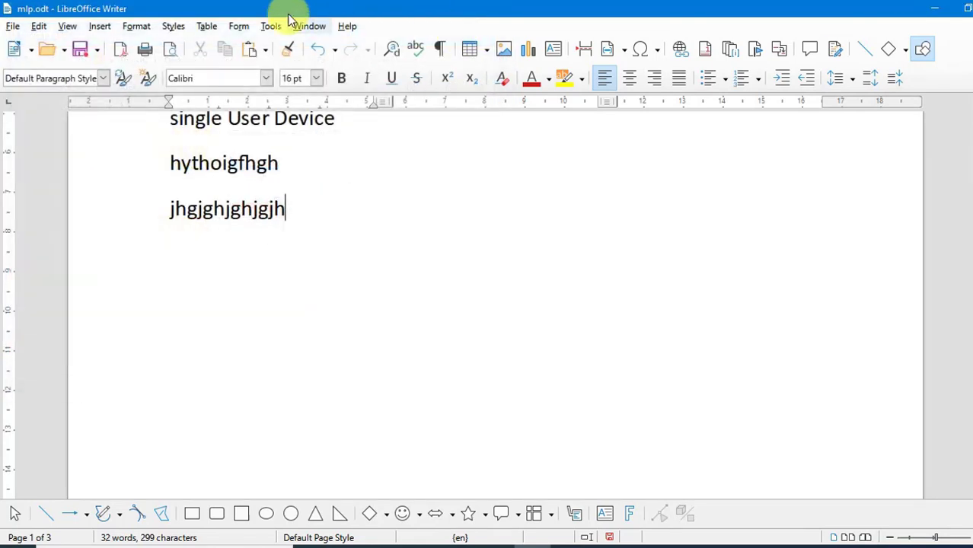
left_click(100, 27)
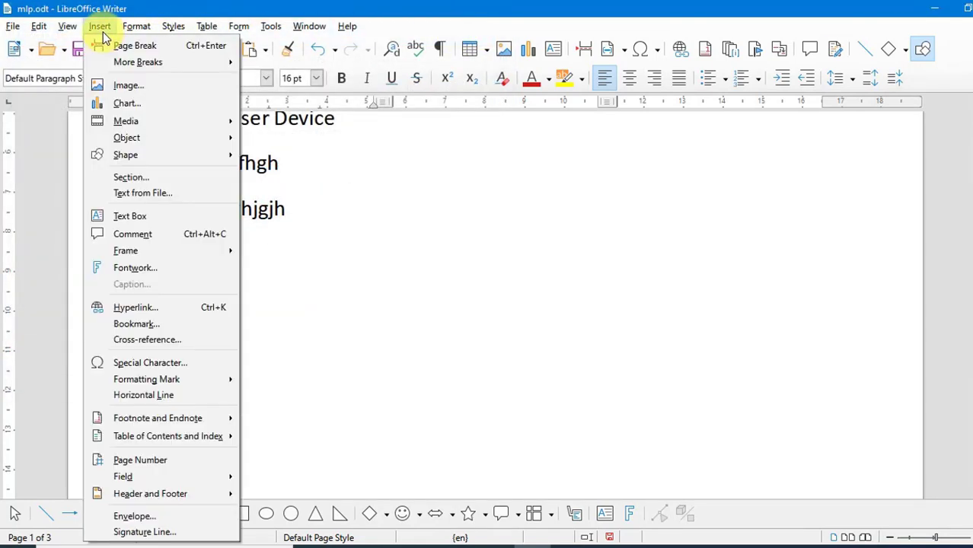
left_click(121, 87)
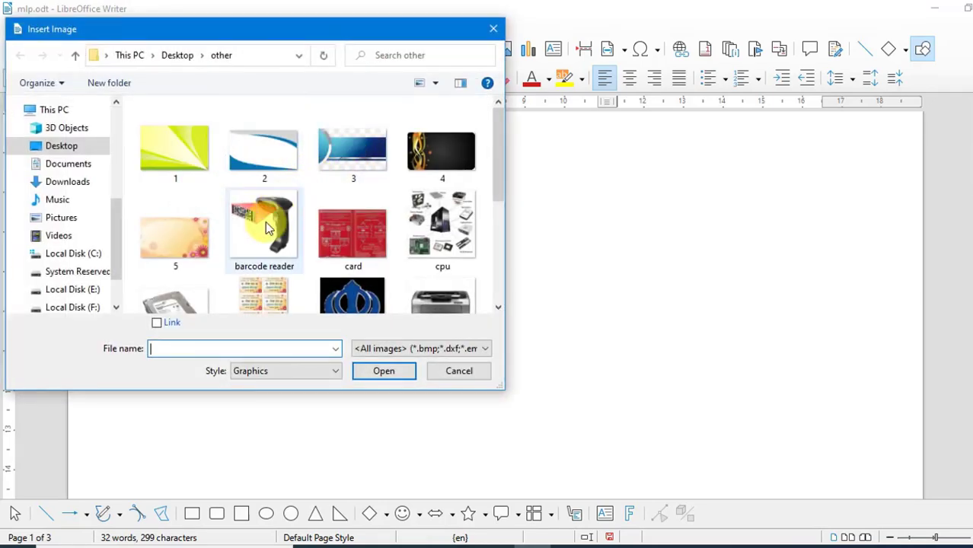
scroll(264, 221, "down", 3)
left_click(273, 200)
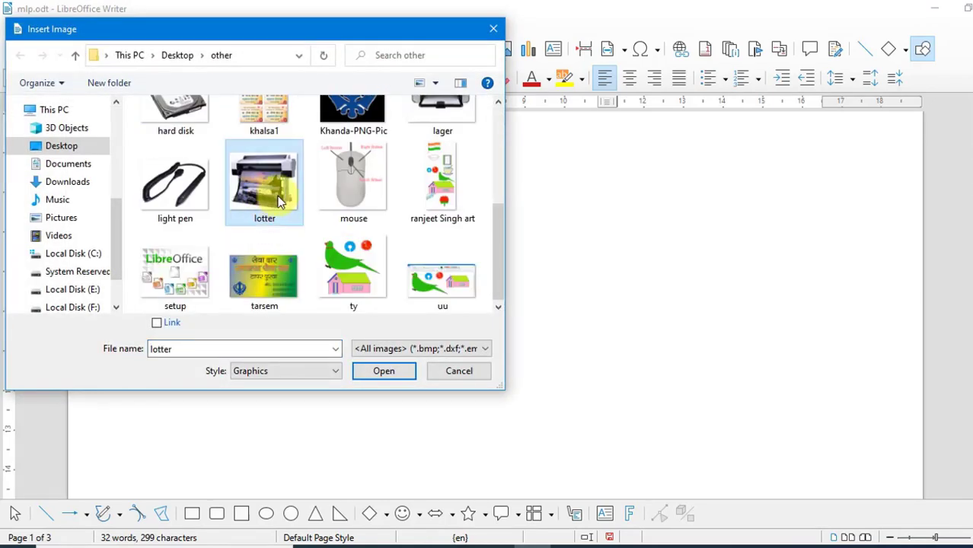
left_click(371, 373)
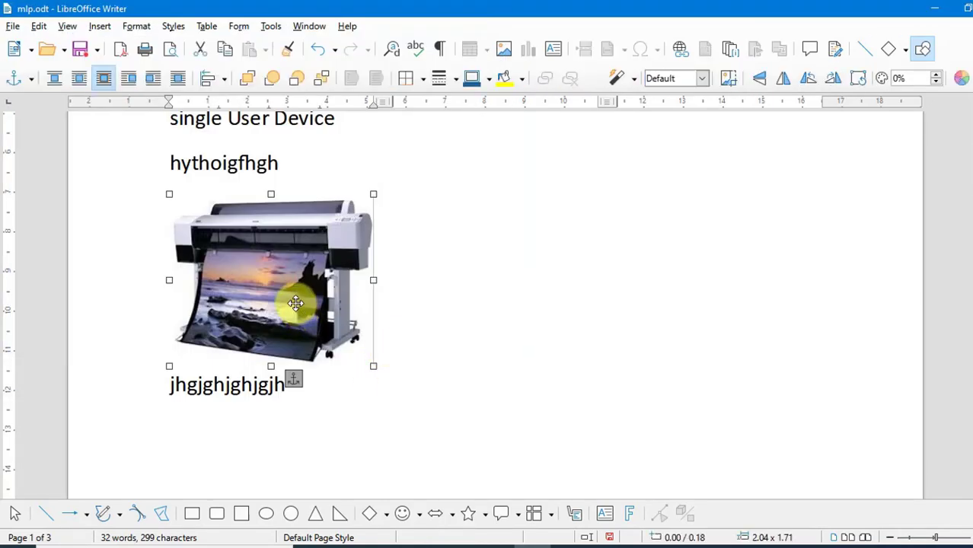
left_click_drag(295, 303, 474, 302)
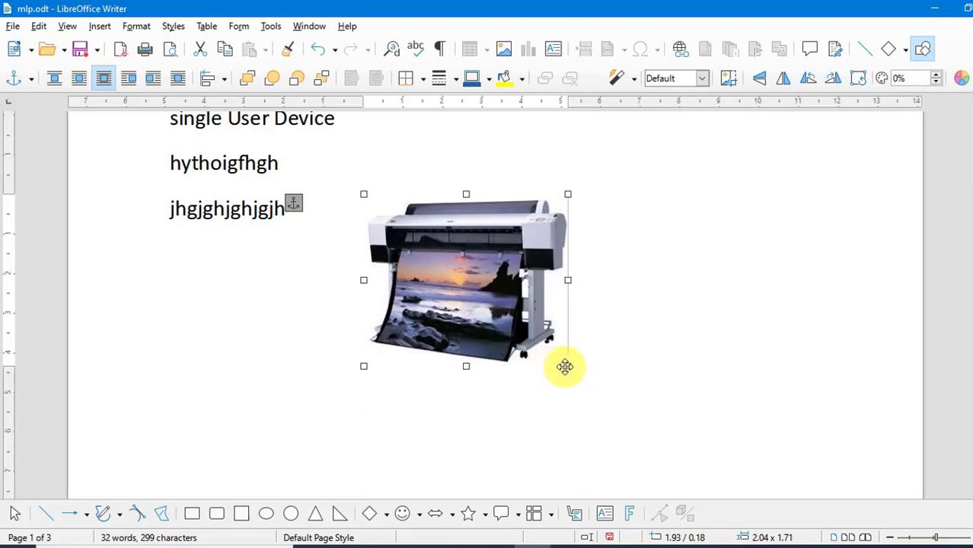
left_click(286, 349)
Insert a default column chart into the document
left_click(99, 26)
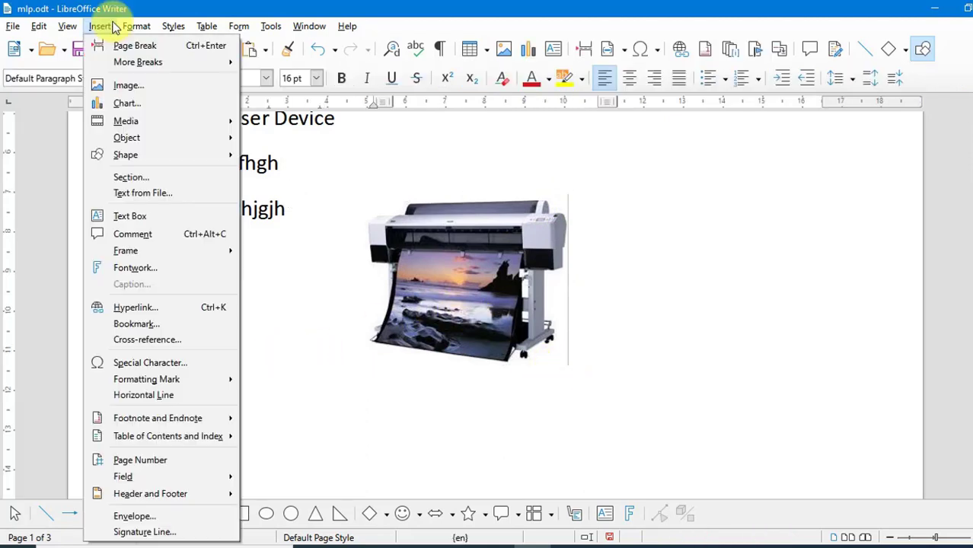
left_click(139, 101)
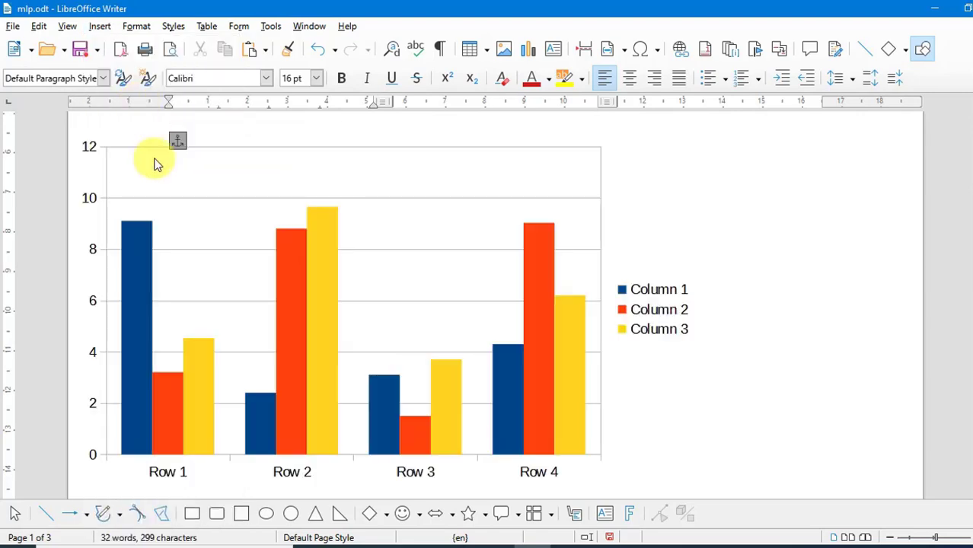
key("Escape")
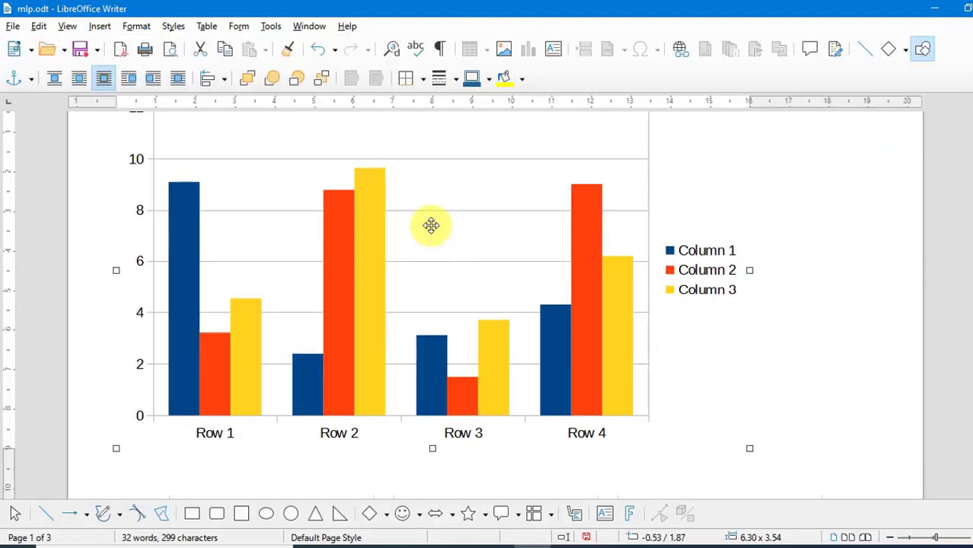
Try the Pie and Area chart types, then keep the Column chart type
double_click(380, 244)
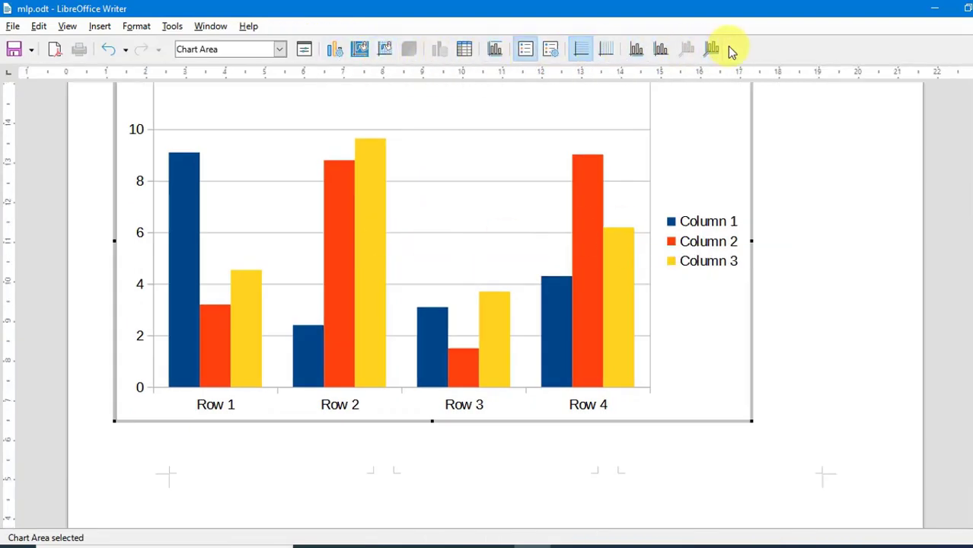
left_click(338, 50)
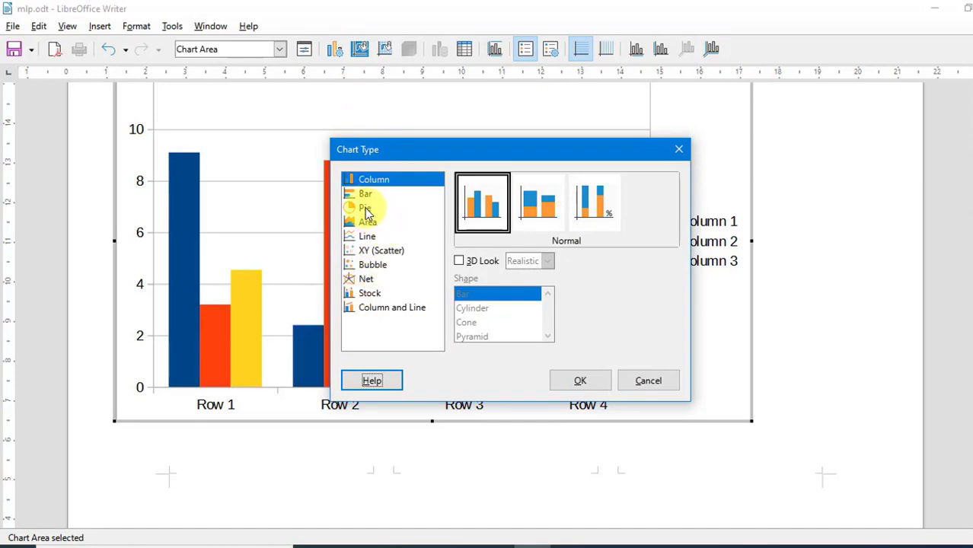
left_click(369, 208)
left_click(366, 226)
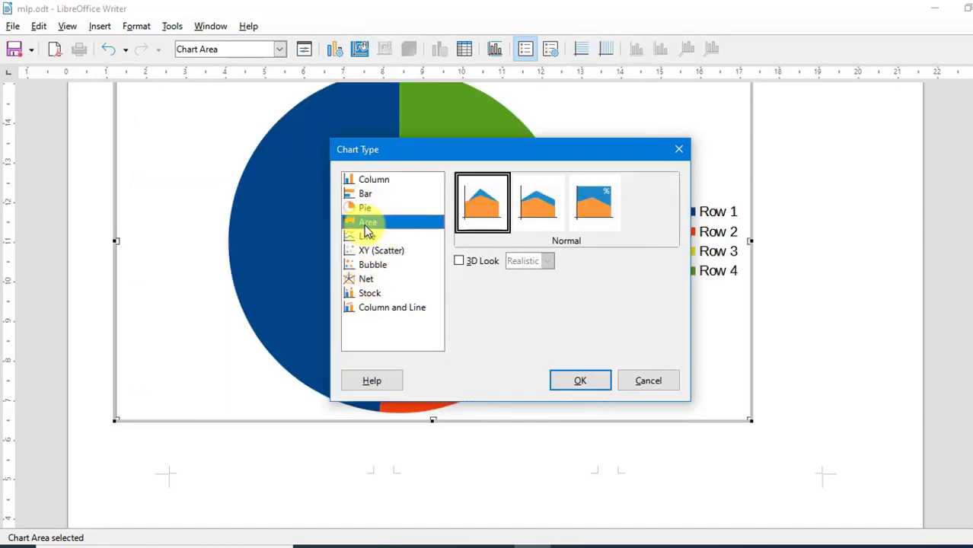
left_click(372, 182)
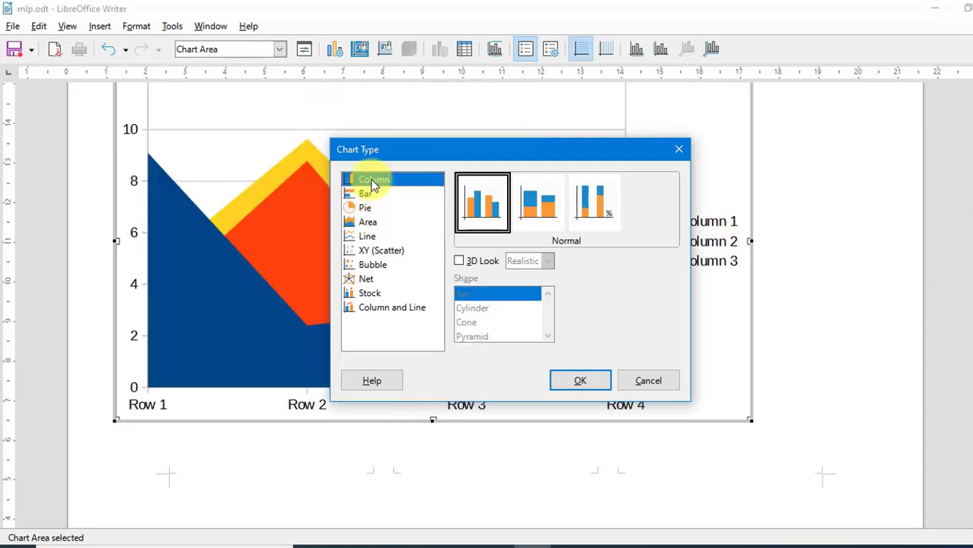
left_click(577, 382)
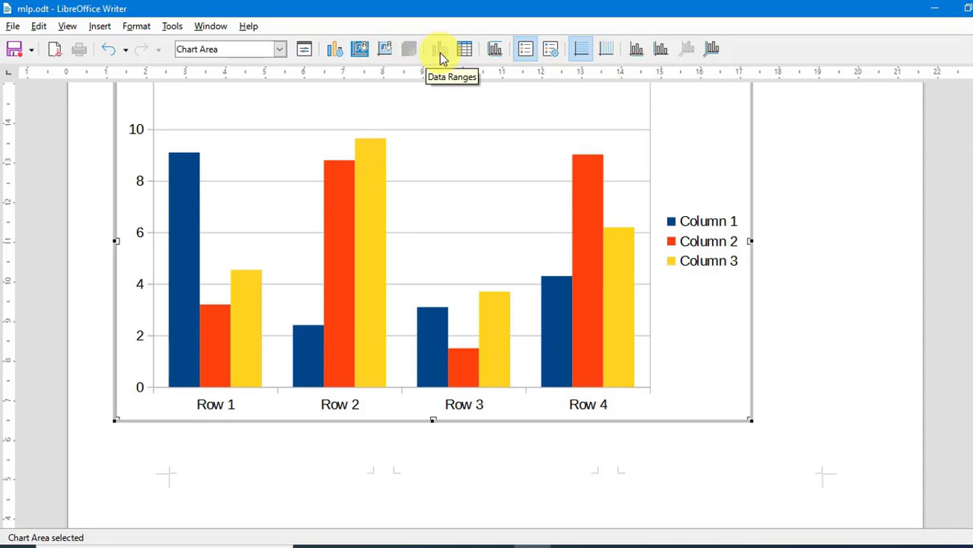
Rename the four chart categories in the data table to people's first names
left_click(468, 59)
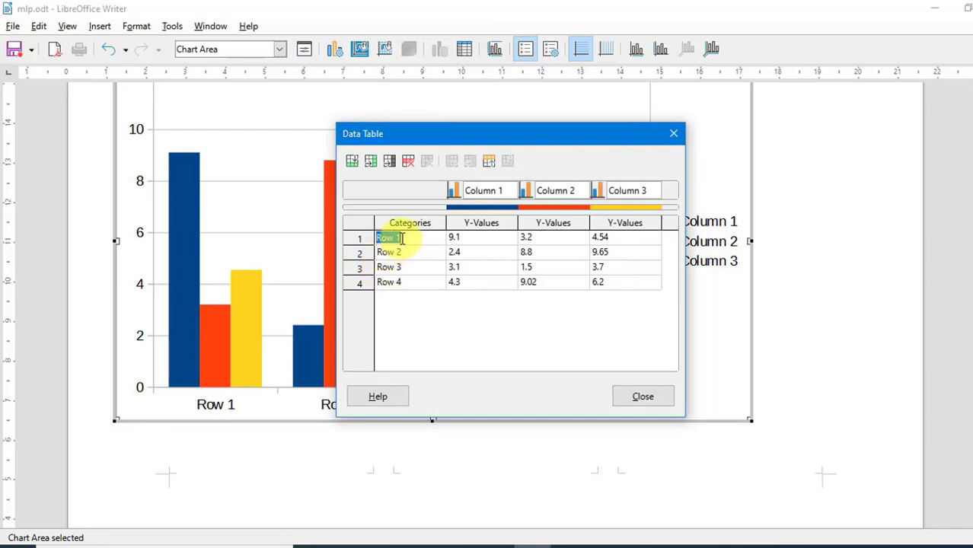
type("Ranjeet")
left_click(386, 253)
left_click(395, 254)
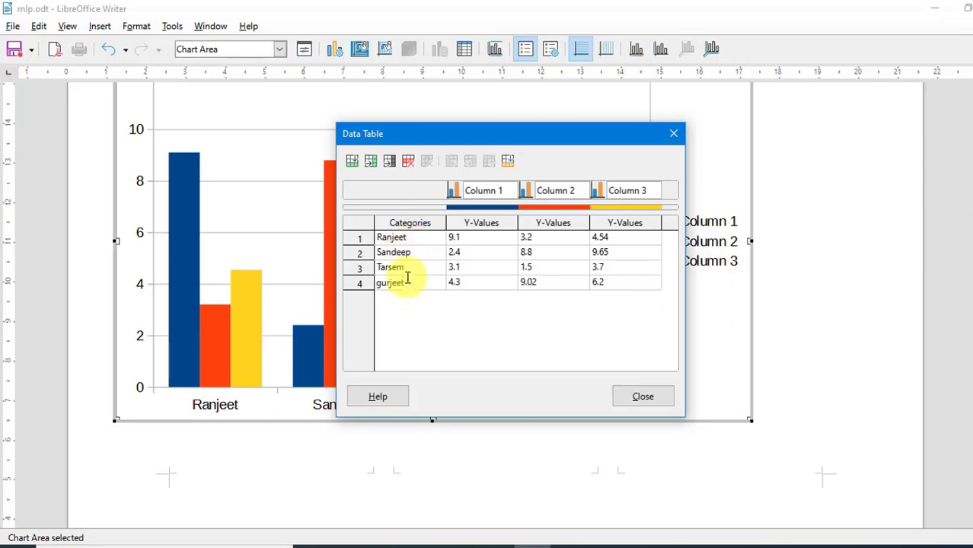
left_click(644, 397)
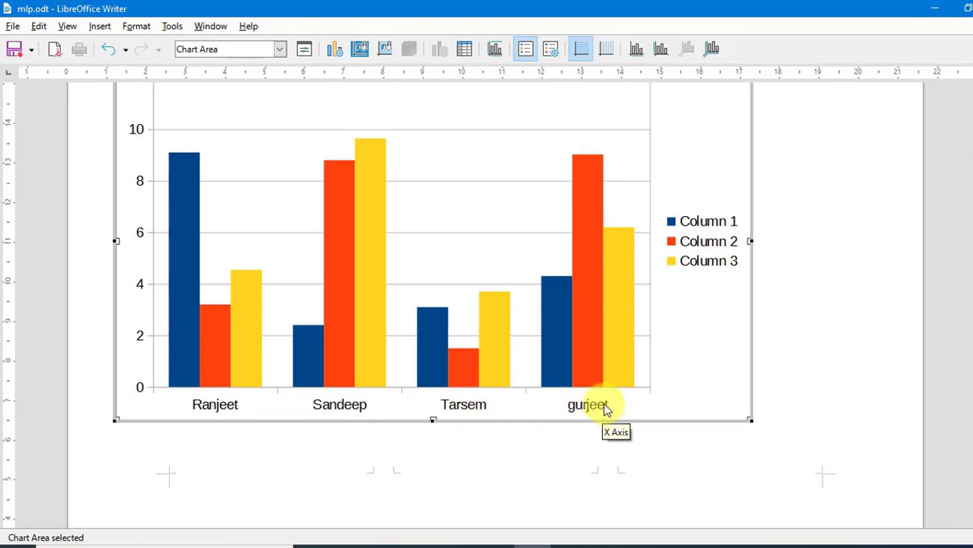
Add the chart title 'Salary'
left_click(497, 49)
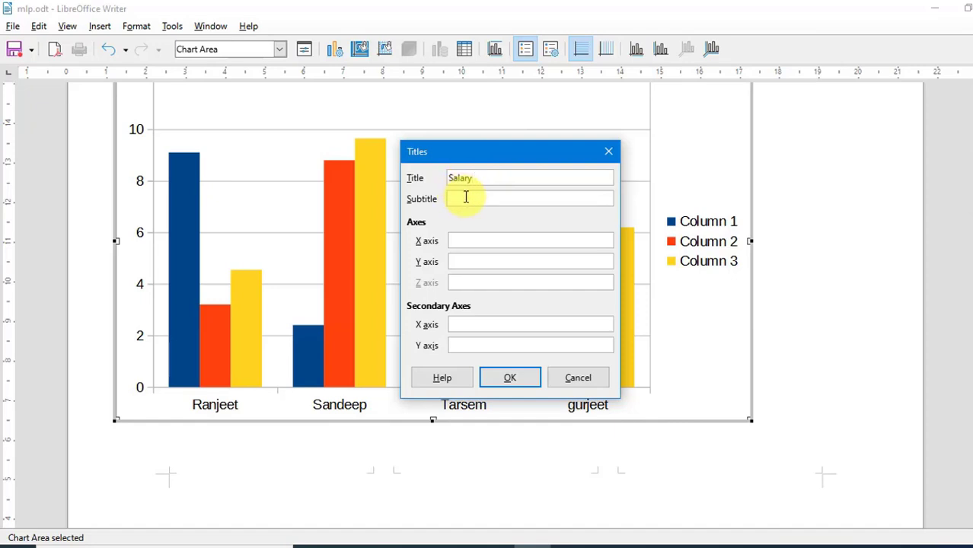
left_click(510, 378)
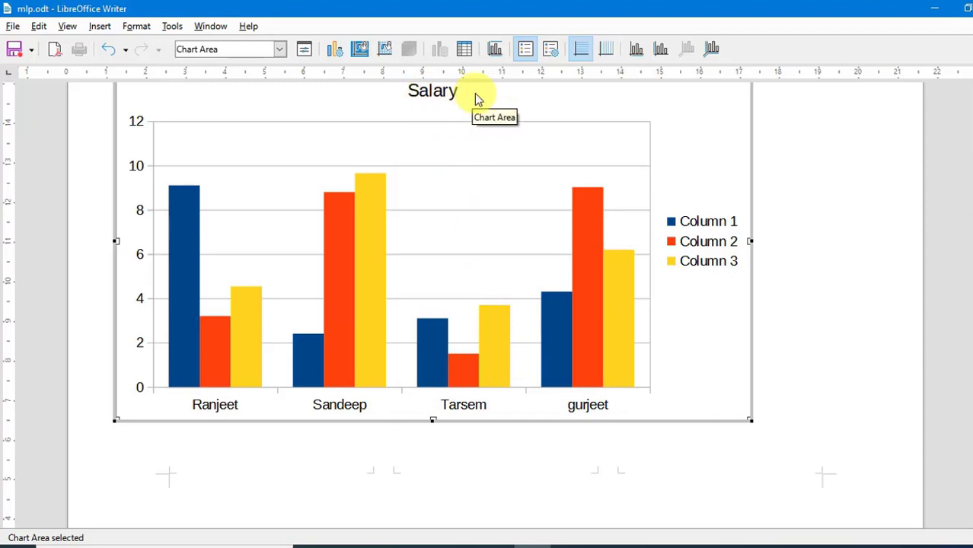
Toggle the chart legend off and on, then open the legend's properties and browse its formatting tabs
left_click(525, 50)
left_click(525, 50)
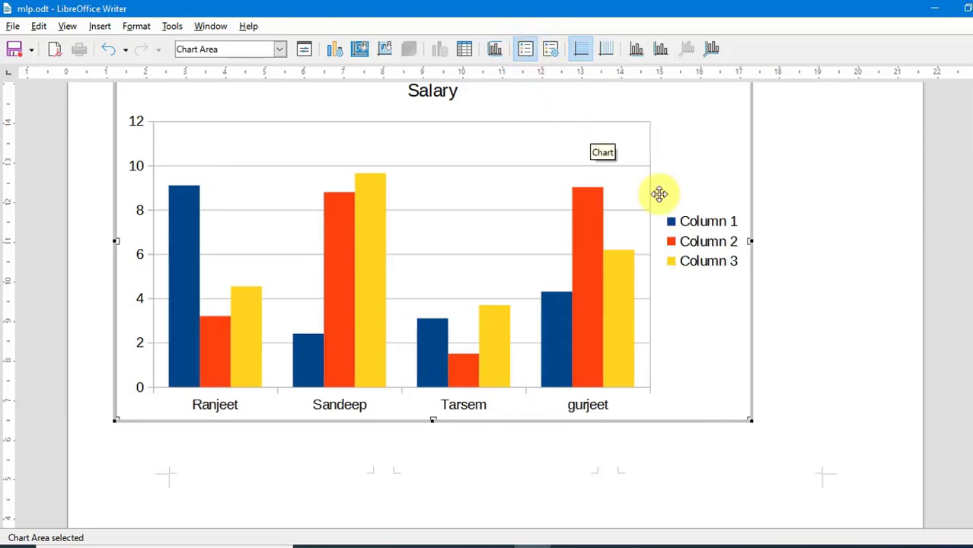
left_click(552, 54)
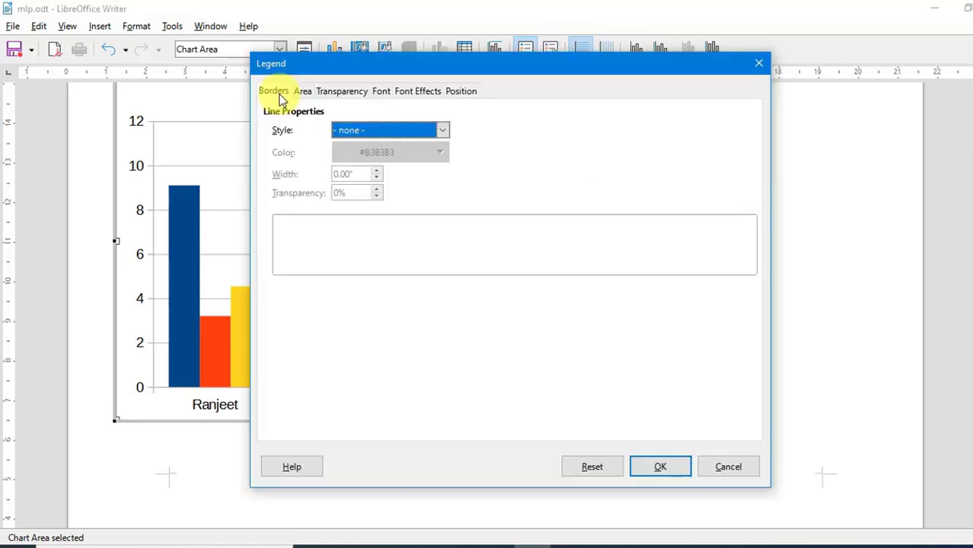
left_click(302, 93)
left_click(341, 92)
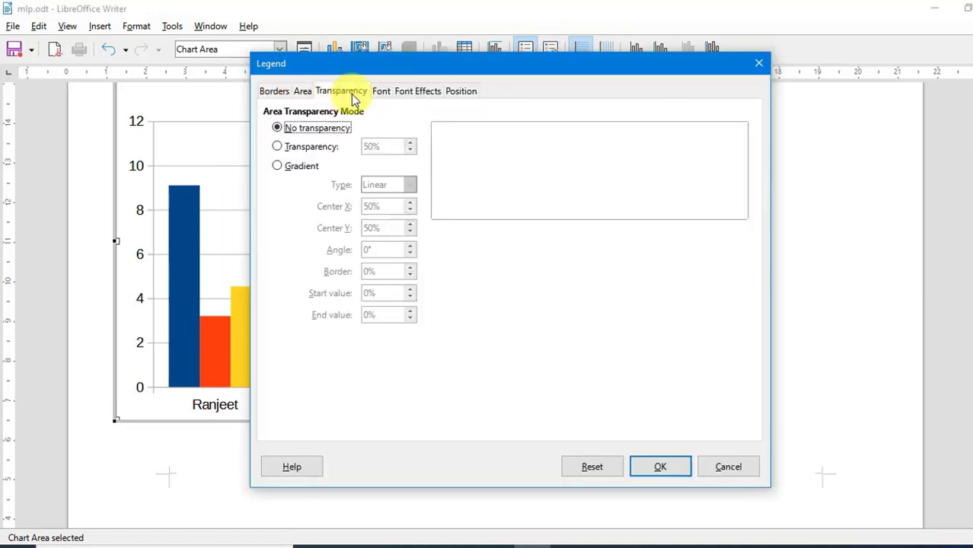
left_click(385, 95)
left_click(407, 97)
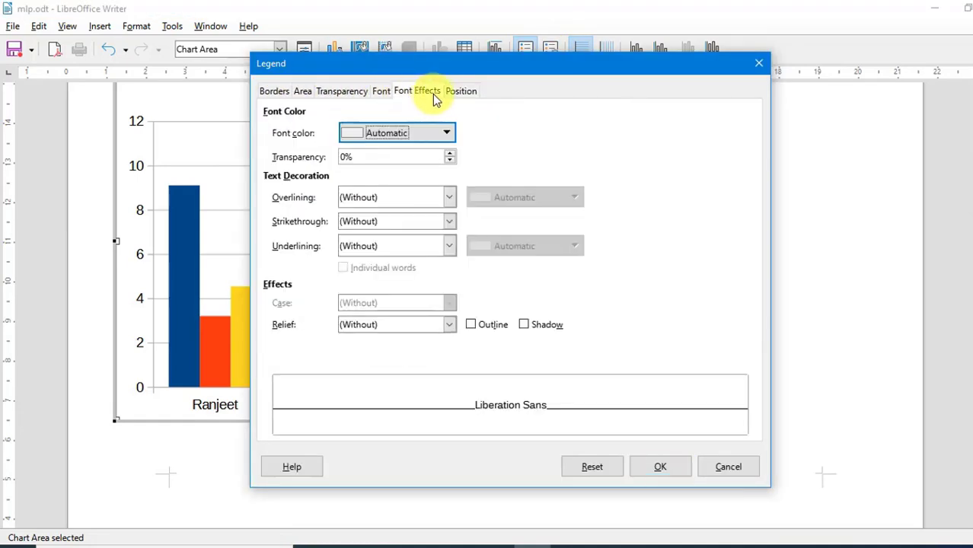
left_click(451, 95)
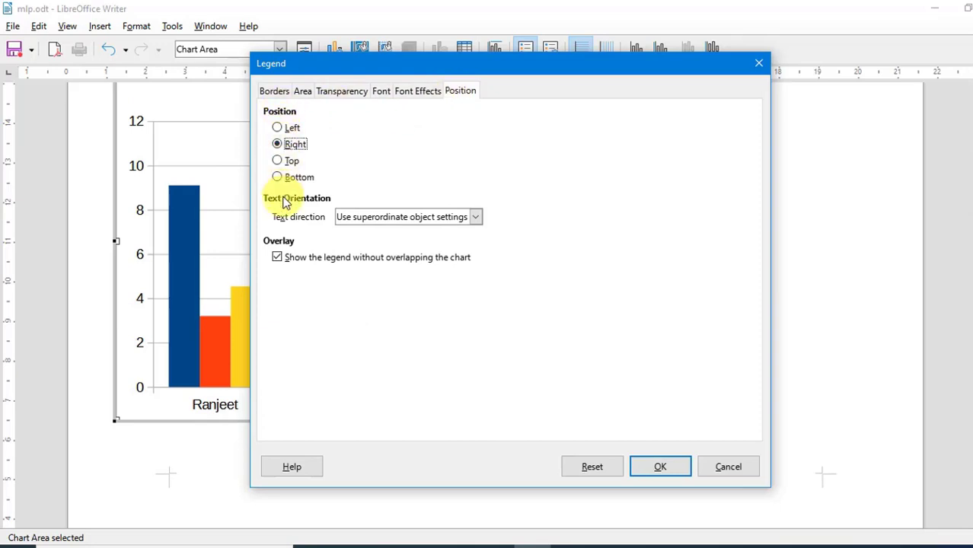
Try the Left and Top legend positions, then keep the legend on the Right and confirm
left_click(291, 129)
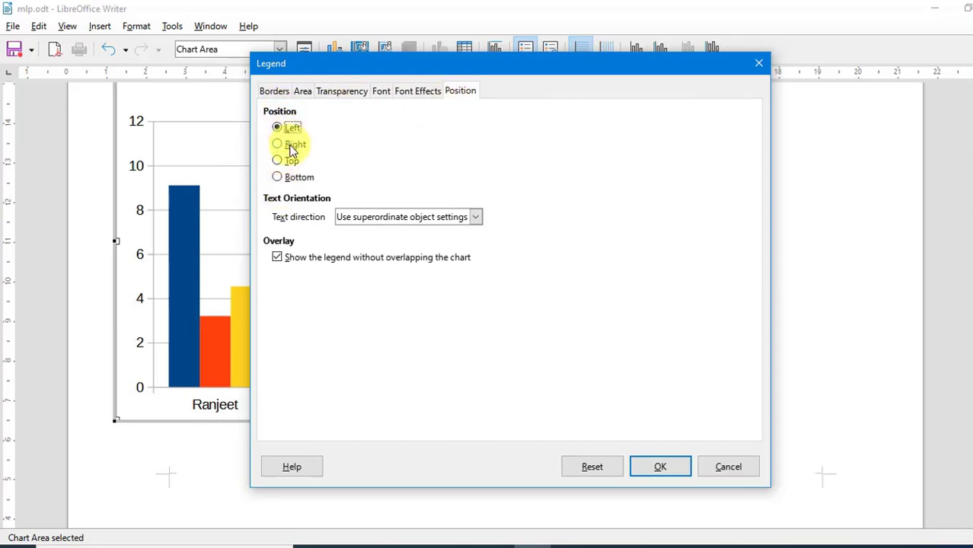
left_click(290, 147)
left_click(286, 162)
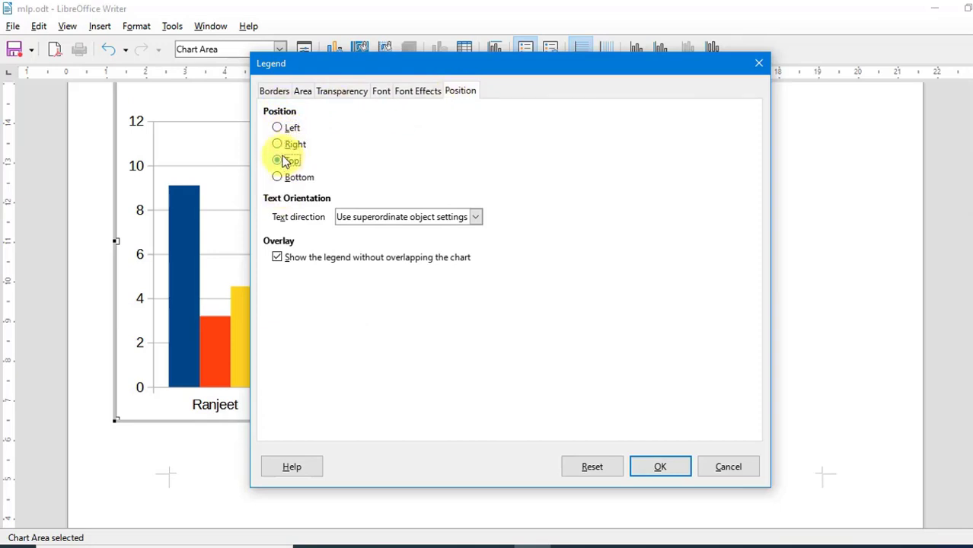
left_click(292, 144)
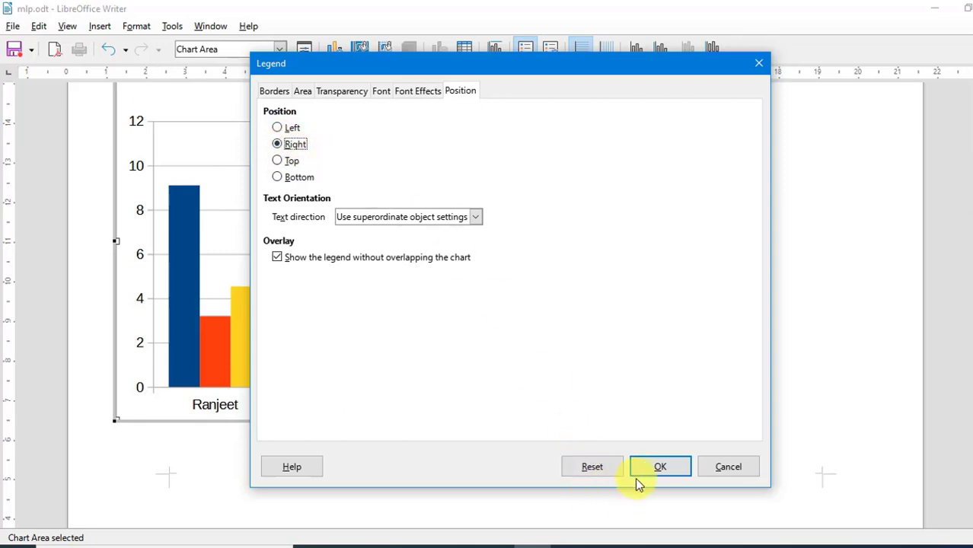
left_click(659, 467)
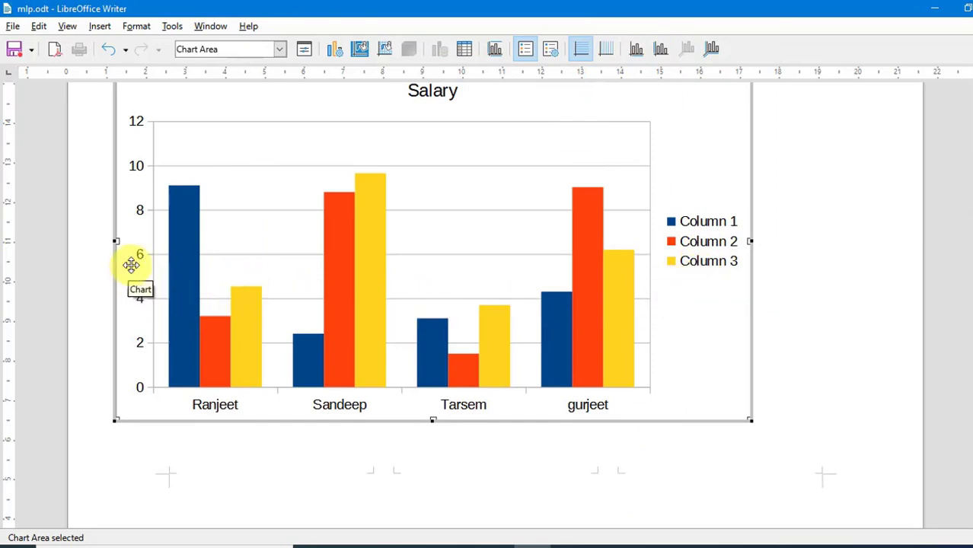
Leave the chart, open the Gallery and browse its Arrows, BPMN, Bullets, Diagrams, Flow chart and Icons themes
left_click(604, 449)
left_click(106, 31)
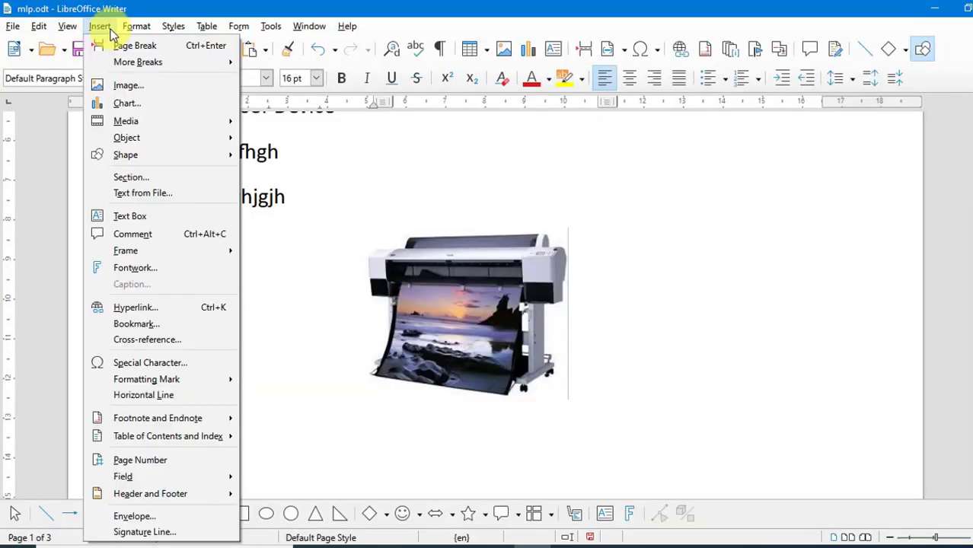
mouse_move(126, 122)
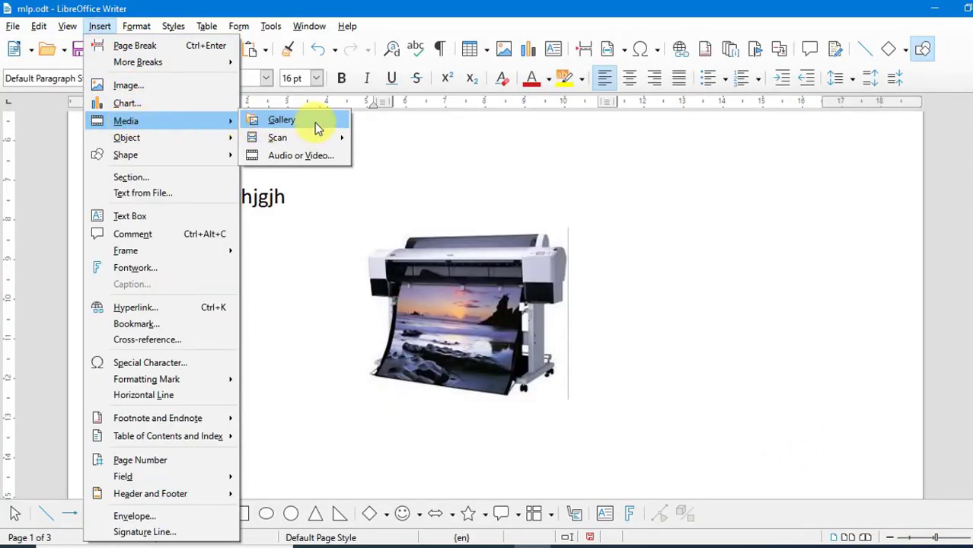
left_click(317, 128)
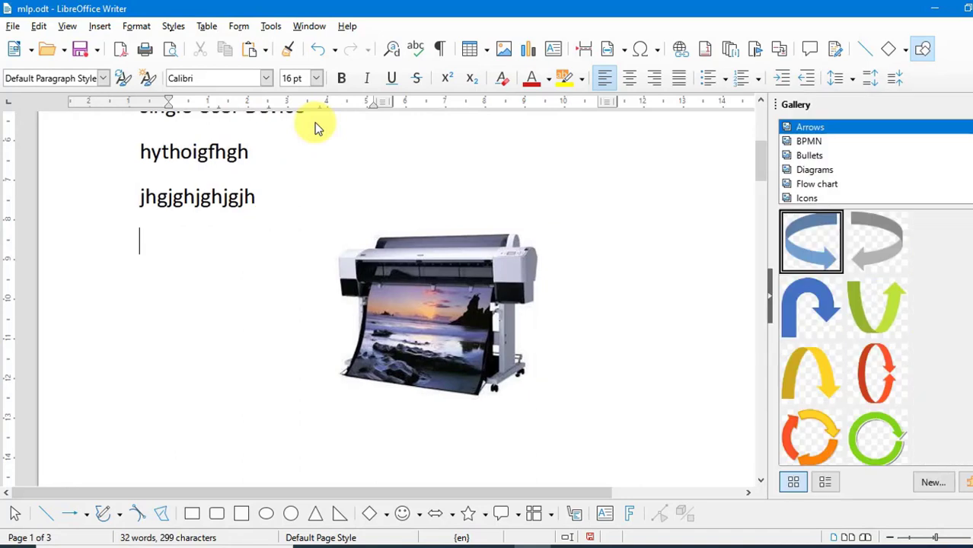
left_click(808, 141)
left_click(819, 157)
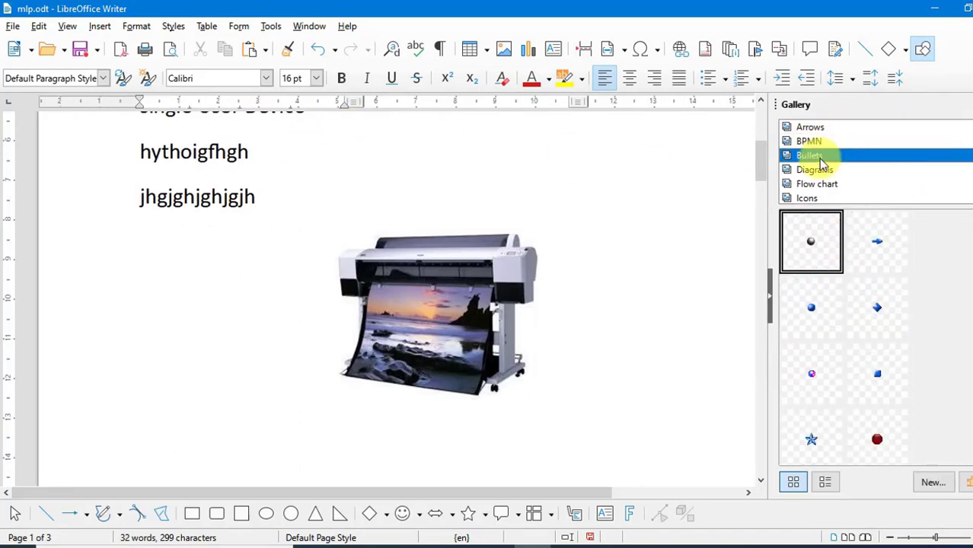
left_click(816, 169)
left_click(815, 185)
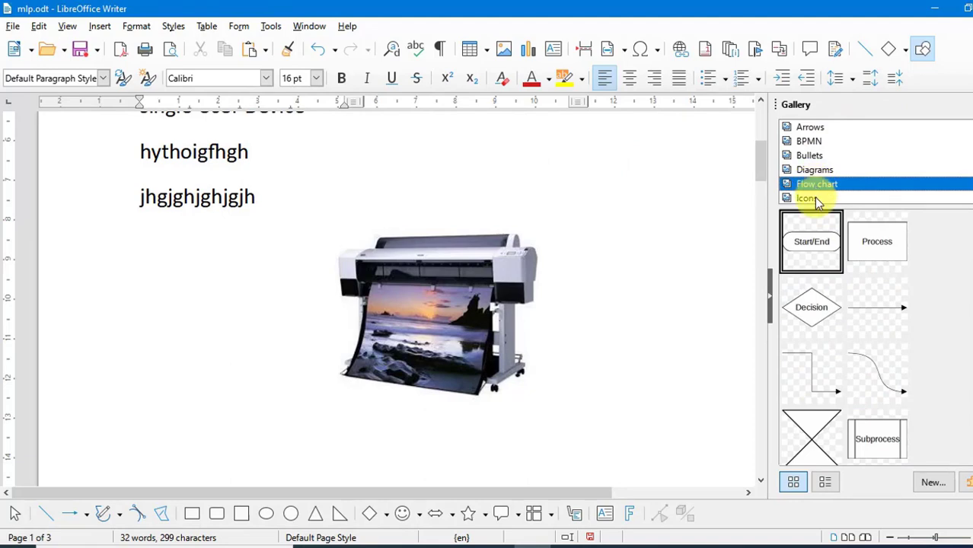
left_click(814, 198)
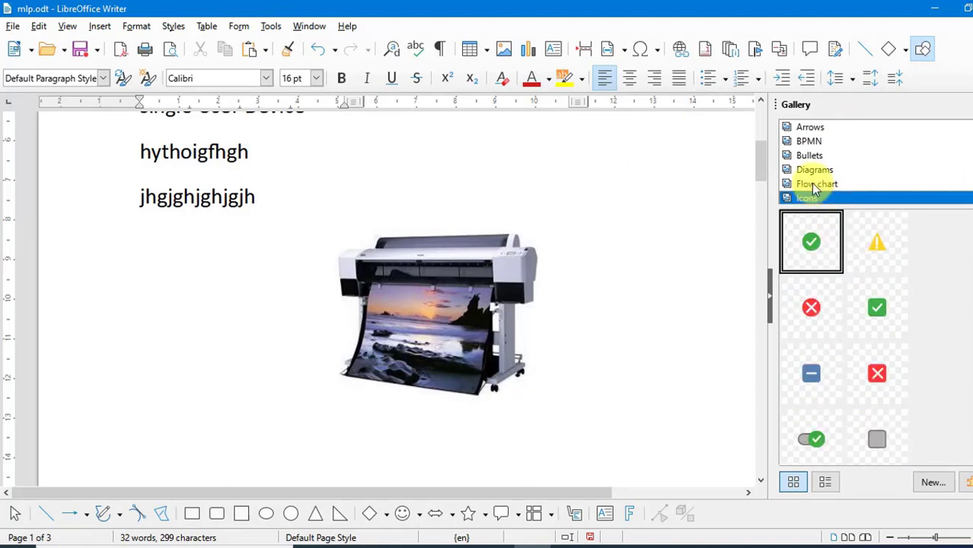
left_click(815, 172)
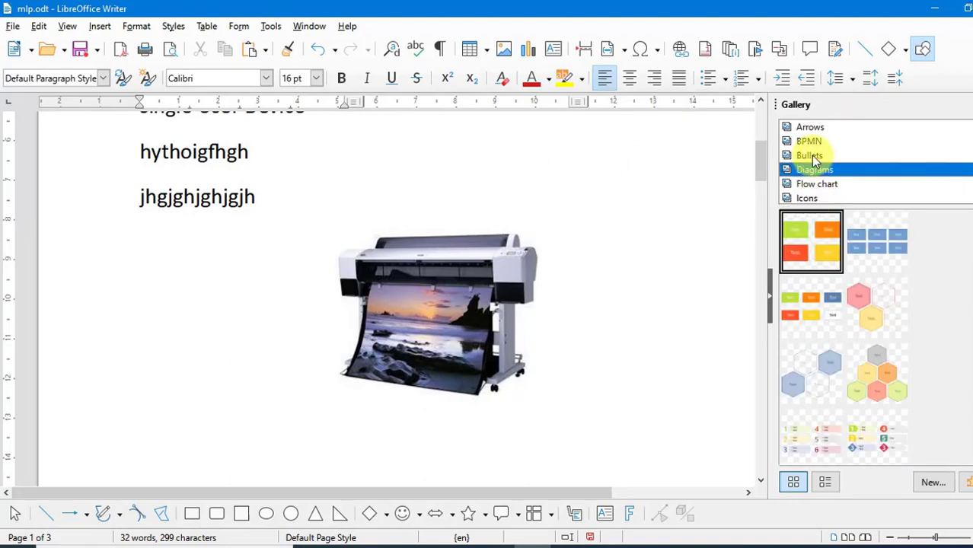
left_click(811, 156)
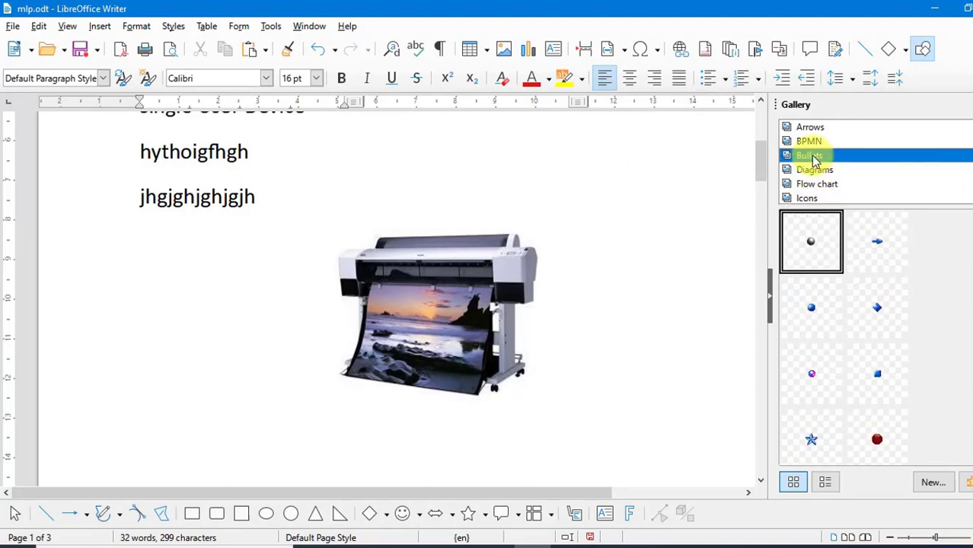
left_click(813, 201)
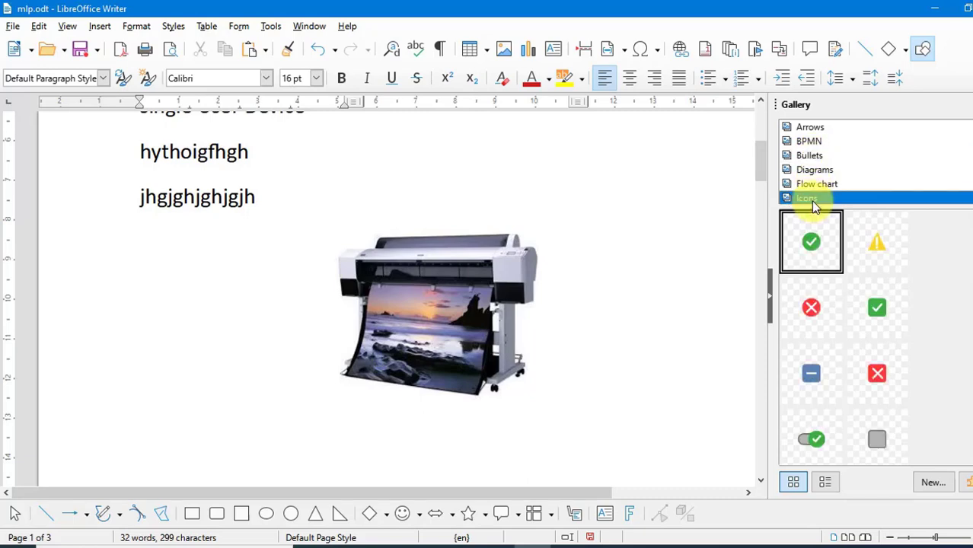
Drag the checkbox-checked icon from the Icons theme into the document below the third column's text
left_click(879, 319)
scroll(631, 326, "down", 5)
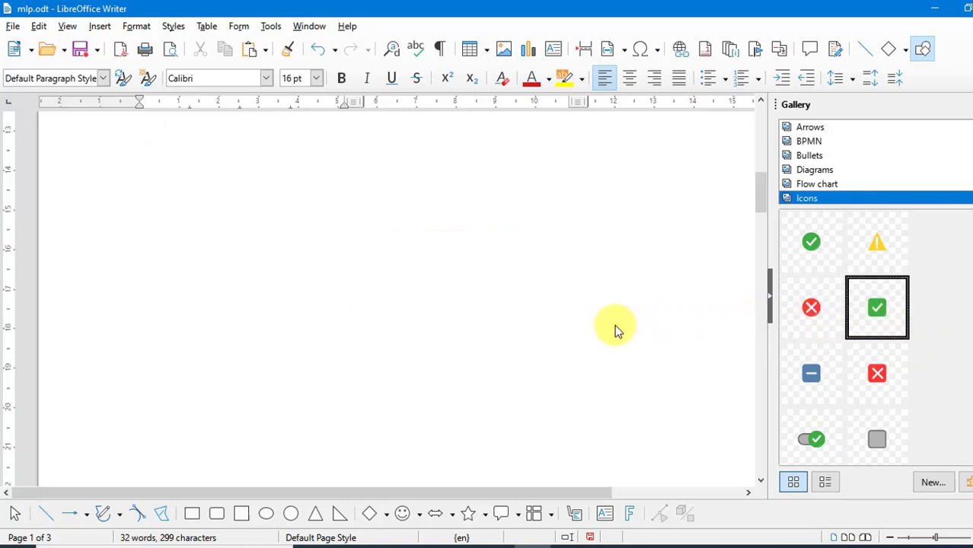
left_click_drag(617, 329, 545, 348)
left_click(464, 341)
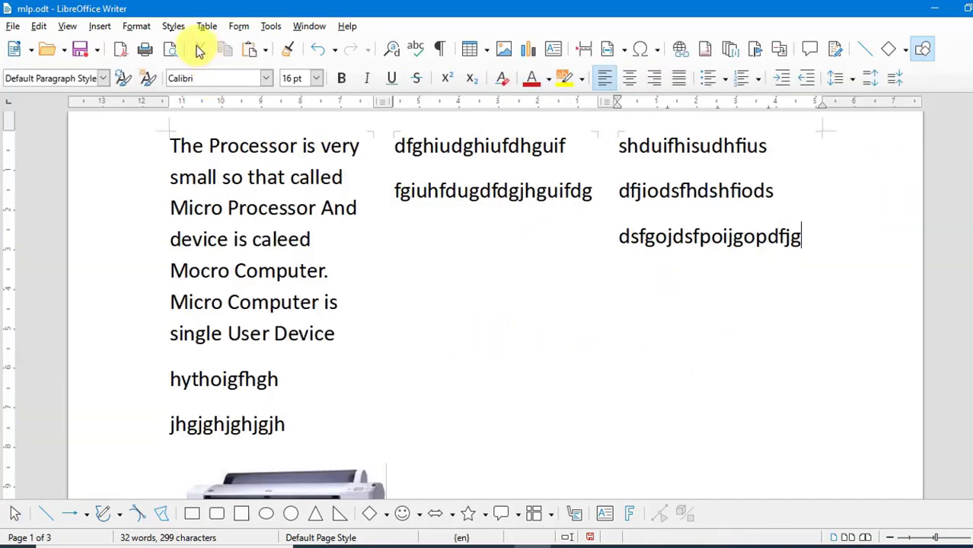
Insert the video 'Chapter 3 part 7_2' from the Desktop's 'other' folder into the document
left_click(100, 25)
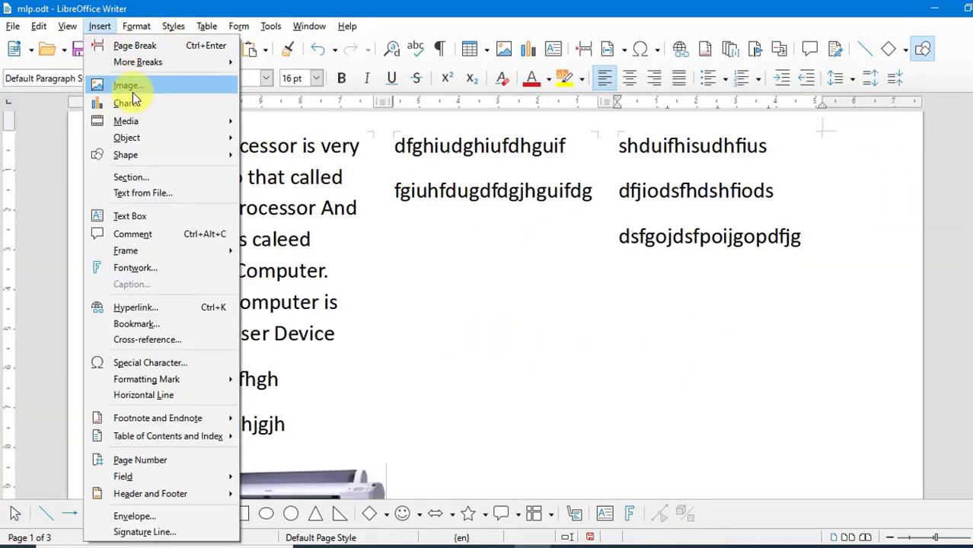
mouse_move(189, 124)
mouse_move(285, 140)
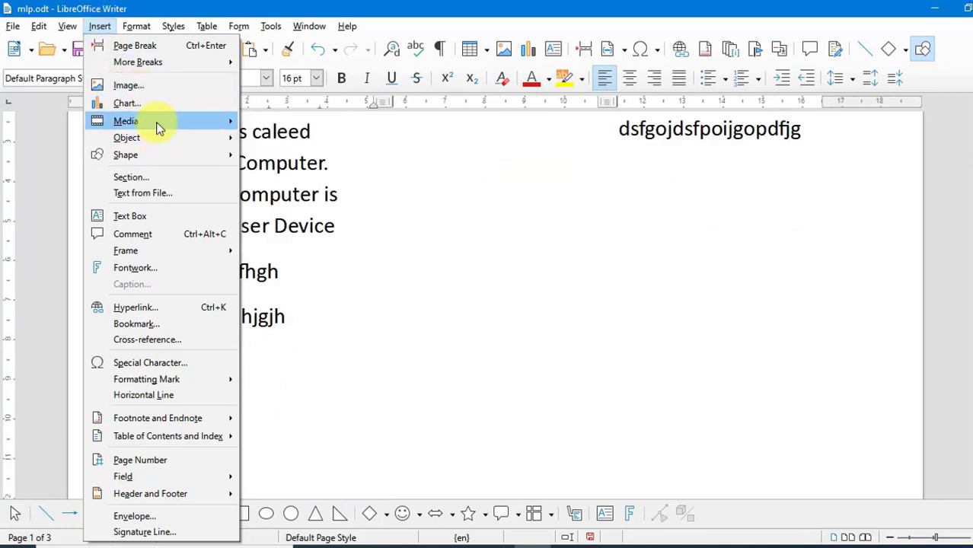
mouse_move(201, 122)
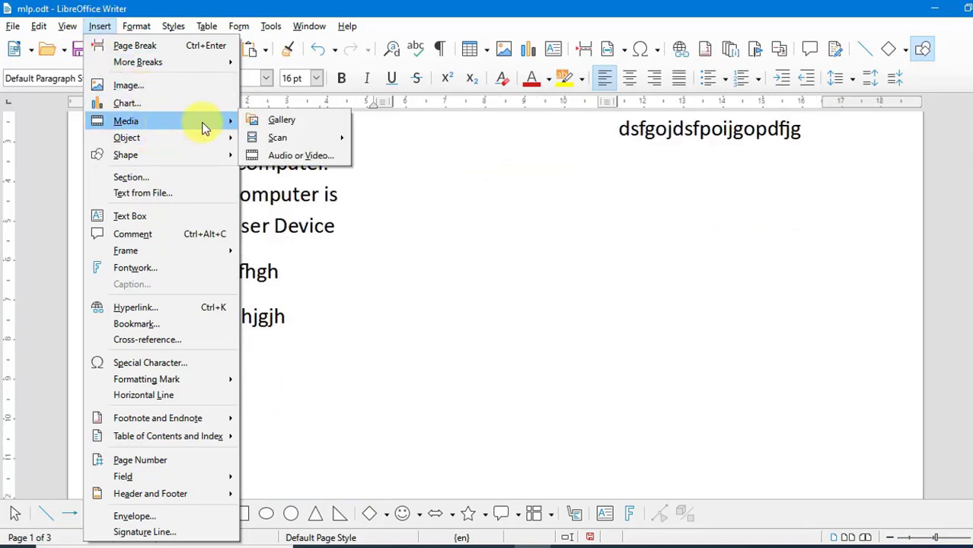
left_click(292, 156)
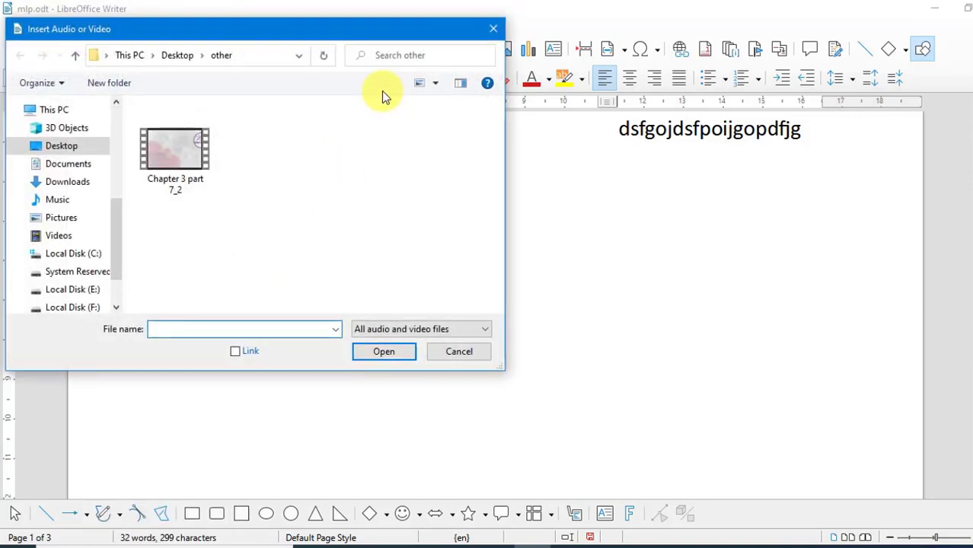
left_click_drag(359, 38, 542, 85)
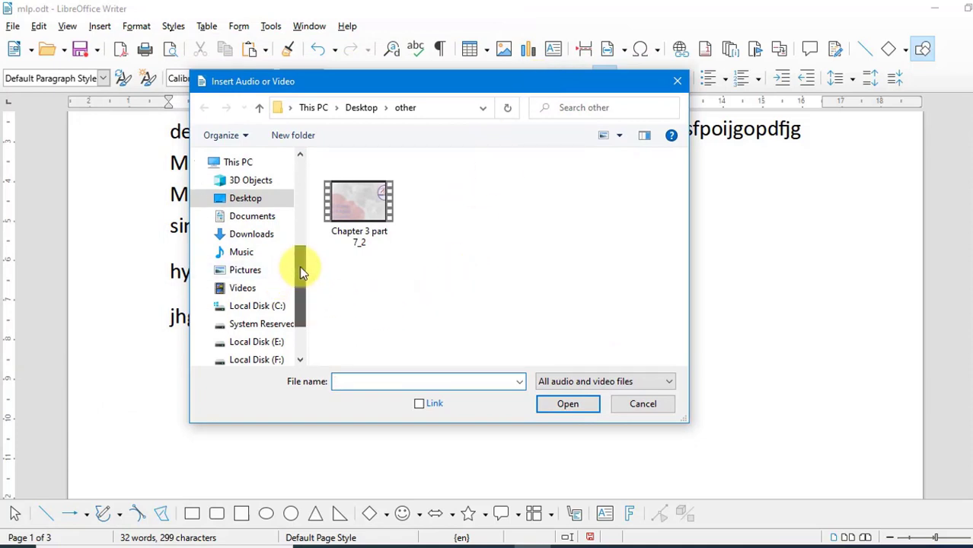
left_click(247, 200)
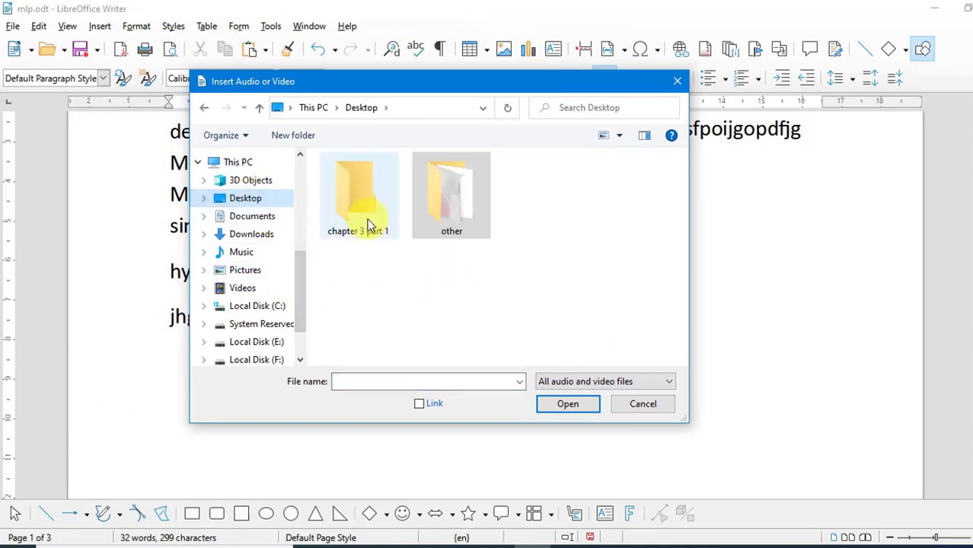
double_click(459, 213)
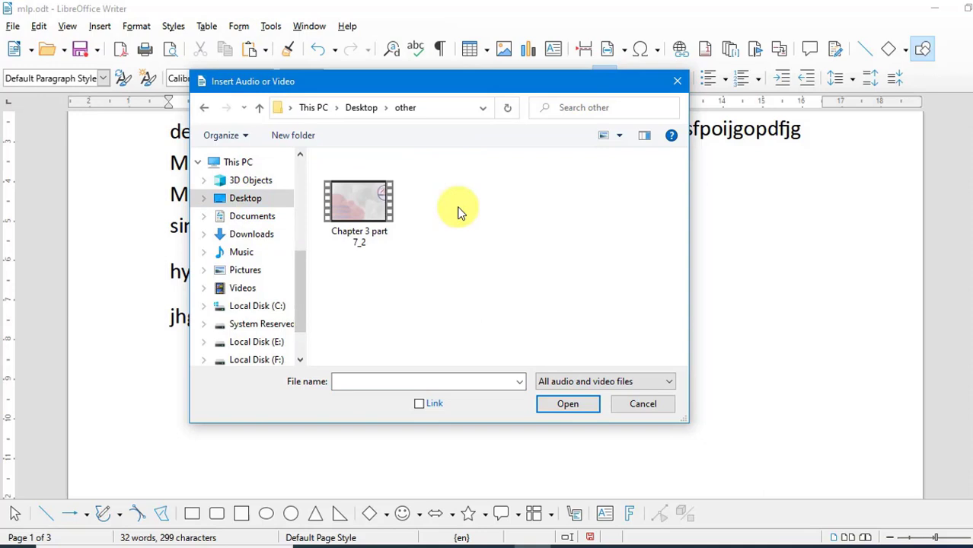
left_click(364, 215)
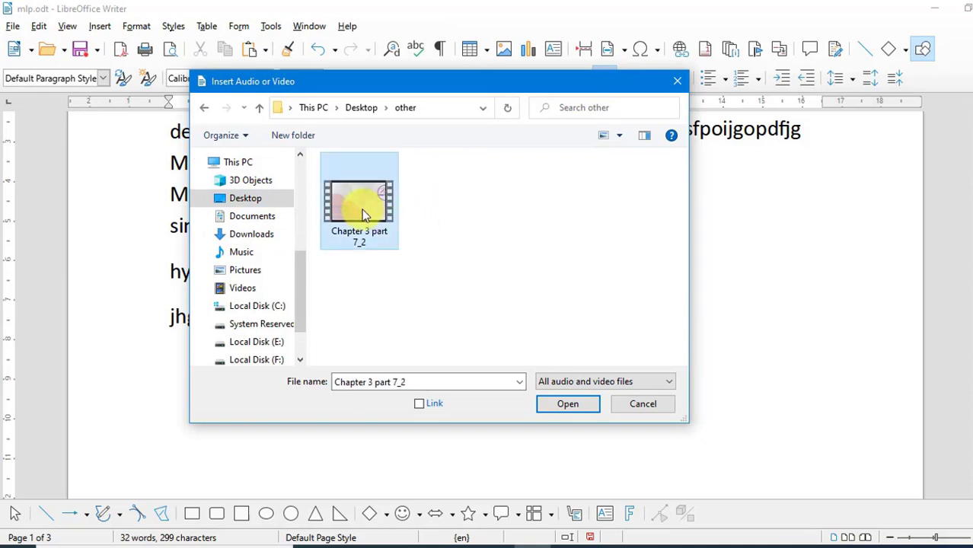
left_click(568, 405)
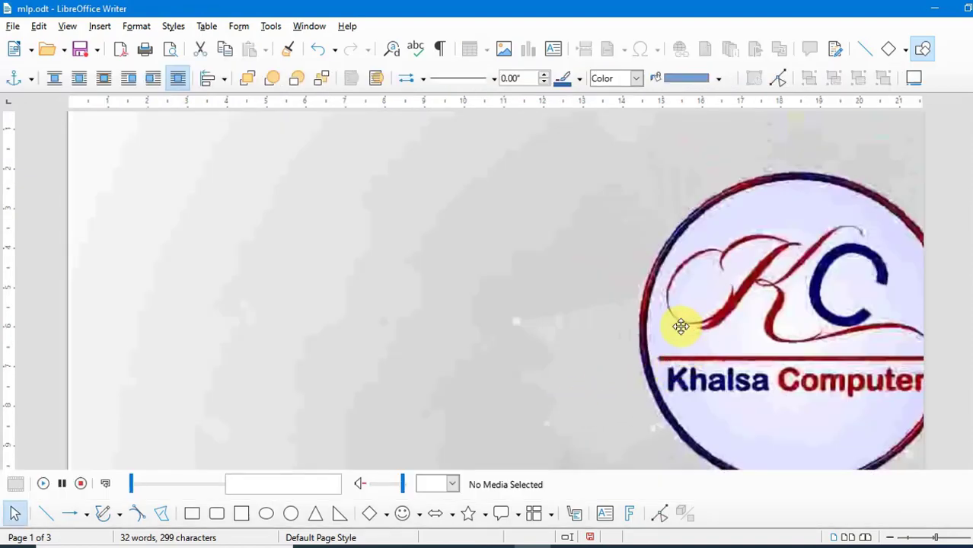
Resize the inserted video frame to about 5.06 x 2.85
scroll(680, 324, "up", 3)
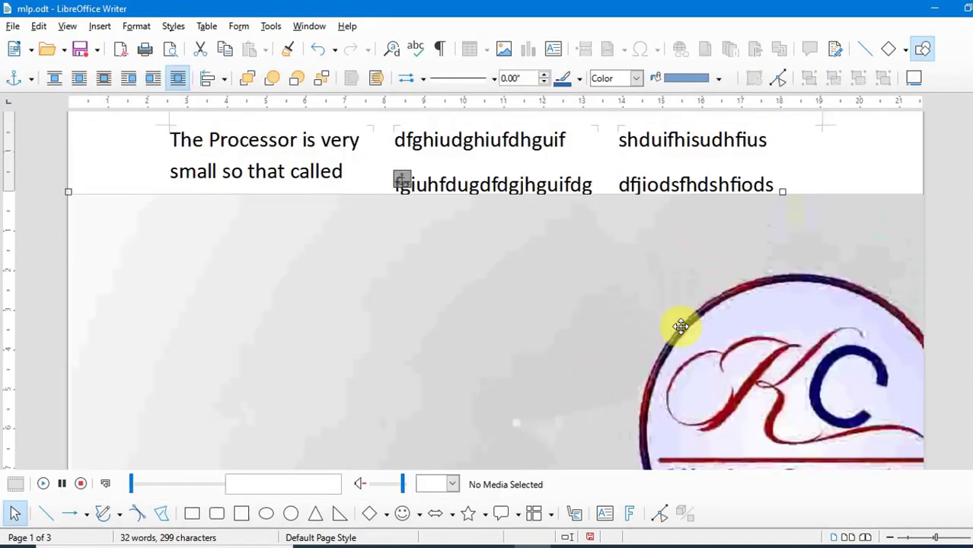
left_click(67, 192)
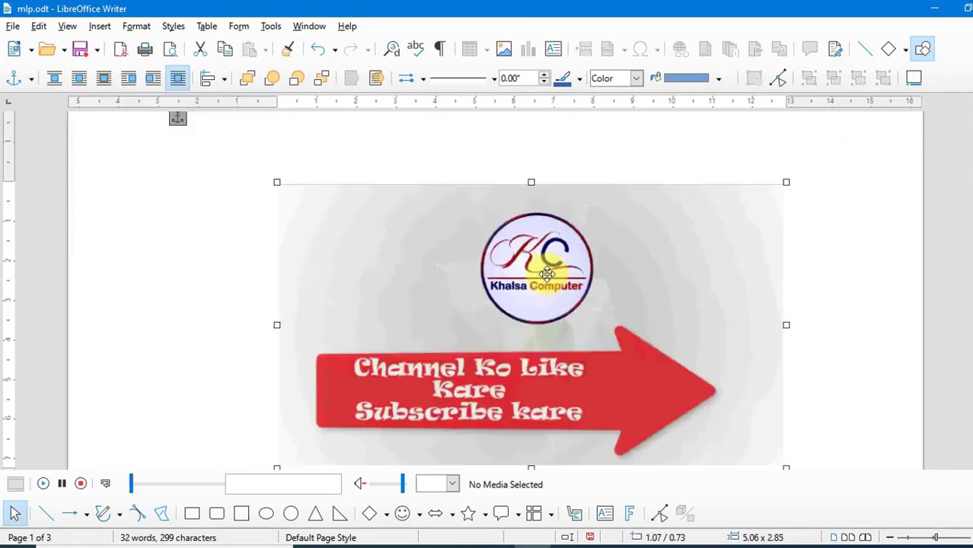
left_click_drag(548, 271, 554, 229)
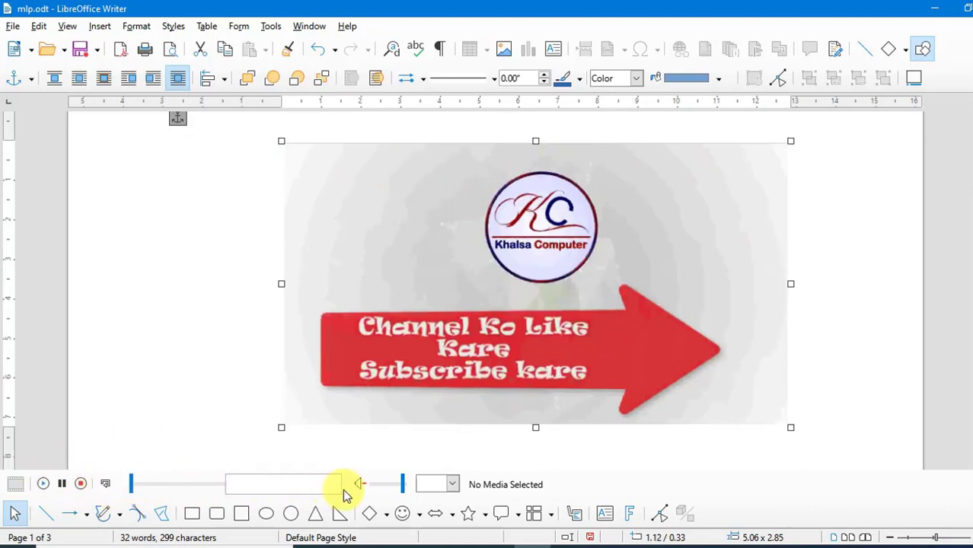
Play the embedded video and pause it
left_click(44, 484)
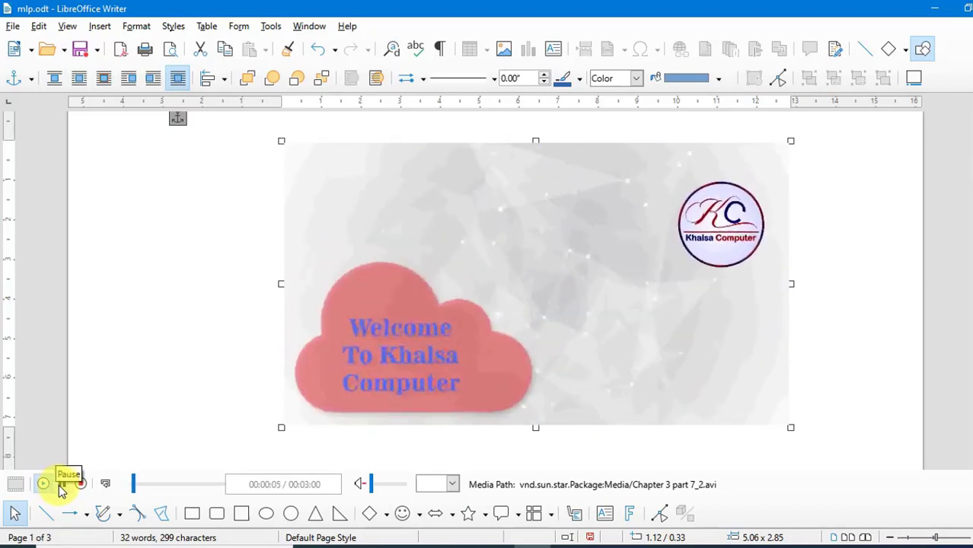
left_click(61, 485)
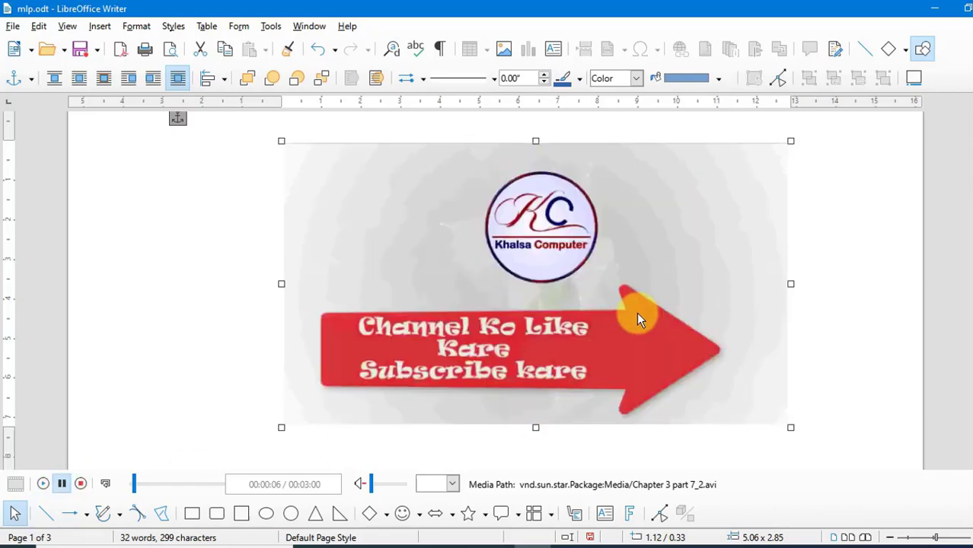
scroll(701, 212, "up", 3)
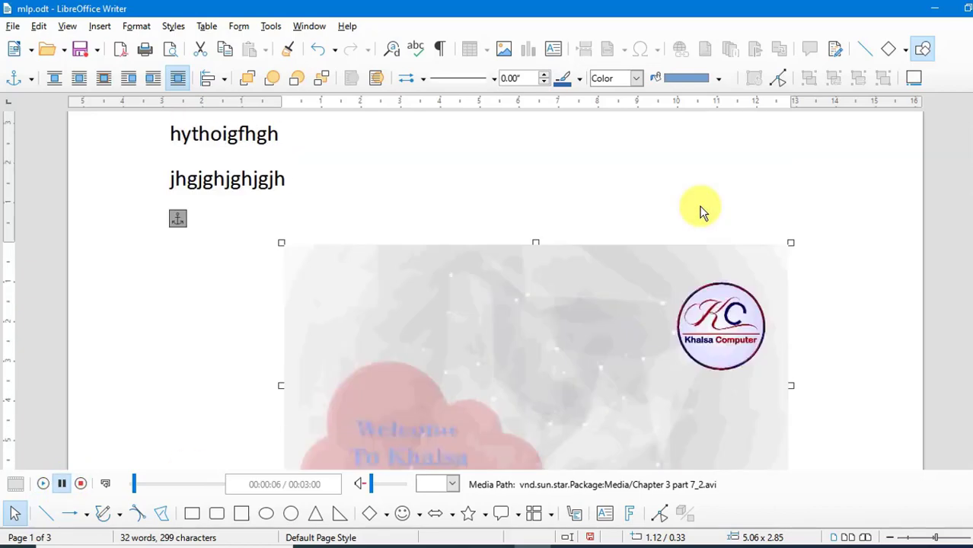
Delete the embedded video from the document
scroll(701, 213, "up", 3)
key("Delete")
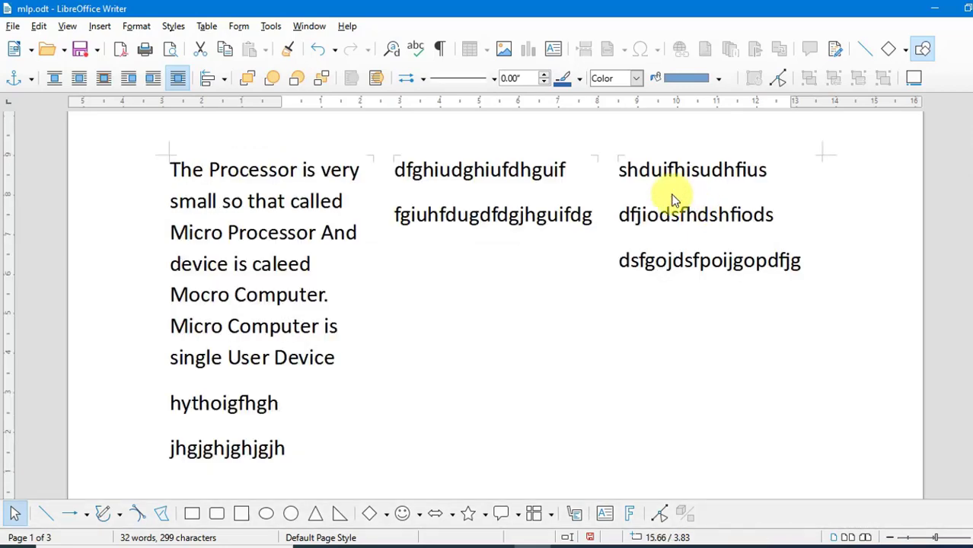
Insert a new formula object after the last line and browse the Operators category of formula elements
left_click(99, 29)
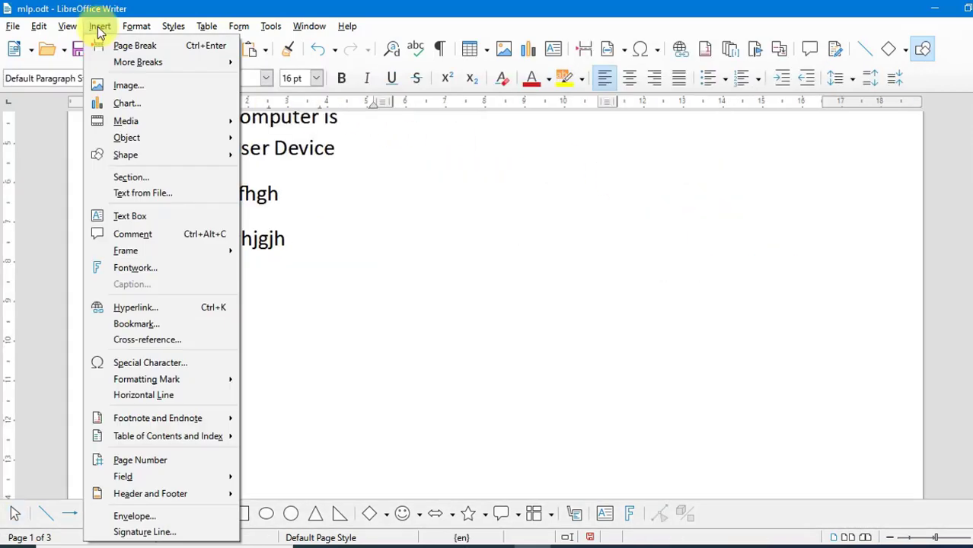
mouse_move(130, 144)
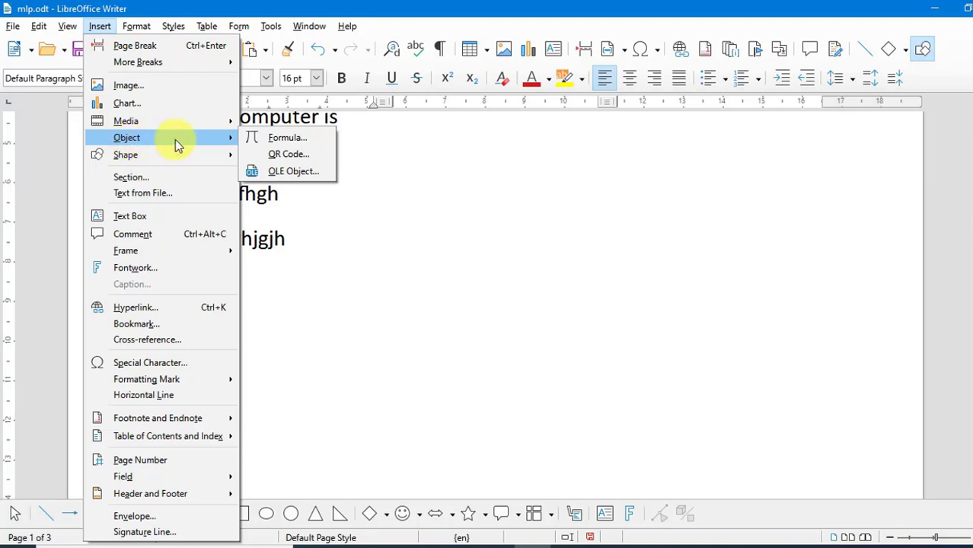
left_click(303, 140)
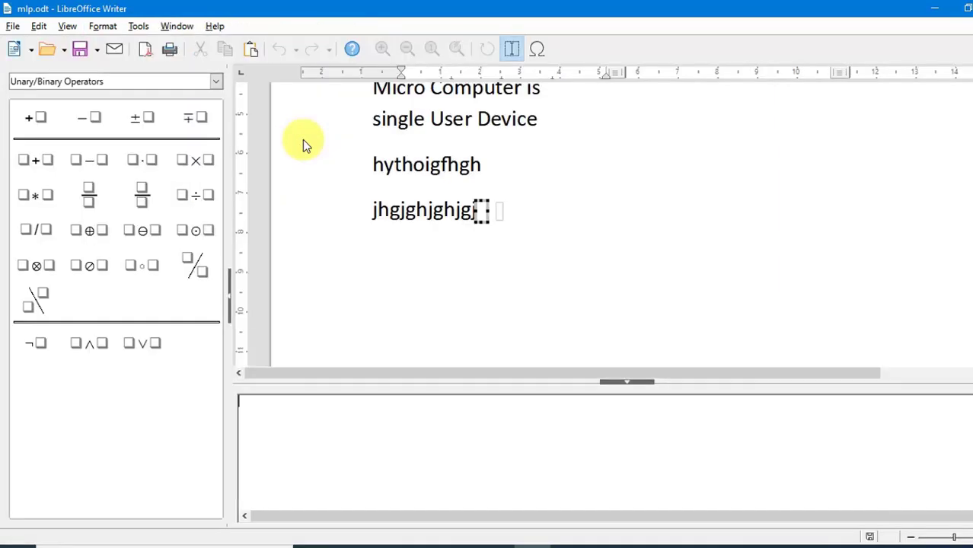
left_click(217, 82)
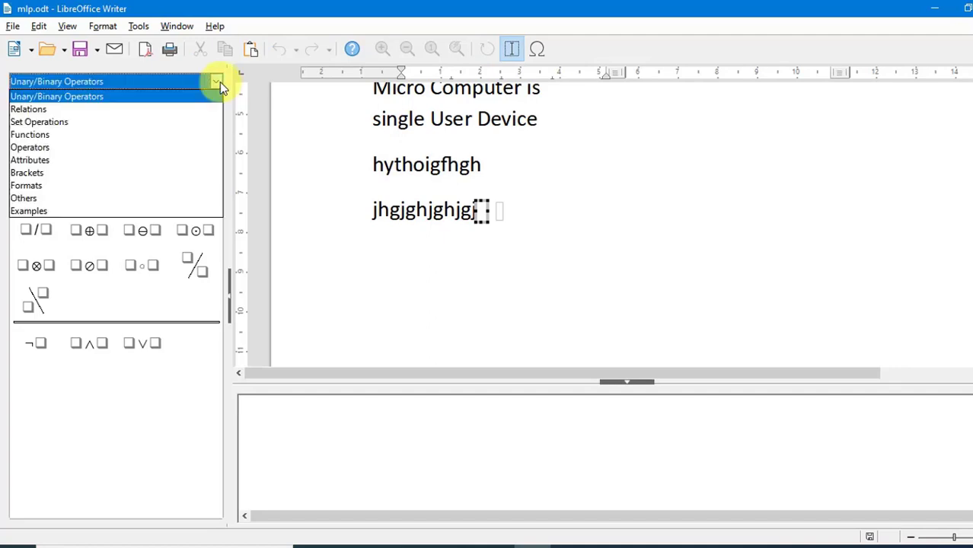
left_click(64, 136)
scroll(152, 325, "down", 4)
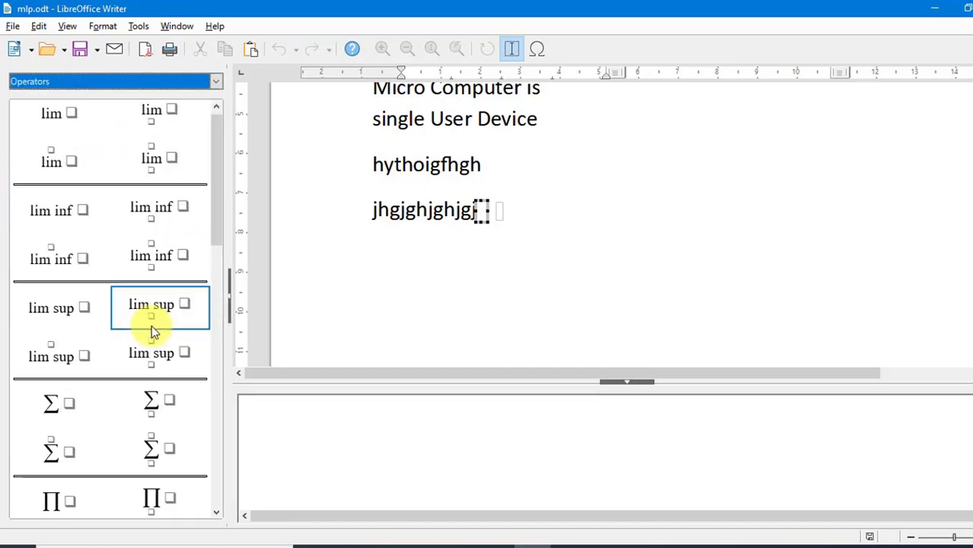
scroll(167, 251, "down", 1)
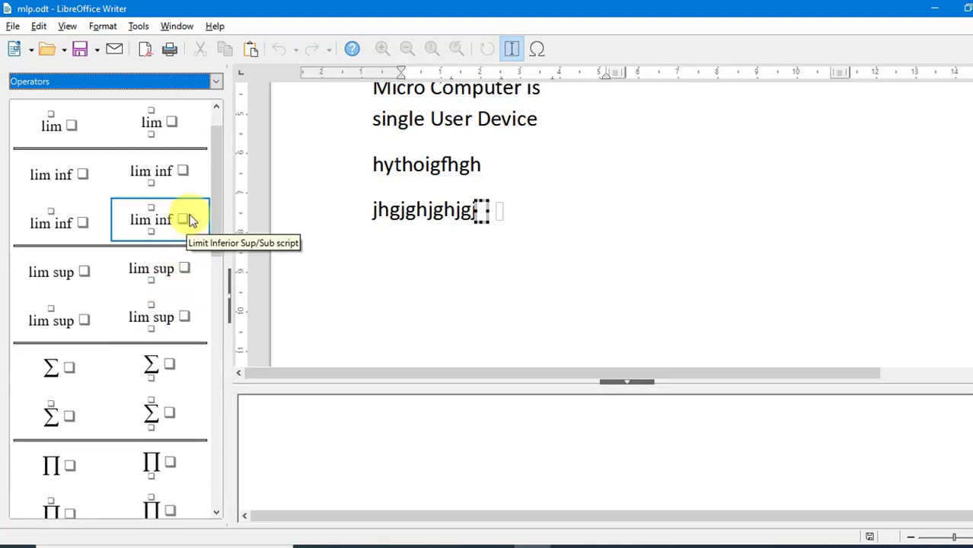
left_click_drag(218, 201, 214, 169)
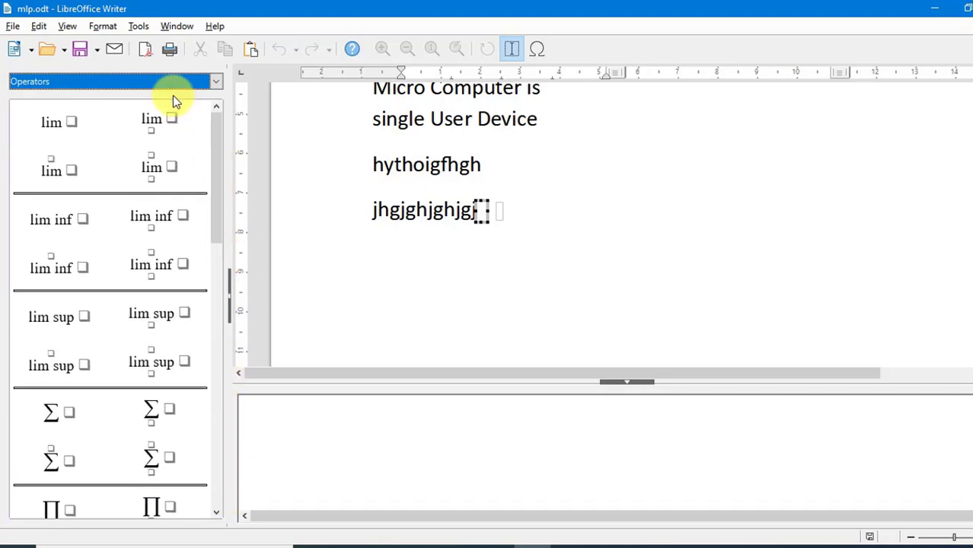
Insert the integral example 'int from a to b f'(x) dx = f(b) - f(a)' from the Examples category and leave the formula editor
left_click(219, 79)
left_click(211, 221)
left_click_drag(213, 226, 209, 353)
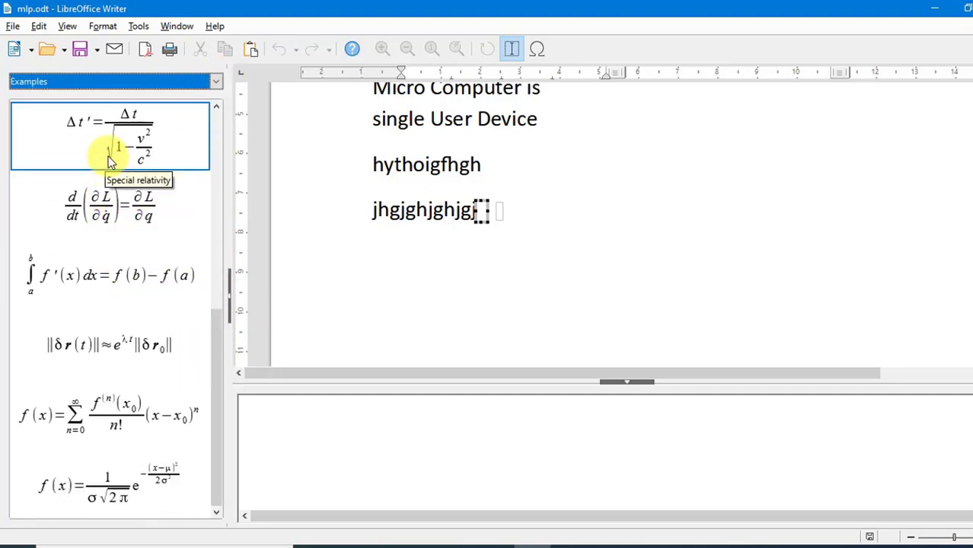
left_click(102, 278)
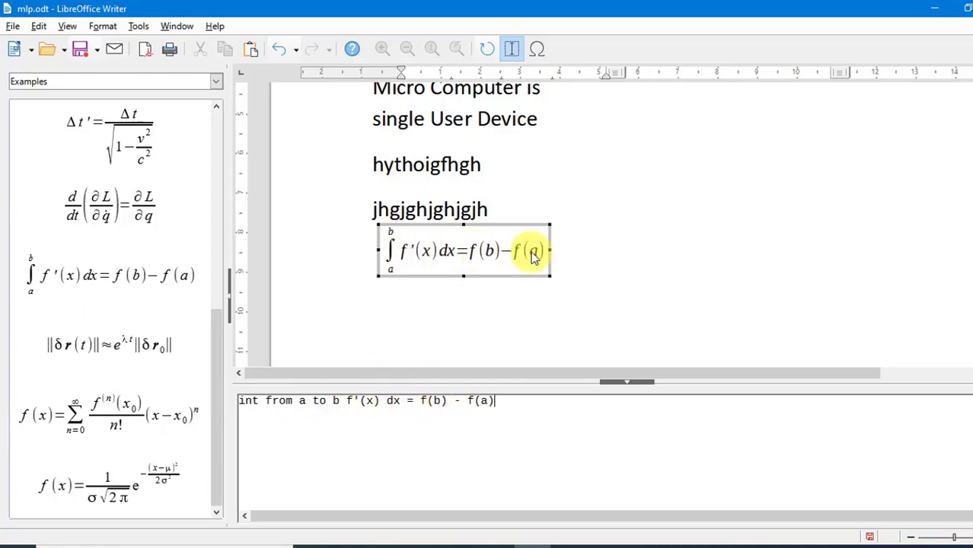
left_click(642, 249)
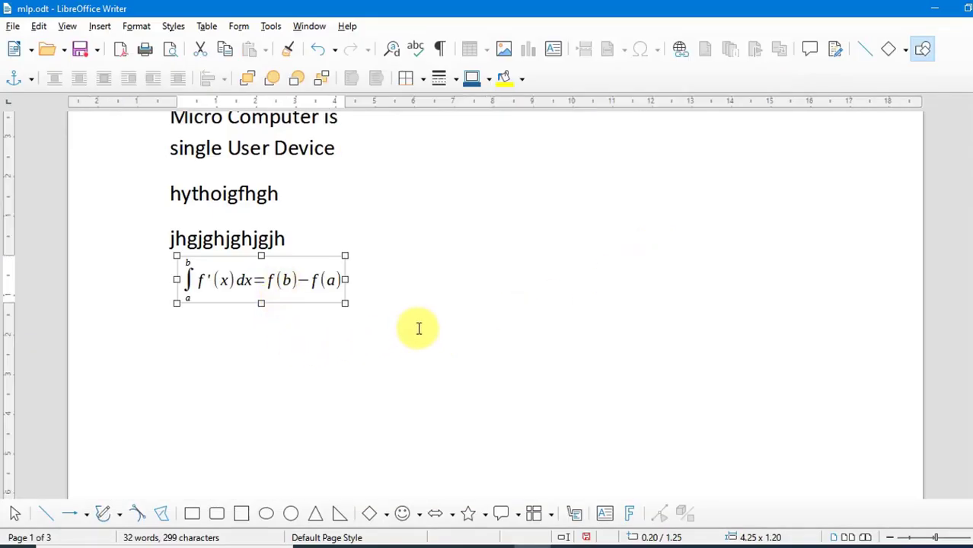
left_click(427, 309)
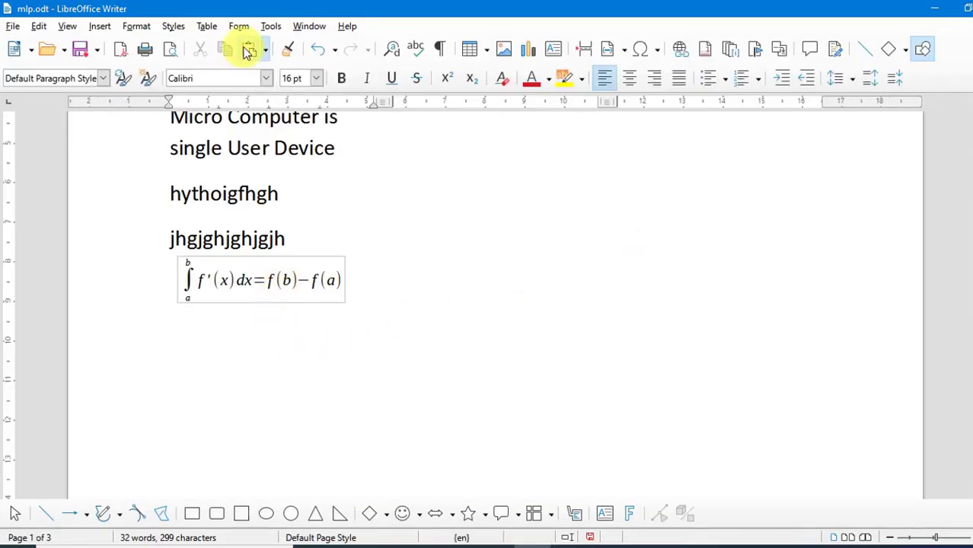
Insert a QR code for Khalsacomputer.com with High error correction, then delete it
left_click(100, 25)
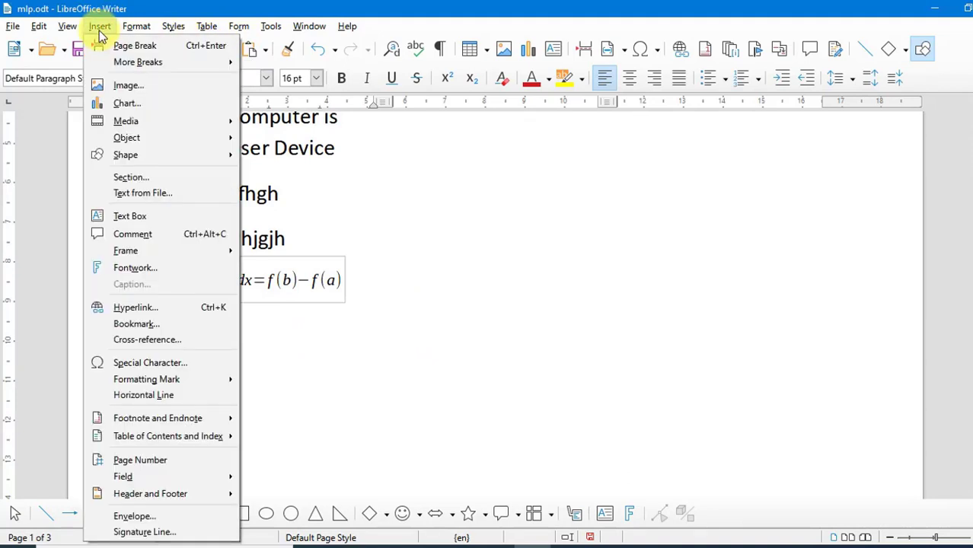
mouse_move(157, 138)
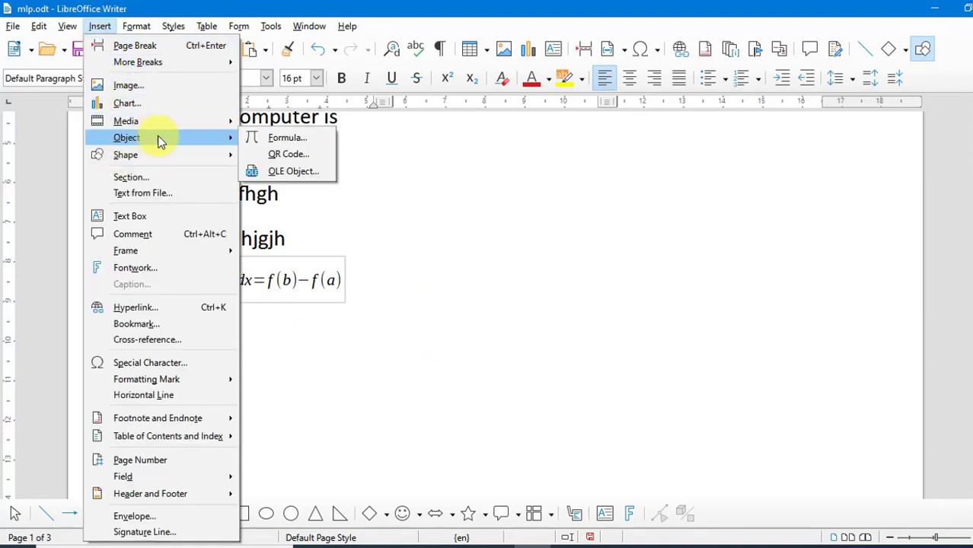
left_click(316, 154)
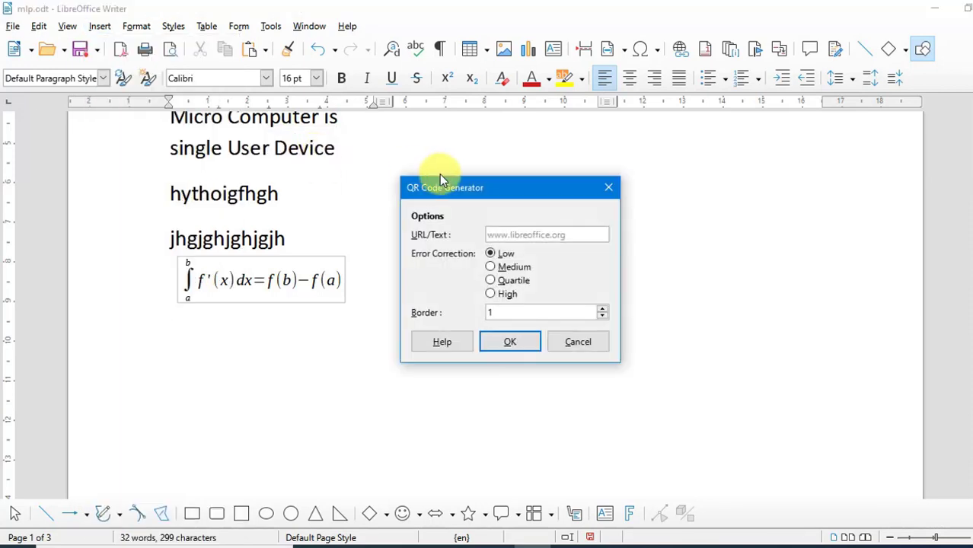
left_click_drag(440, 187, 423, 188)
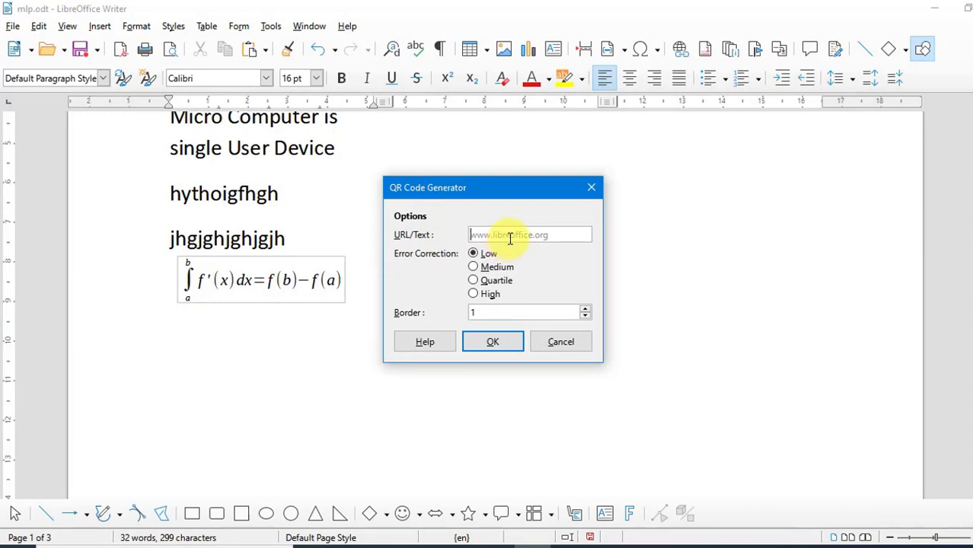
type("Khalsacomputer.com")
left_click(491, 296)
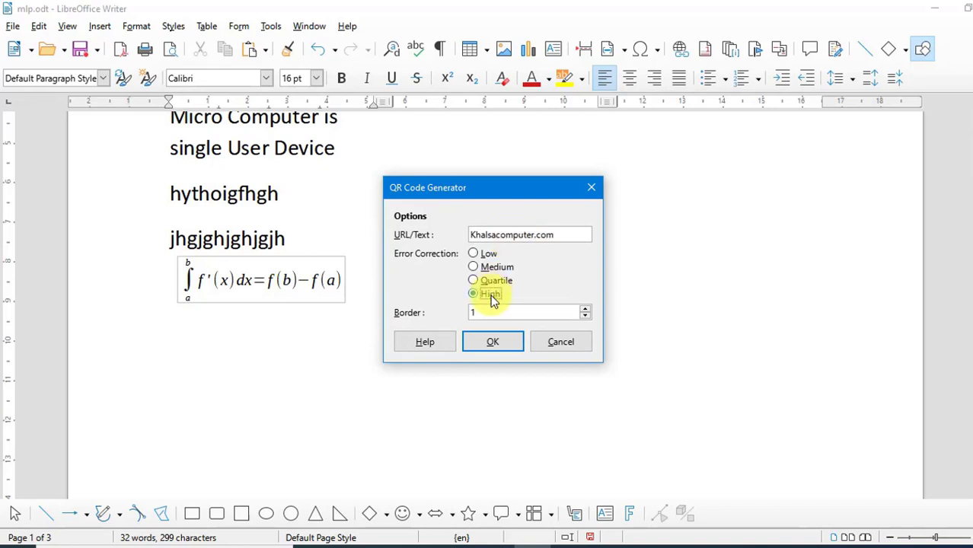
left_click(491, 341)
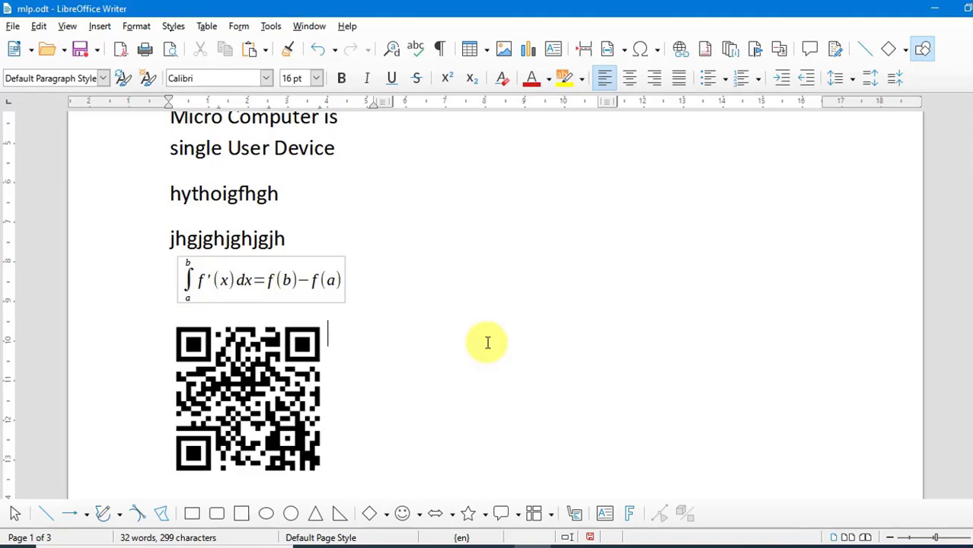
left_click(242, 387)
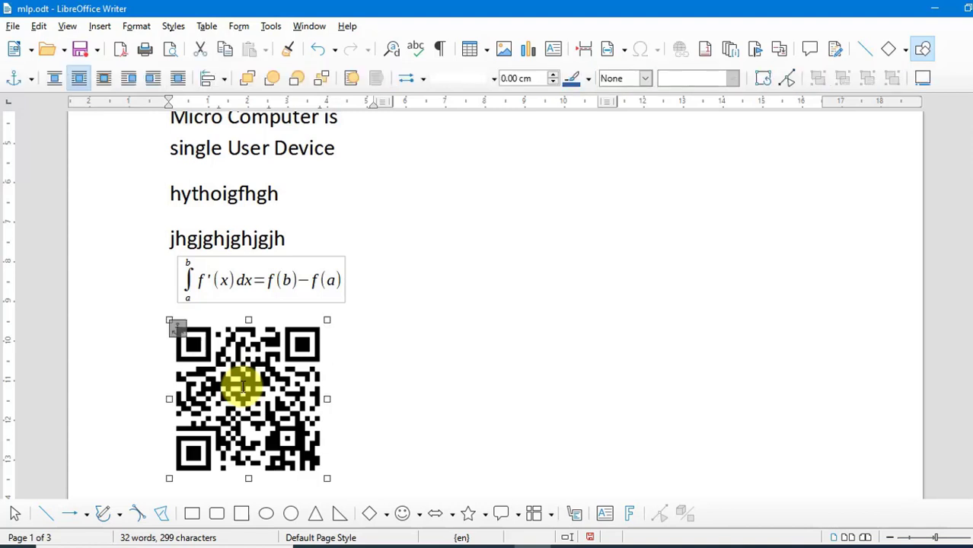
key("Delete")
left_click(100, 26)
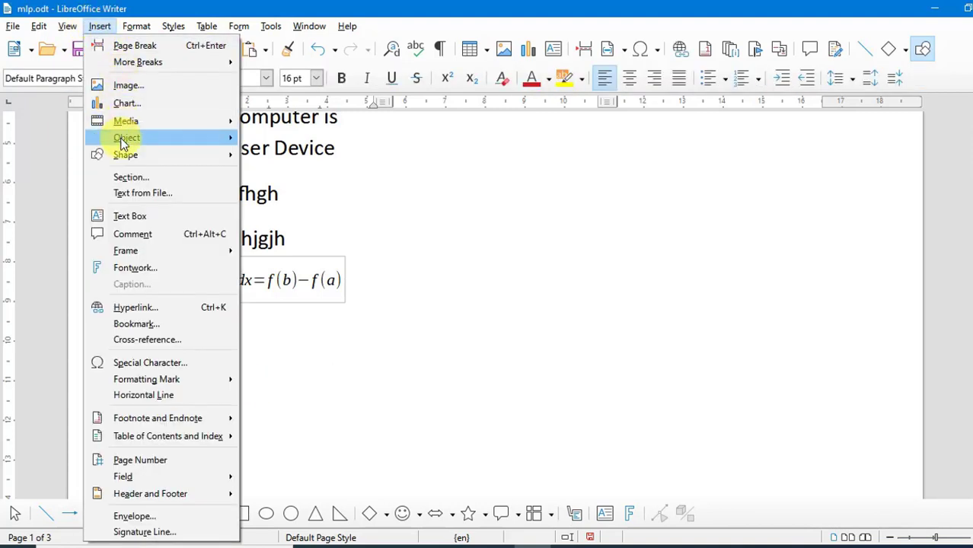
mouse_move(151, 137)
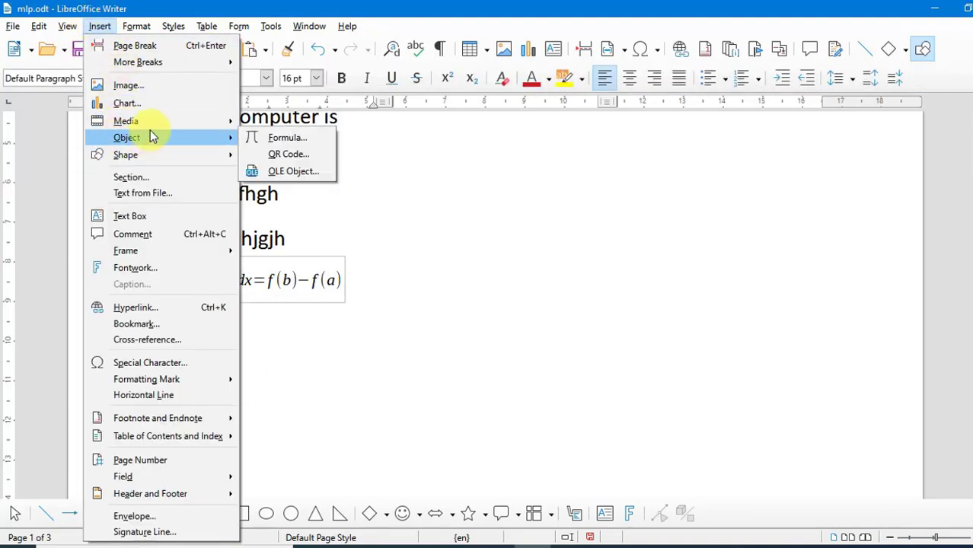
left_click(290, 171)
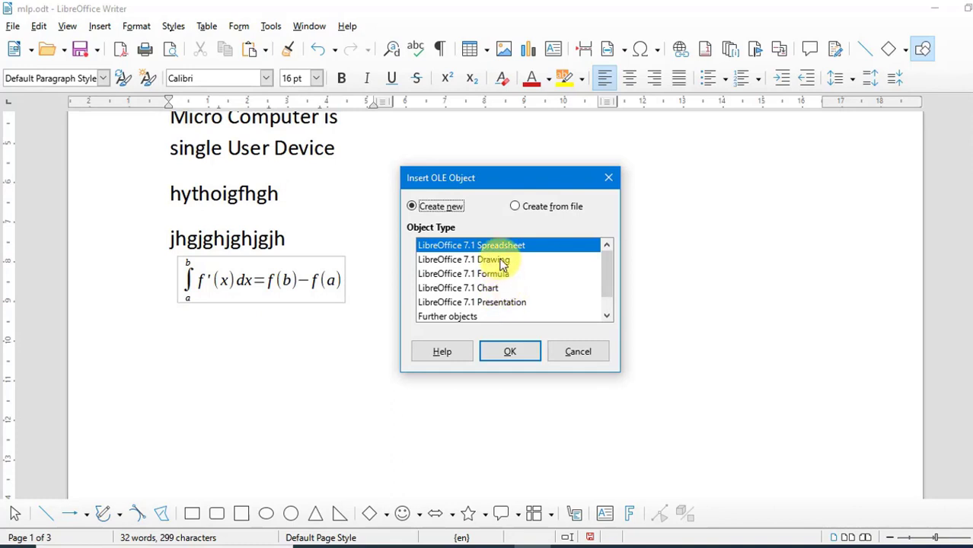
left_click(608, 180)
Draw a 4-Point Star shape about 4.03 x 3.48 and move it beside the text above the formula
left_click(99, 27)
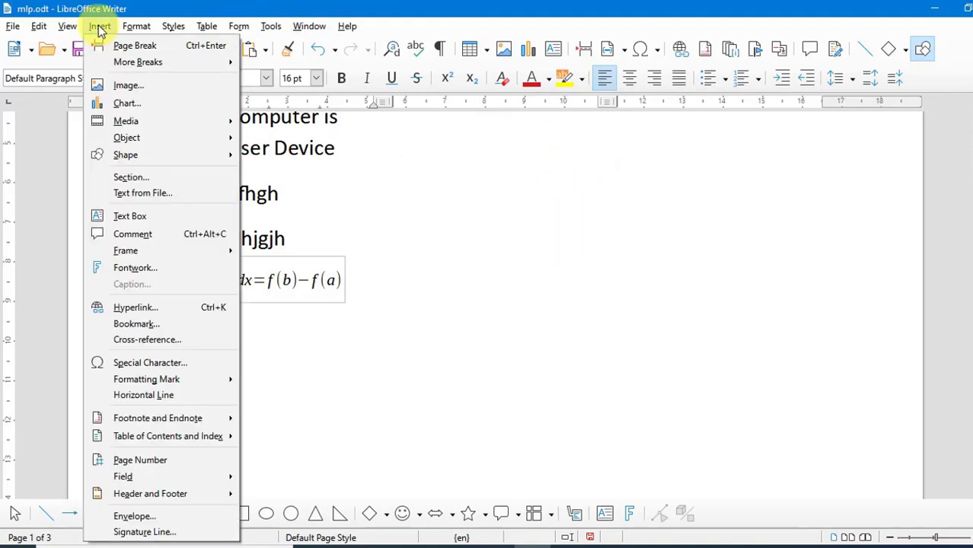
mouse_move(144, 154)
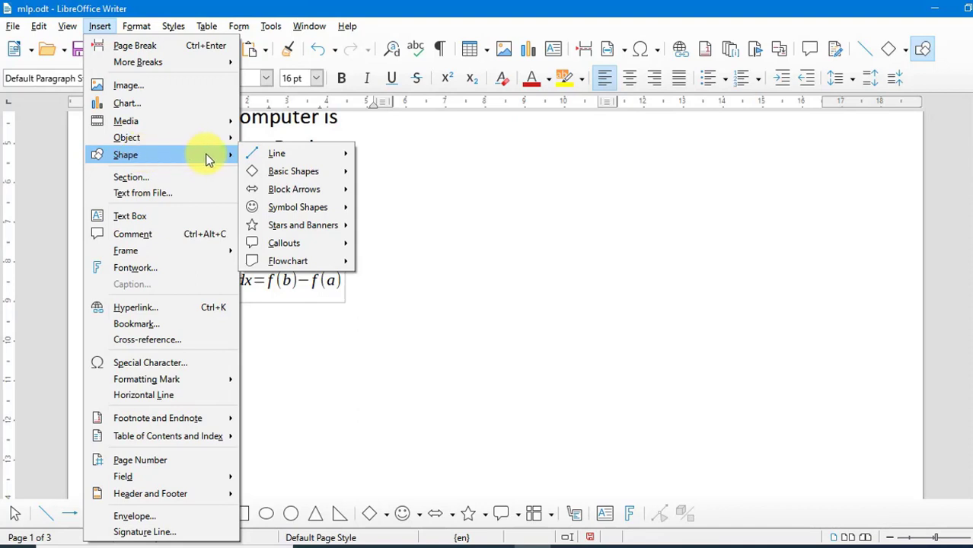
mouse_move(279, 157)
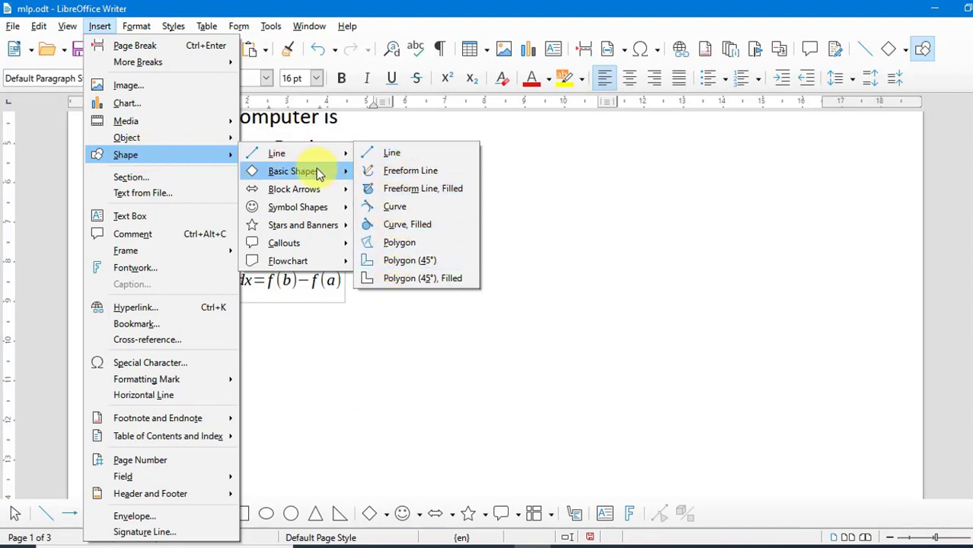
mouse_move(303, 174)
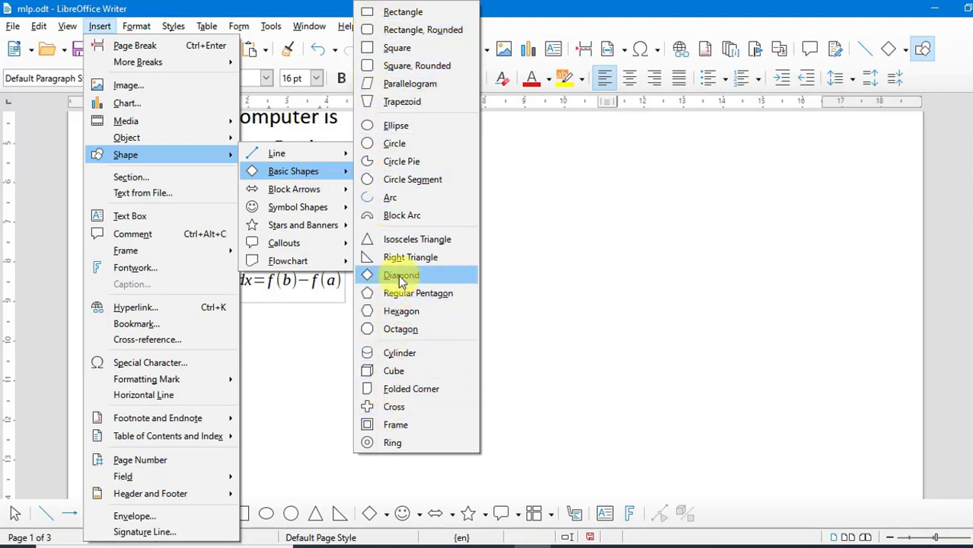
mouse_move(330, 198)
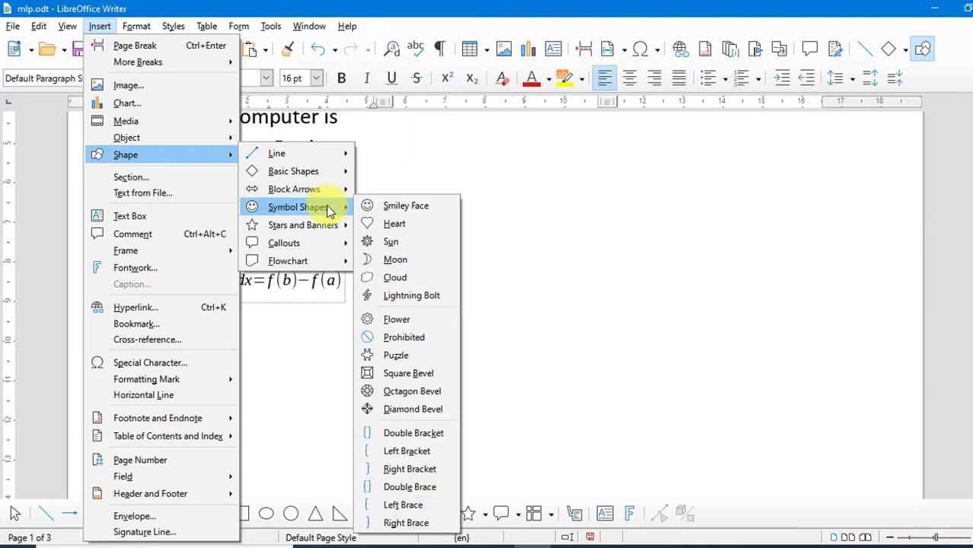
mouse_move(327, 236)
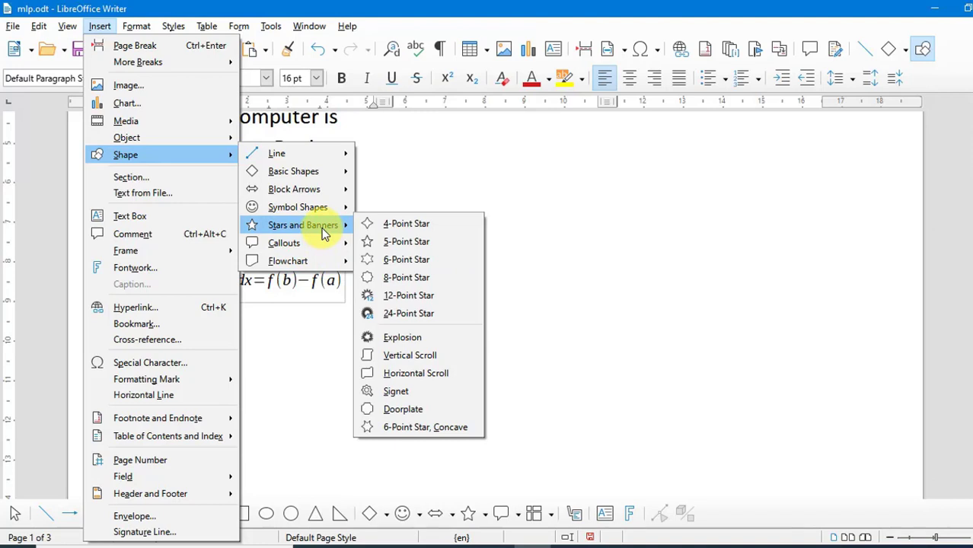
left_click(373, 225)
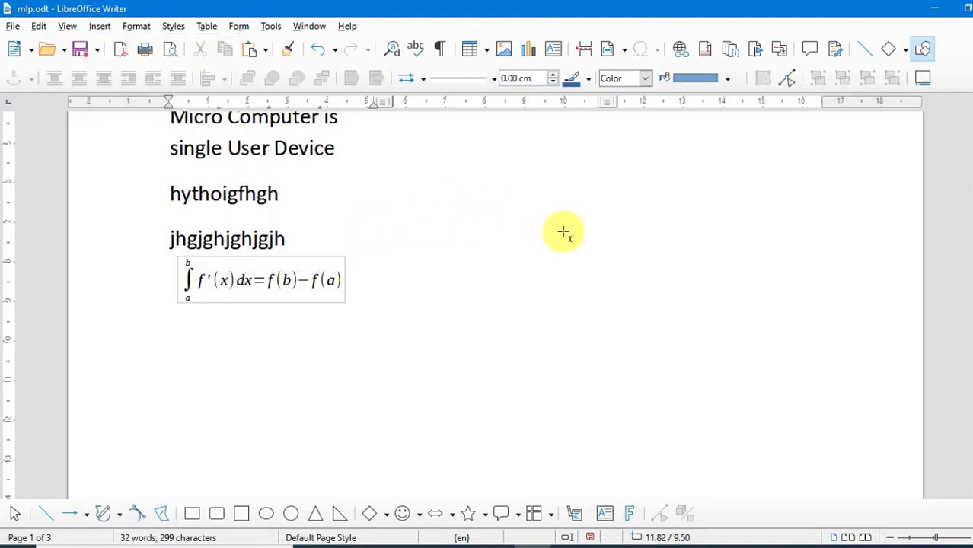
left_click_drag(563, 232, 723, 373)
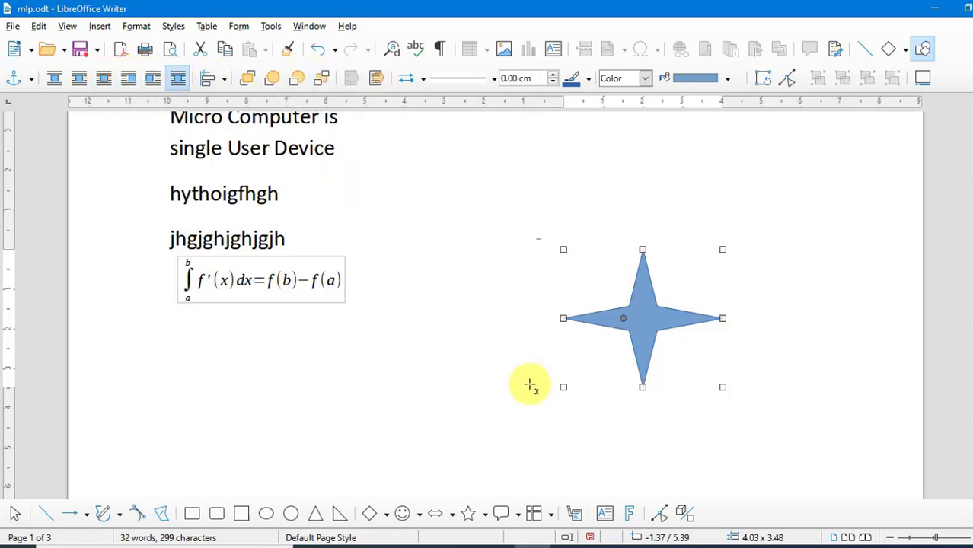
left_click_drag(651, 344, 575, 271)
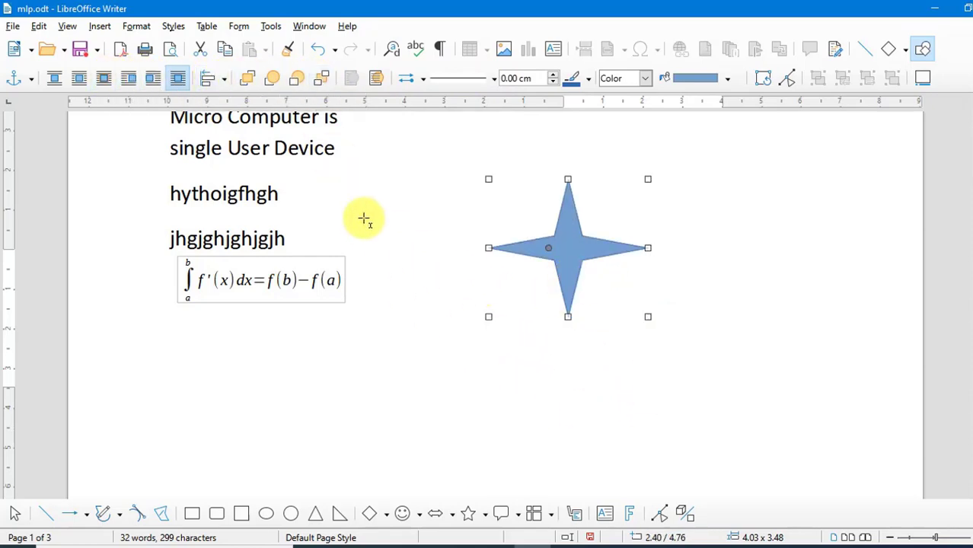
Open the Insert Section dialog in a new document and look through its Columns, Background and Footnotes/Endnotes tabs
scroll(360, 257, "up", 6)
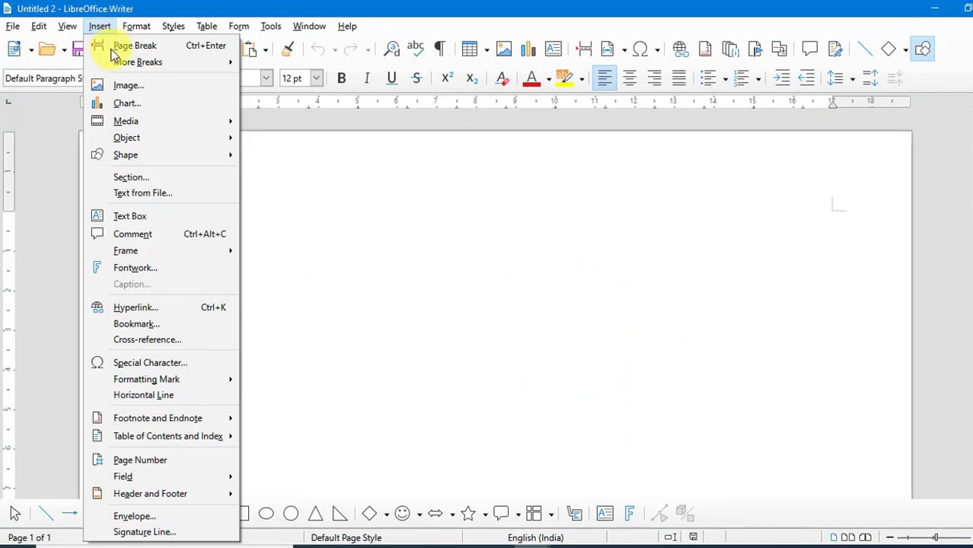
left_click(135, 179)
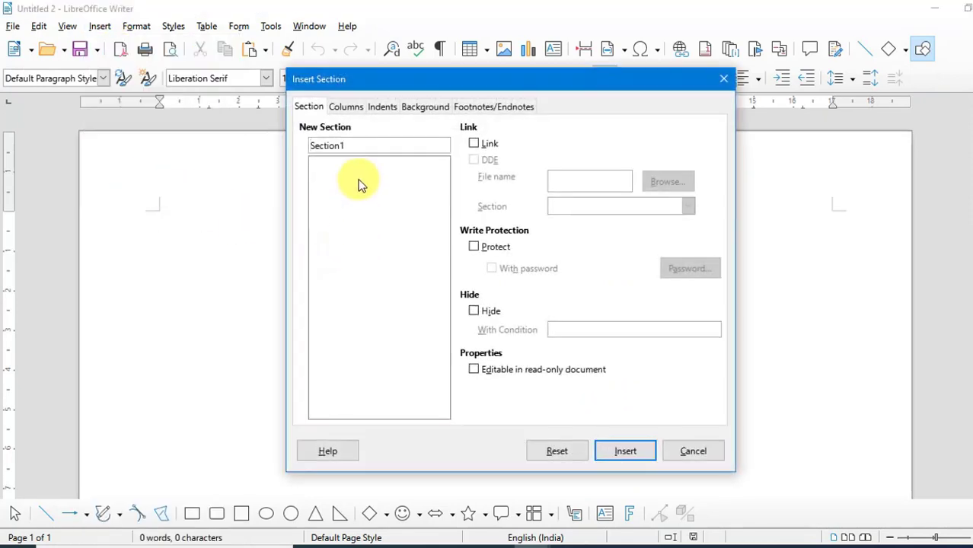
left_click(350, 107)
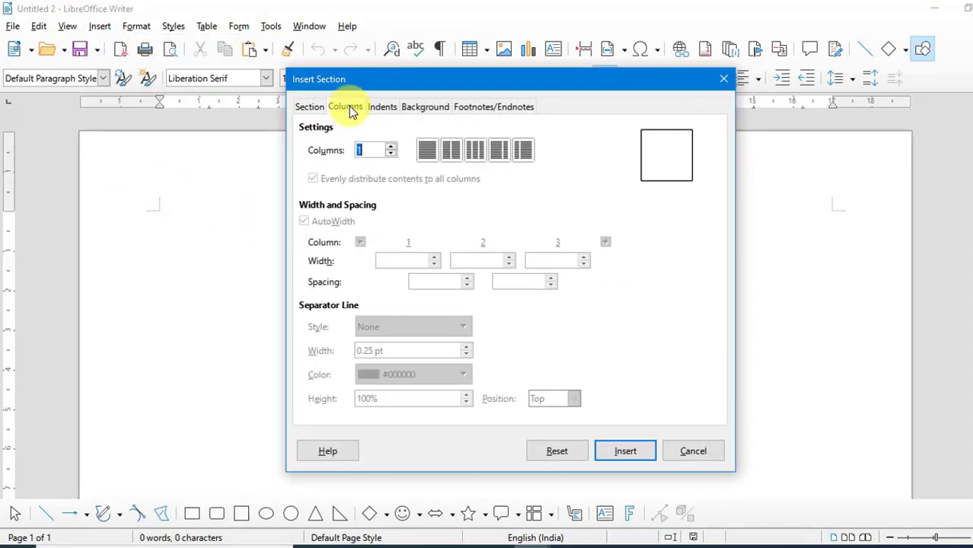
left_click(439, 109)
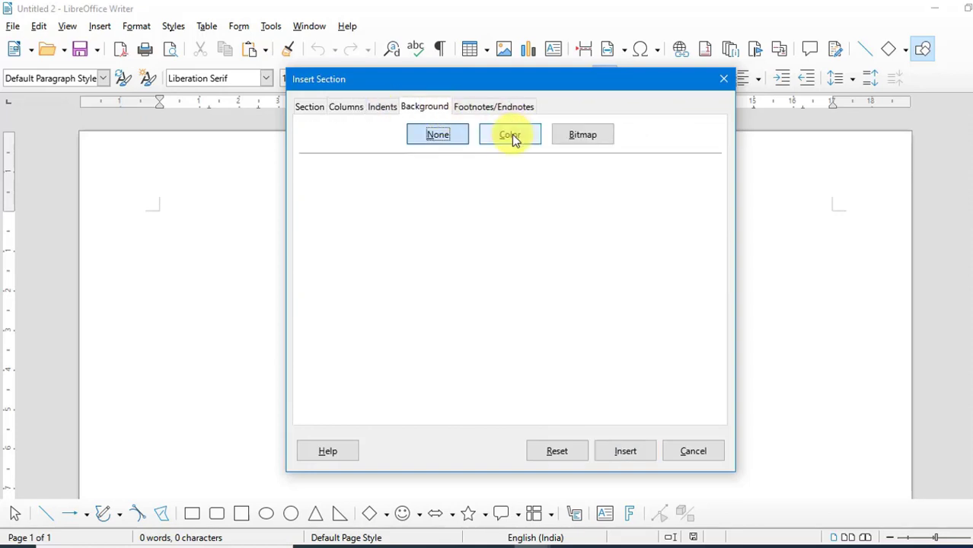
left_click(511, 108)
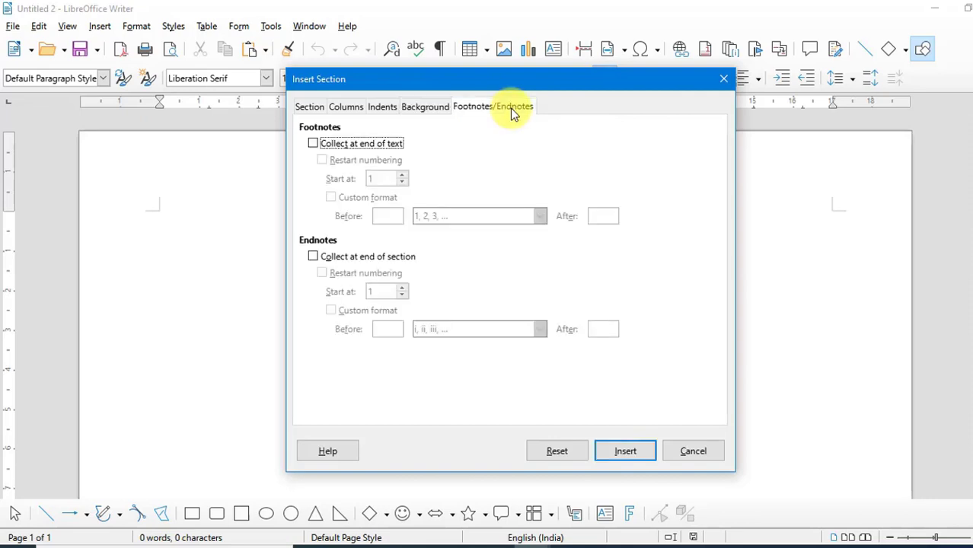
left_click(308, 108)
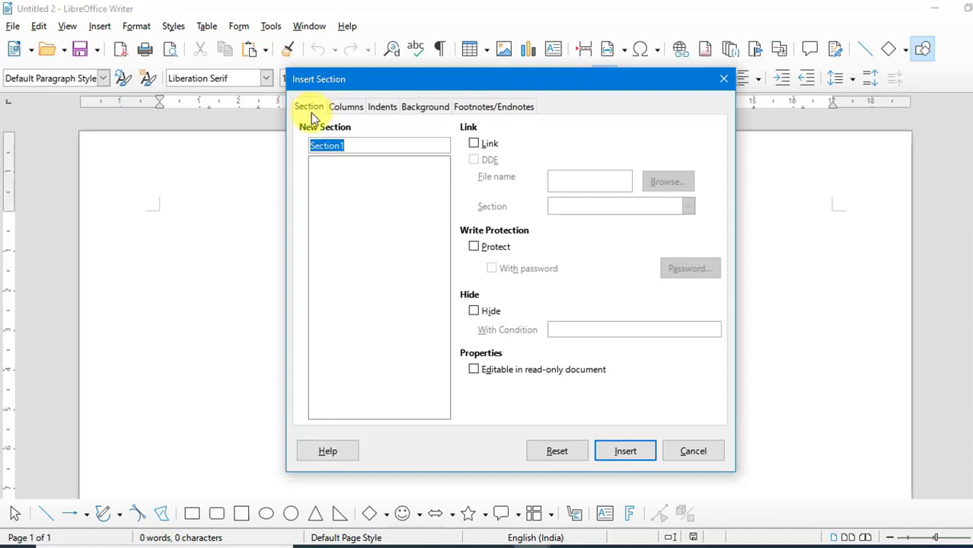
Insert a new section linked to the CV document file from the Desktop 'other' folder, leaving write protection off
left_click(487, 145)
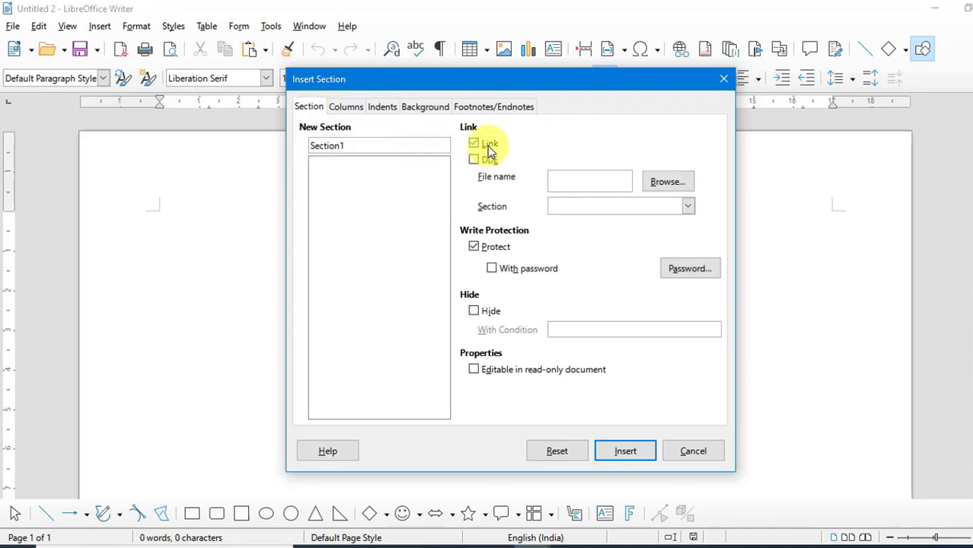
left_click(485, 250)
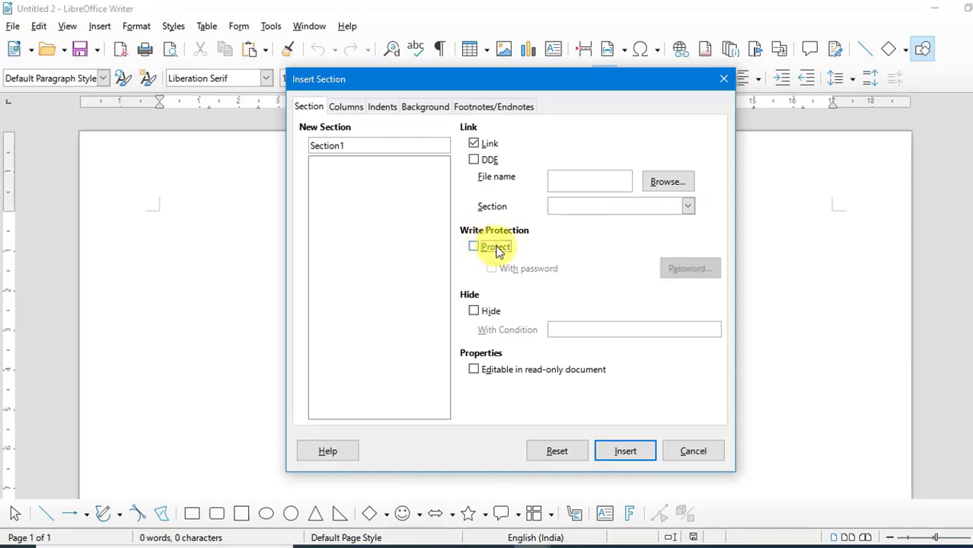
left_click(668, 183)
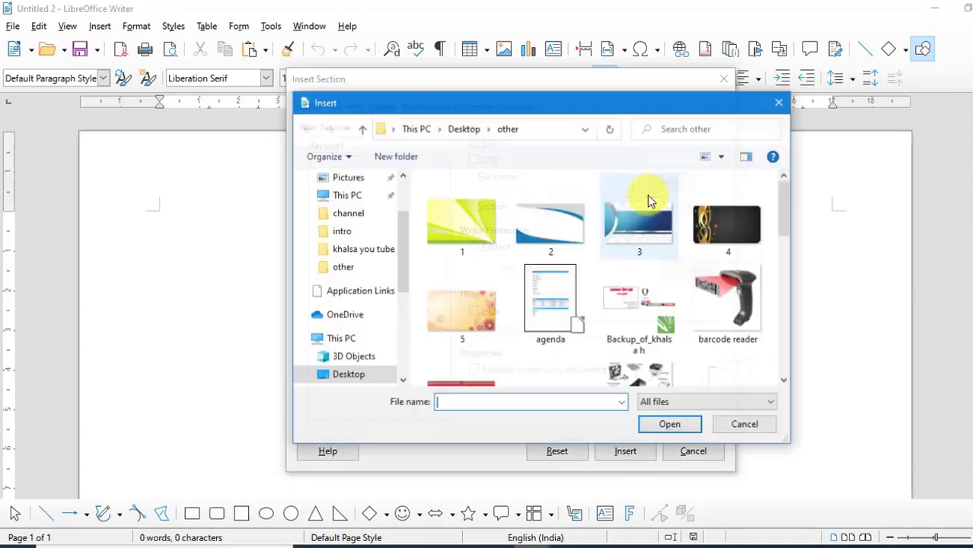
scroll(735, 304, "down", 8)
left_click(560, 272)
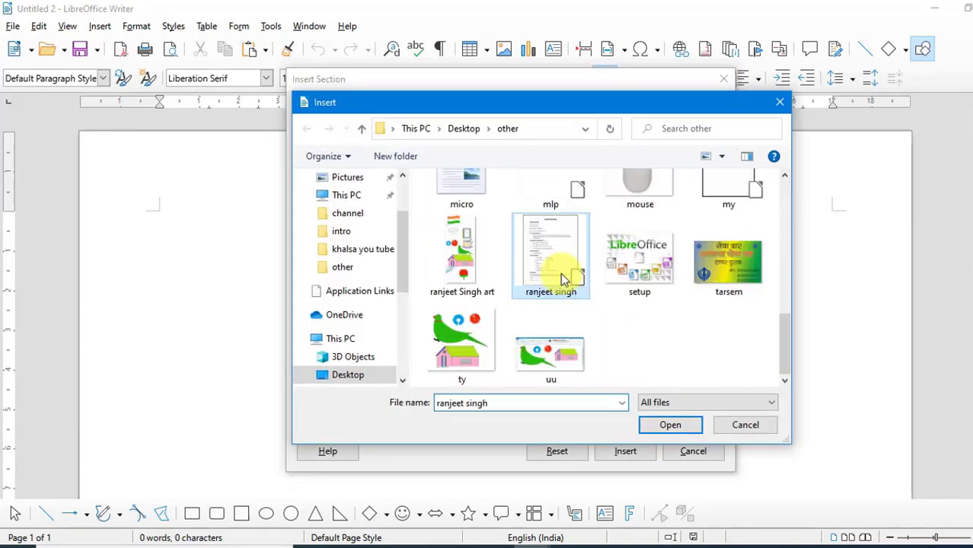
left_click(670, 426)
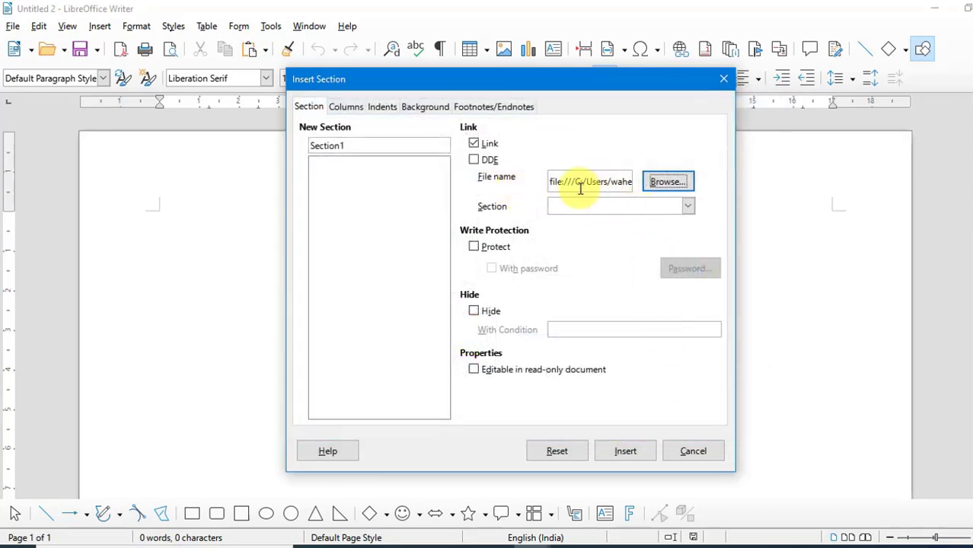
left_click(625, 451)
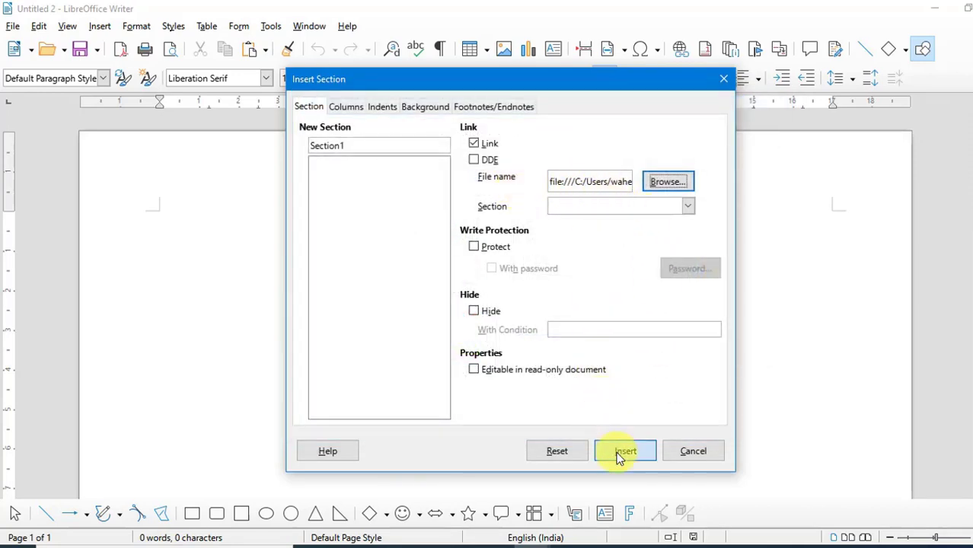
Insert the text of the 'micro' file from the Desktop 'other' folder at the end of the document
scroll(397, 333, "up", 3)
scroll(396, 333, "up", 15)
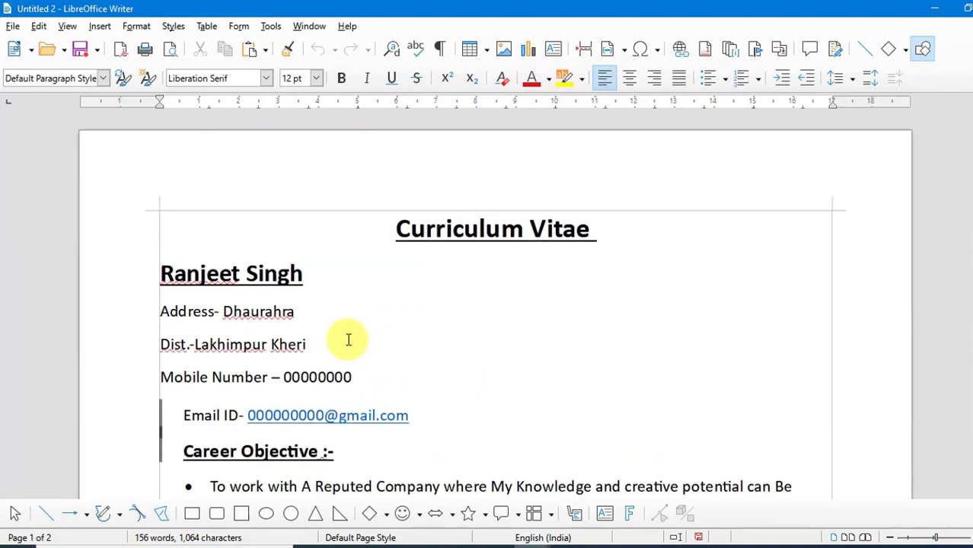
scroll(347, 341, "down", 15)
scroll(243, 309, "up", 6)
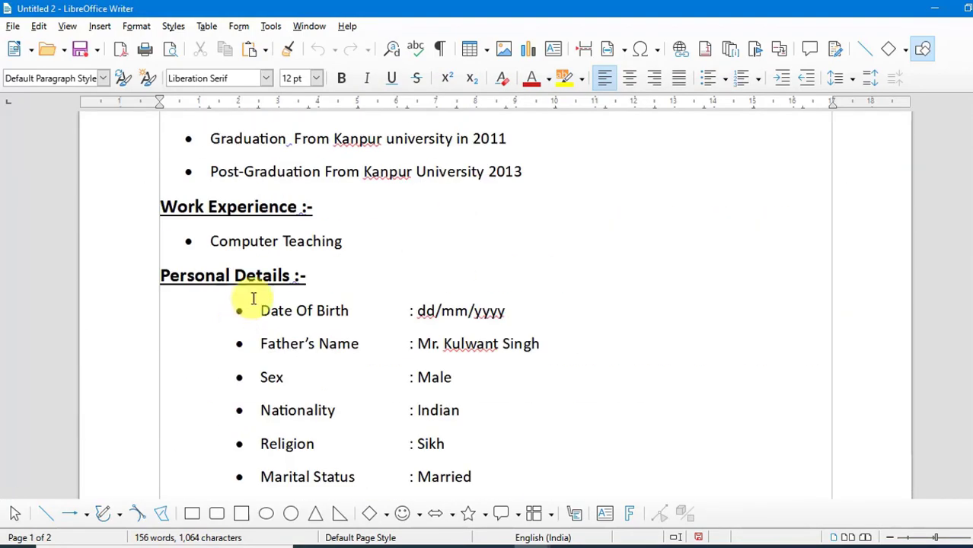
scroll(253, 298, "down", 10)
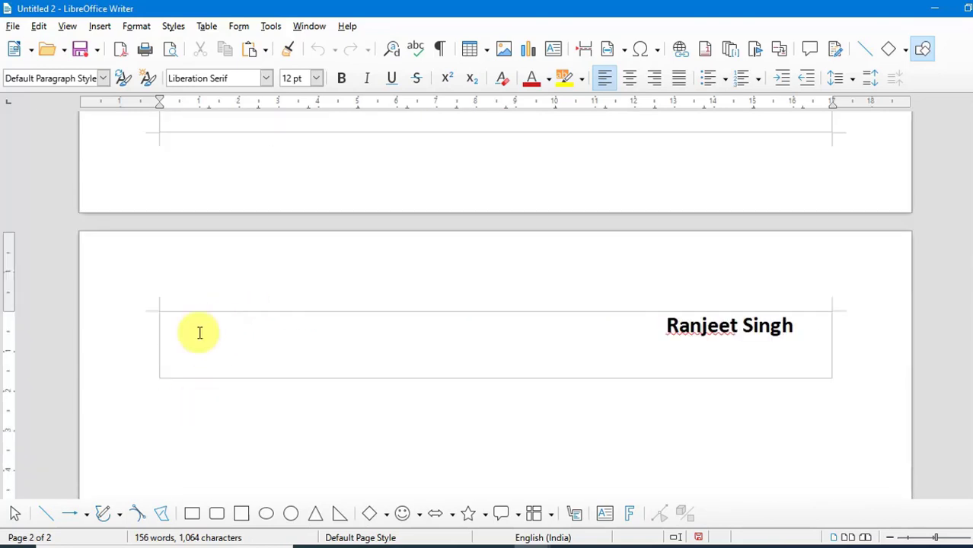
left_click(101, 25)
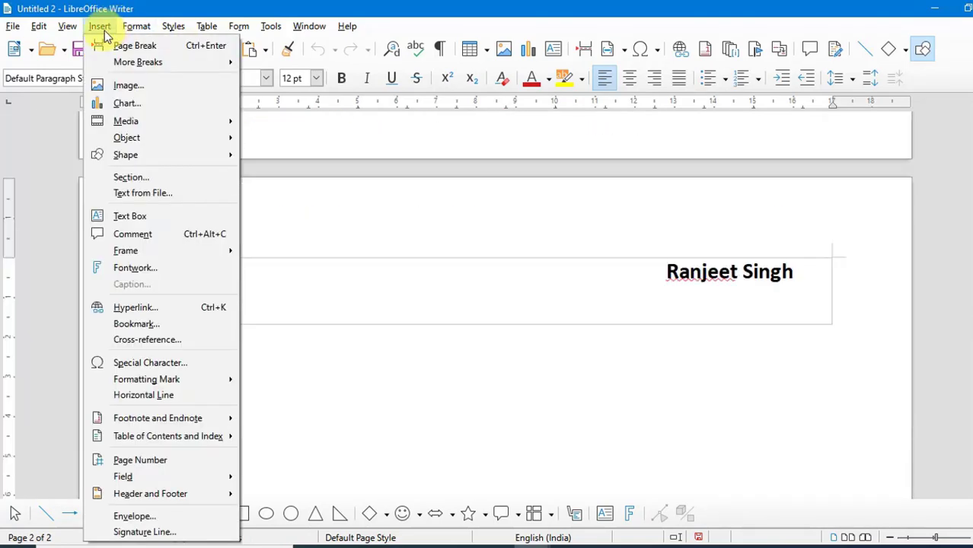
left_click(163, 202)
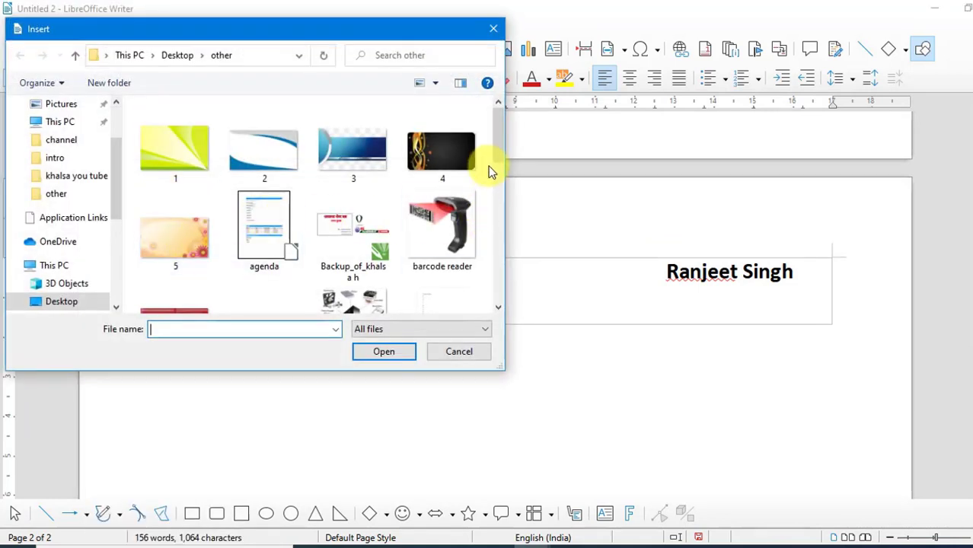
left_click_drag(495, 150, 500, 275)
left_click(181, 135)
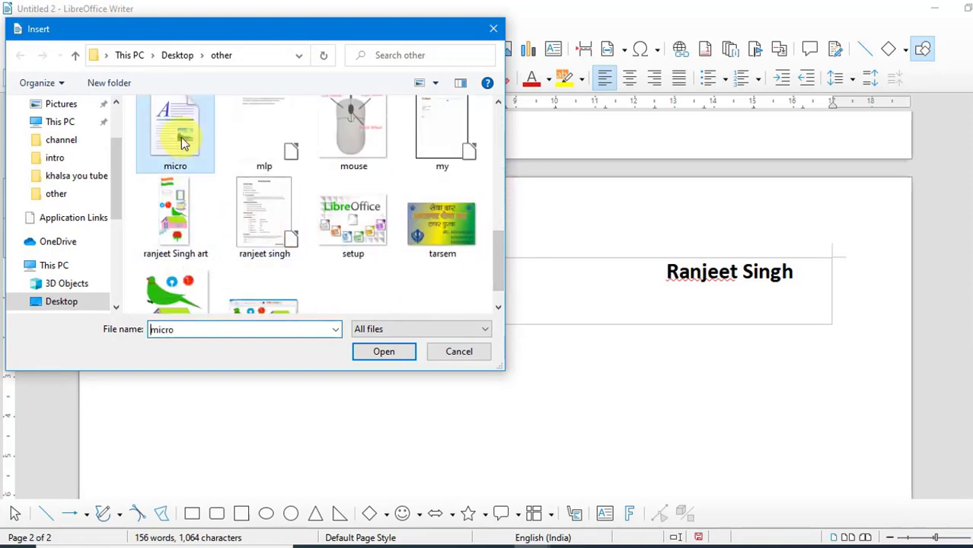
left_click(367, 353)
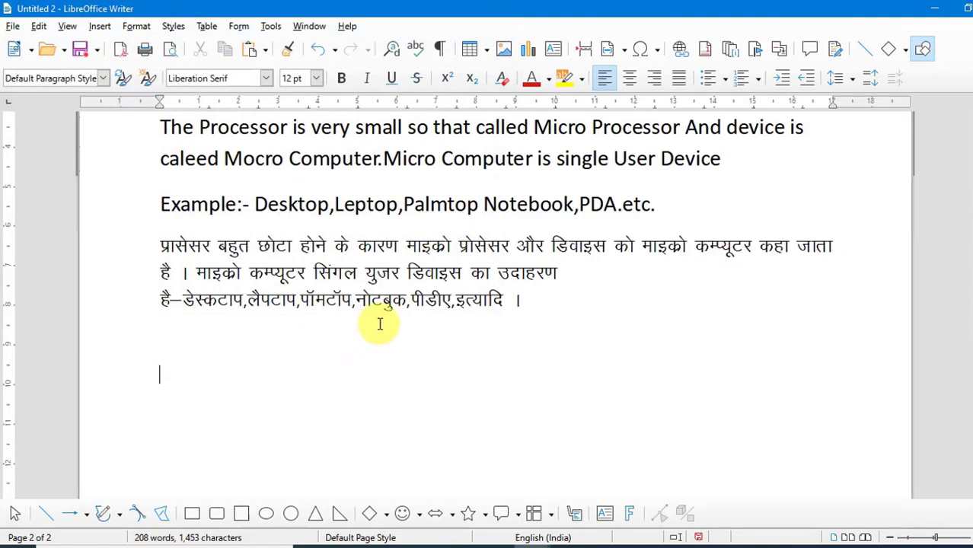
Draw a text box below the Hindi paragraph and type 'tyiyuiyuiyuiyui' and 'yuiyuiyuiyui' on two lines
scroll(355, 254, "up", 10)
scroll(355, 255, "up", 5)
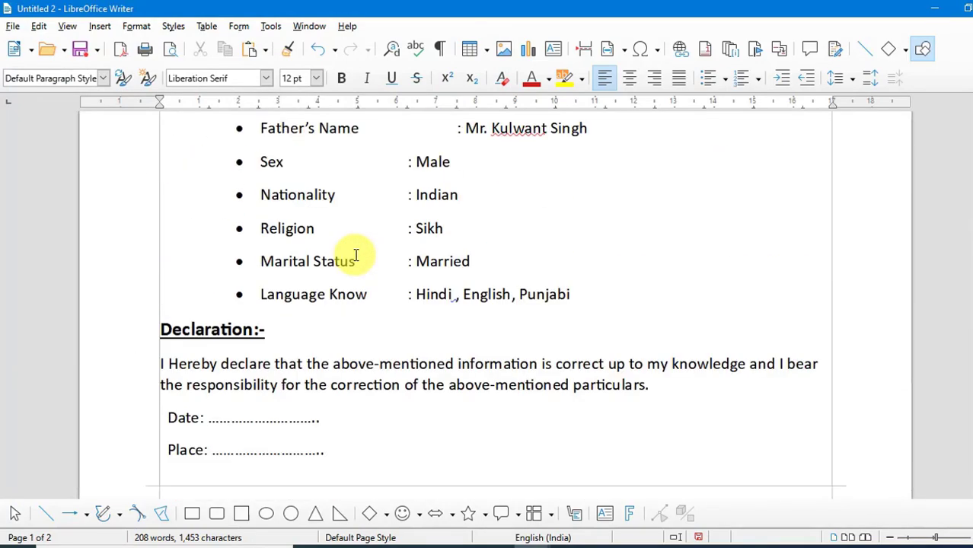
scroll(355, 254, "down", 10)
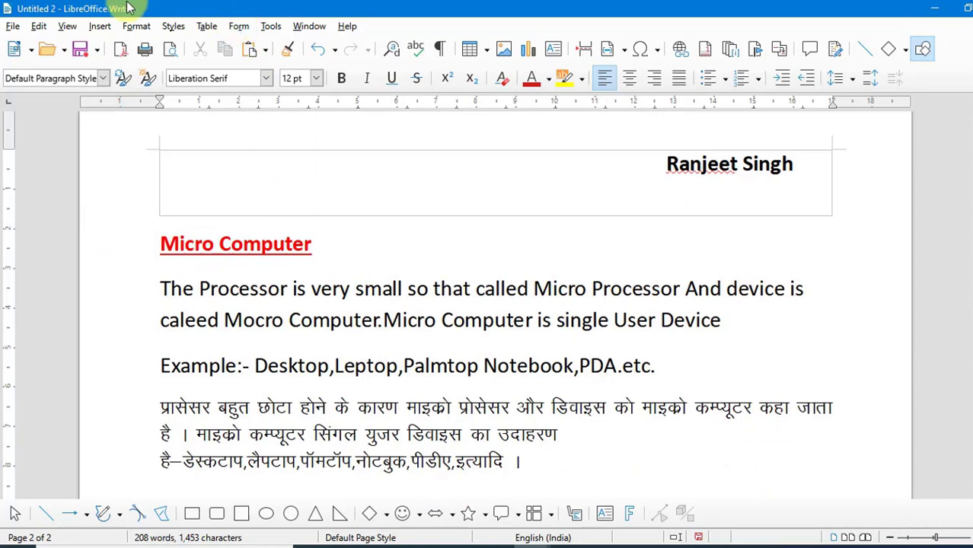
left_click(100, 26)
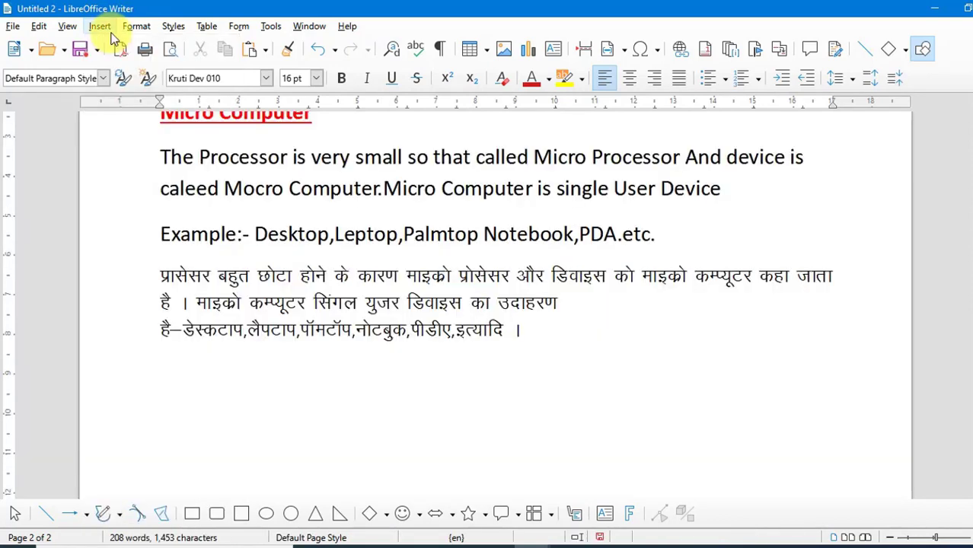
left_click(102, 29)
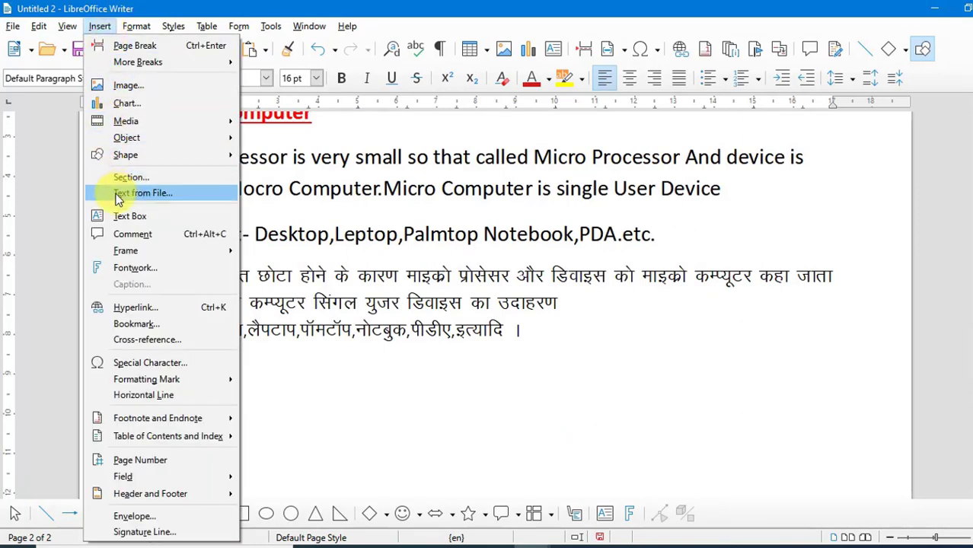
left_click(121, 221)
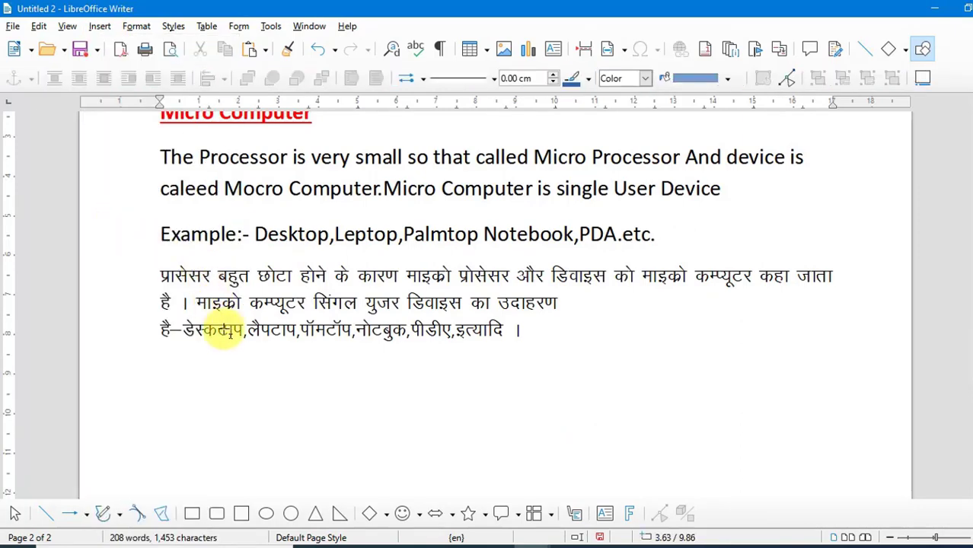
left_click_drag(269, 395, 545, 487)
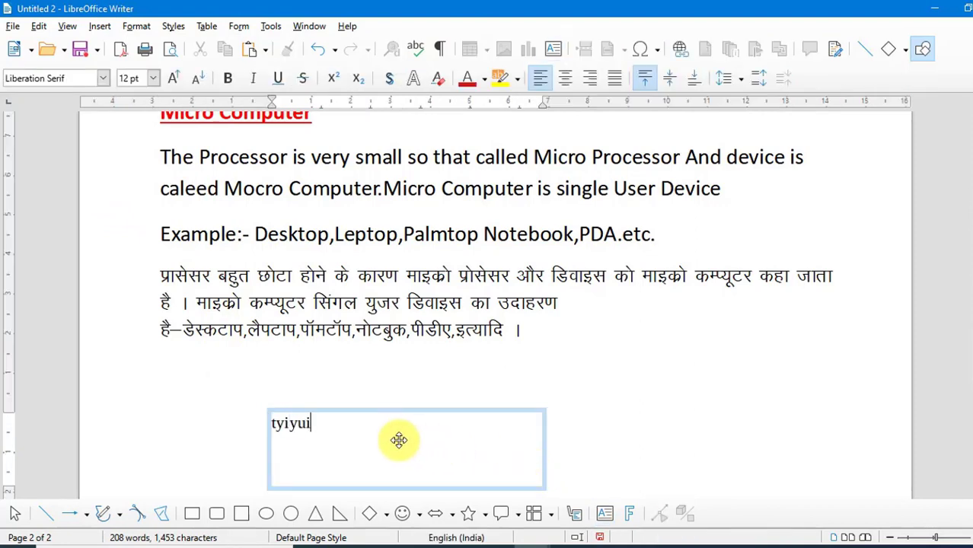
type("tyiyuiyuiyuiyui")
key("Return")
type("yuiyuiyuiyui")
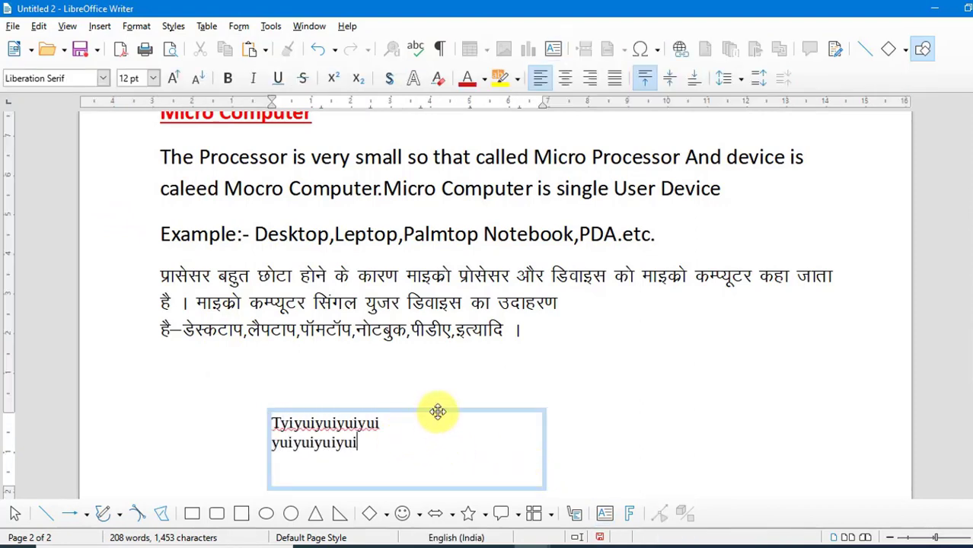
Fill the text box with a custom blue colour, hex 204cc4
scroll(437, 411, "down", 3)
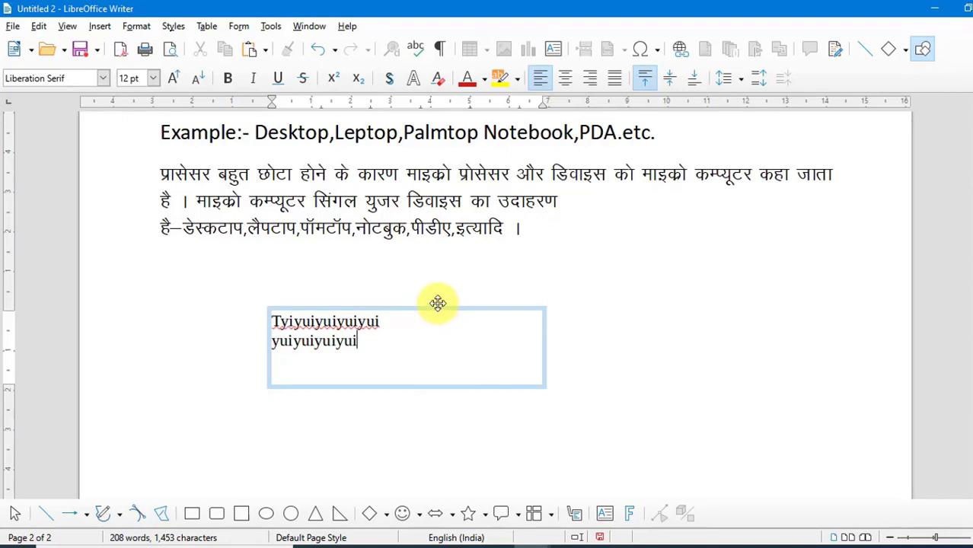
left_click(437, 309)
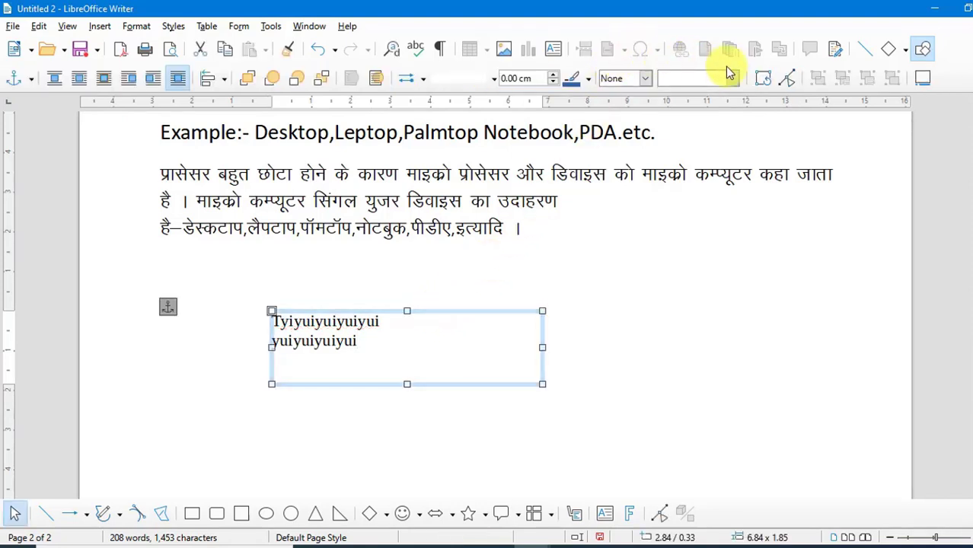
left_click(646, 78)
left_click(636, 106)
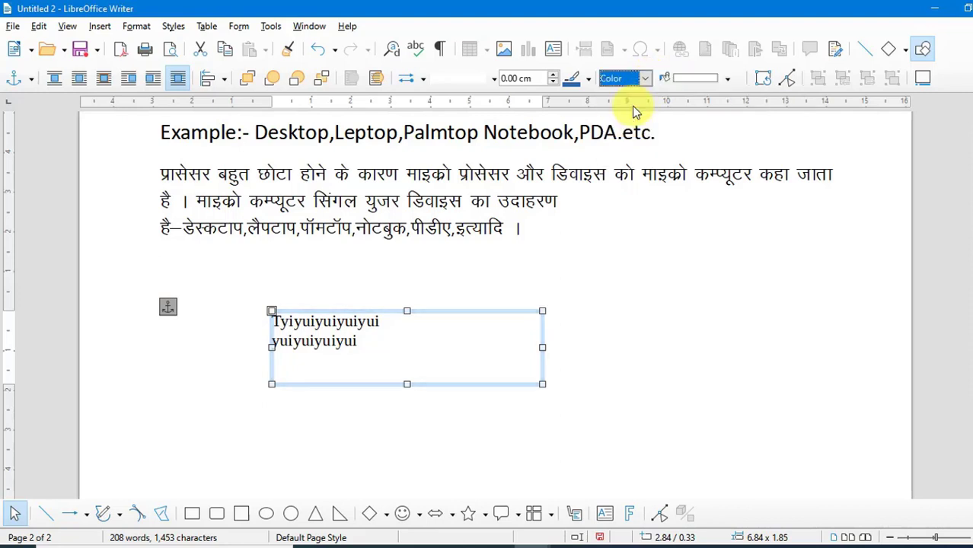
left_click(727, 78)
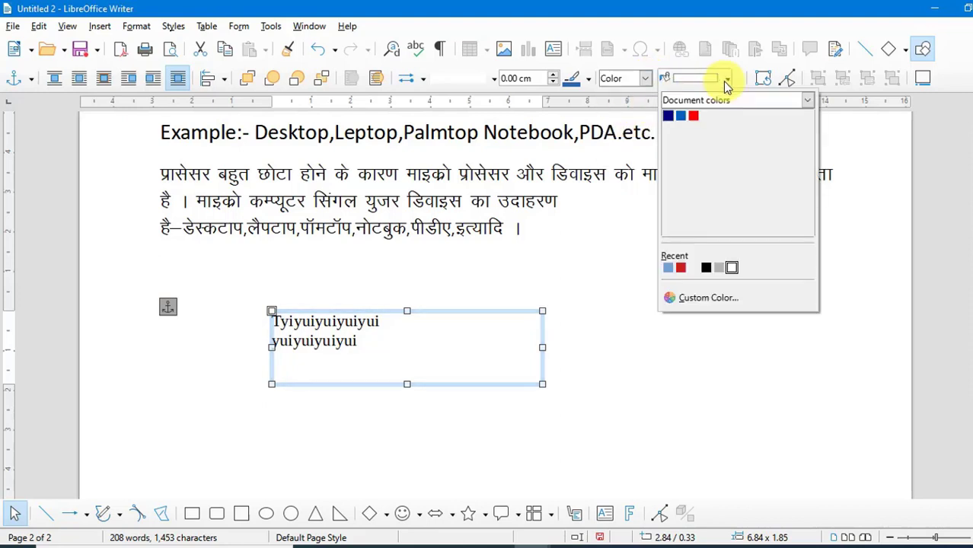
left_click(710, 300)
left_click(536, 219)
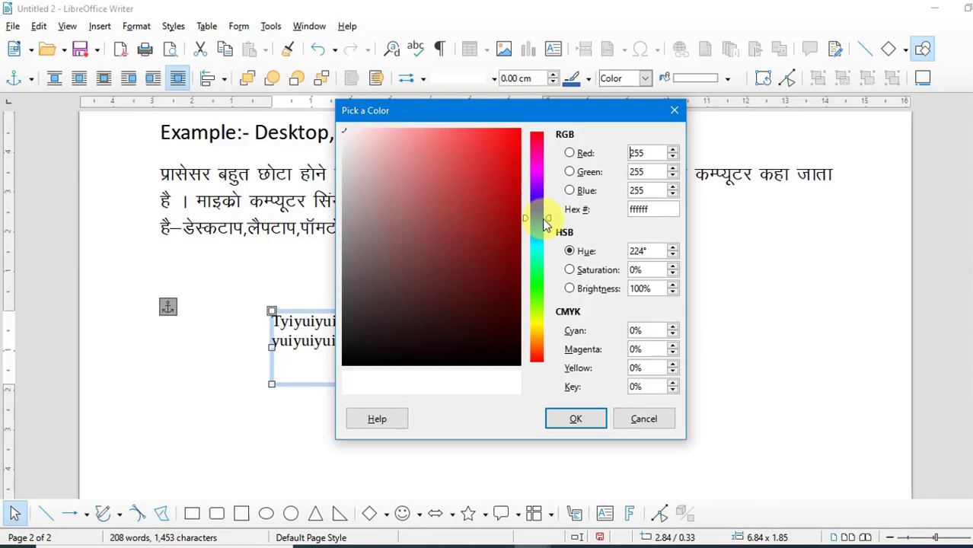
left_click(491, 182)
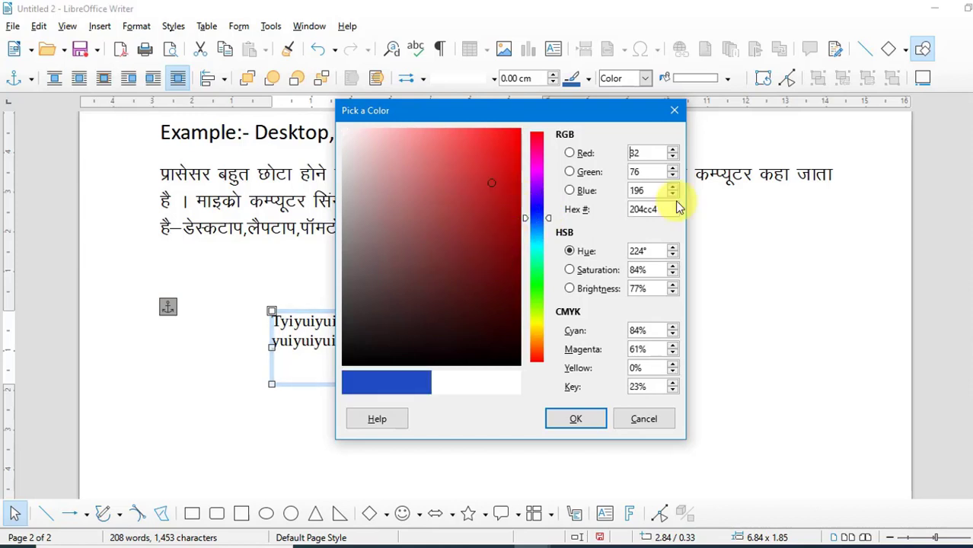
left_click(583, 421)
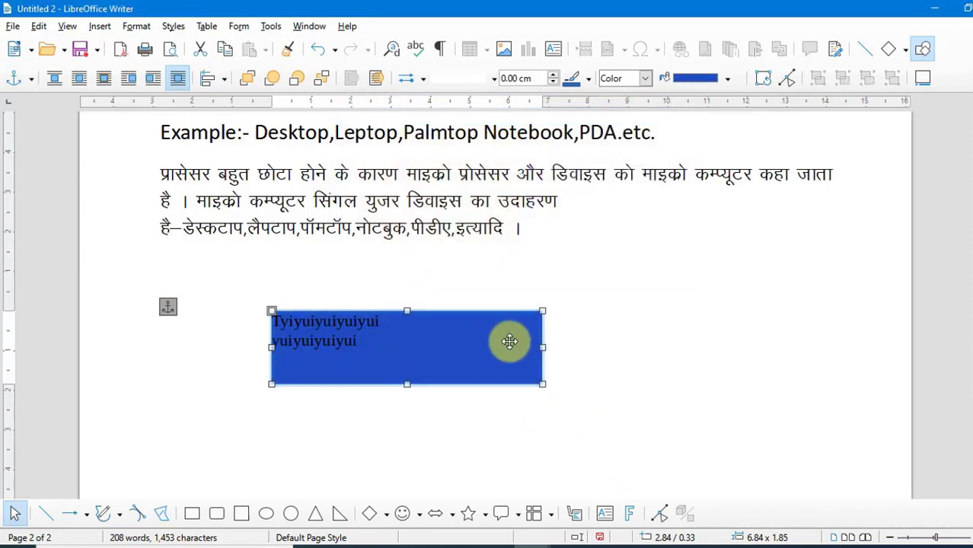
left_click(588, 337)
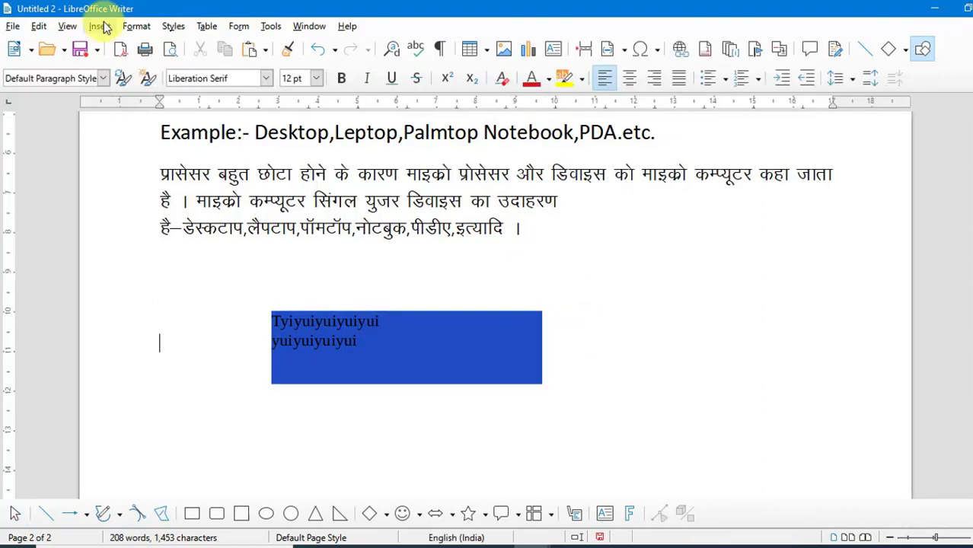
Select 'etc.' at the end of the Example line and insert a comment on it
left_click(100, 27)
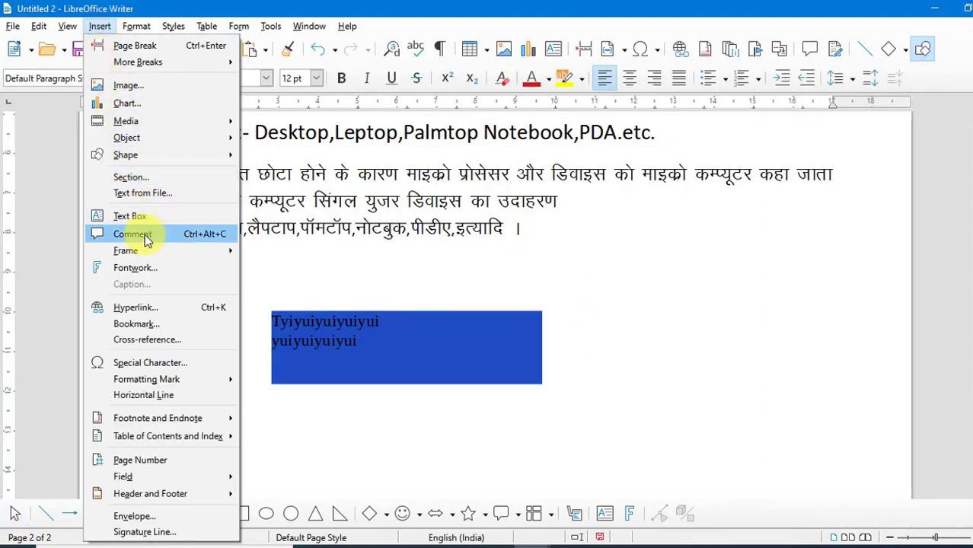
left_click(527, 264)
scroll(528, 265, "up", 4)
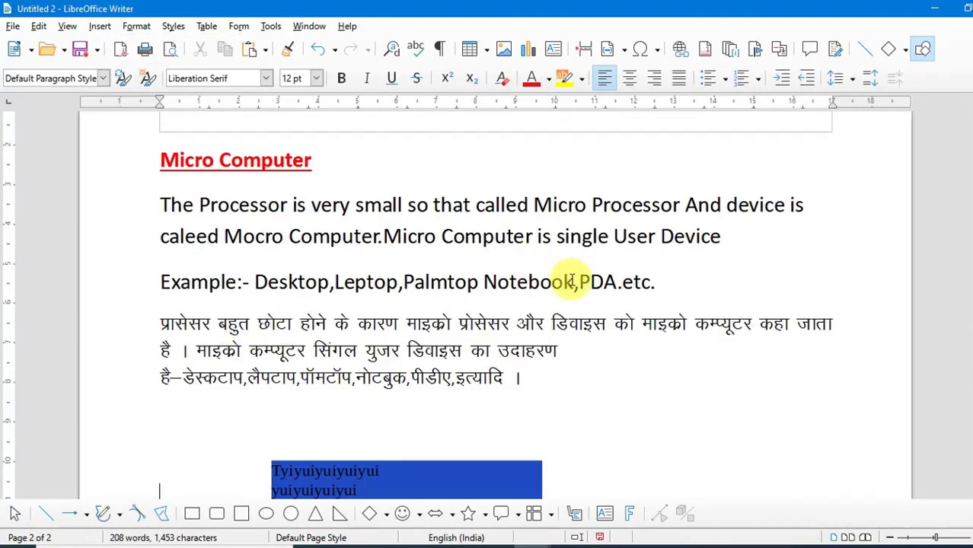
left_click_drag(656, 282, 624, 282)
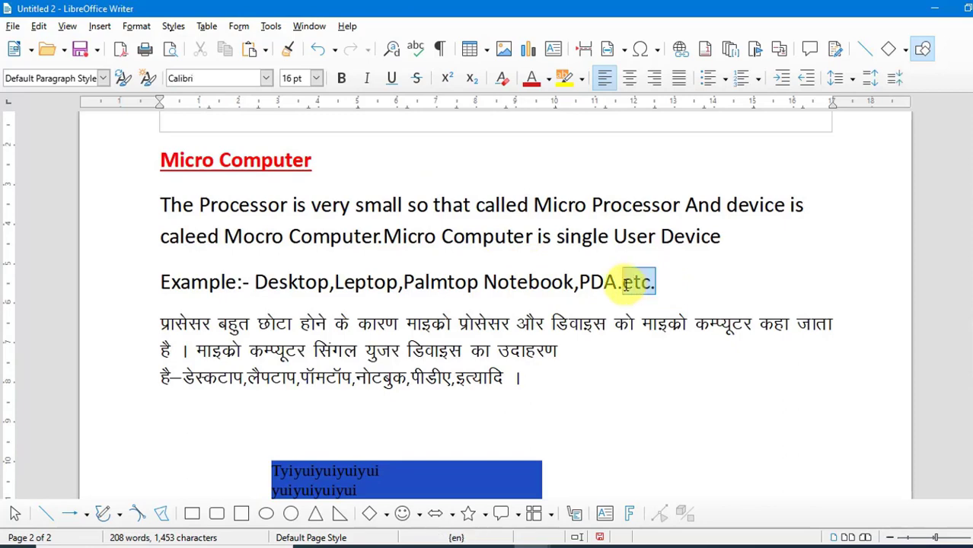
left_click(99, 26)
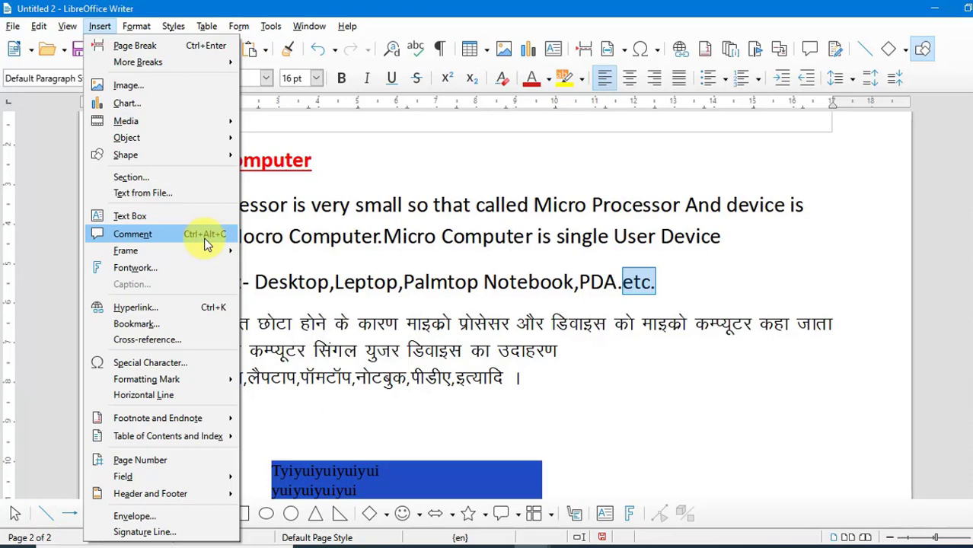
mouse_move(67, 25)
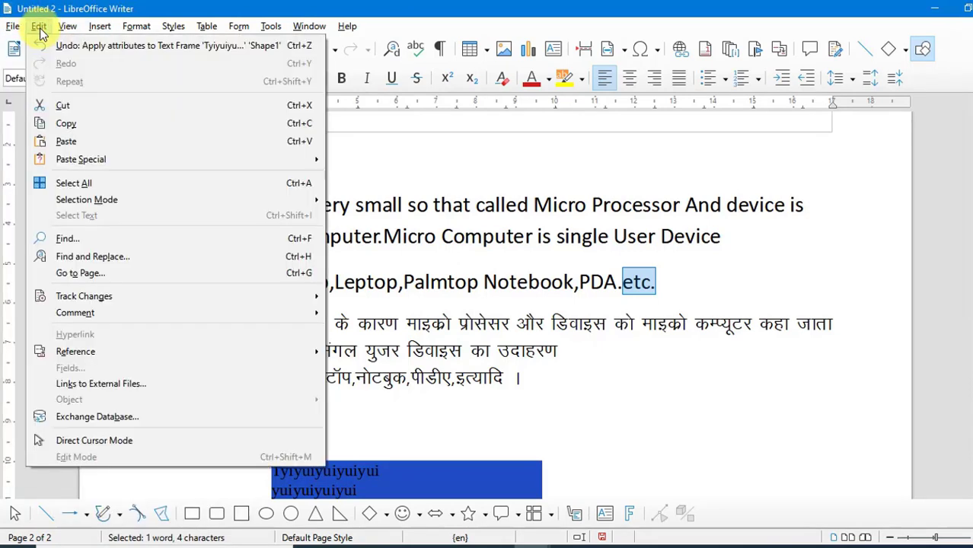
mouse_move(221, 312)
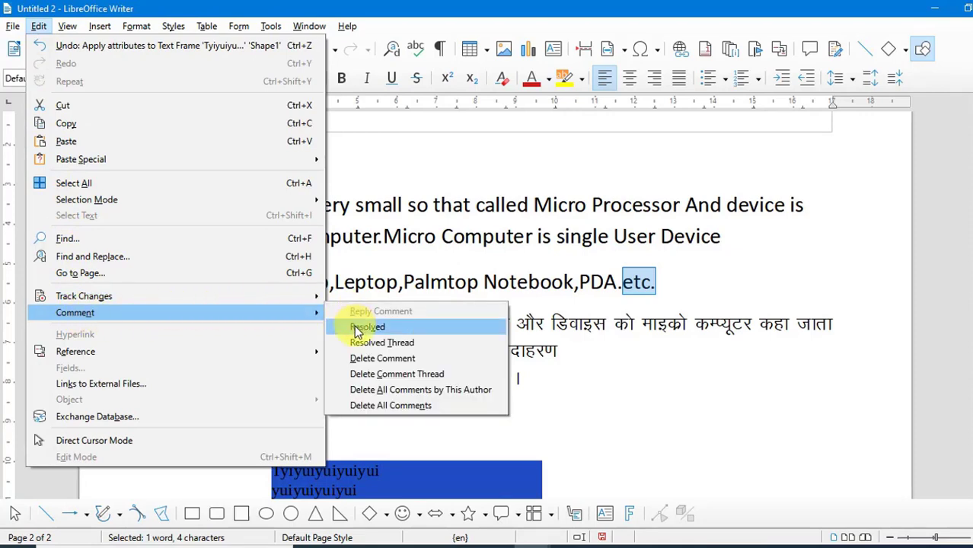
mouse_move(101, 29)
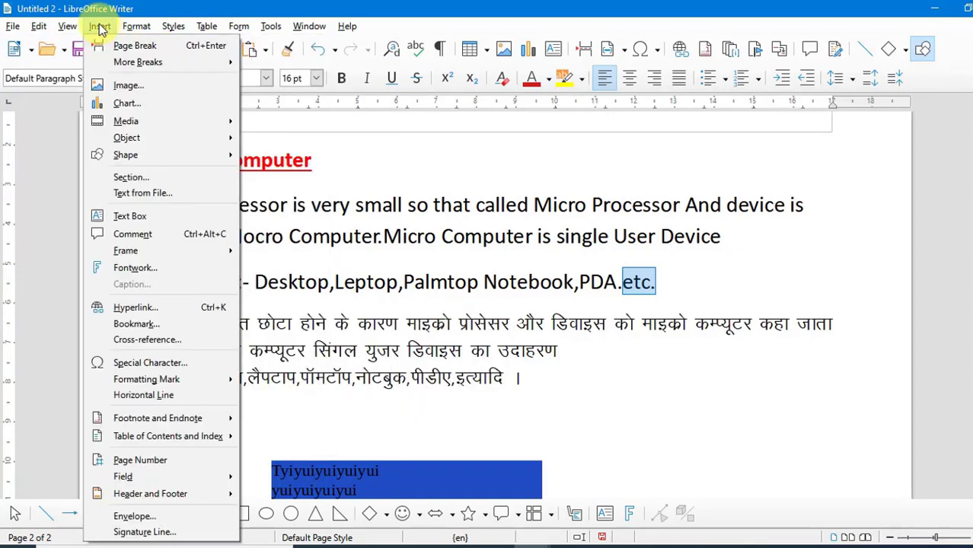
left_click(157, 237)
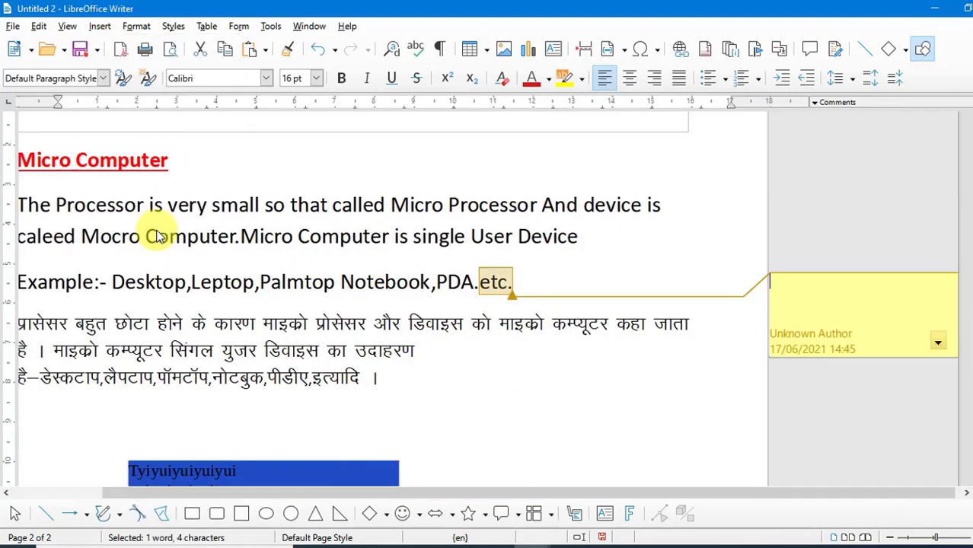
Type three lines of comment text: 'dfhngjdnhfgjdf', 'dgdjfgojdf' and 'dfgkdkfgokdfg'
left_click(819, 298)
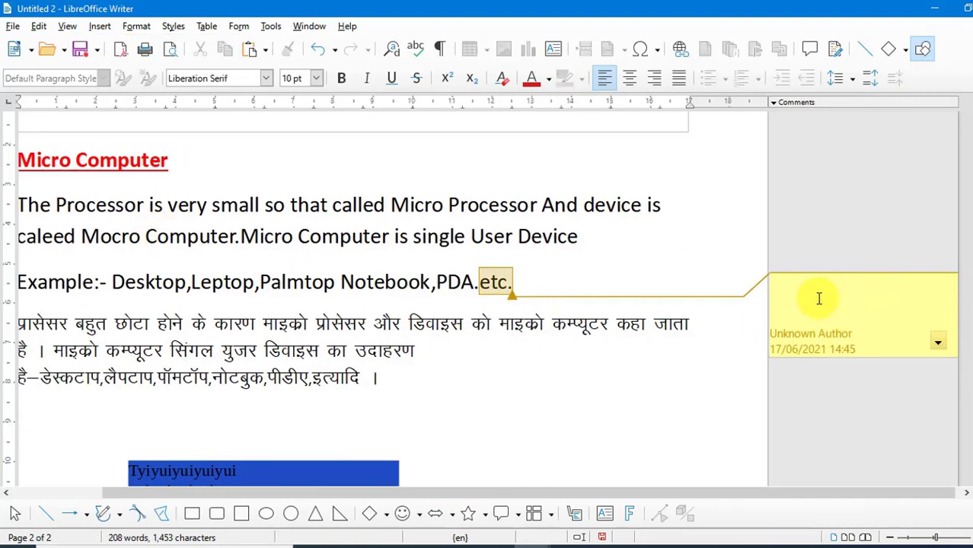
type("dfhngjdnhfgjdf")
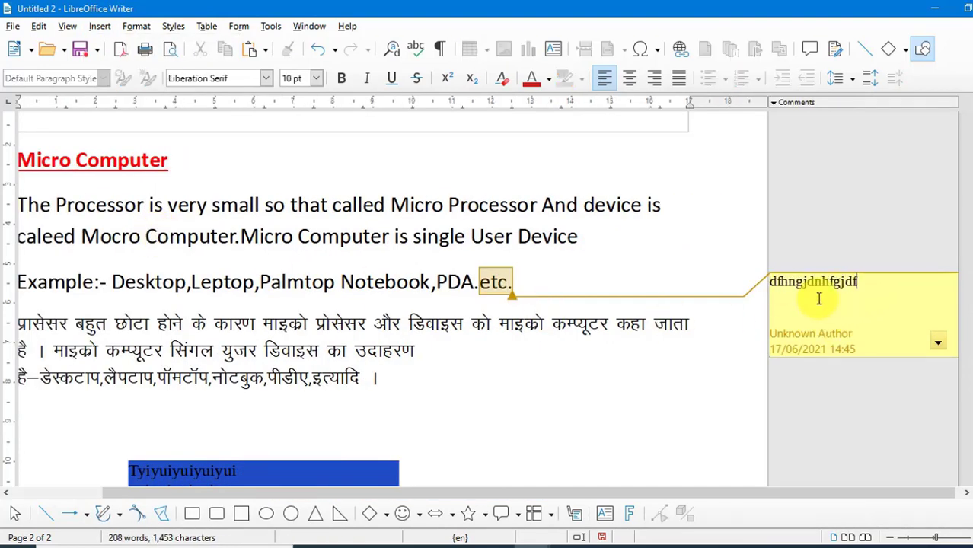
key("Return")
type("dgdjfgodf")
key("Return")
type("dfgkdkfgokdfg")
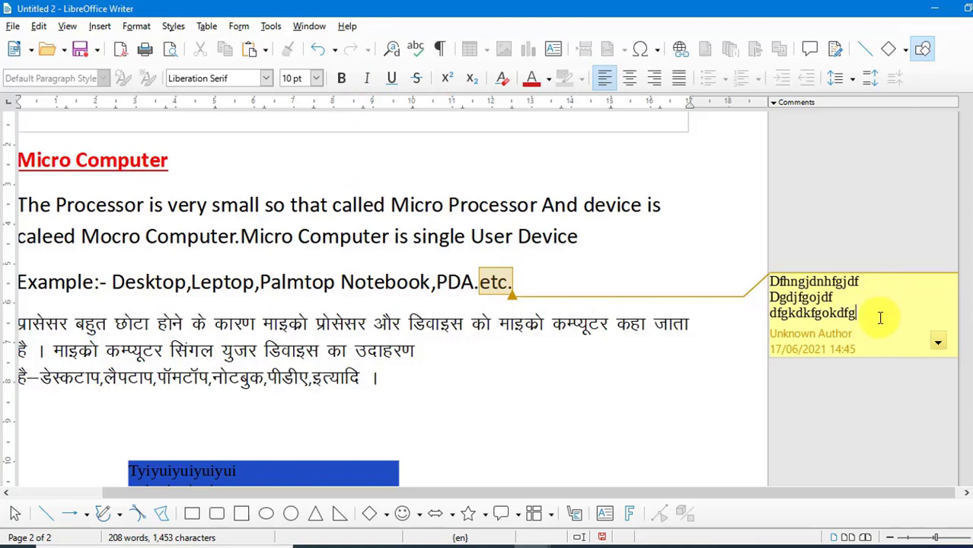
Delete the comment from the comment's actions list
left_click(621, 378)
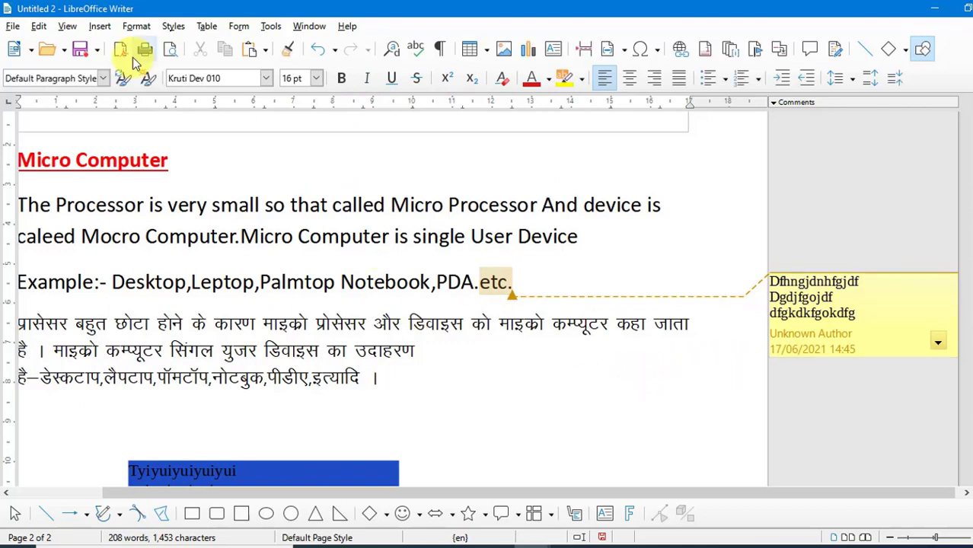
left_click(941, 349)
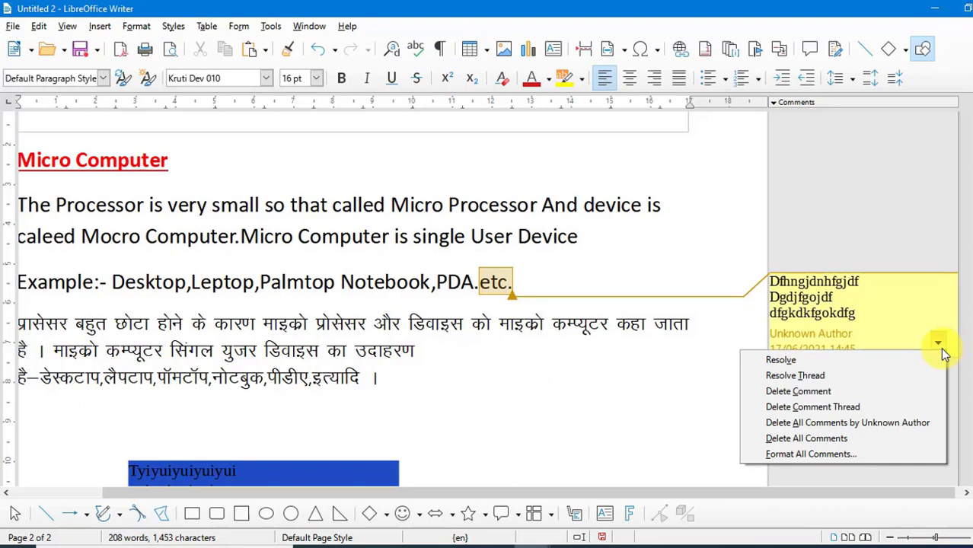
left_click(836, 392)
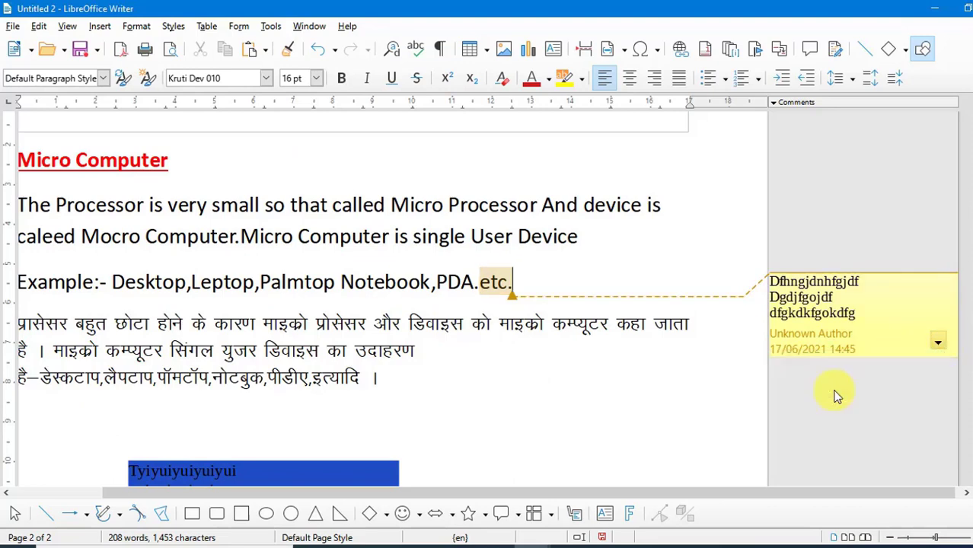
Draw a frame interactively, about 10 x 2.6 cm, below the Hindi paragraph
scroll(629, 329, "down", 3)
left_click(99, 25)
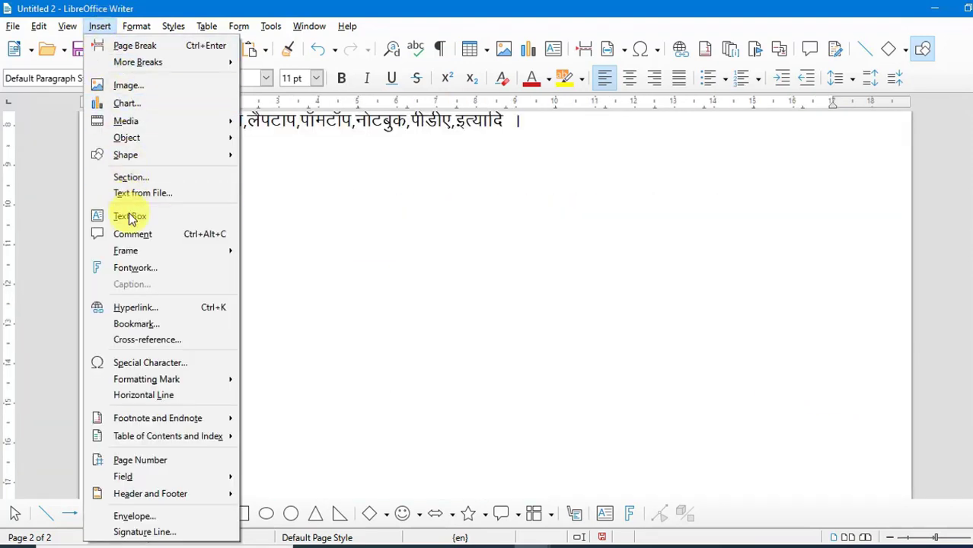
mouse_move(123, 254)
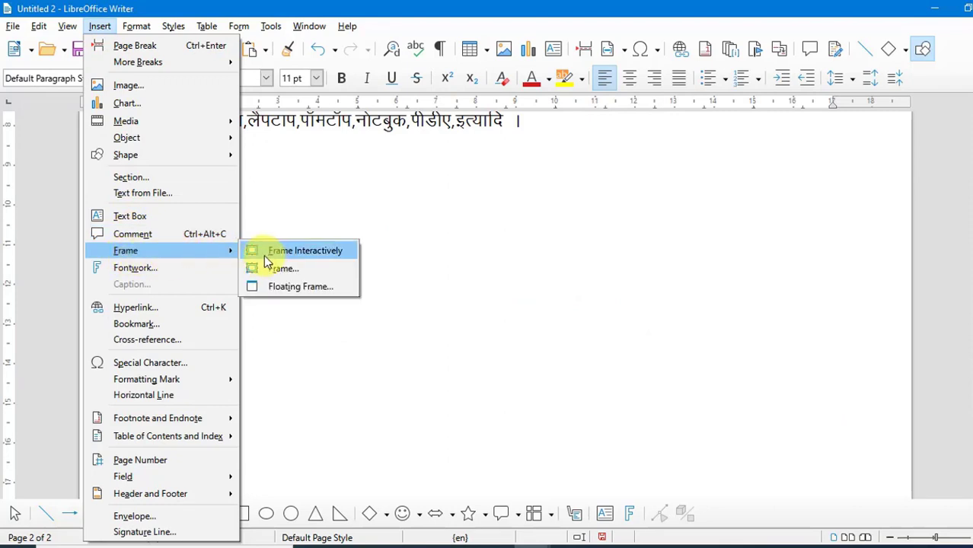
left_click(341, 254)
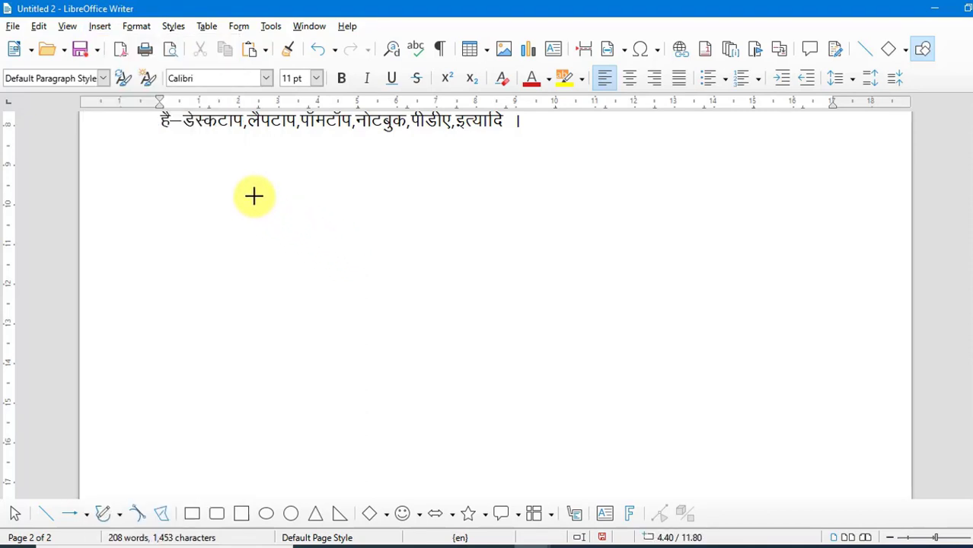
mouse_move(254, 197)
left_mouse_down()
mouse_move(315, 252)
mouse_move(582, 296)
mouse_move(650, 295)
left_mouse_up()
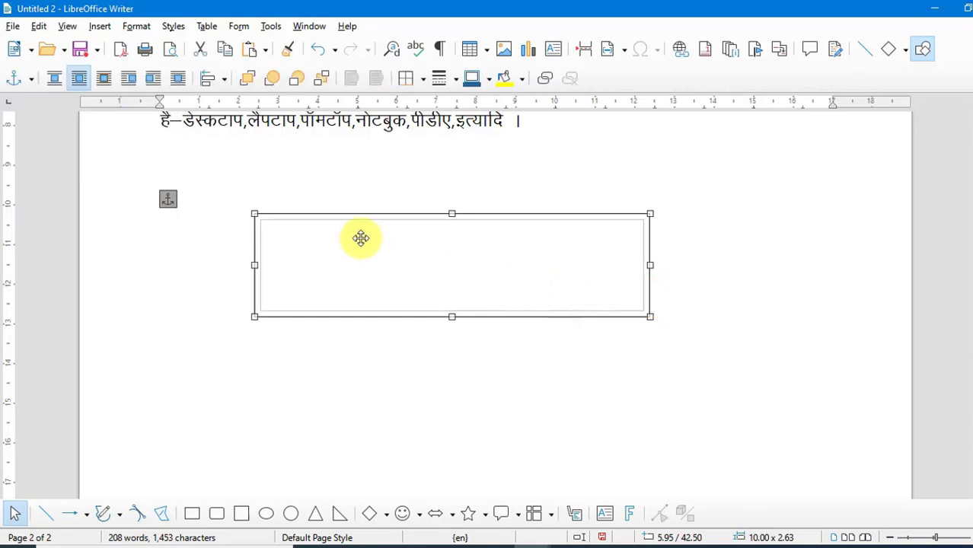
Type 'tyutyutyu' on two lines inside the frame
left_click(217, 263)
left_click(278, 240)
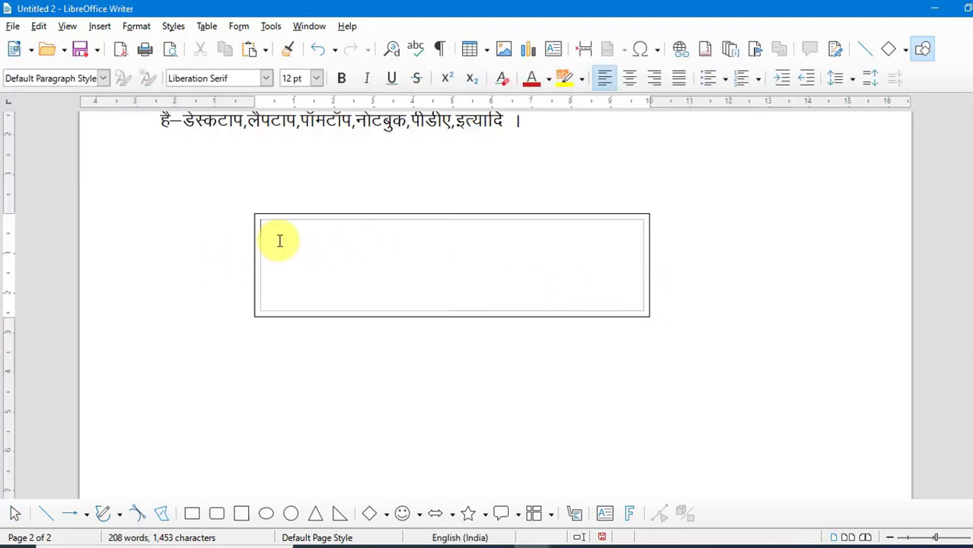
type("tyutyutyu")
key("Return")
type("tyutyutyu")
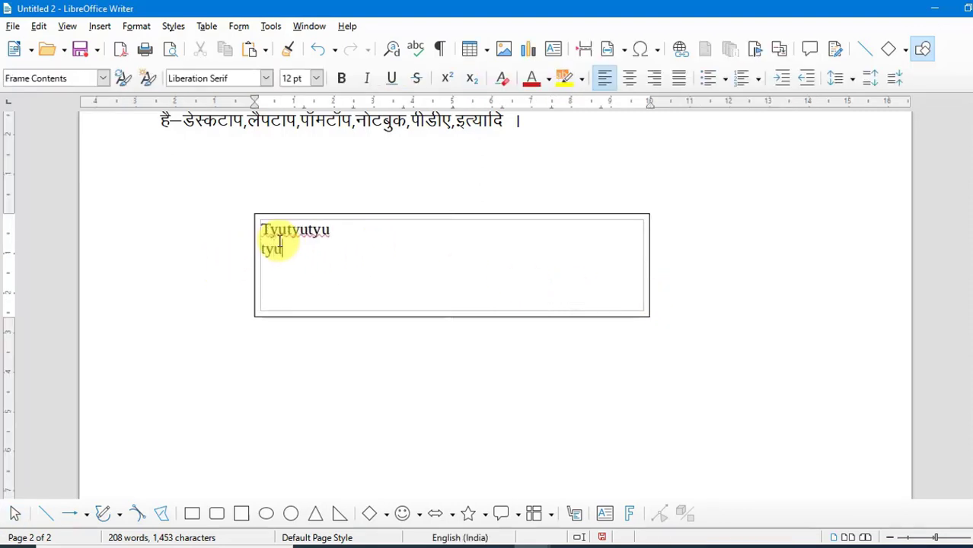
Select the frame and delete it
left_click(432, 366)
left_click(466, 215)
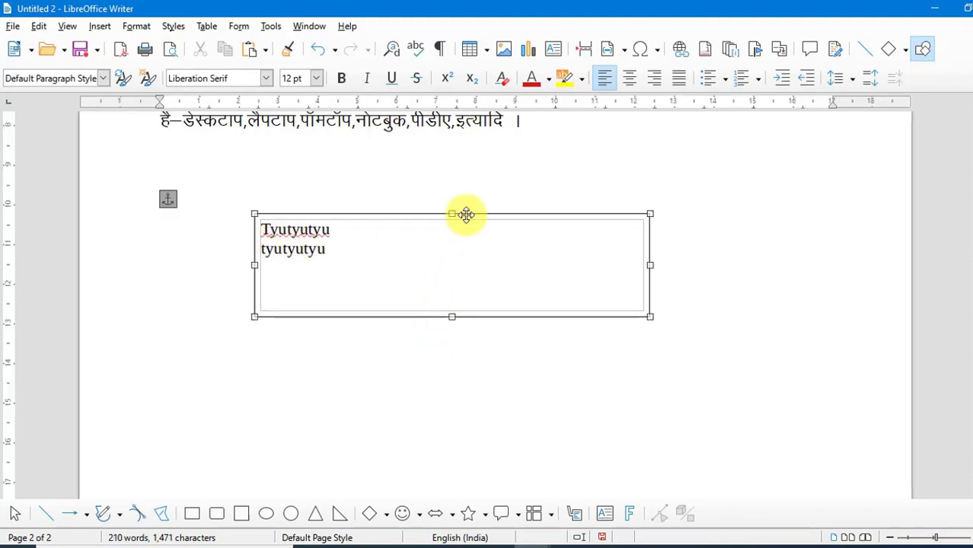
key("Delete")
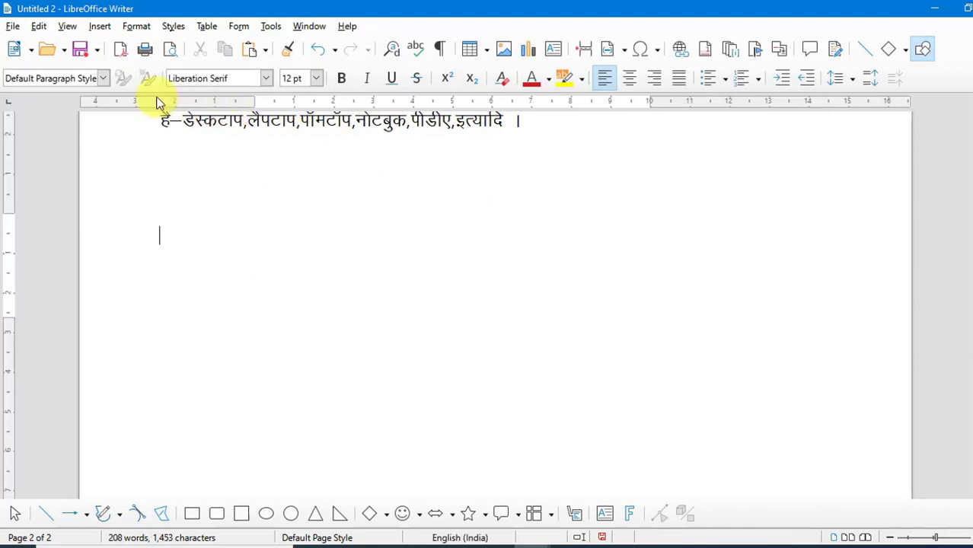
Open the Frame dialog and browse its Type, Options, Wrap, Hyperlink, Borders and Area pages
left_click(98, 27)
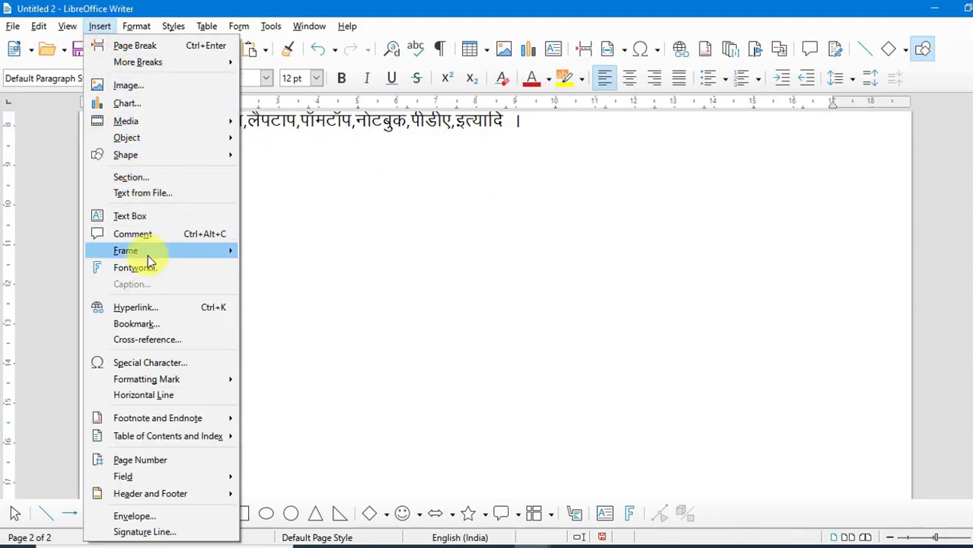
mouse_move(212, 251)
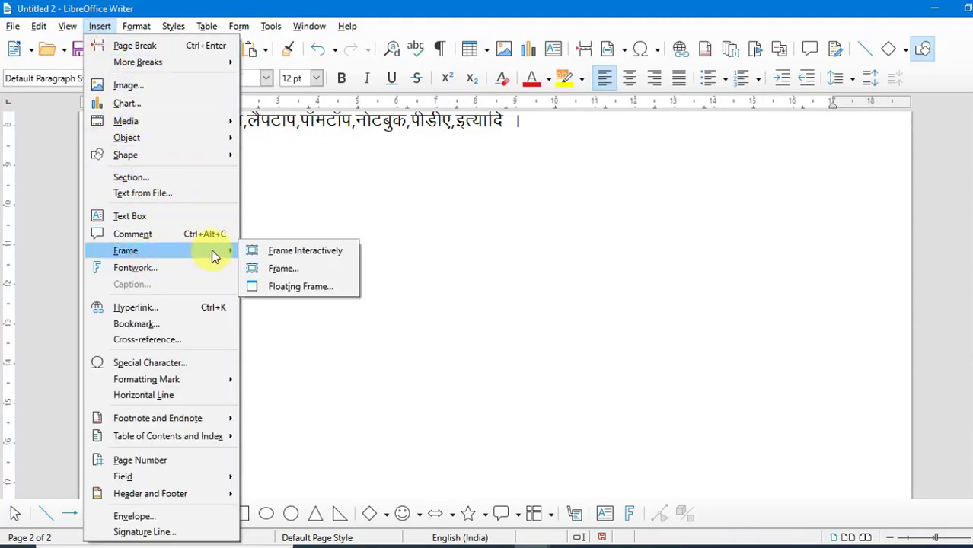
left_click(278, 272)
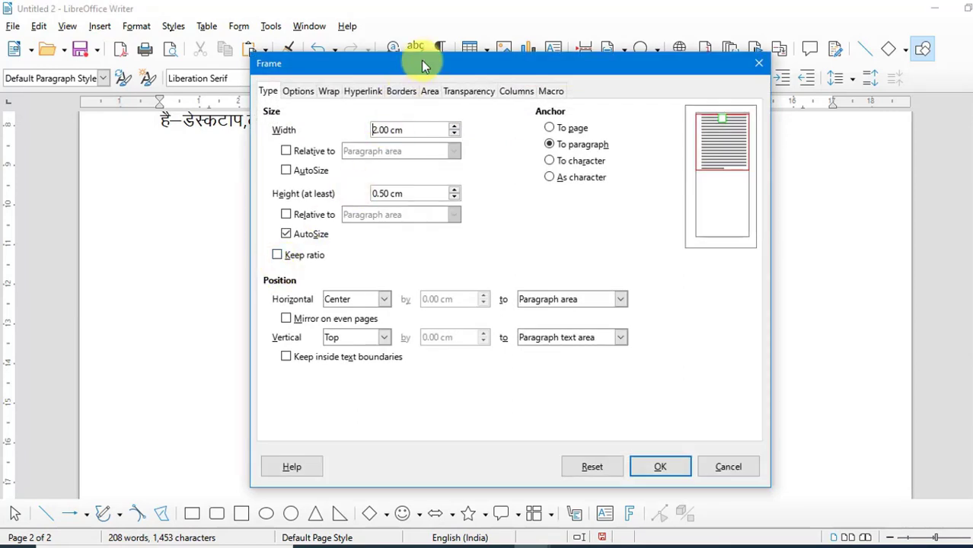
left_click_drag(424, 67, 399, 80)
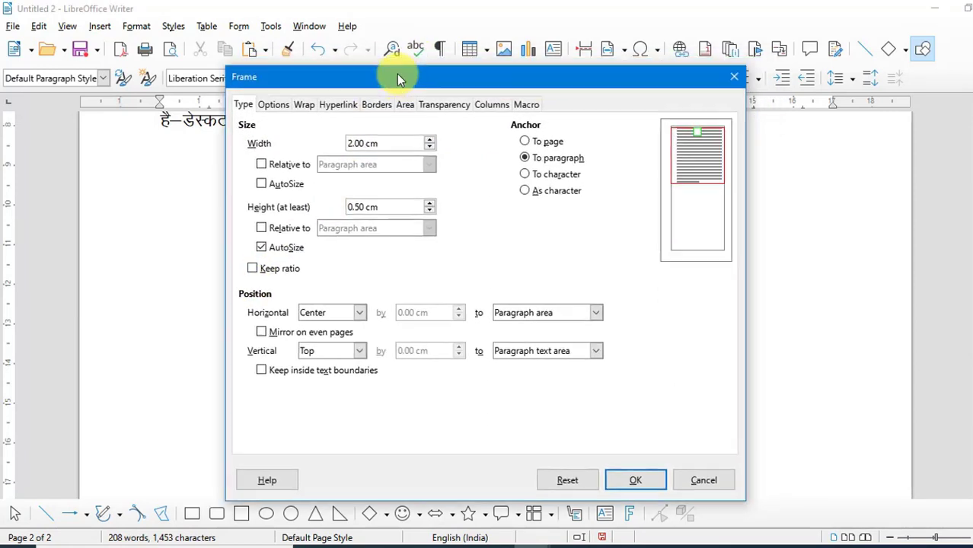
left_click(269, 106)
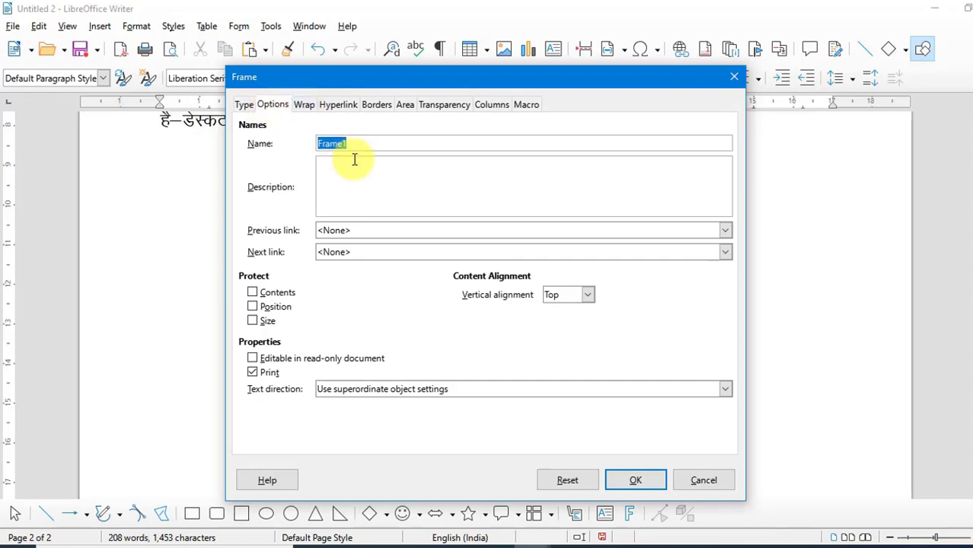
left_click(307, 109)
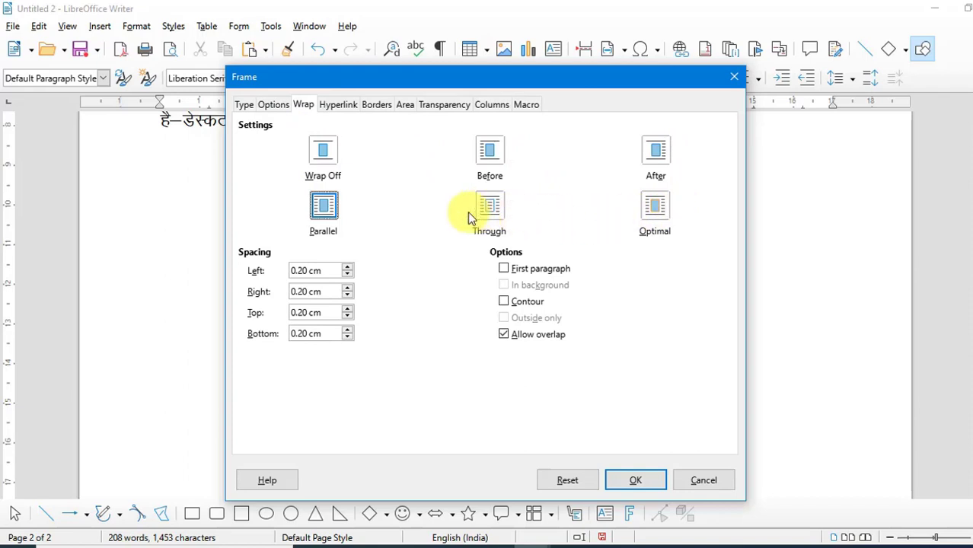
left_click(339, 105)
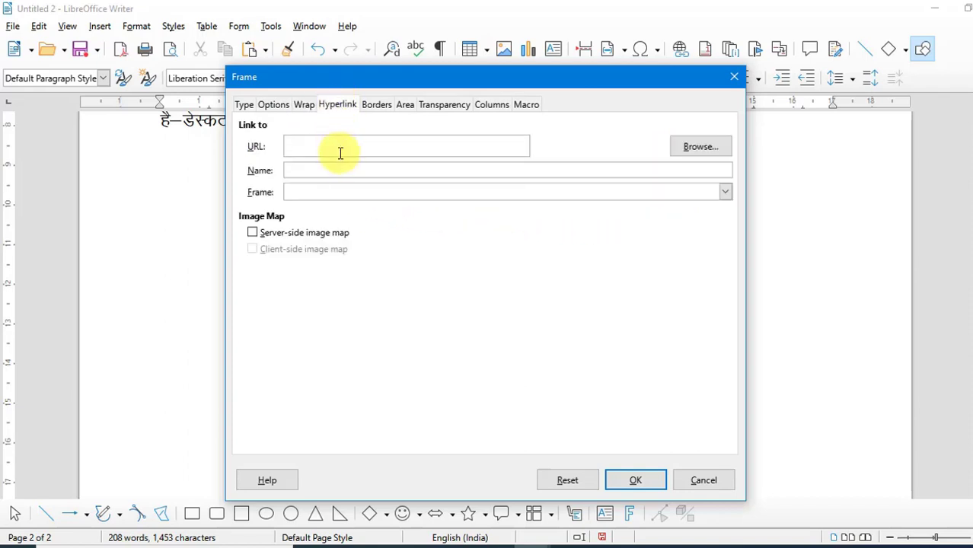
left_click(385, 106)
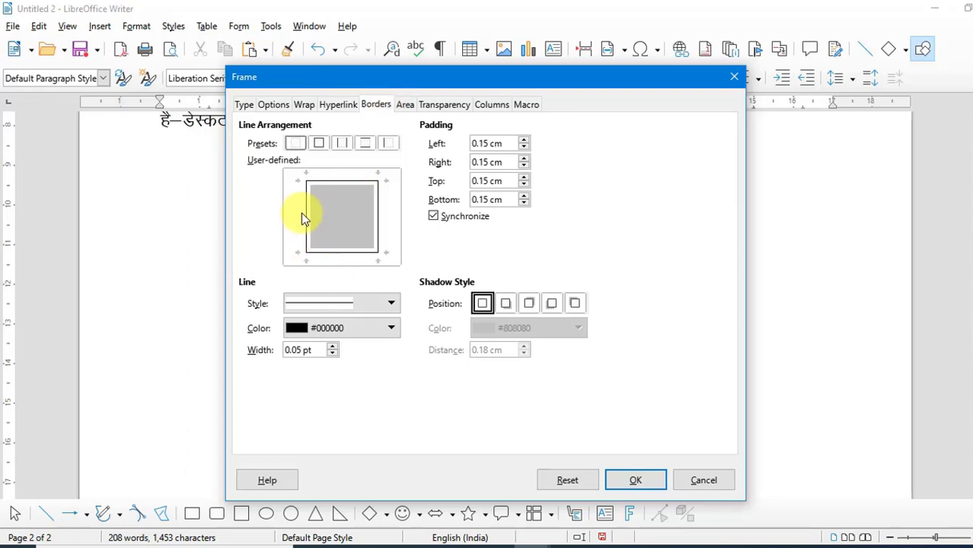
left_click(401, 106)
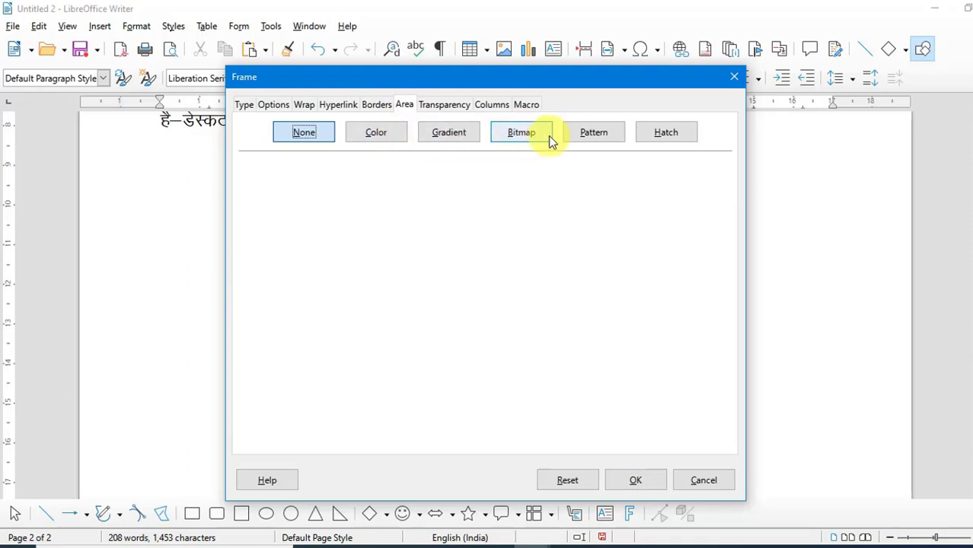
Browse the Frame dialog's Area fill types, Transparency options, Columns and Macro pages, dismissing the Java notice
left_click(609, 136)
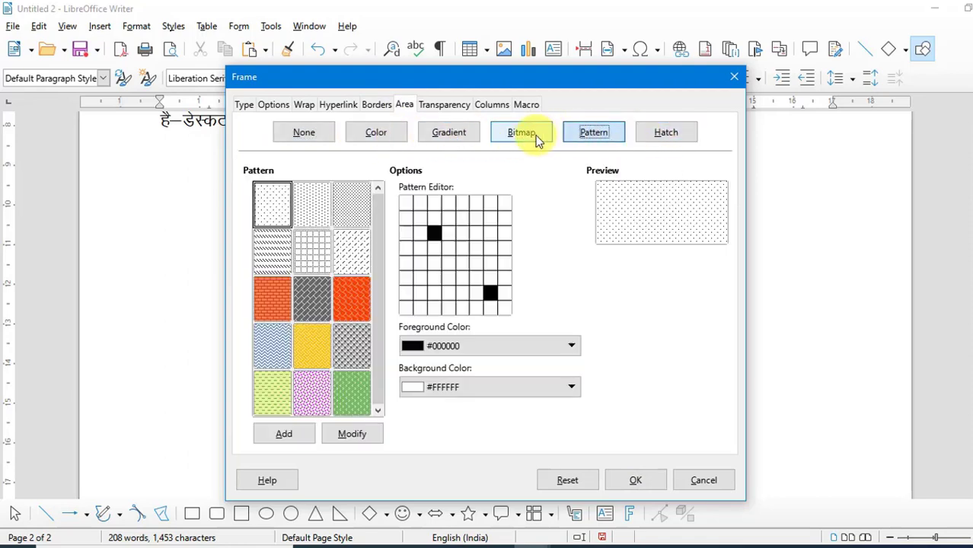
left_click(449, 134)
left_click(387, 134)
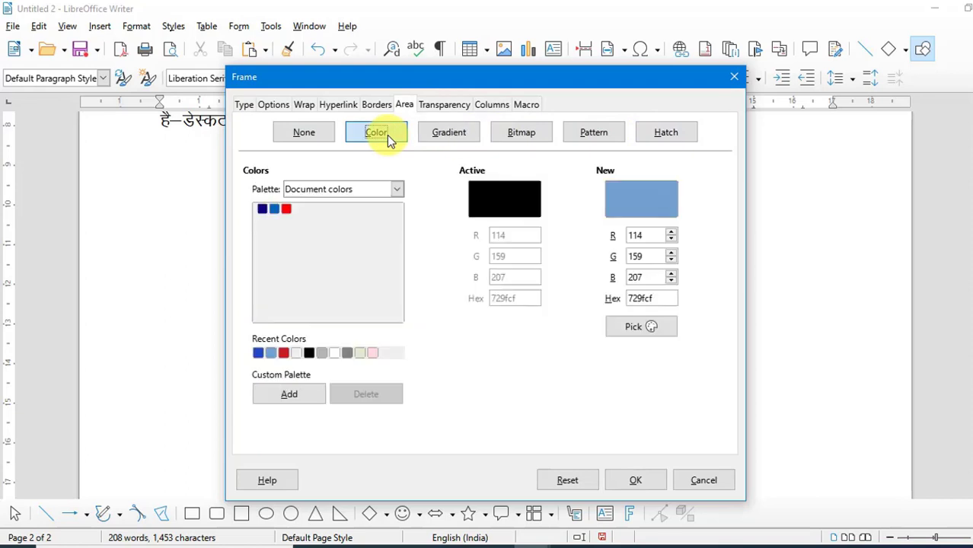
left_click(453, 111)
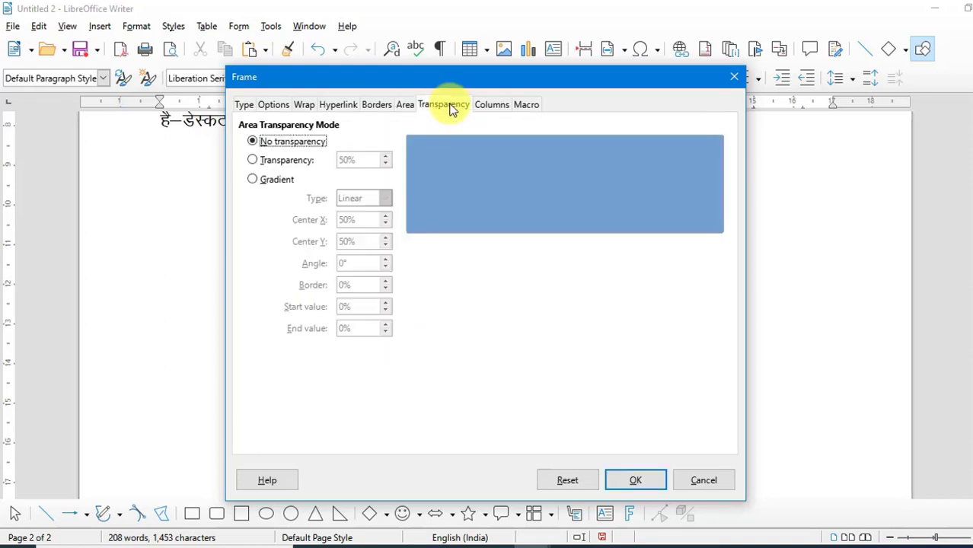
left_click(301, 160)
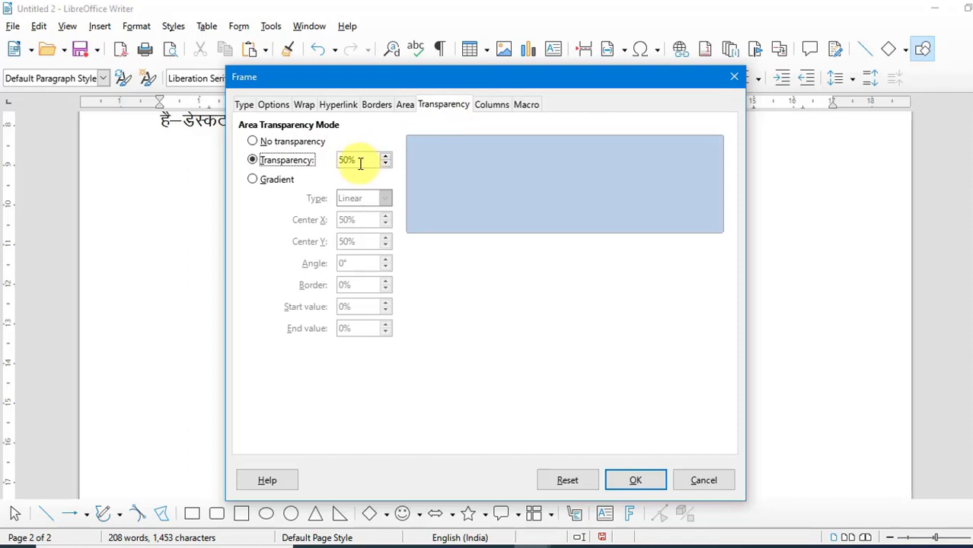
left_click(265, 143)
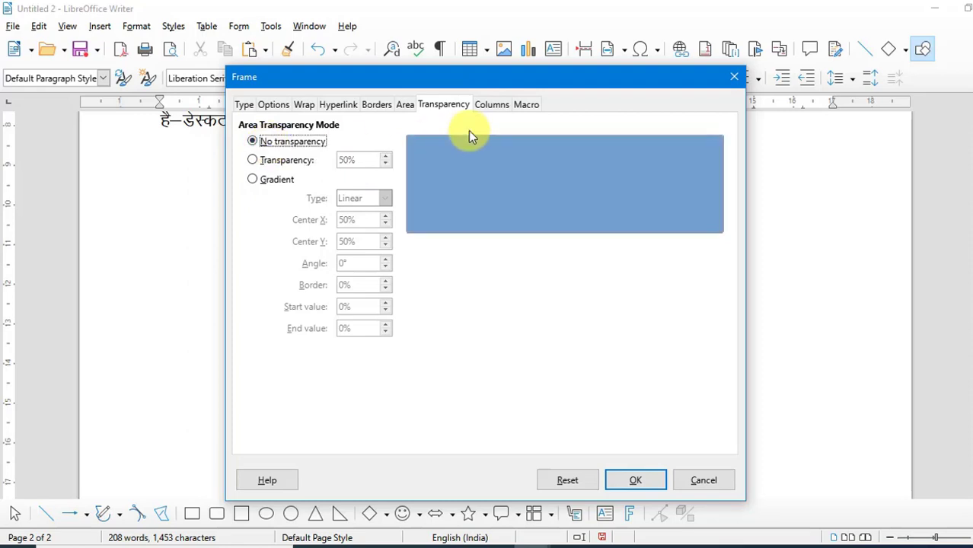
left_click(502, 106)
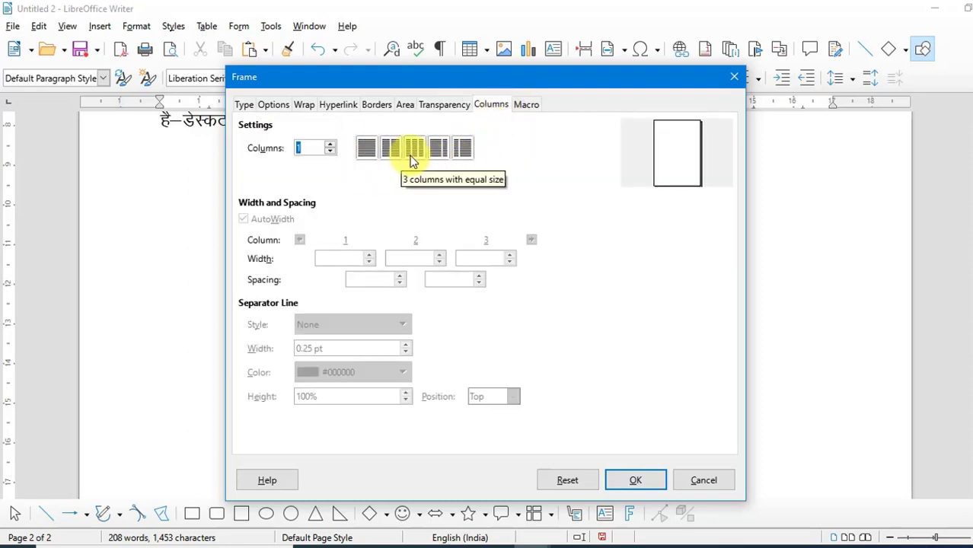
left_click(522, 105)
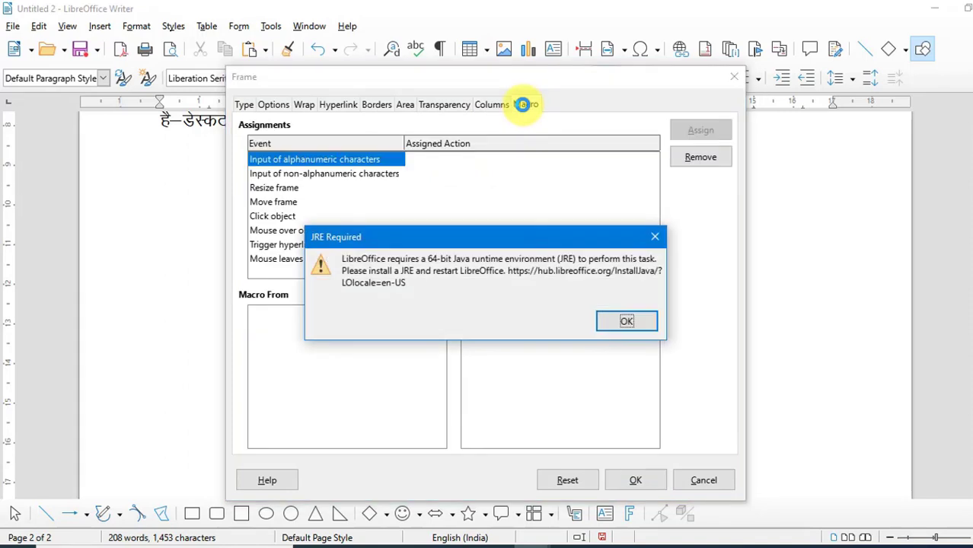
left_click(655, 239)
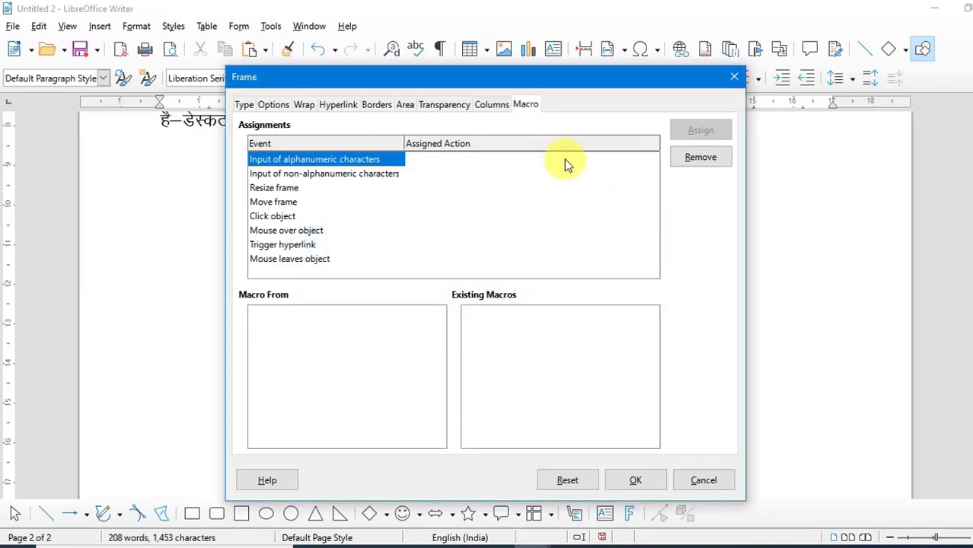
Insert a frame 2.00 cm wide from the Frame dialog and enlarge it by dragging its corner handle
left_click(244, 106)
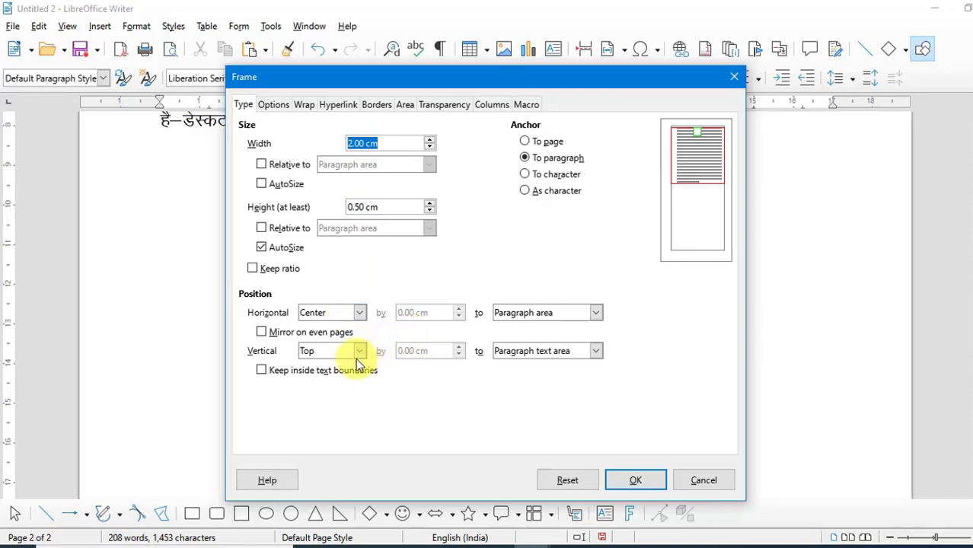
left_click(649, 481)
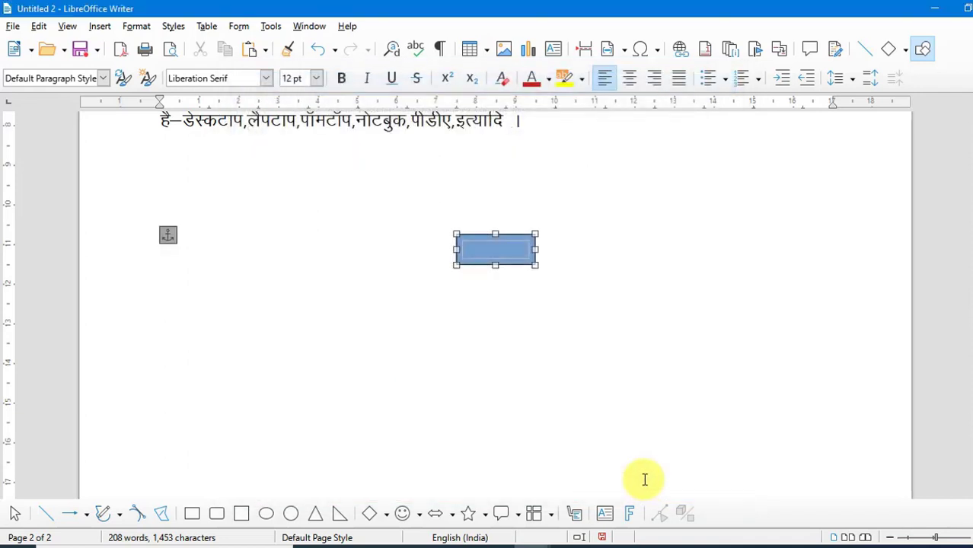
left_click(493, 245)
left_click(510, 334)
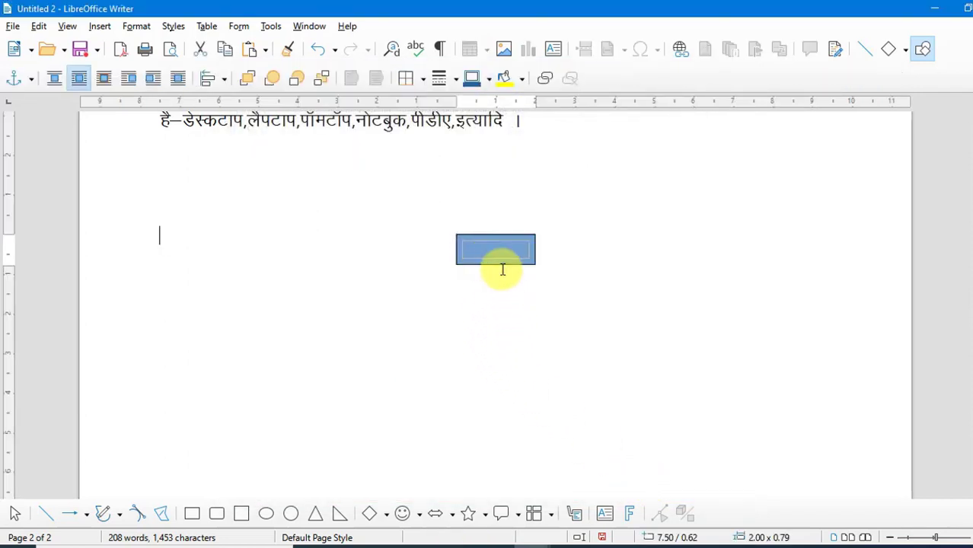
left_click(497, 250)
left_click(522, 263)
left_click(480, 248)
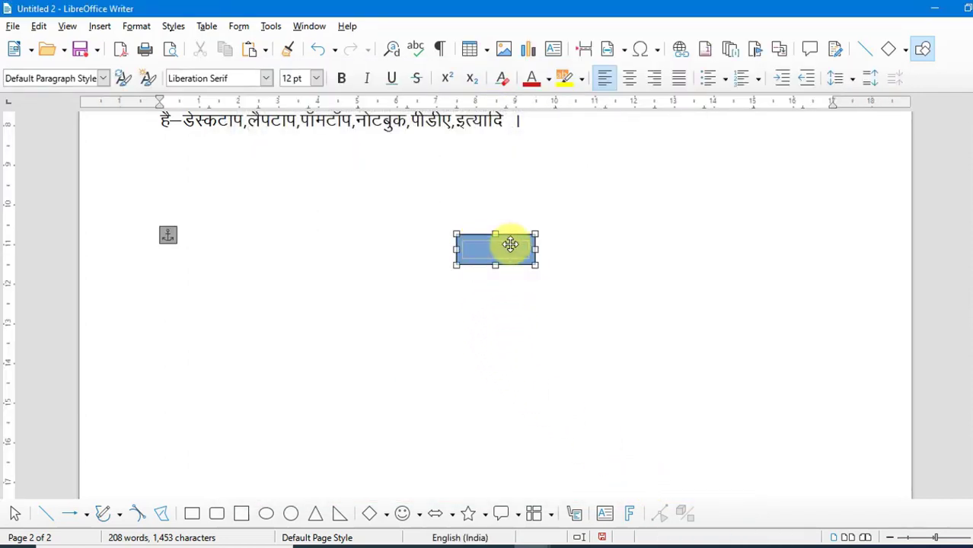
left_click_drag(534, 233, 746, 150)
left_click_drag(782, 136, 787, 118)
Type 'ijyuiyuiyiyh' inside the frame, then select the frame and delete it
left_click(605, 322)
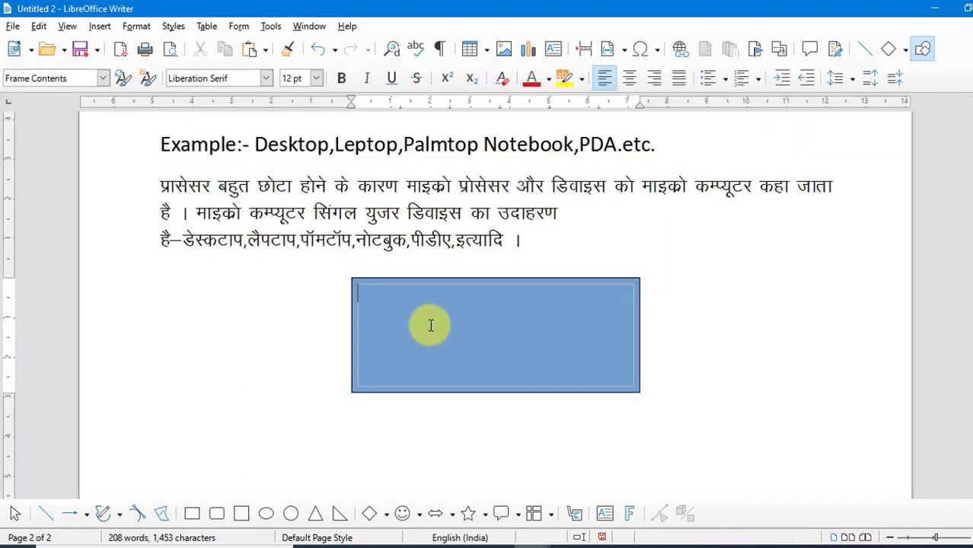
type("ijyuiyuiyiyh")
left_click(750, 323)
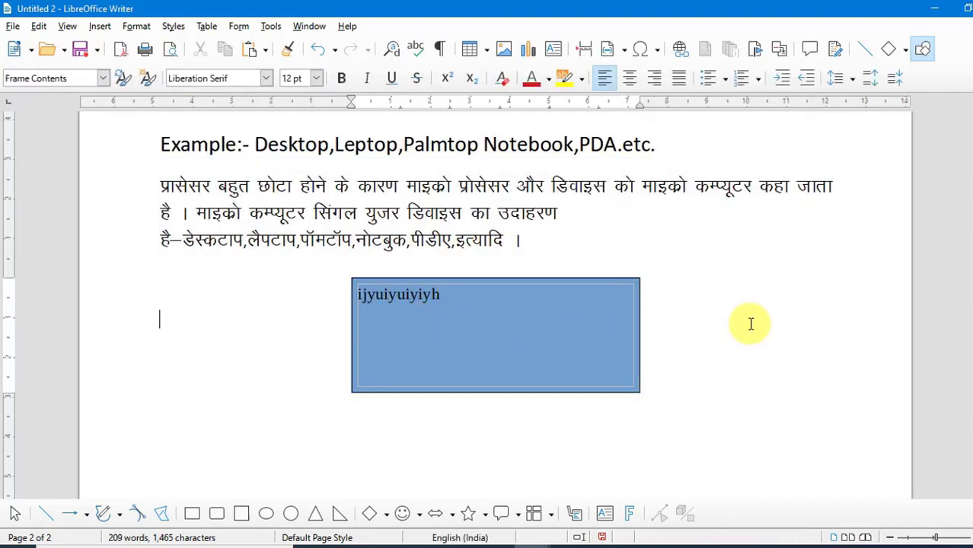
left_click(579, 277)
key("Delete")
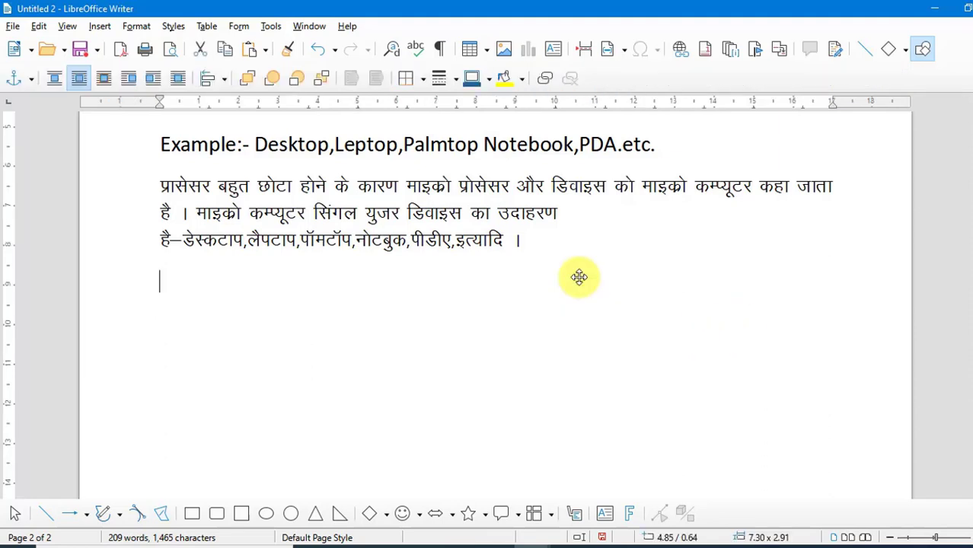
Insert a floating frame with a name, showing the résumé document from the Desktop 'other' folder, with scroll bar On
left_click(99, 25)
mouse_move(135, 251)
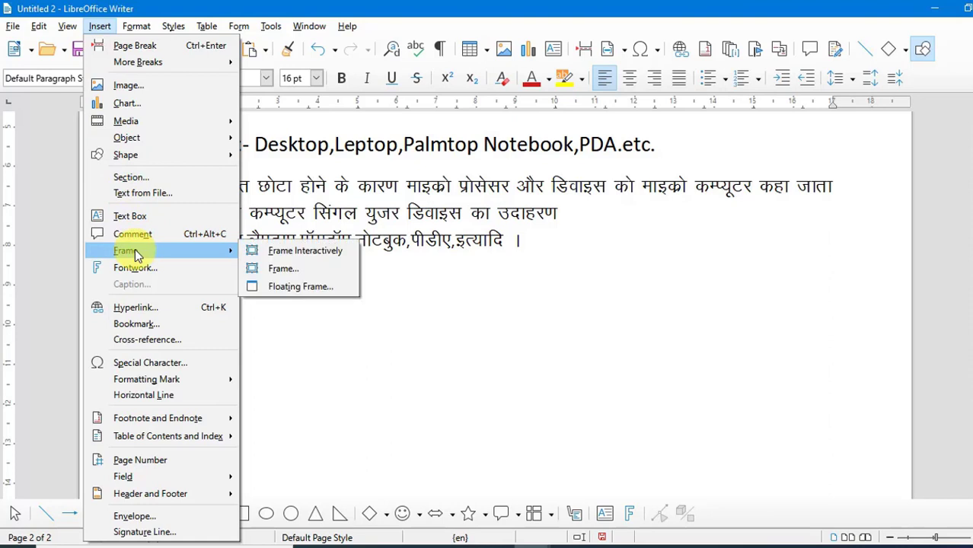
left_click(318, 286)
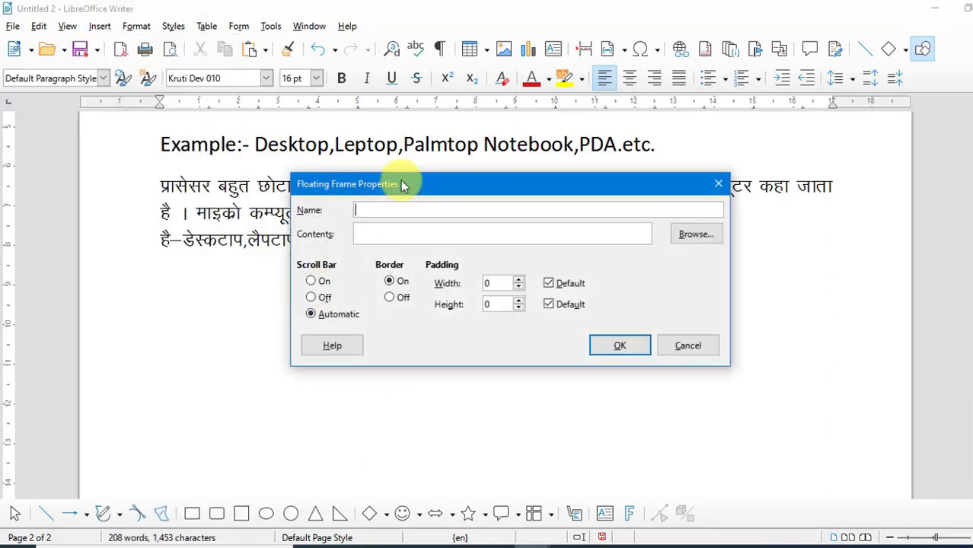
left_click_drag(404, 185, 442, 188)
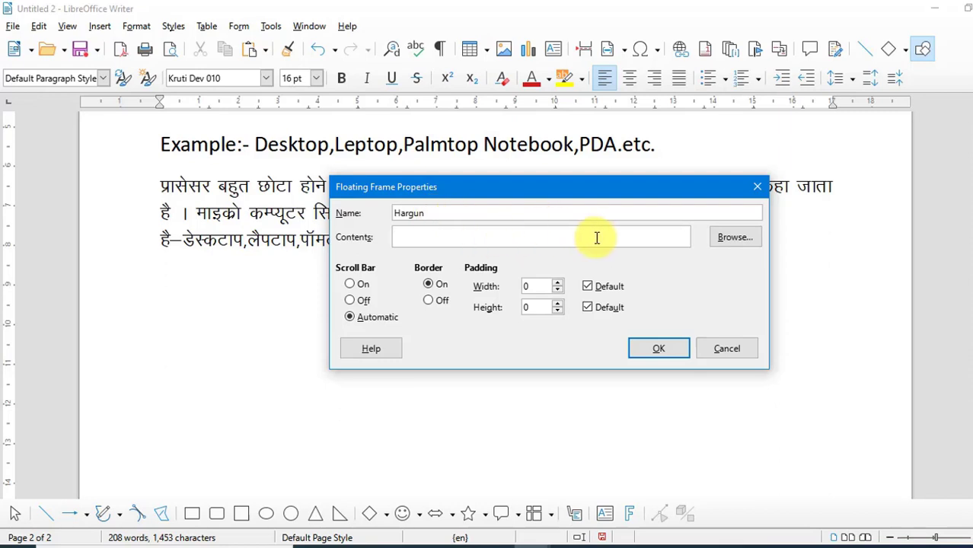
left_click(723, 242)
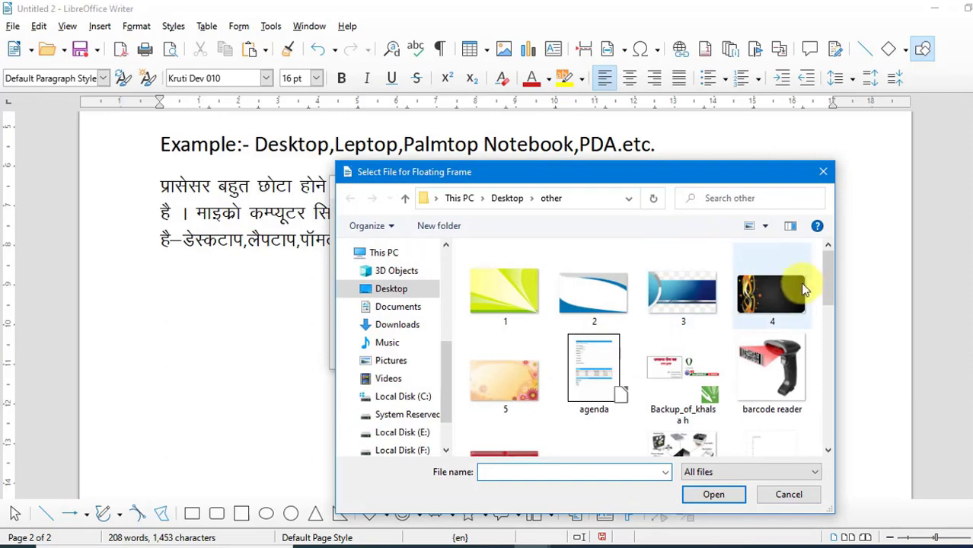
scroll(827, 282, "down", 5)
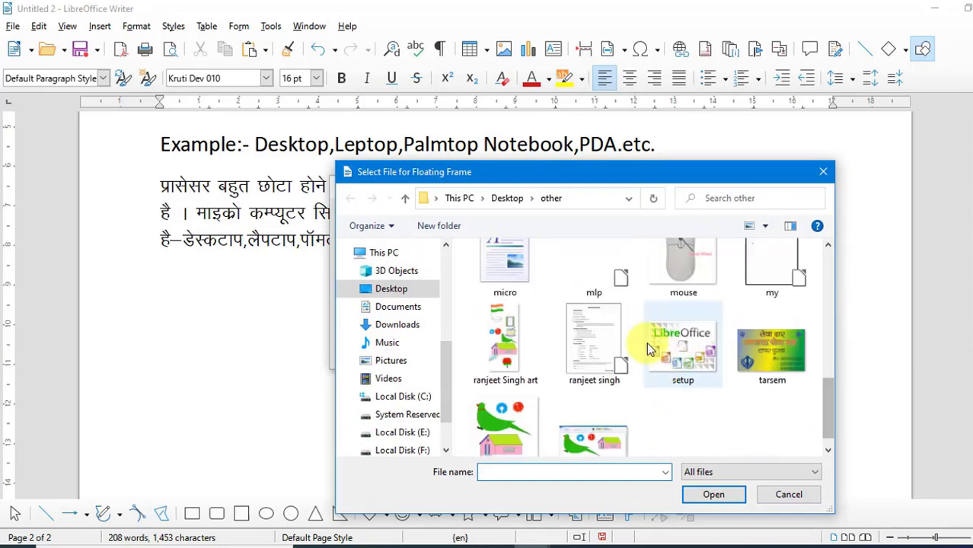
left_click(601, 337)
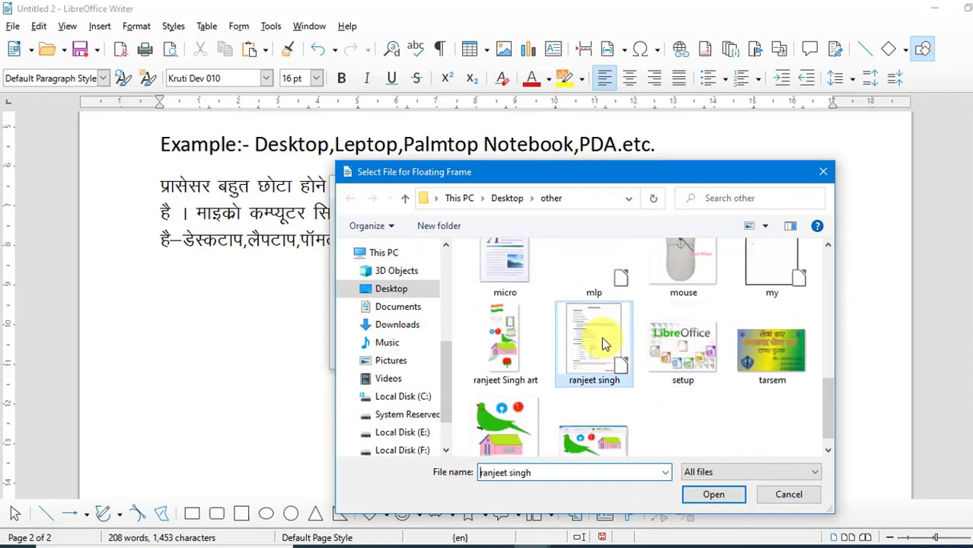
left_click(714, 495)
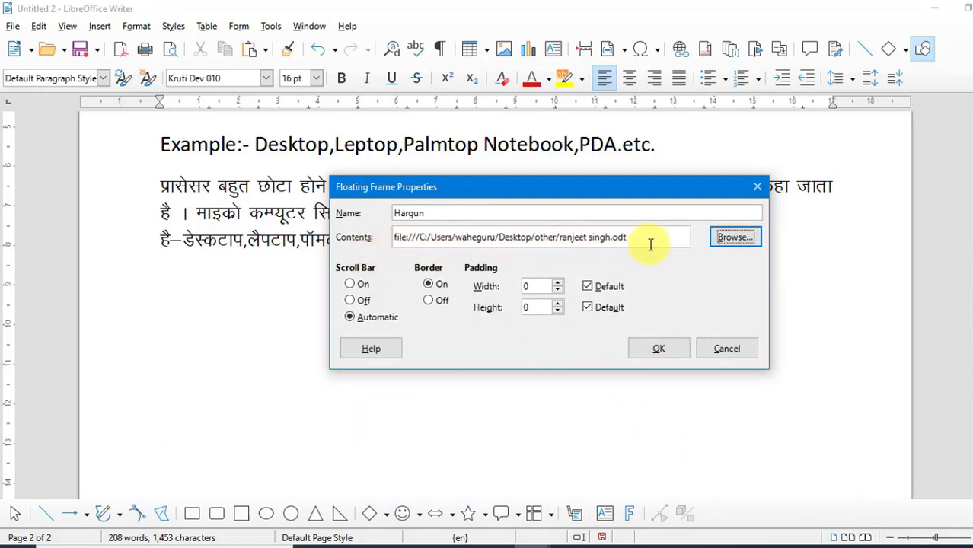
left_click(361, 286)
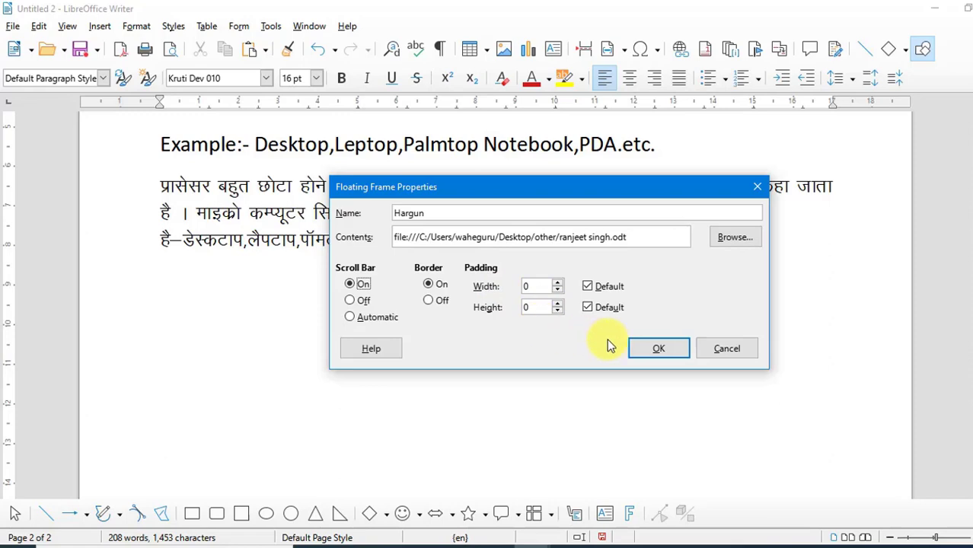
left_click(654, 350)
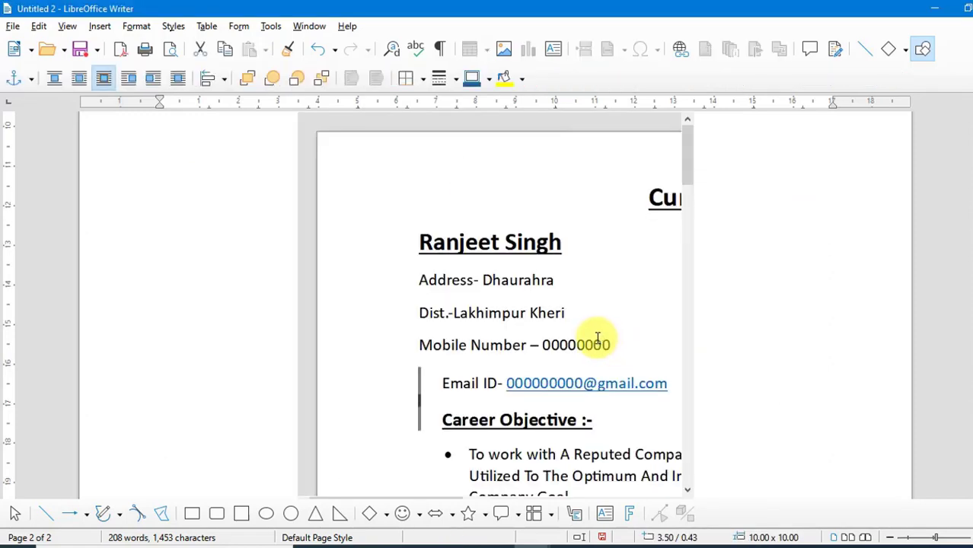
Scroll through the document displayed inside the floating frame
scroll(597, 337, "down", 5)
scroll(595, 322, "up", 5)
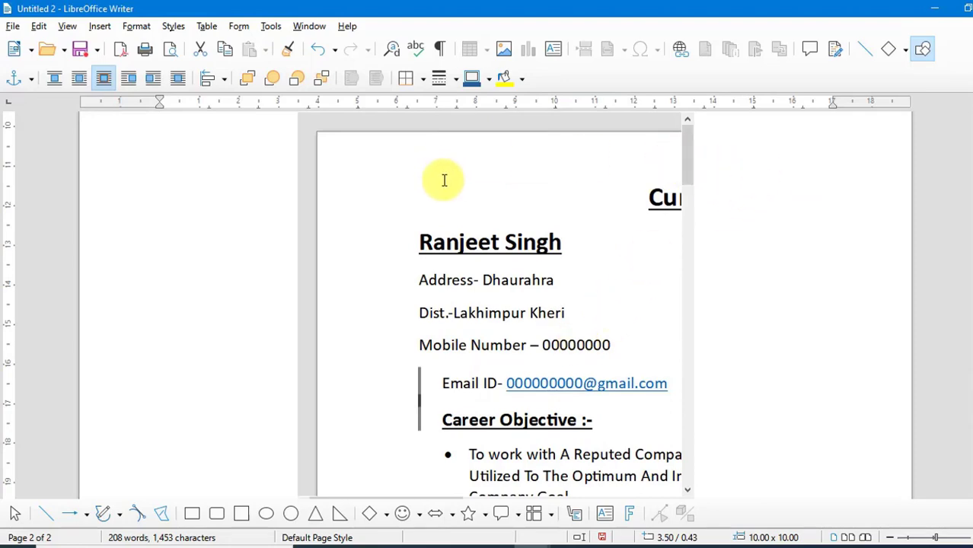
left_click_drag(690, 148, 593, 235)
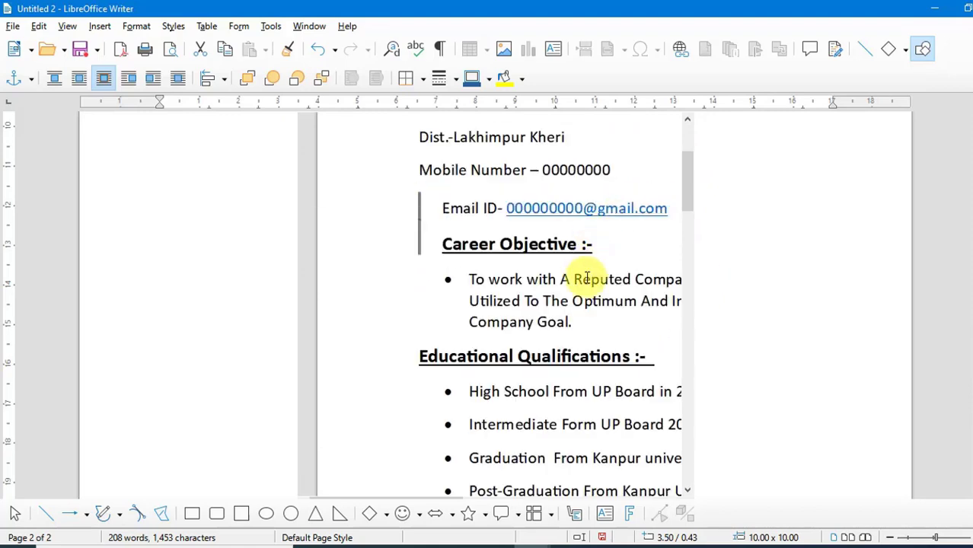
scroll(586, 278, "right", 5)
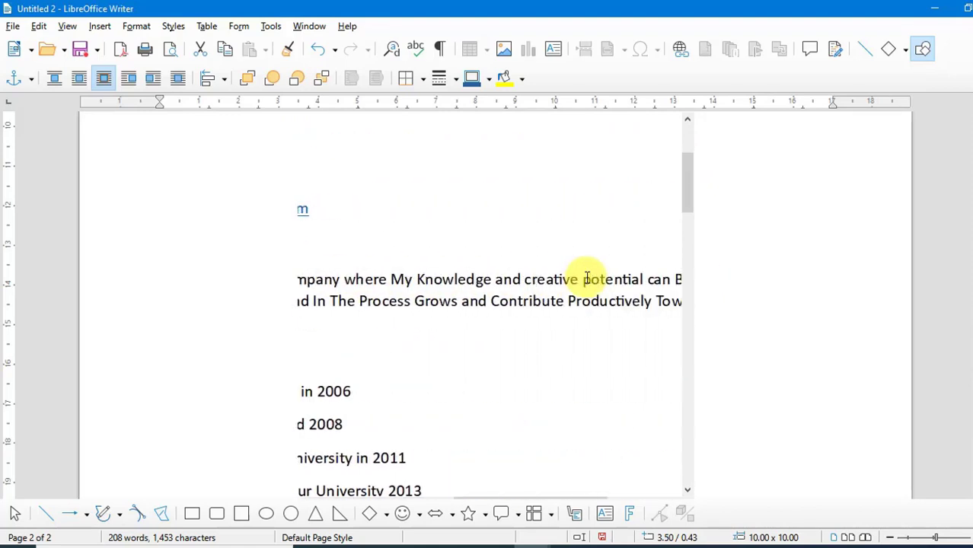
scroll(586, 278, "right", 3)
scroll(586, 278, "left", 5)
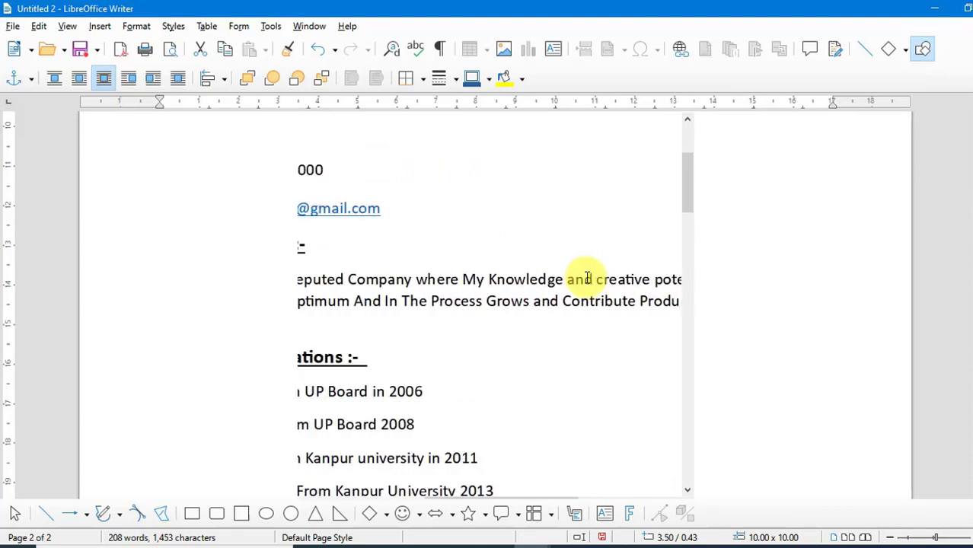
scroll(586, 274, "left", 4)
scroll(579, 230, "up", 1)
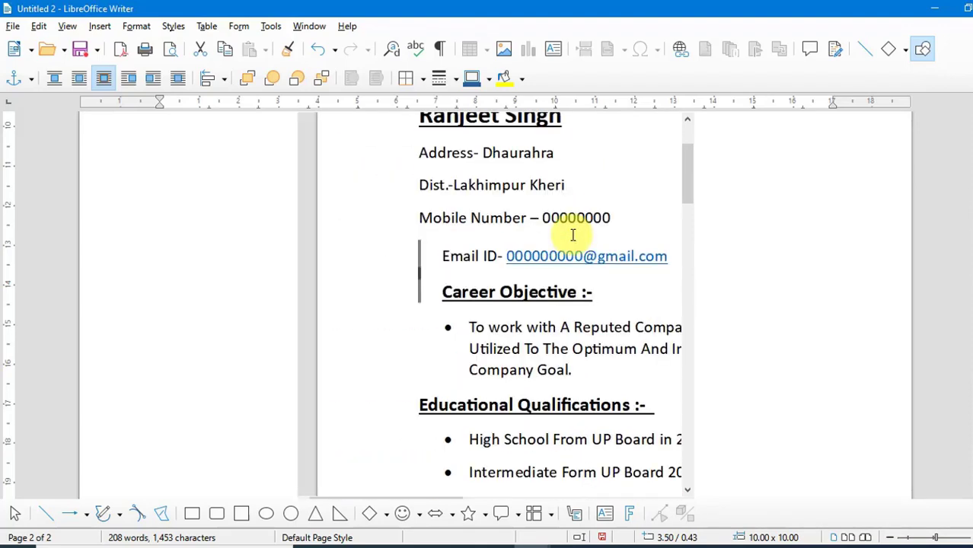
scroll(573, 235, "up", 3)
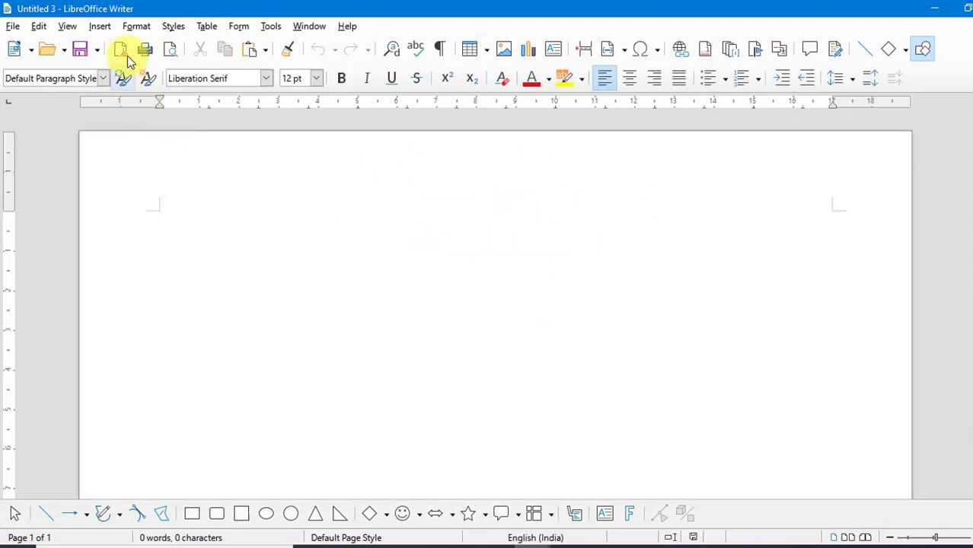
Insert Fontwork in the new document using the Favorite 19 style from the Fontwork Gallery
left_click(100, 26)
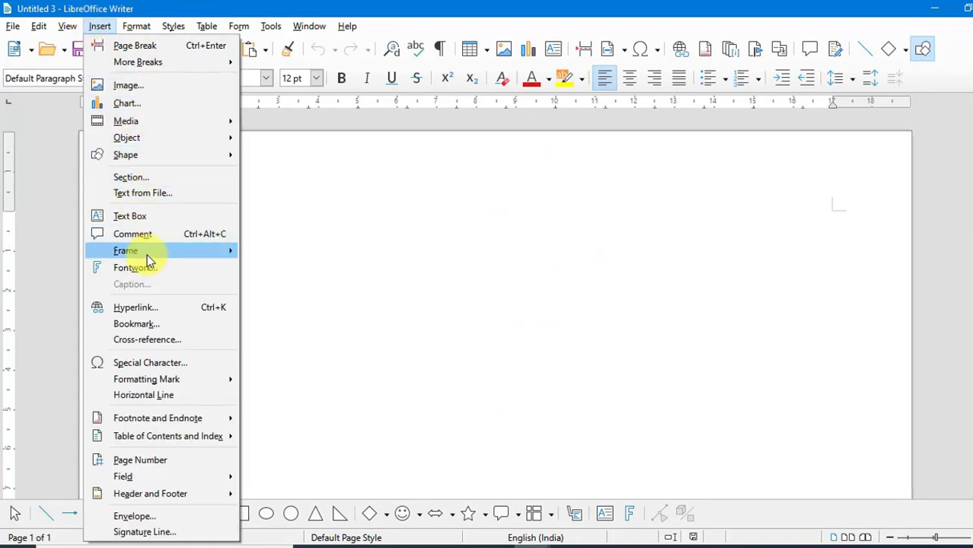
left_click(156, 276)
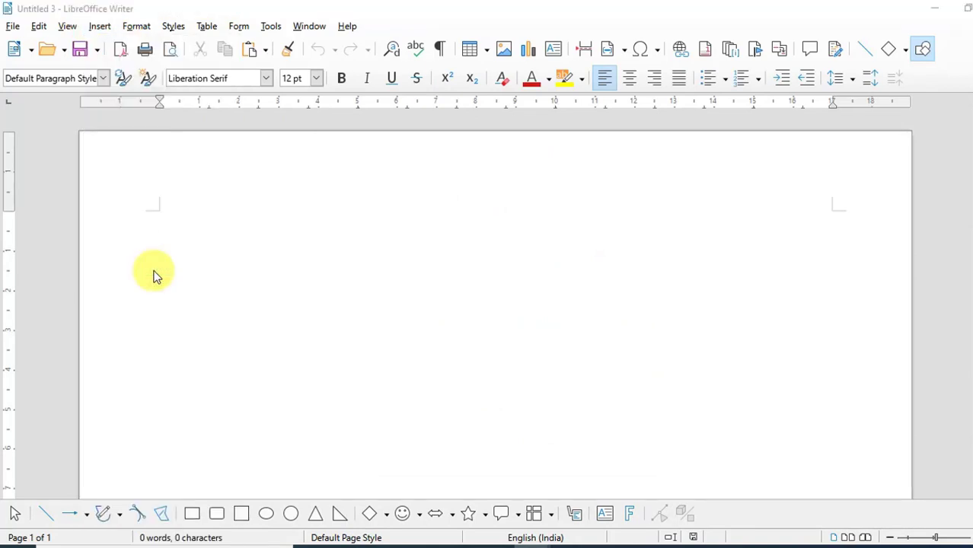
left_click_drag(511, 88, 468, 121)
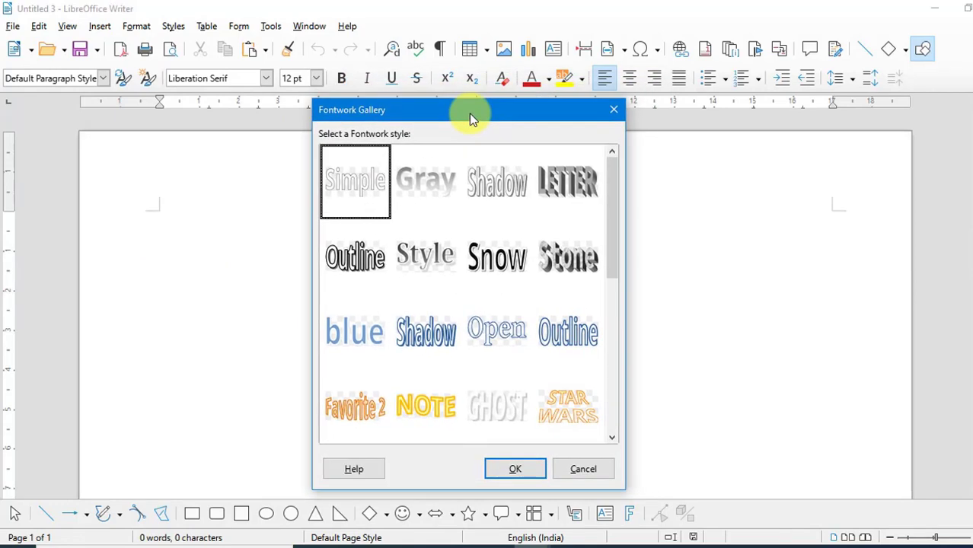
mouse_move(615, 192)
left_mouse_down()
mouse_move(617, 350)
mouse_move(608, 358)
mouse_move(609, 311)
left_mouse_up()
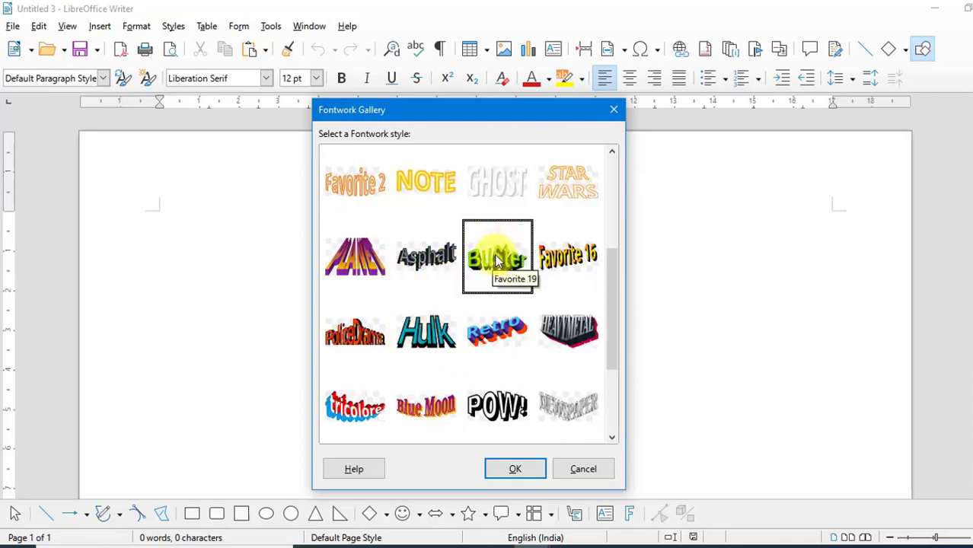
left_click(514, 470)
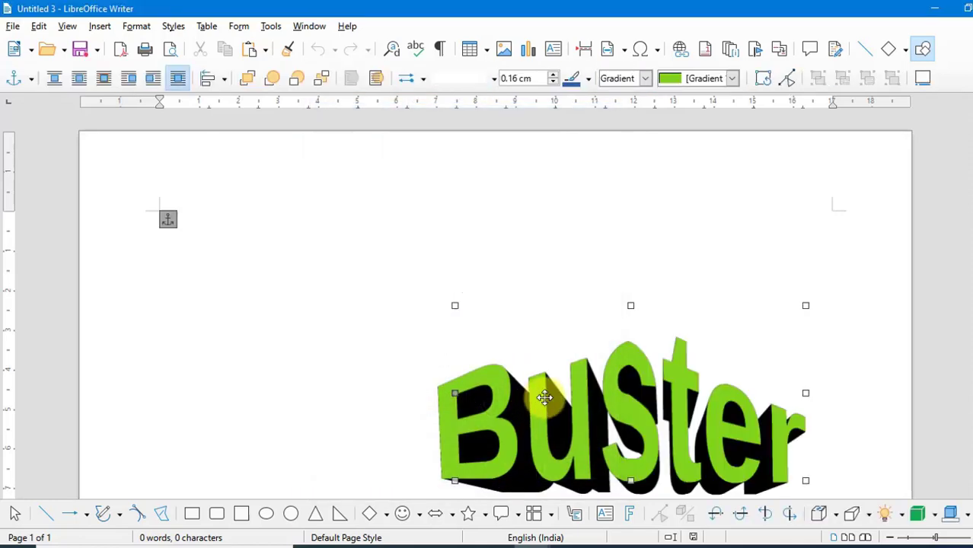
Move the Fontwork object toward the page centre and replace its text 'Buster' with 'Khalsa Computer'
left_click_drag(542, 407, 396, 335)
double_click(478, 343)
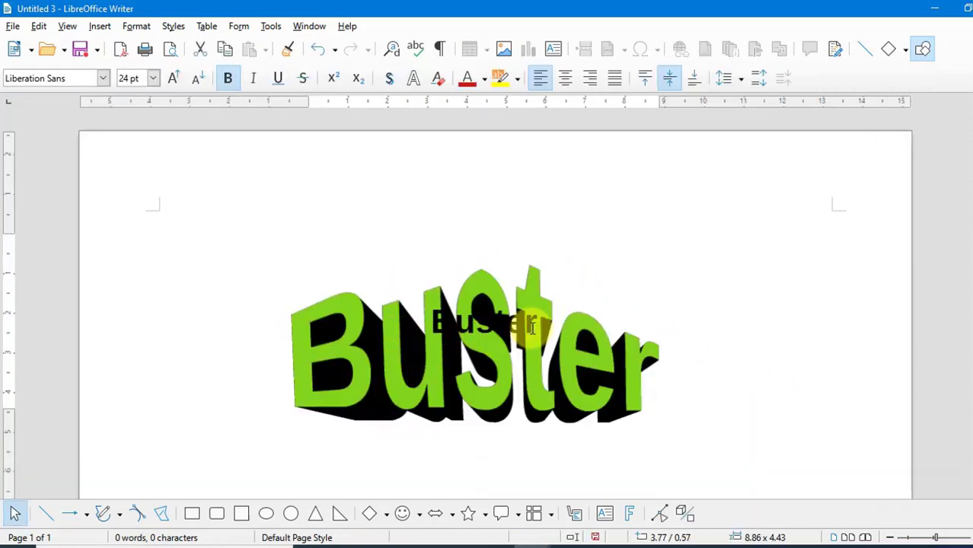
left_click_drag(537, 327, 430, 328)
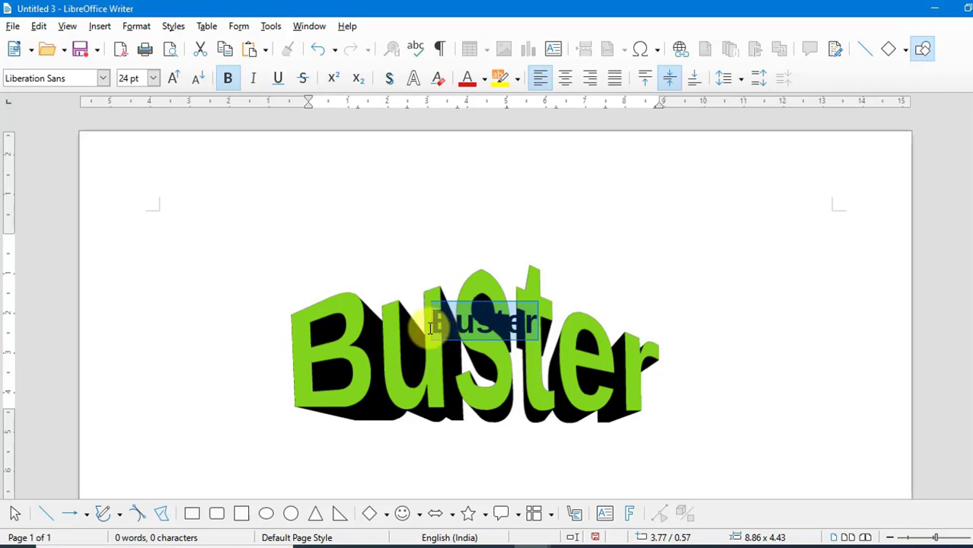
type("Khalsa")
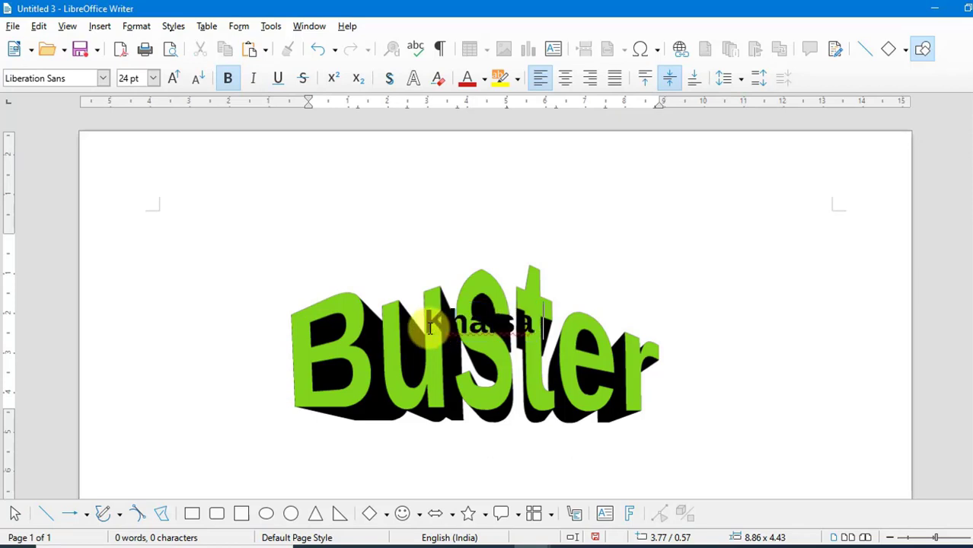
type(" Computer")
left_click(545, 433)
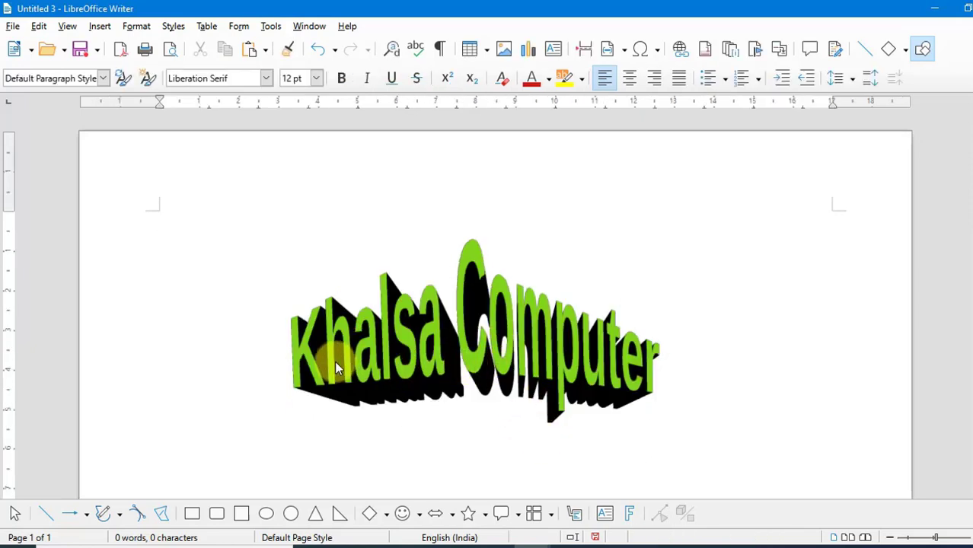
Select the Fontwork and tilt it left twice, then tilt it up and down with the 3-D settings
left_click(595, 374)
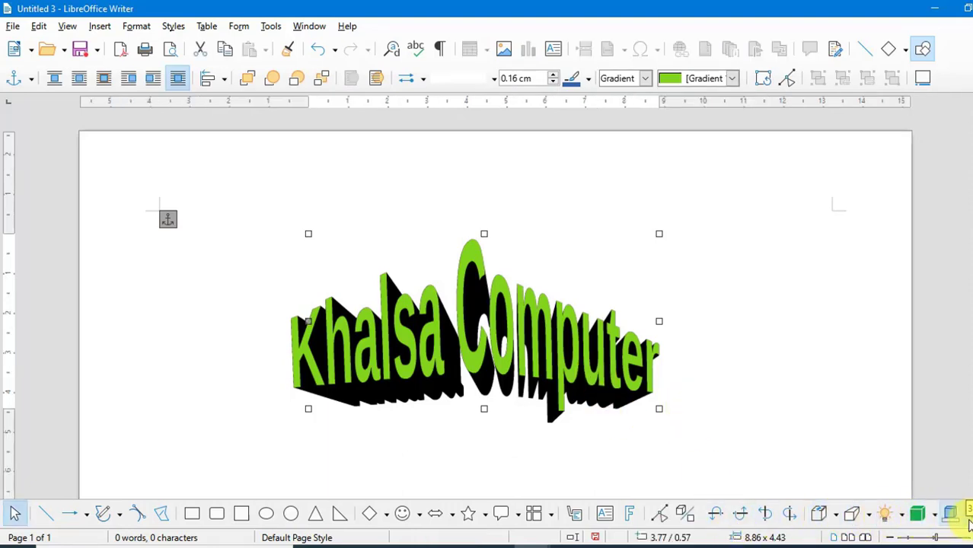
left_click(773, 516)
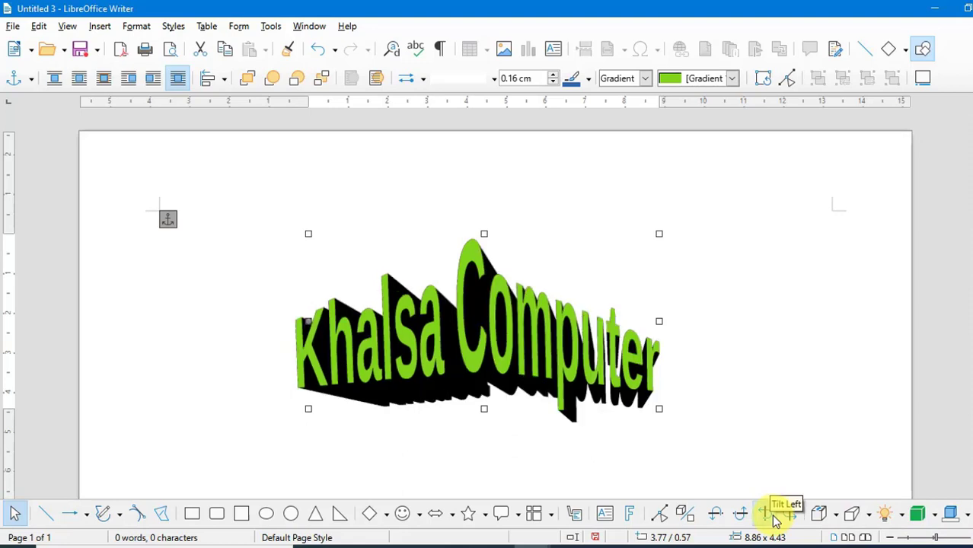
left_click(773, 516)
left_click(745, 516)
left_click(745, 516)
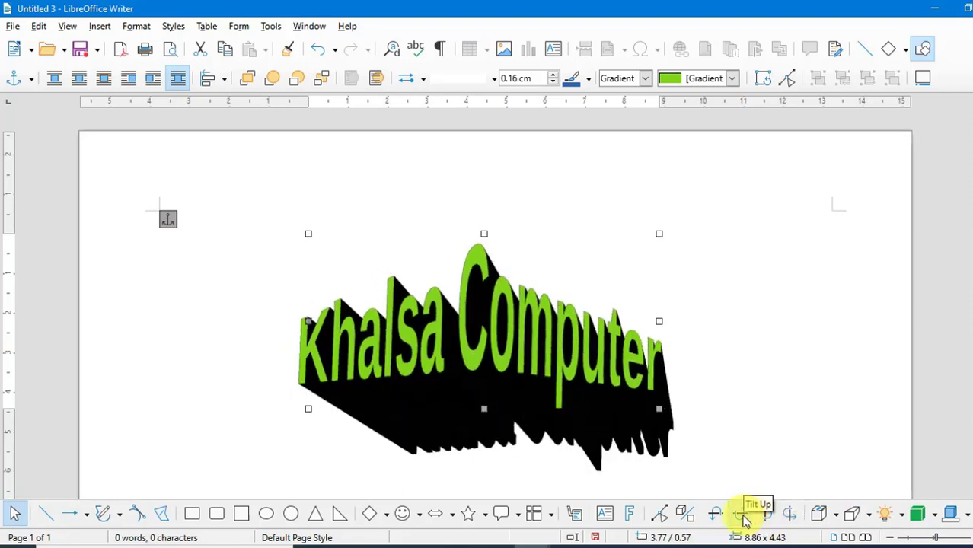
left_click(726, 518)
left_click(725, 518)
left_click(725, 518)
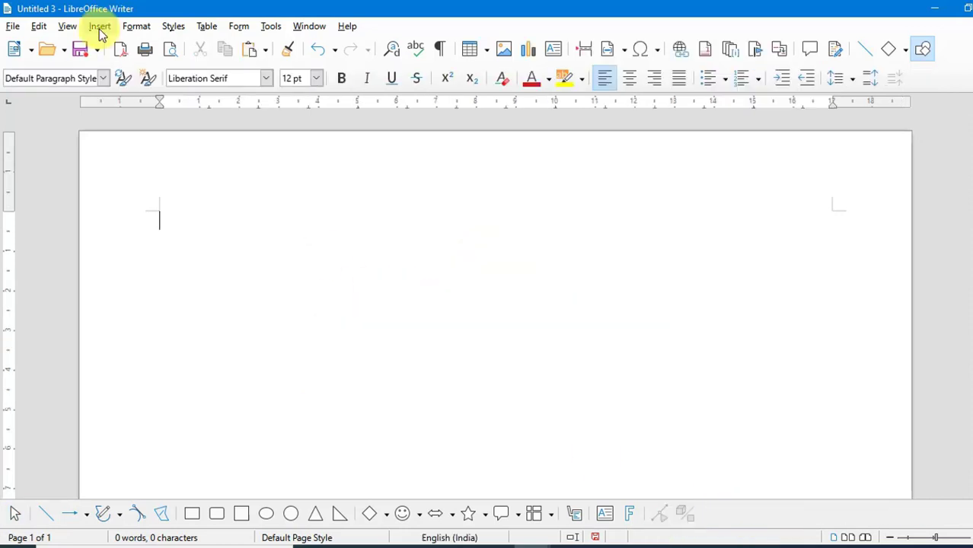
Insert the 'barcode reader' image from the Desktop 'other' folder
left_click(100, 30)
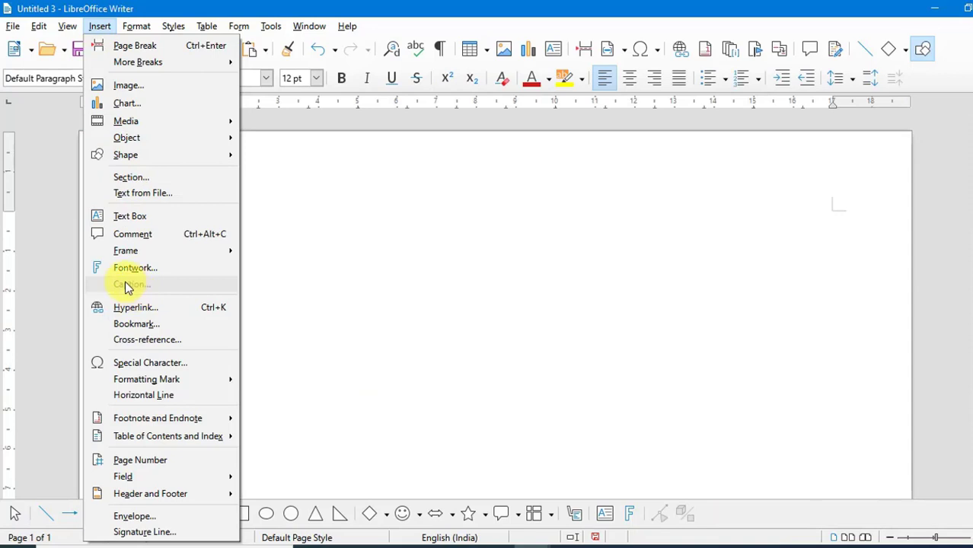
left_click(295, 281)
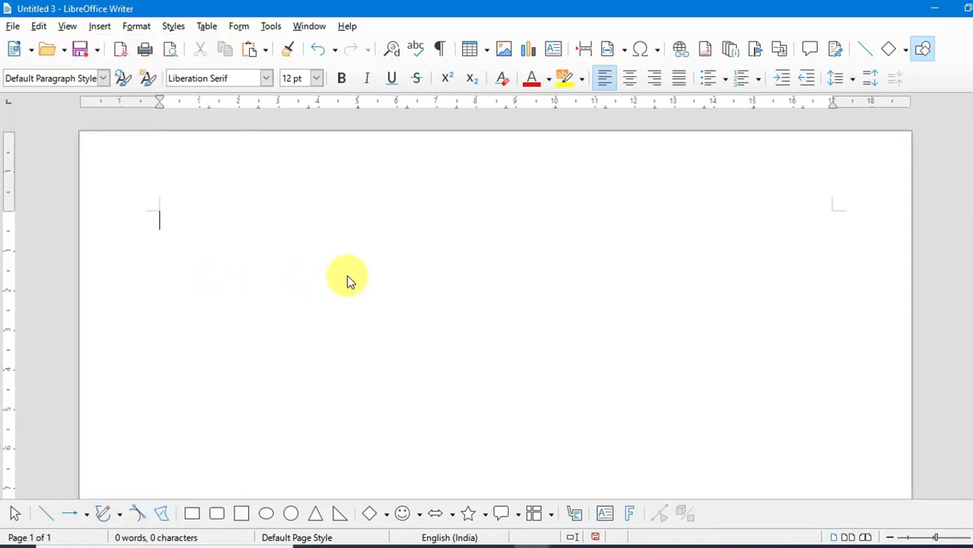
left_click(509, 53)
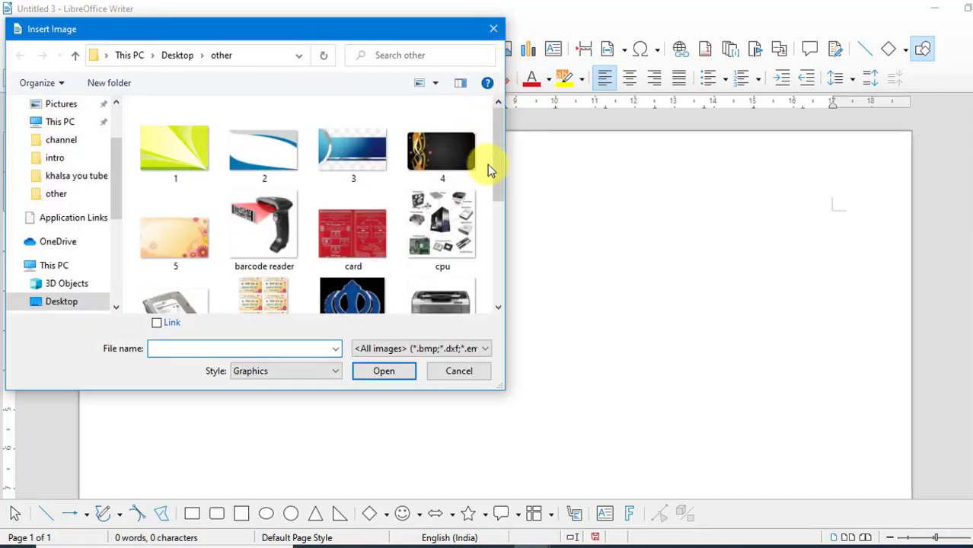
left_click(282, 228)
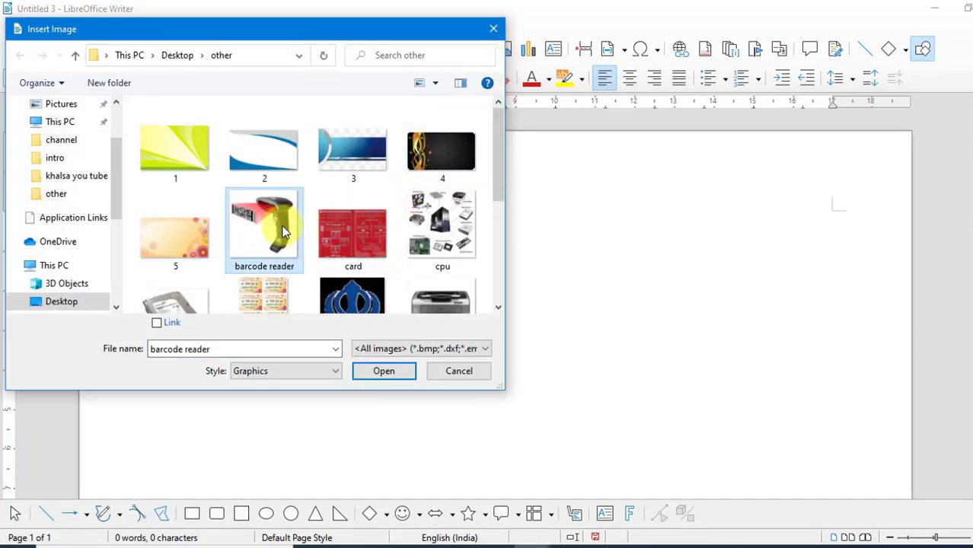
left_click(366, 376)
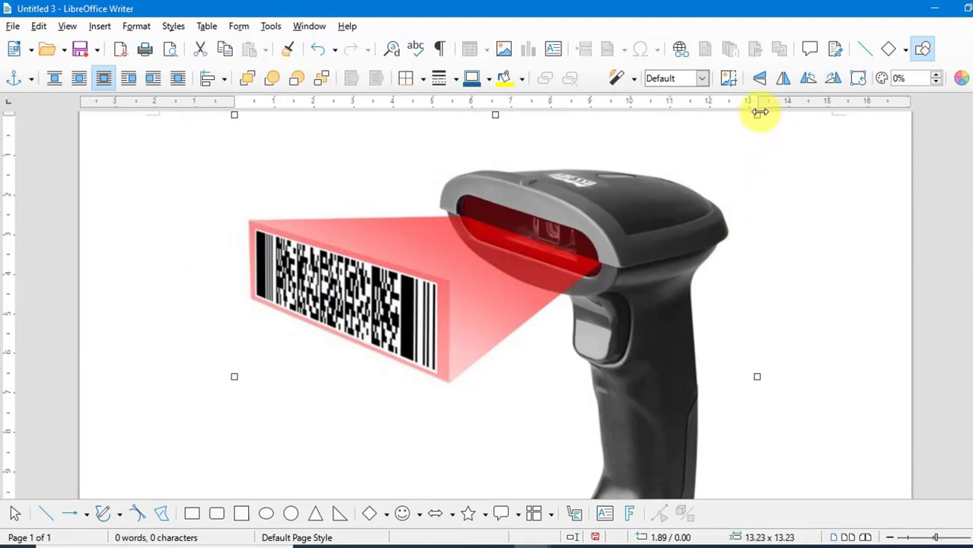
Resize the barcode reader image proportionally from its corners to about 3.61 × 3.61
left_click_drag(759, 114, 592, 323)
scroll(638, 247, "down", 3)
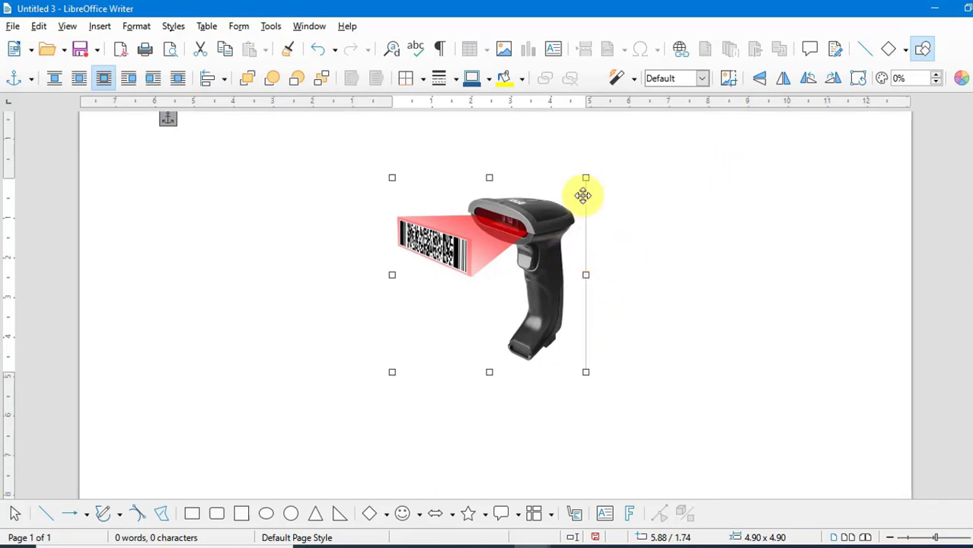
left_click_drag(588, 178, 535, 230)
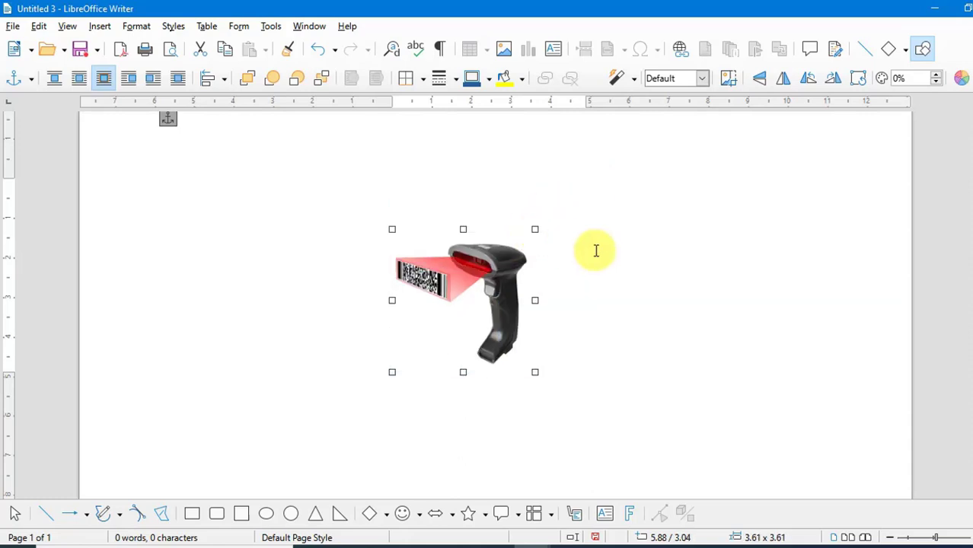
Select the image and insert the caption 'Barcode reader' with Figure category, Arabic numbering, positioned below
left_click(644, 260)
scroll(501, 389, "down", 3)
left_click(486, 309)
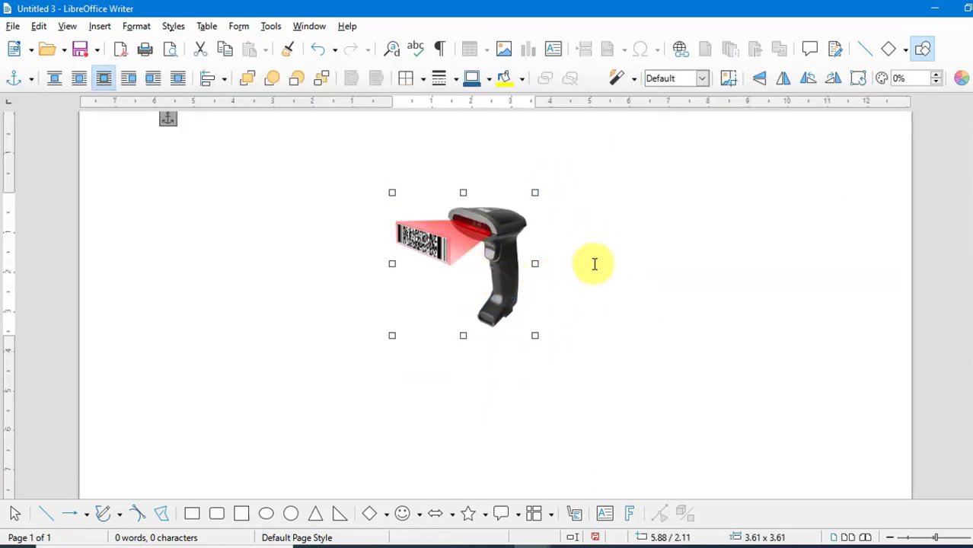
left_click(92, 27)
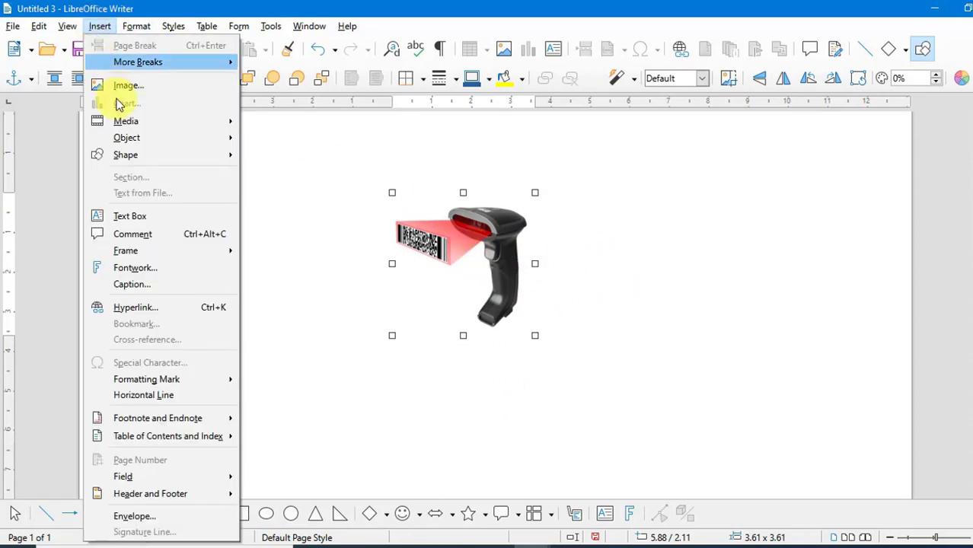
left_click(133, 283)
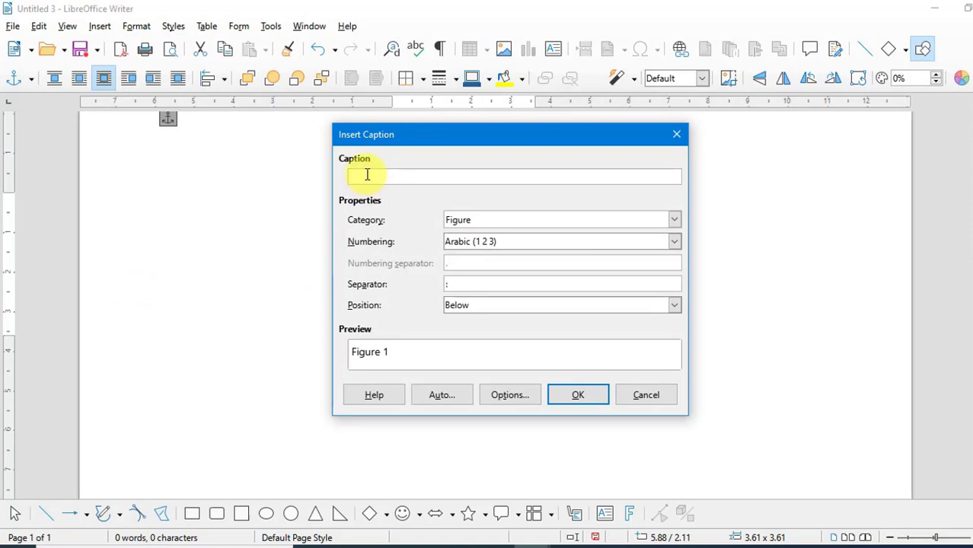
type("Barcode reader")
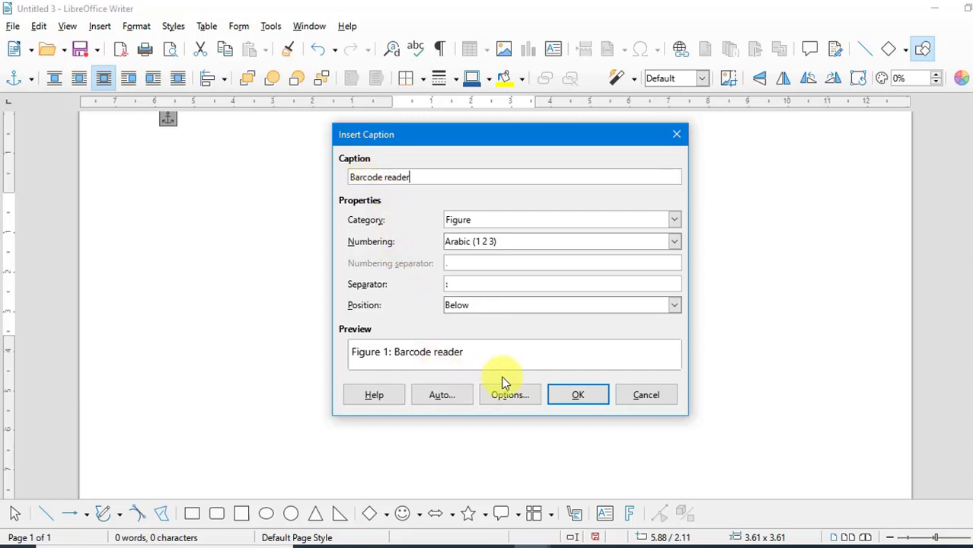
left_click(572, 395)
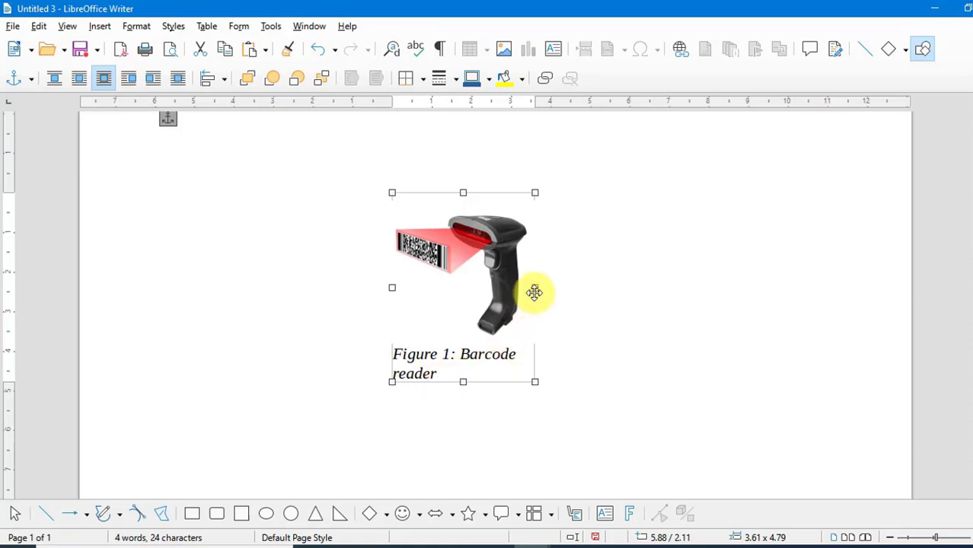
Widen the captioned image frame so the caption 'Figure 1: Barcode reader' fits on one line
left_click_drag(534, 288, 585, 290)
left_click(638, 363)
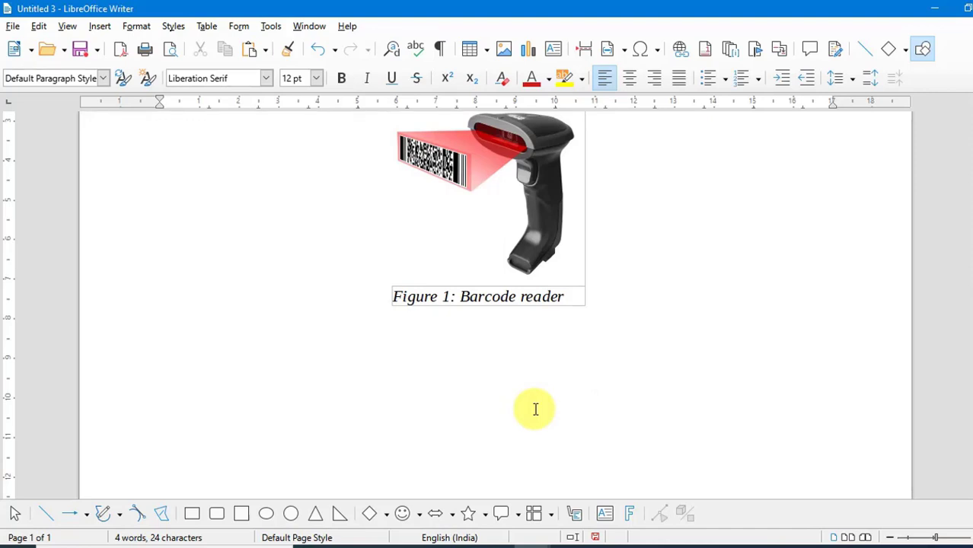
scroll(535, 409, "up", 3)
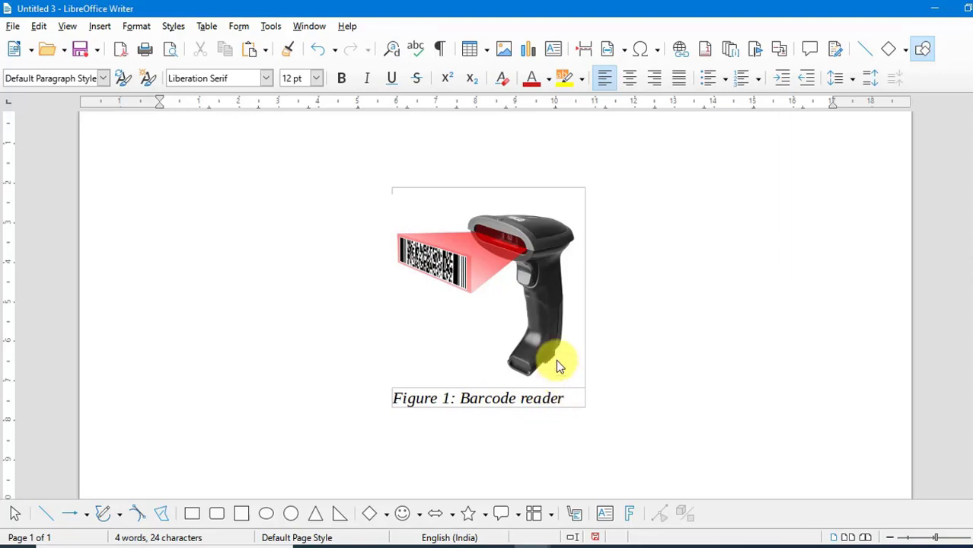
left_click(113, 29)
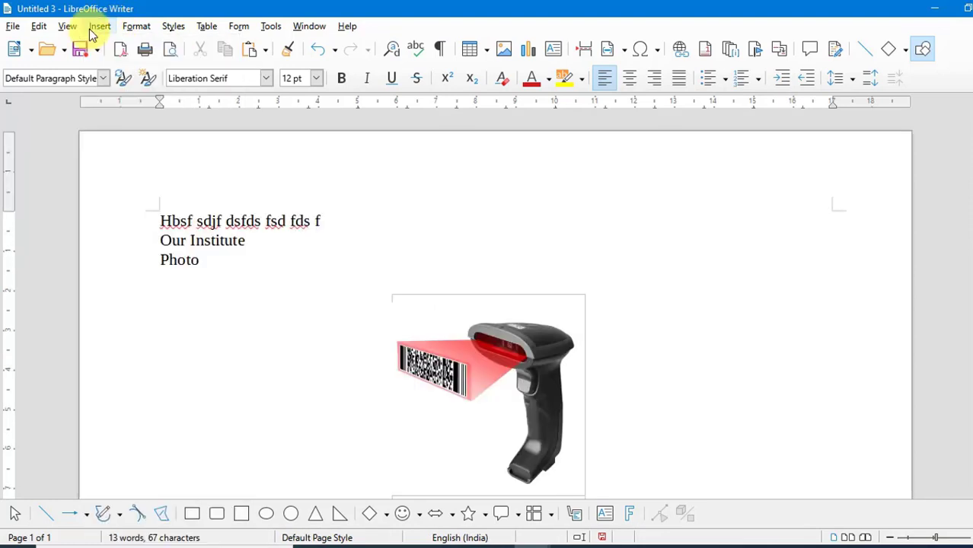
left_click(100, 26)
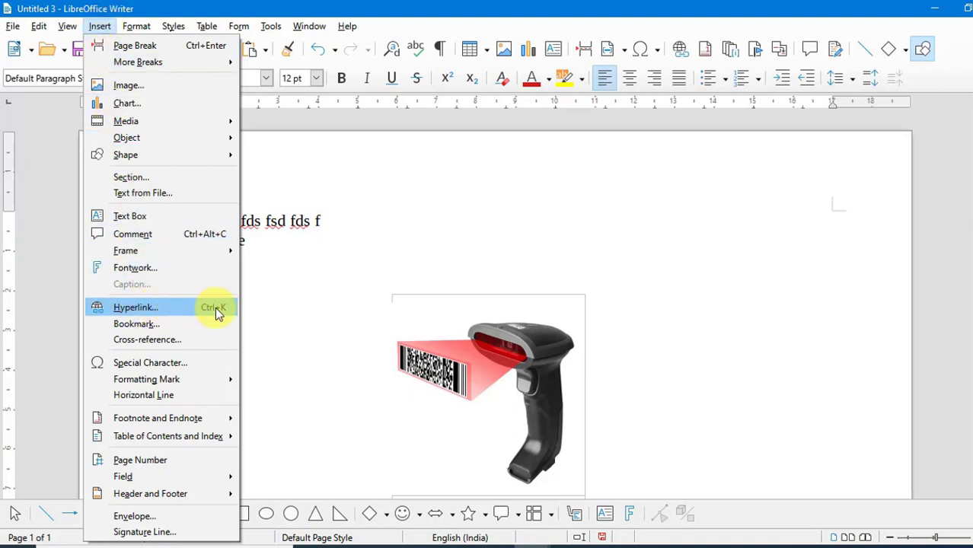
left_click(262, 257)
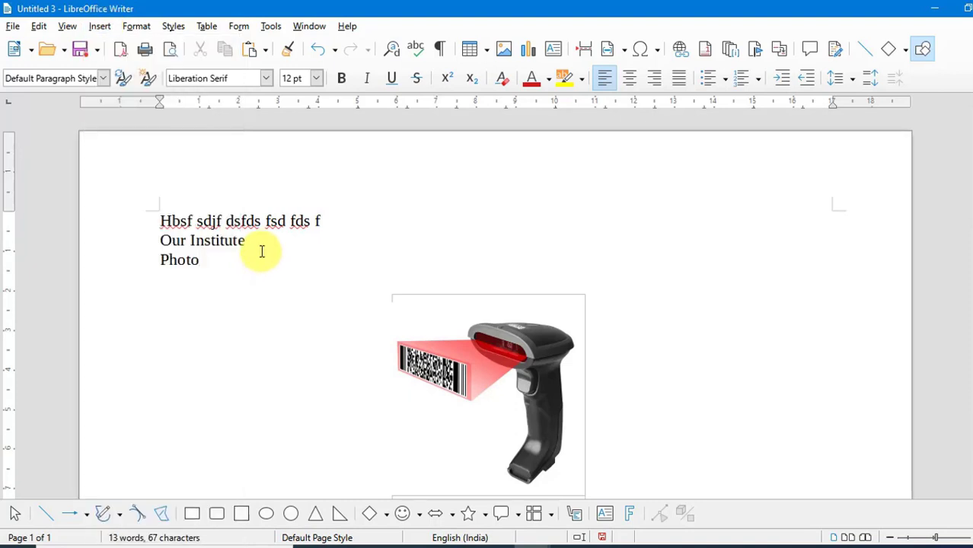
Select the text 'Our Institute' and open the Hyperlink dialog for it
left_click_drag(252, 244, 161, 241)
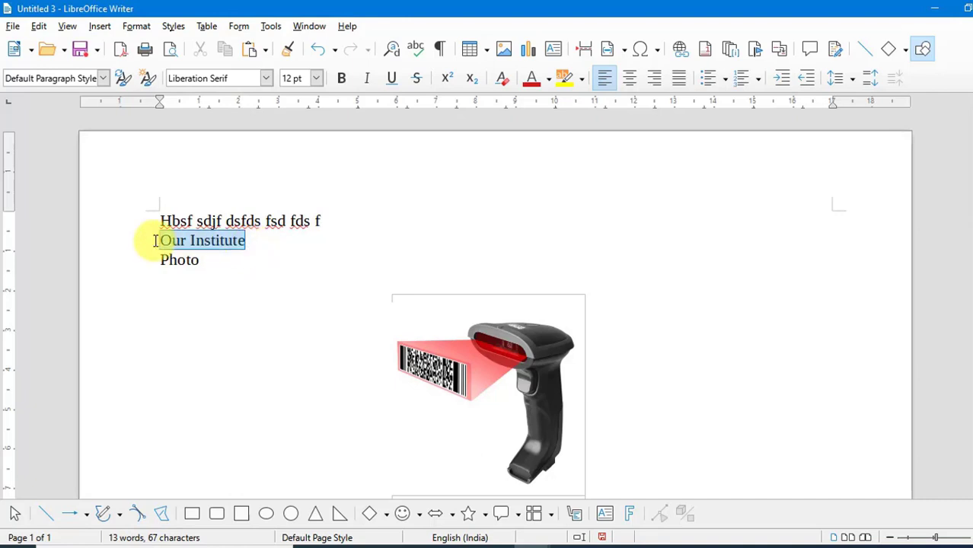
left_click(99, 27)
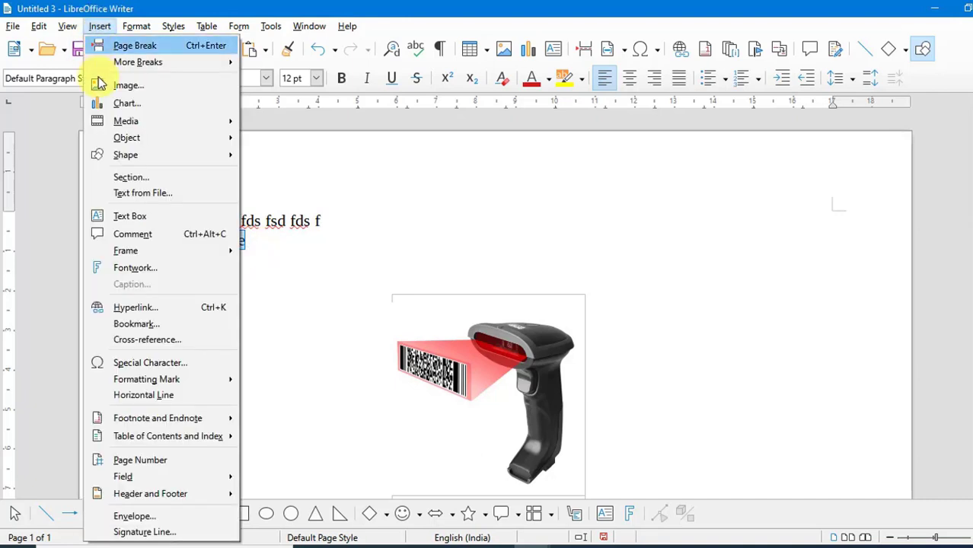
left_click(127, 307)
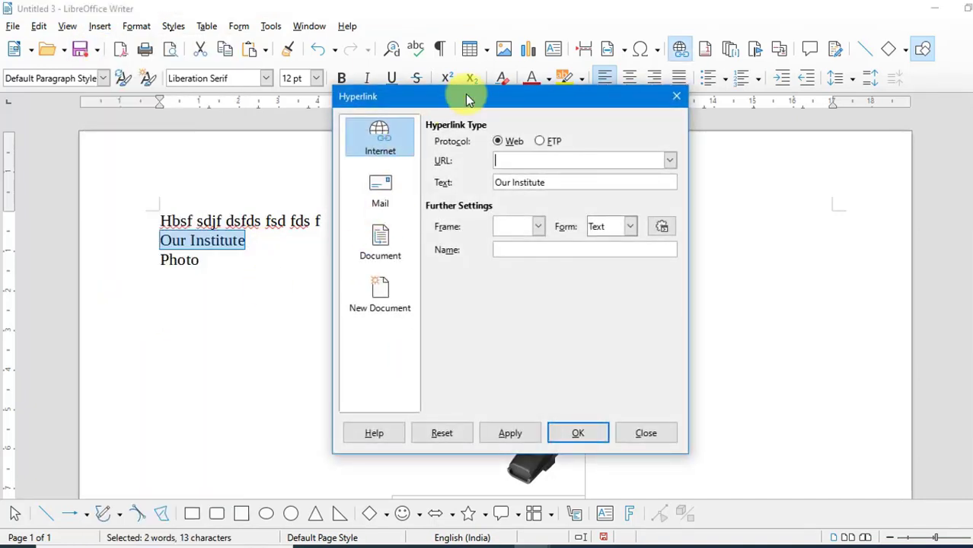
left_click_drag(465, 93, 442, 124)
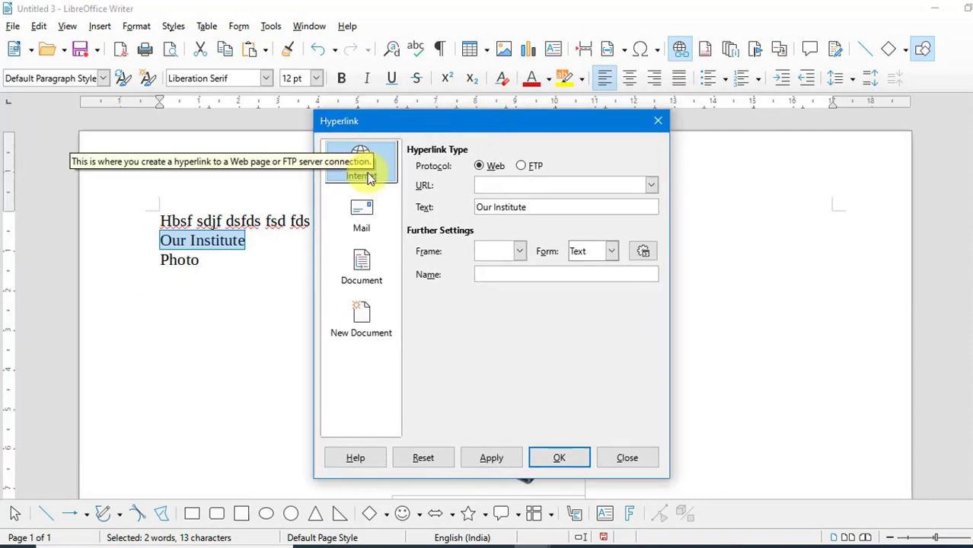
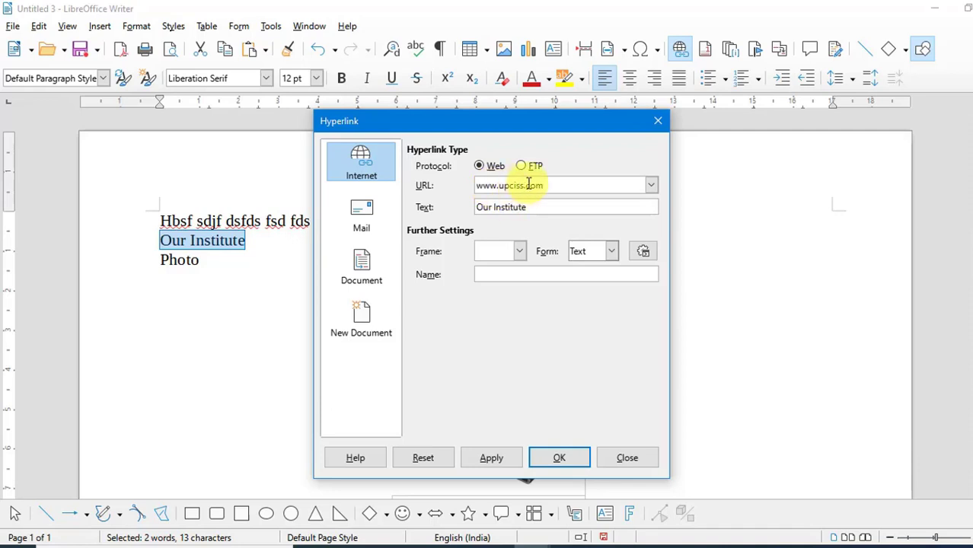
left_click(558, 459)
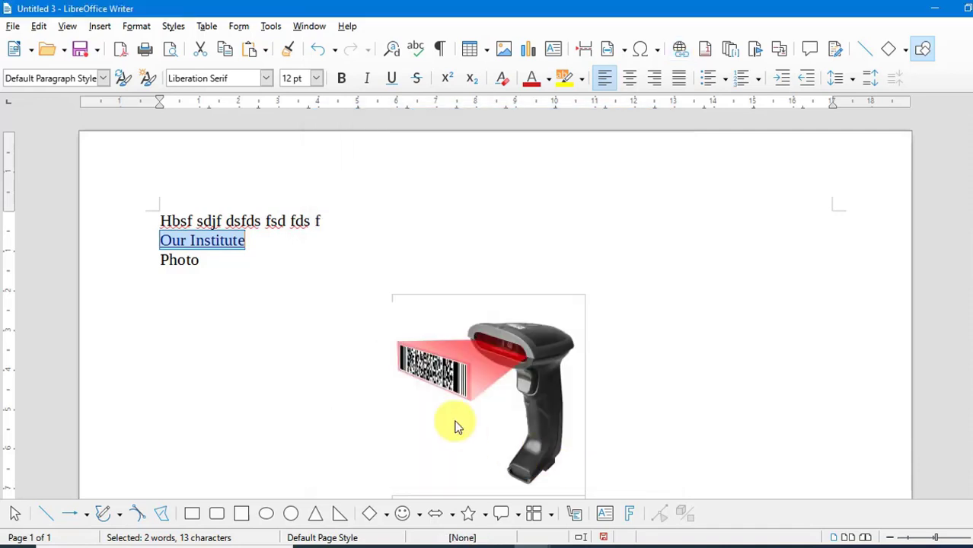
left_click(282, 263)
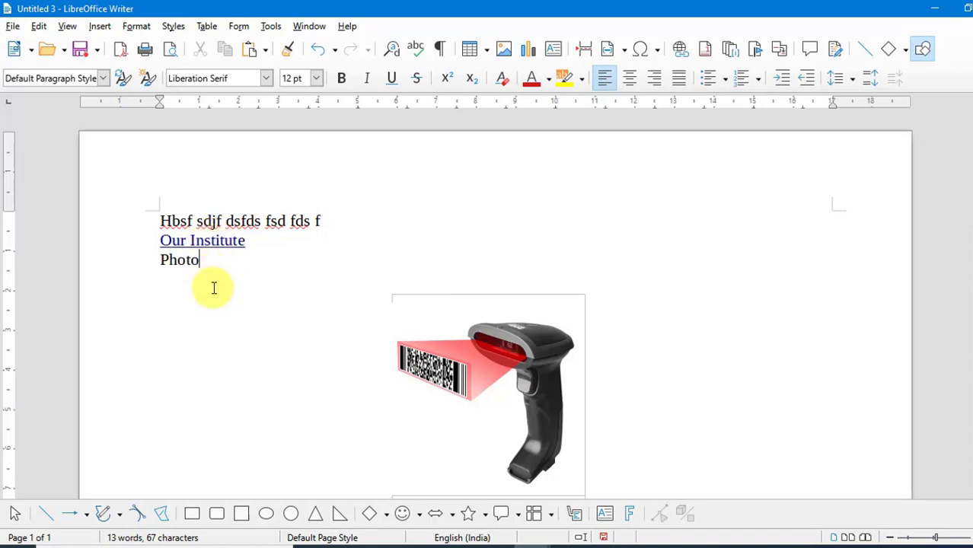
Follow the 'Our Institute' hyperlink, browse the opened website, and close the browser
left_click(212, 241, "ctrl")
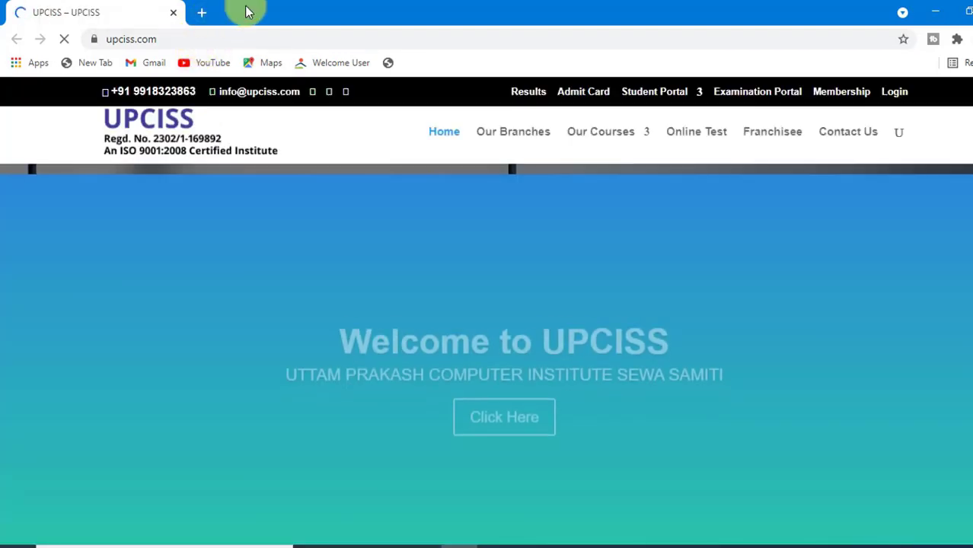
scroll(320, 228, "down", 3)
scroll(321, 259, "down", 10)
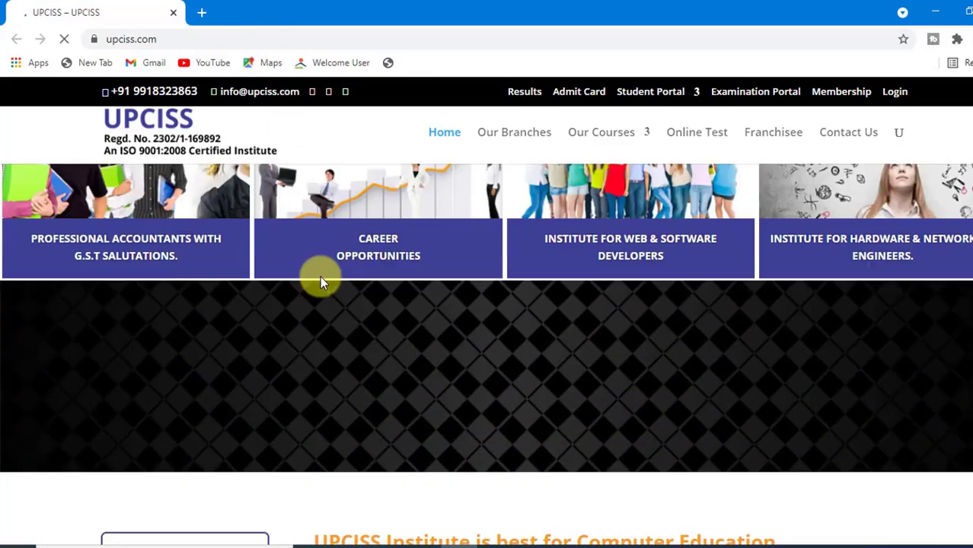
scroll(319, 287, "down", 4)
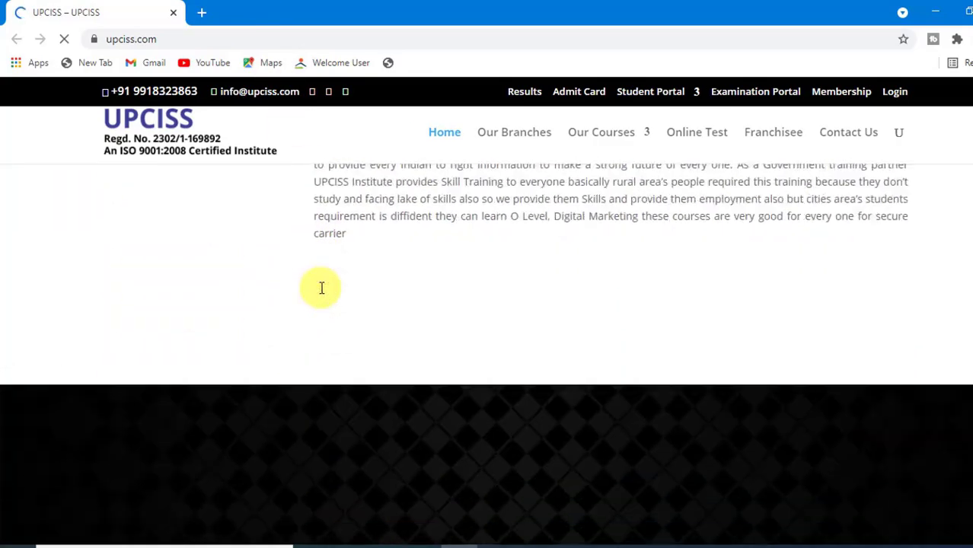
scroll(319, 287, "up", 7)
scroll(320, 289, "up", 8)
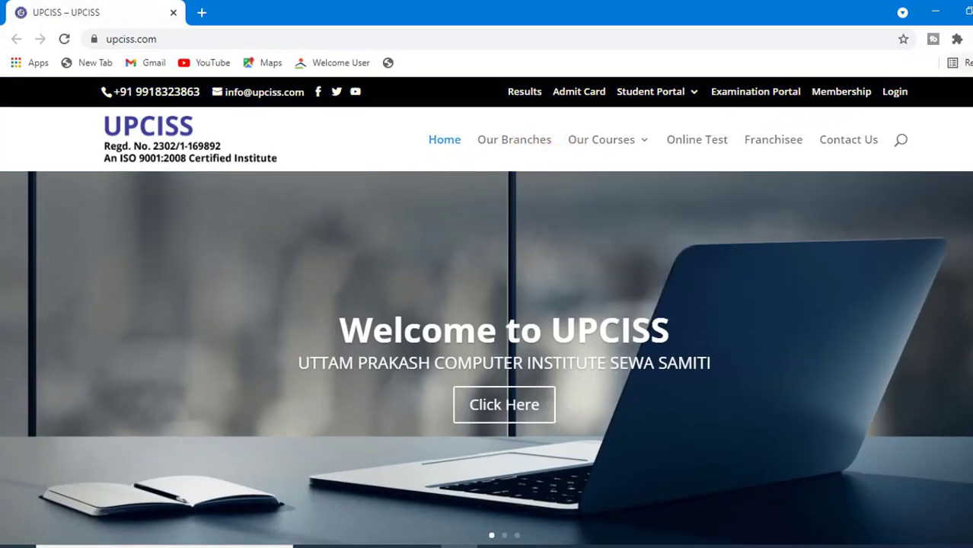
left_click(972, 11)
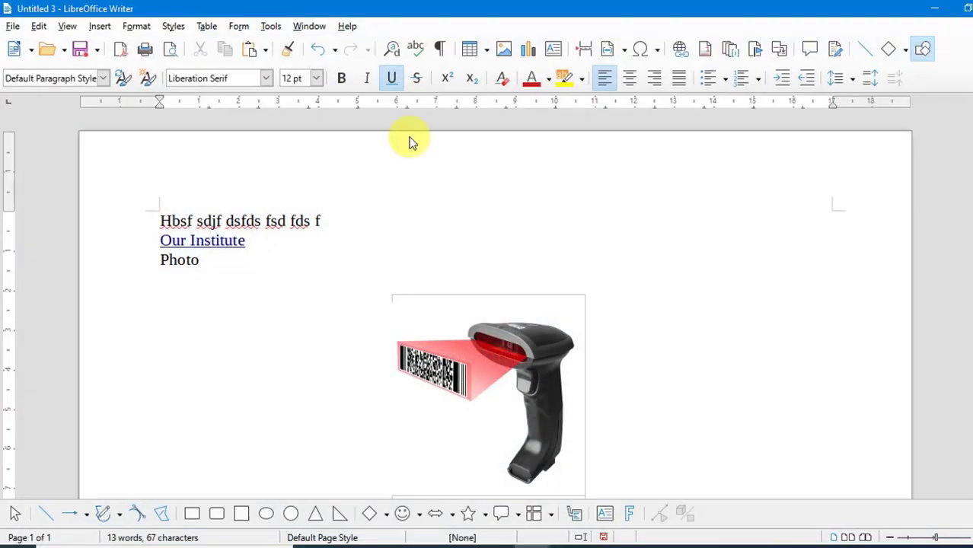
Link the word 'Photo' as a document hyperlink to the 'lotter' file in the Desktop's 'other' folder
double_click(163, 261)
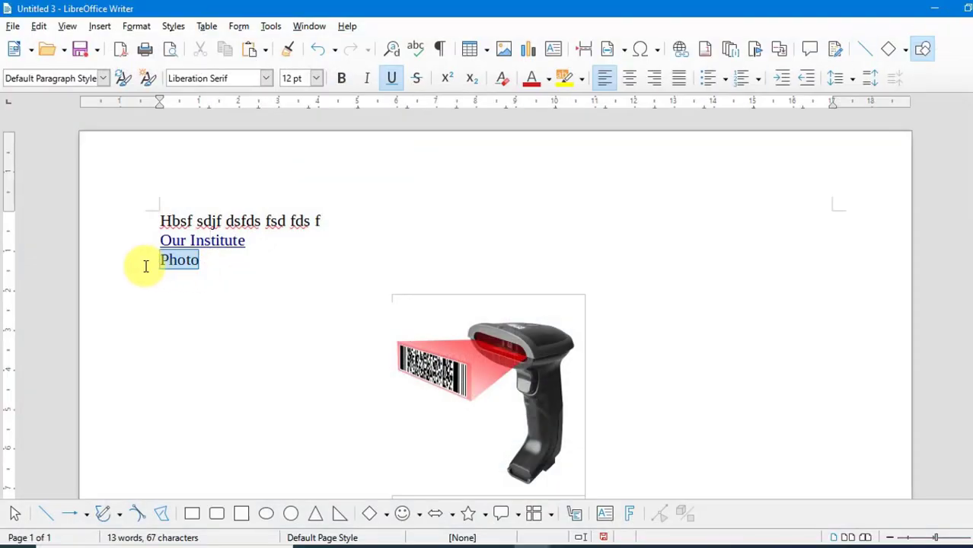
left_click(99, 27)
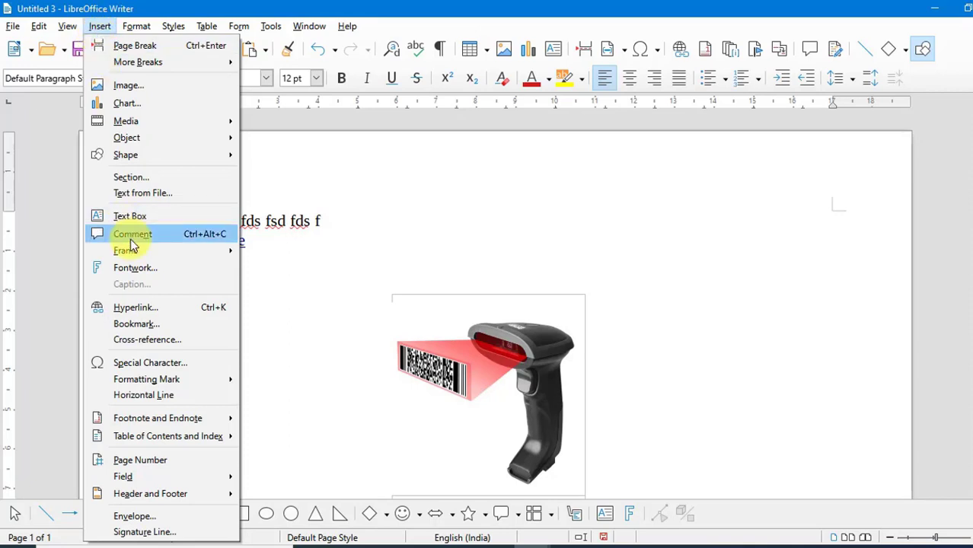
left_click(132, 312)
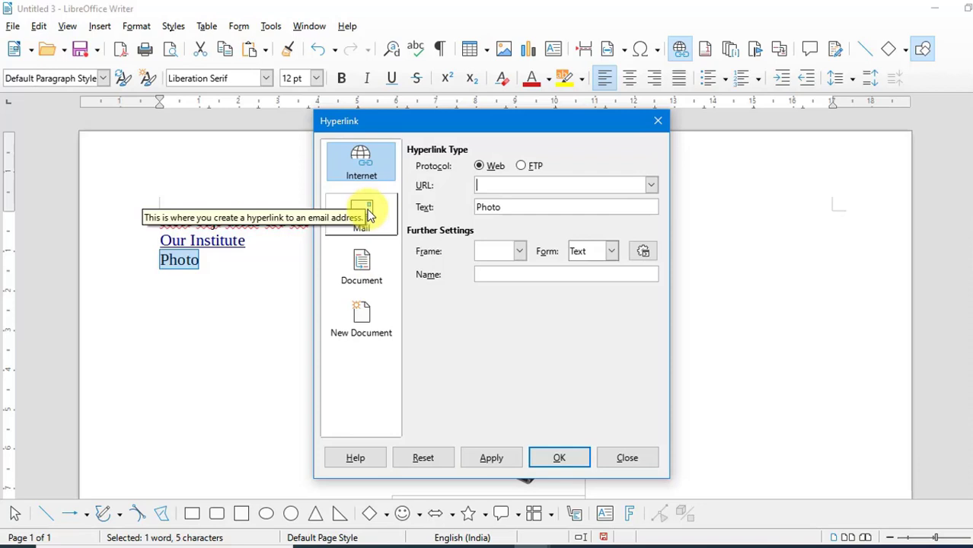
left_click(361, 263)
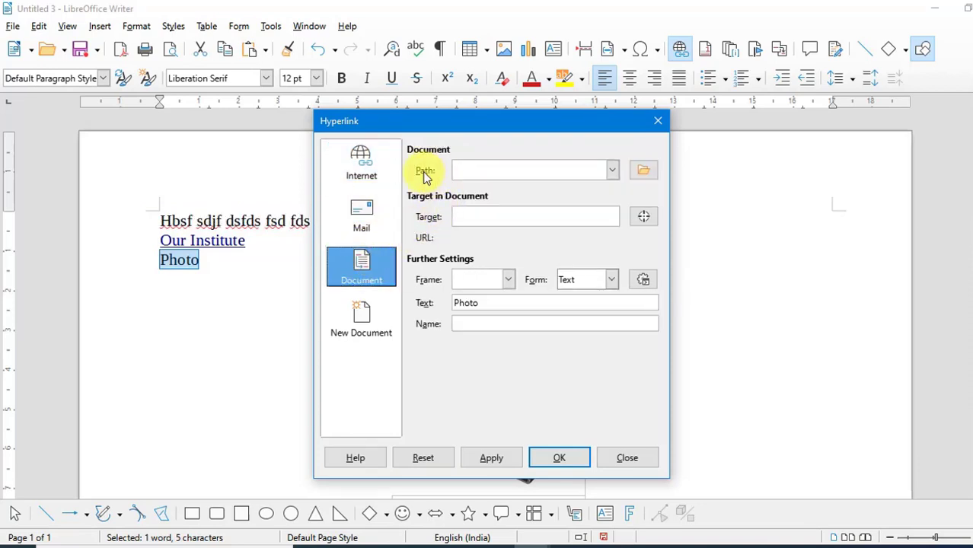
left_click(645, 173)
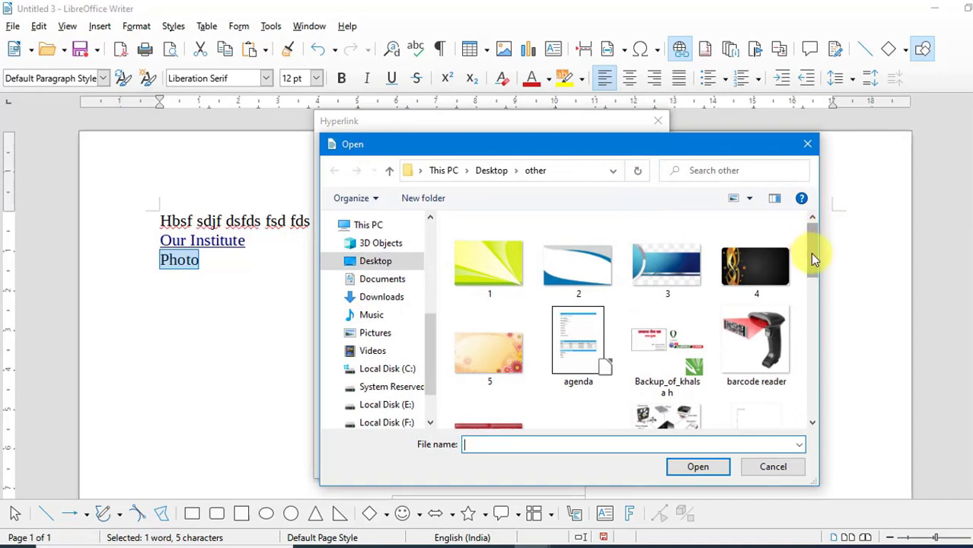
left_click_drag(809, 252, 812, 330)
left_click(749, 338)
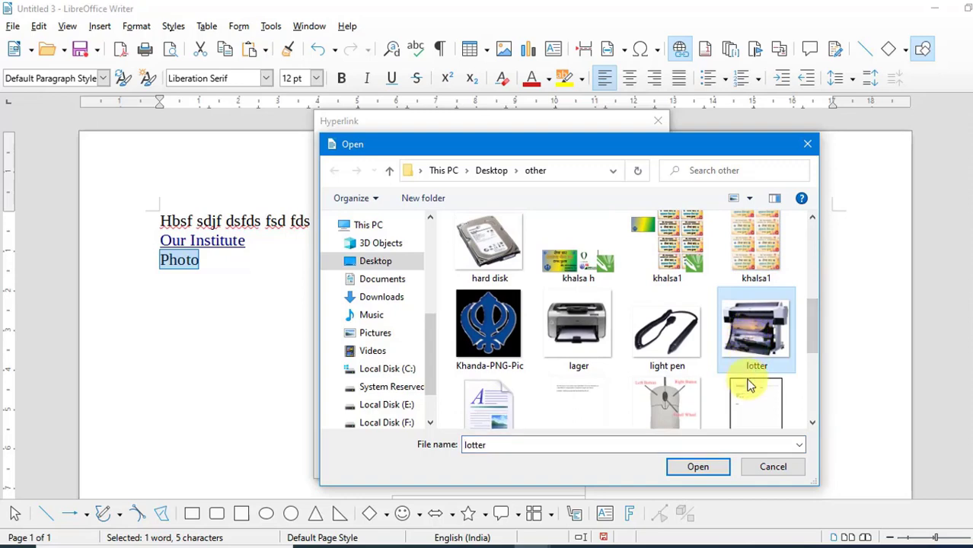
left_click(713, 472)
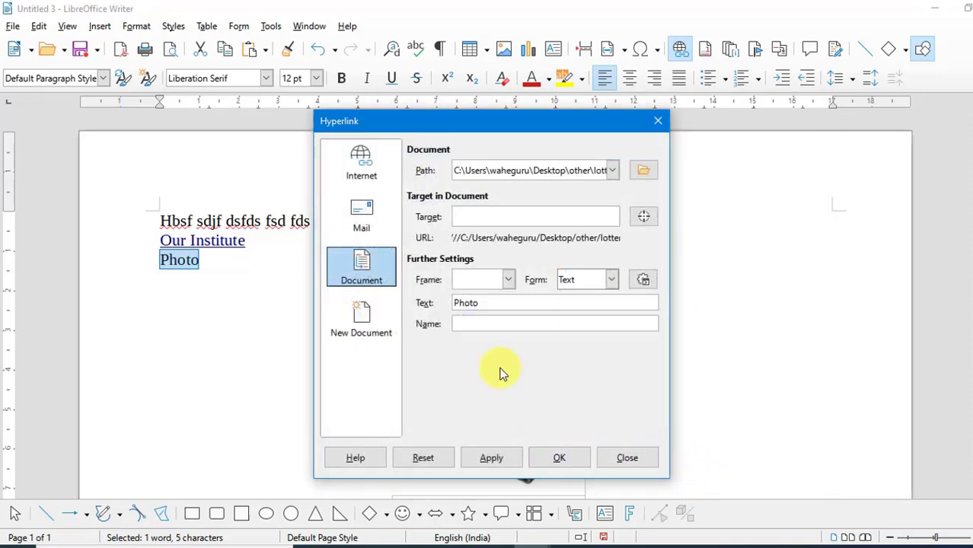
left_click(553, 458)
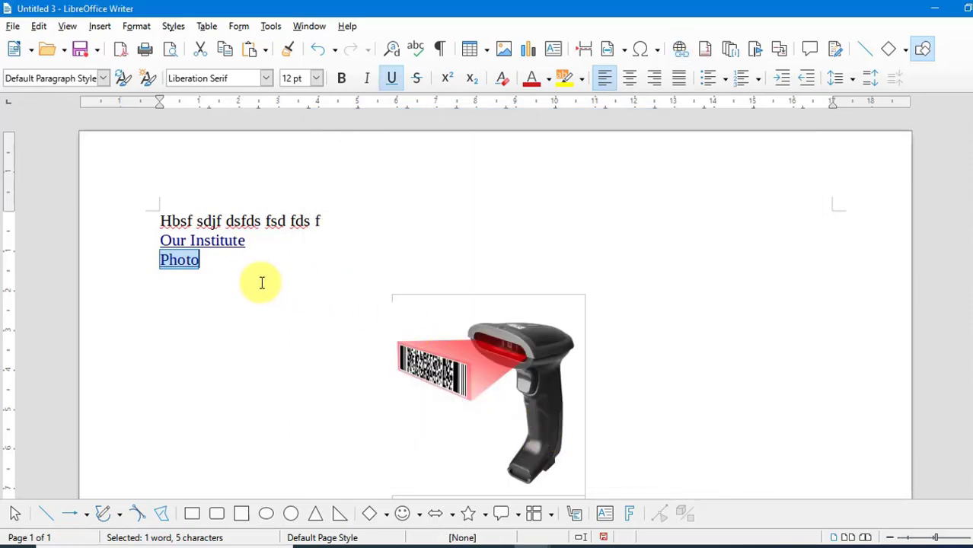
Follow the 'Photo' hyperlink to test it
left_click(176, 268)
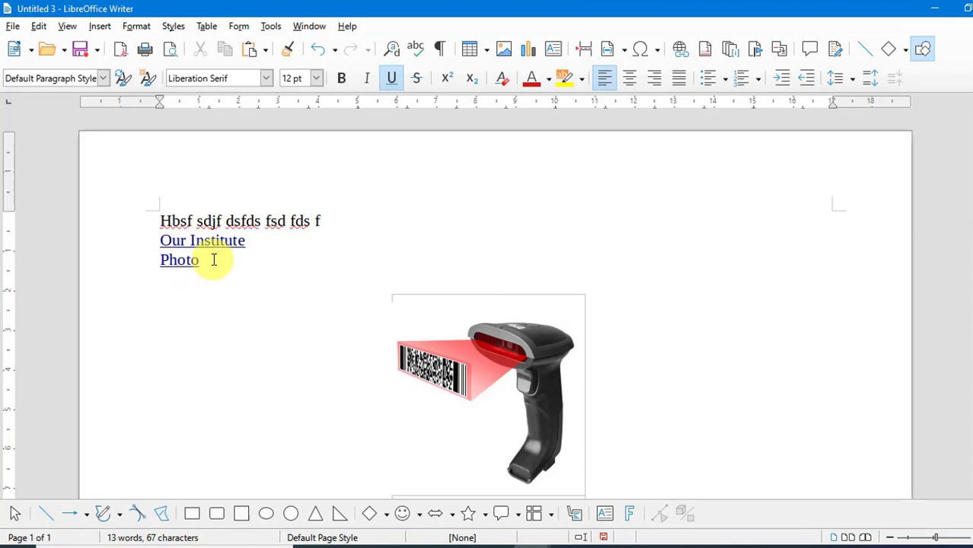
left_click(179, 260, "ctrl")
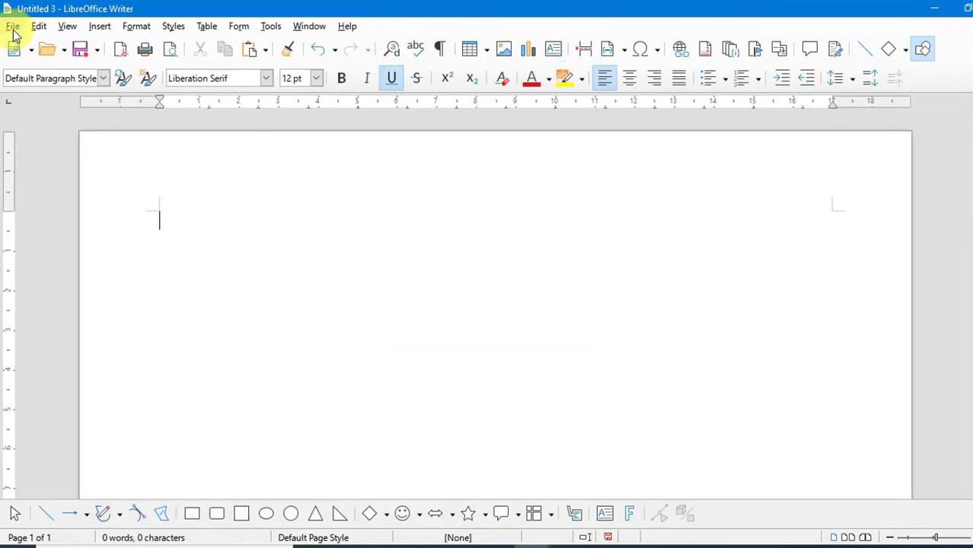
left_click(99, 29)
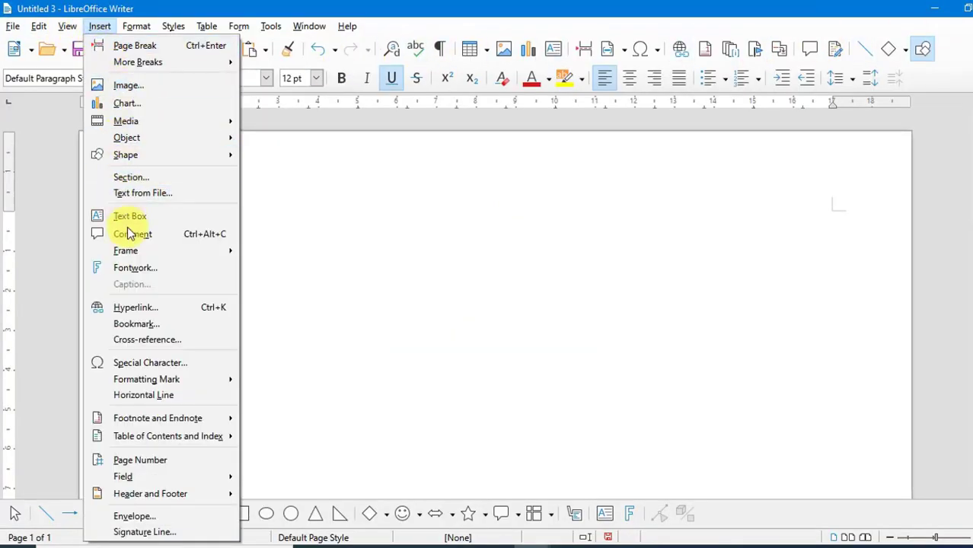
left_click(459, 279)
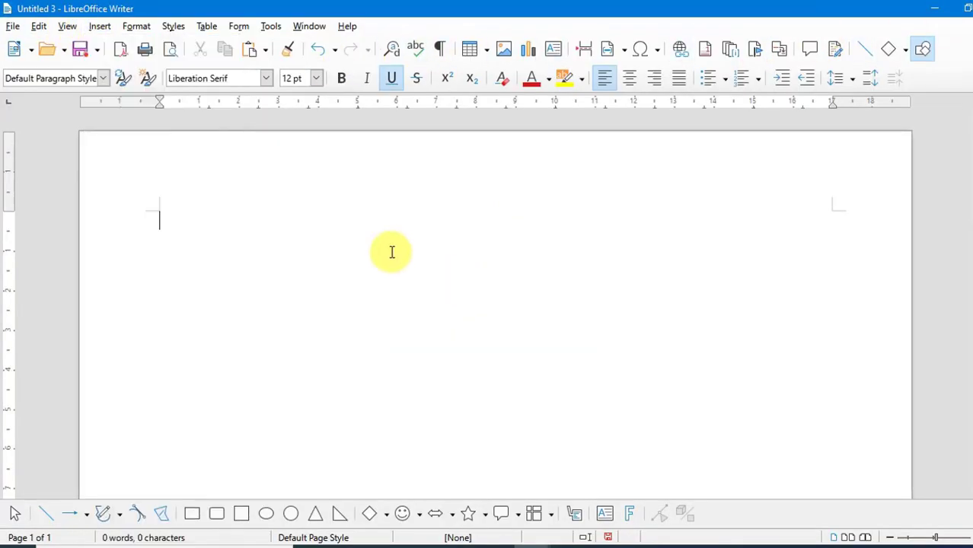
left_click(13, 25)
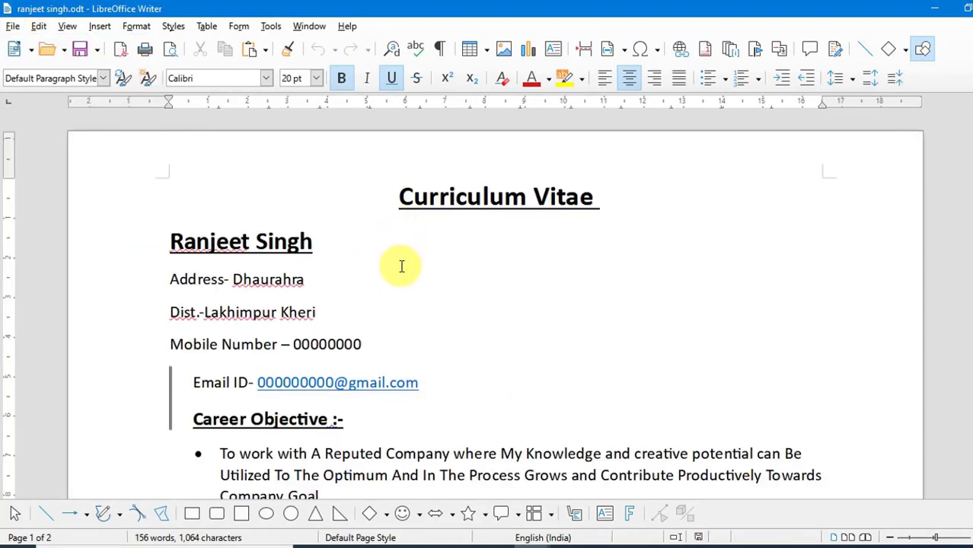
left_click(99, 26)
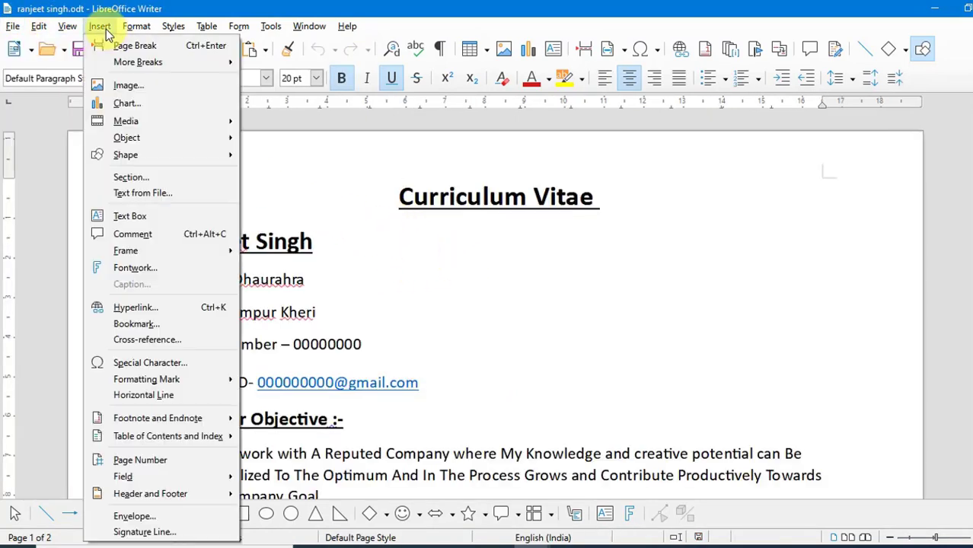
left_click(137, 325)
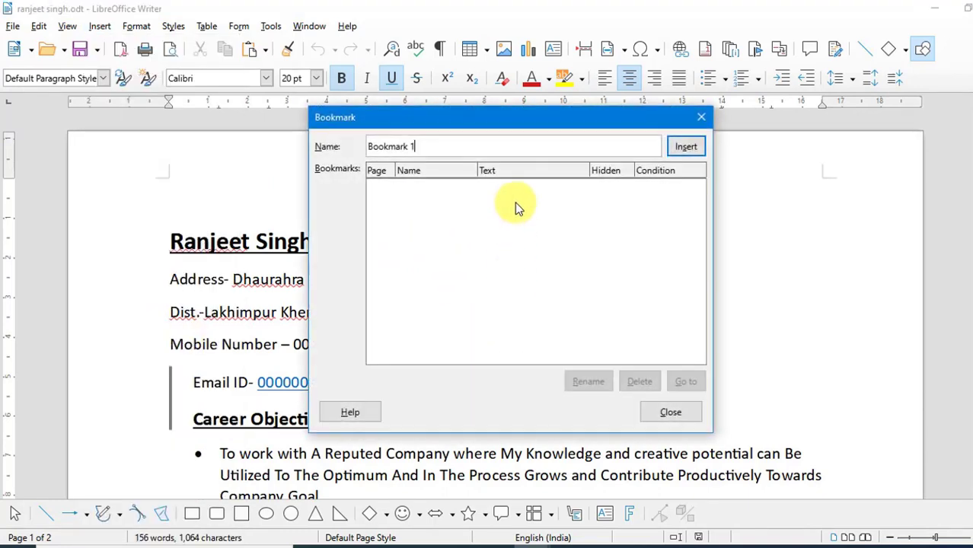
left_click_drag(519, 117, 638, 169)
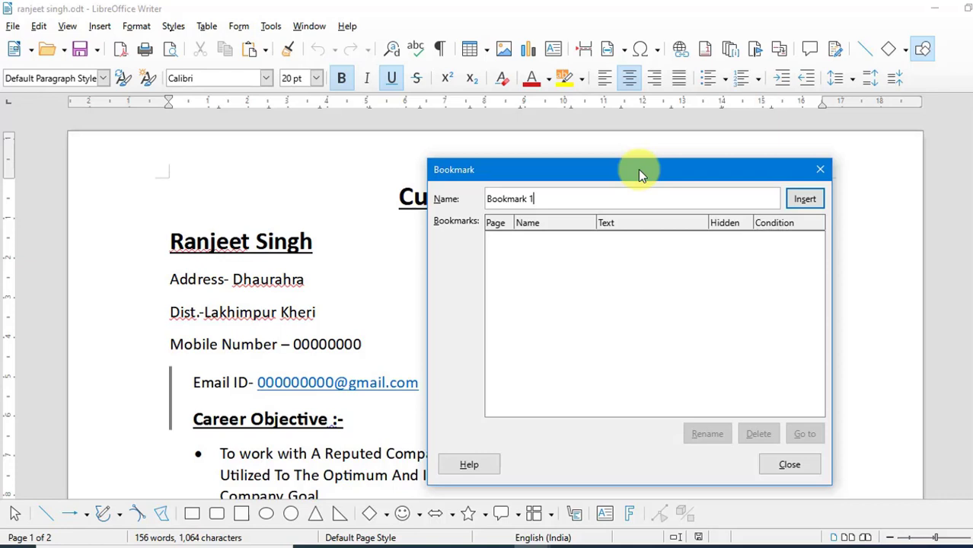
left_click(820, 169)
Select the Email ID line and insert a bookmark named 'email 1' for it
scroll(326, 285, "down", 3)
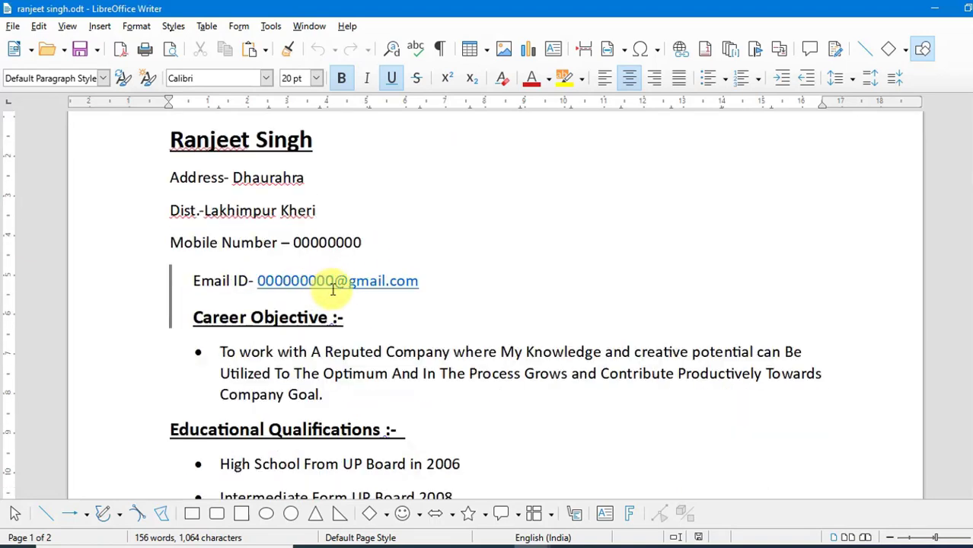
left_click_drag(427, 279, 185, 278)
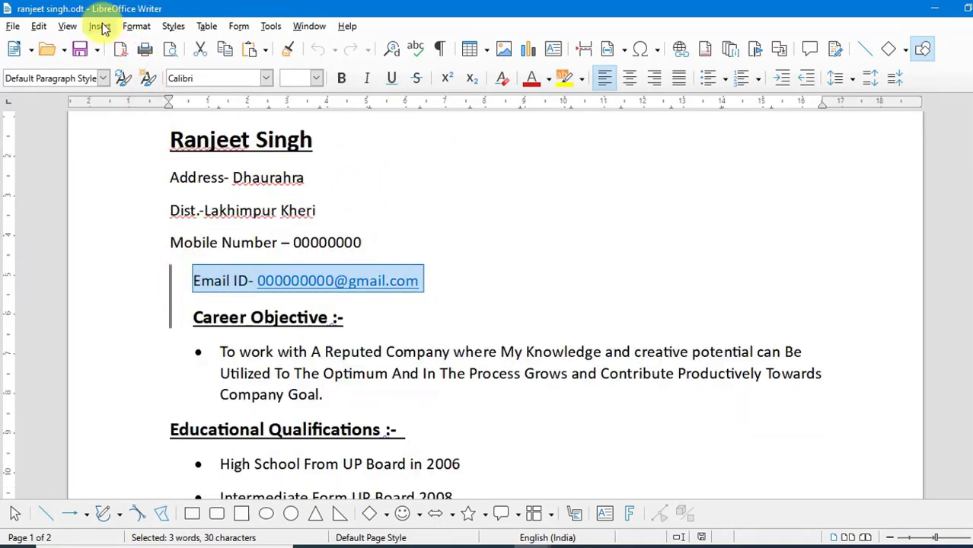
left_click(102, 27)
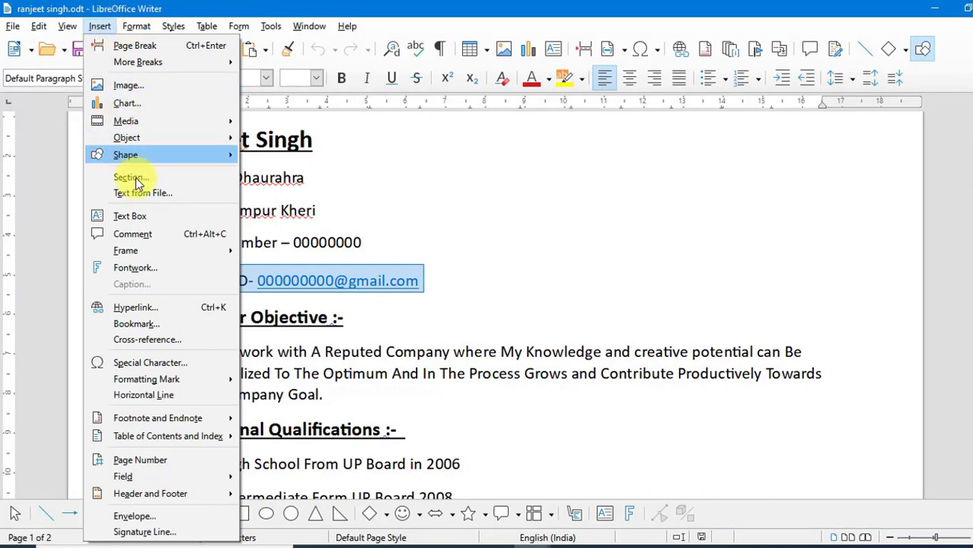
left_click(137, 324)
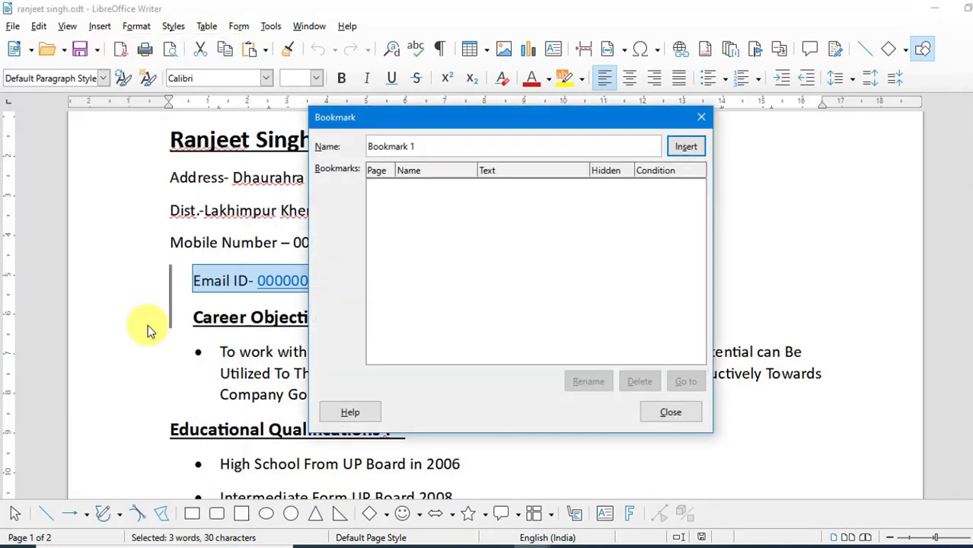
left_click_drag(439, 154, 321, 145)
type("email")
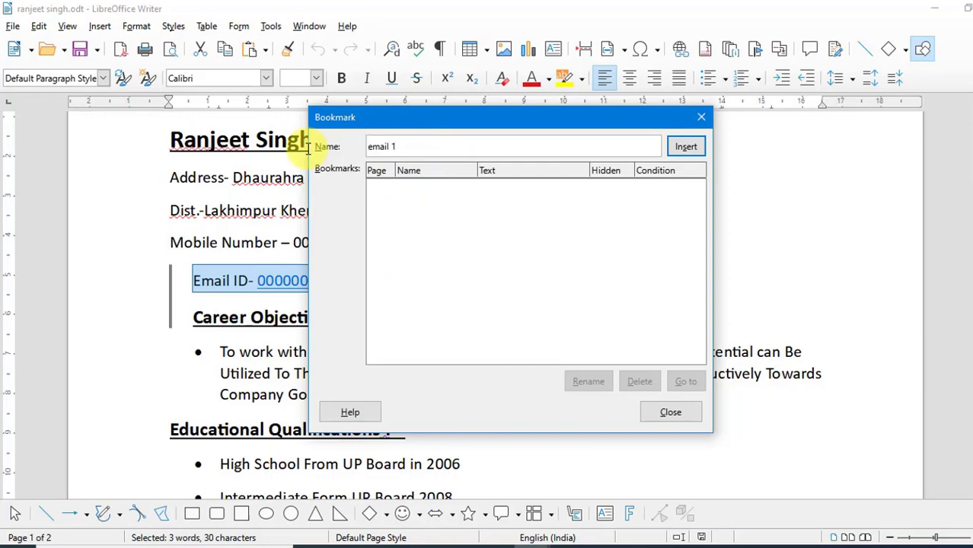
left_click(689, 148)
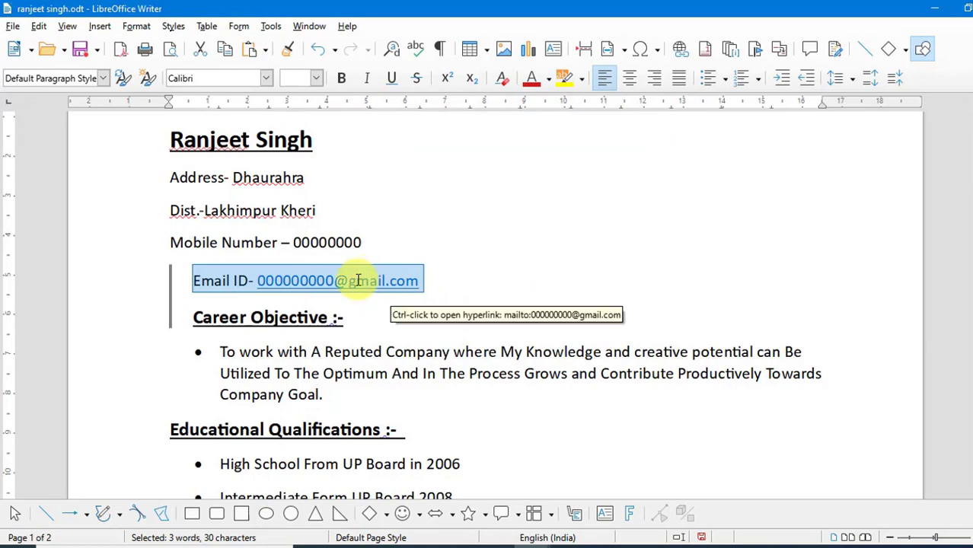
Select the 'Language Know' line and insert a bookmark for it named 'know language'
scroll(457, 380, "down", 6)
scroll(470, 380, "down", 8)
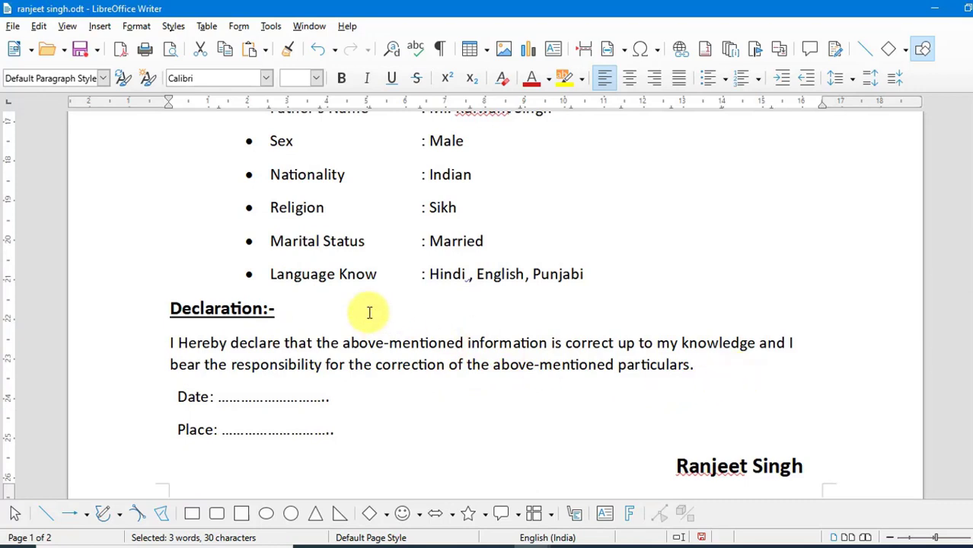
scroll(369, 312, "up", 1)
triple_click(577, 320)
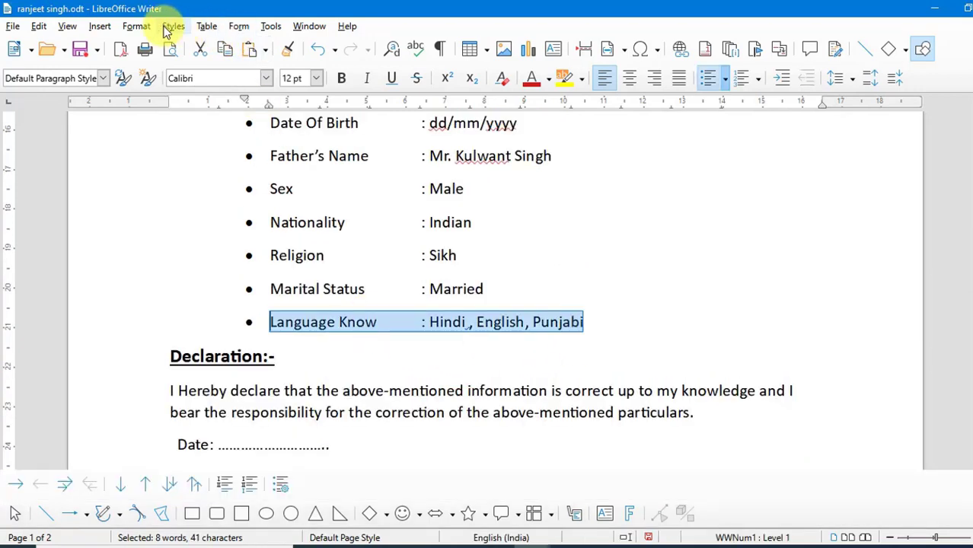
left_click(100, 26)
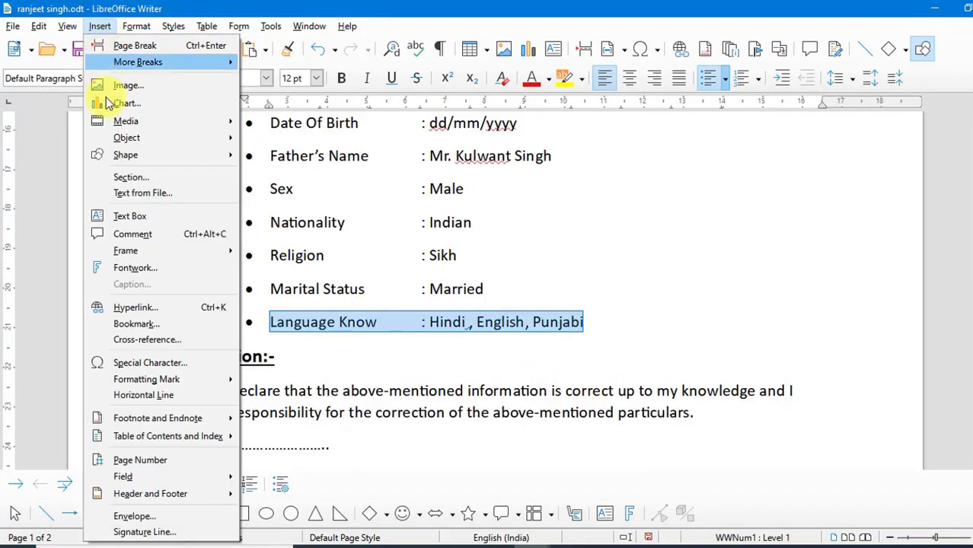
left_click(137, 323)
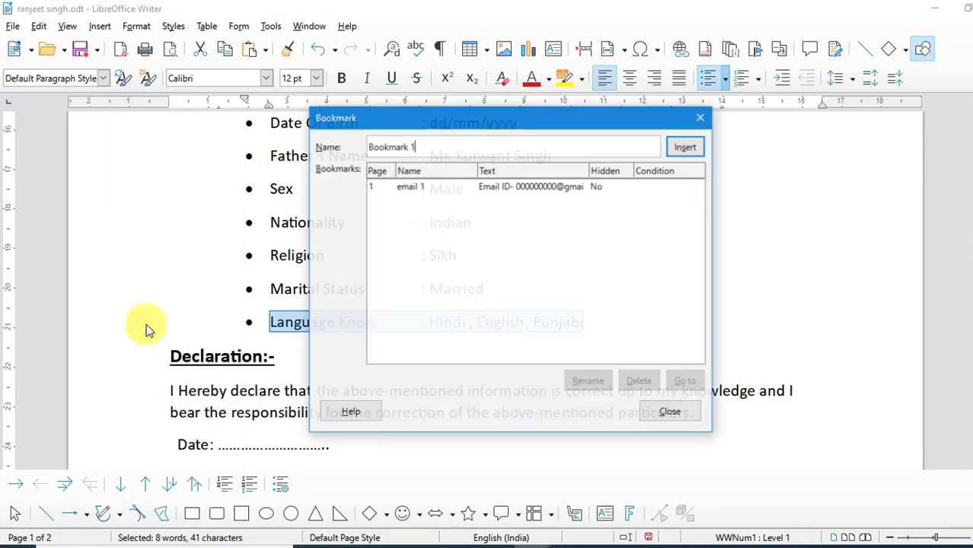
left_click_drag(428, 147, 354, 156)
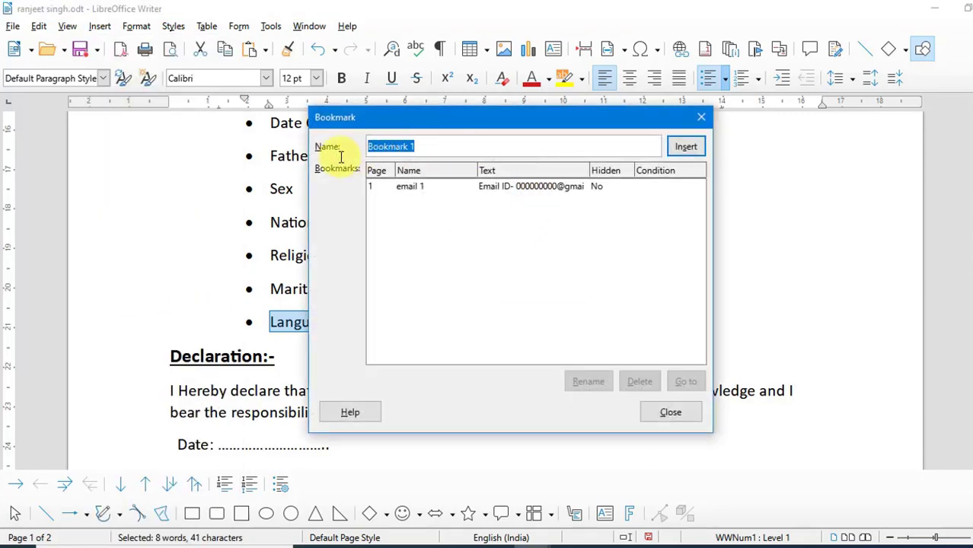
type("know la")
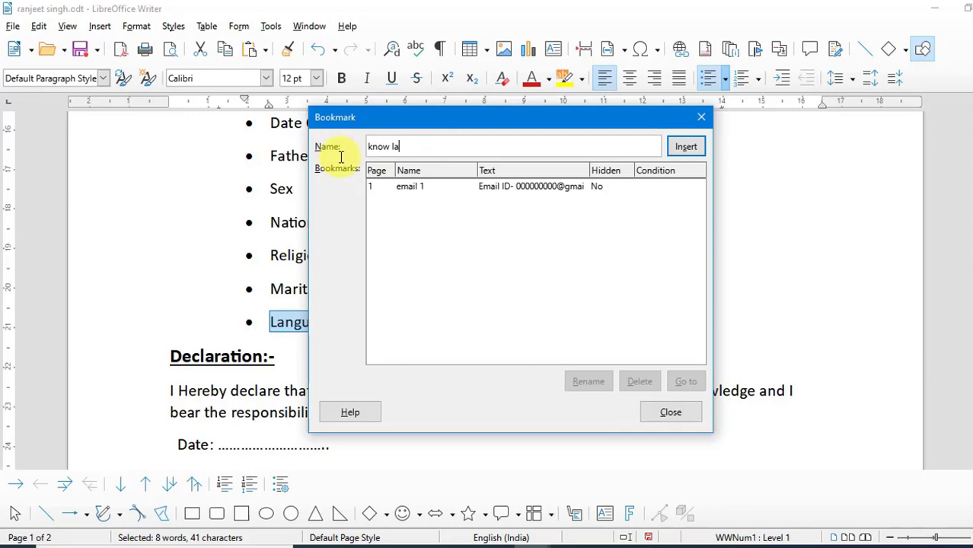
type("nguage")
left_click(686, 146)
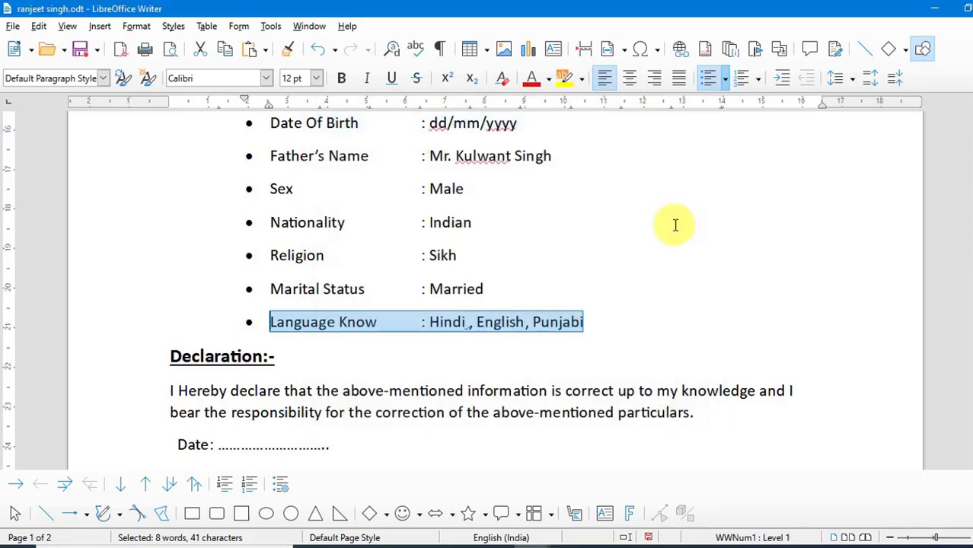
left_click(625, 338)
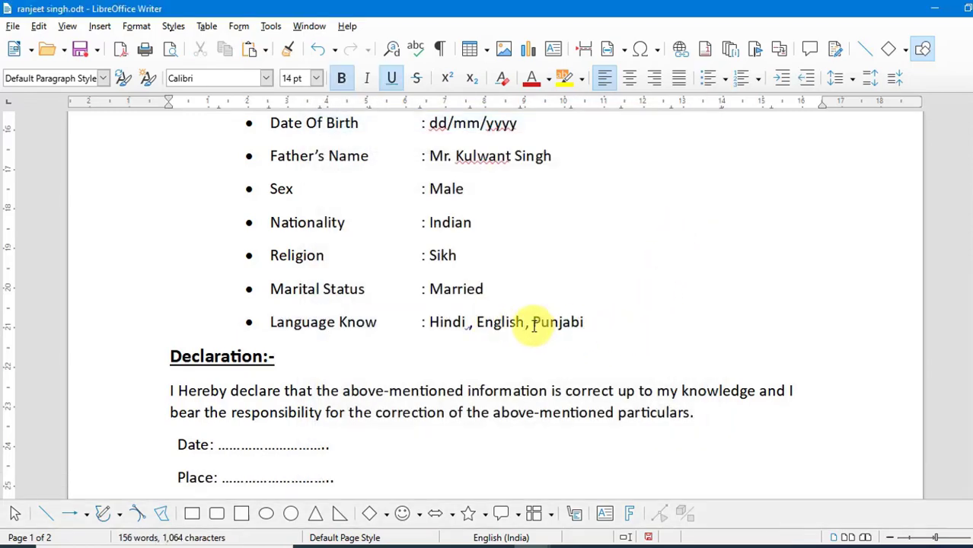
Type the filler text 'ert ret er ter t et et et' on the second page
scroll(625, 386, "down", 5)
left_click(362, 382)
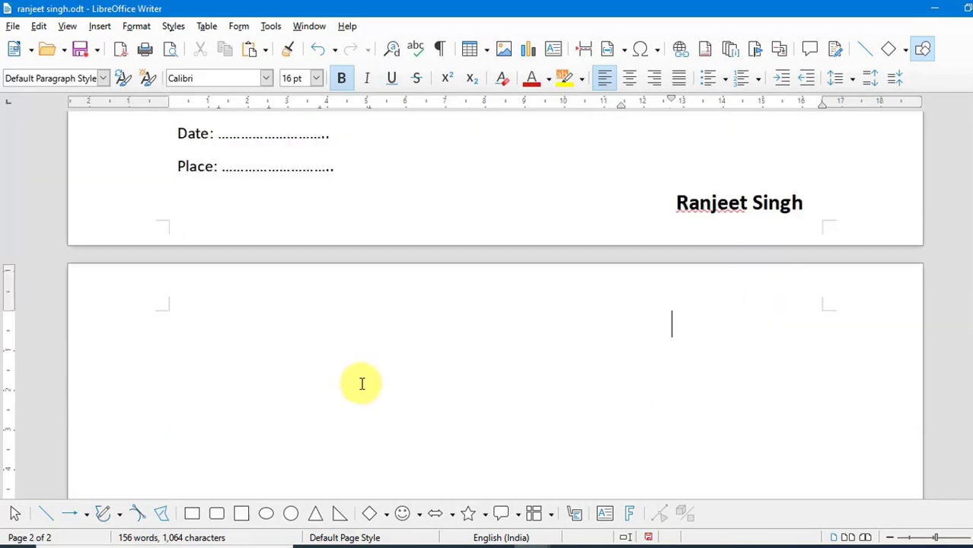
type("ert ret er ter t et et et")
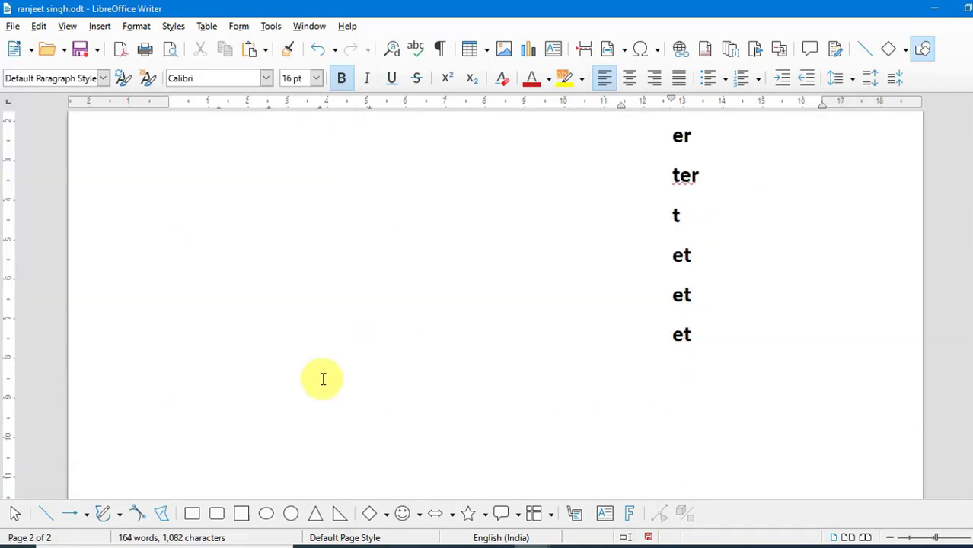
Use the Bookmark dialog to jump to the 'email 1' and 'know language' bookmarks
left_click(100, 26)
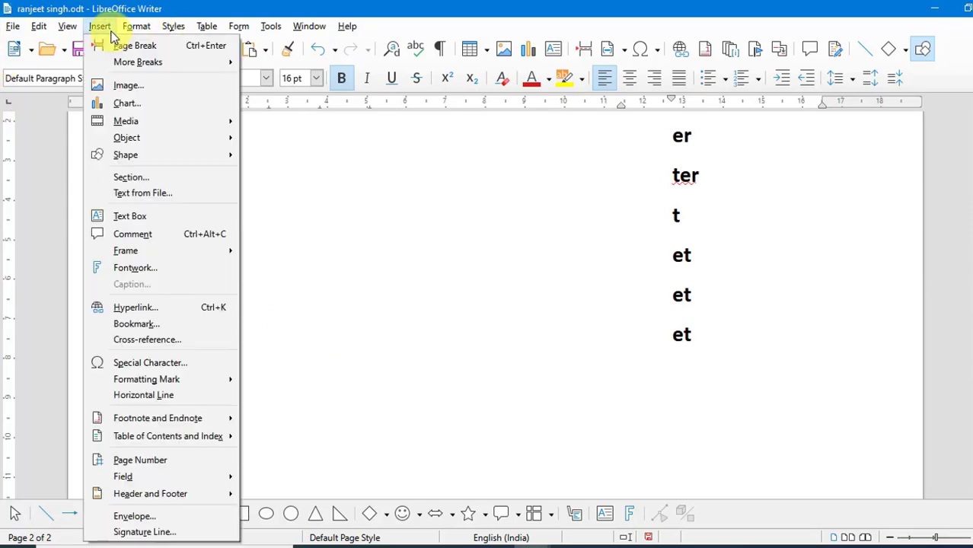
left_click(124, 323)
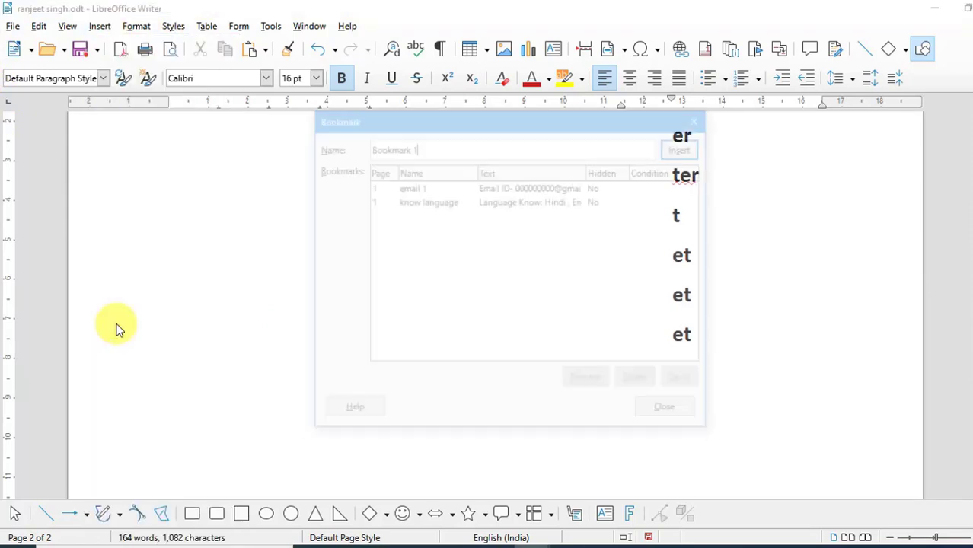
left_click(412, 188)
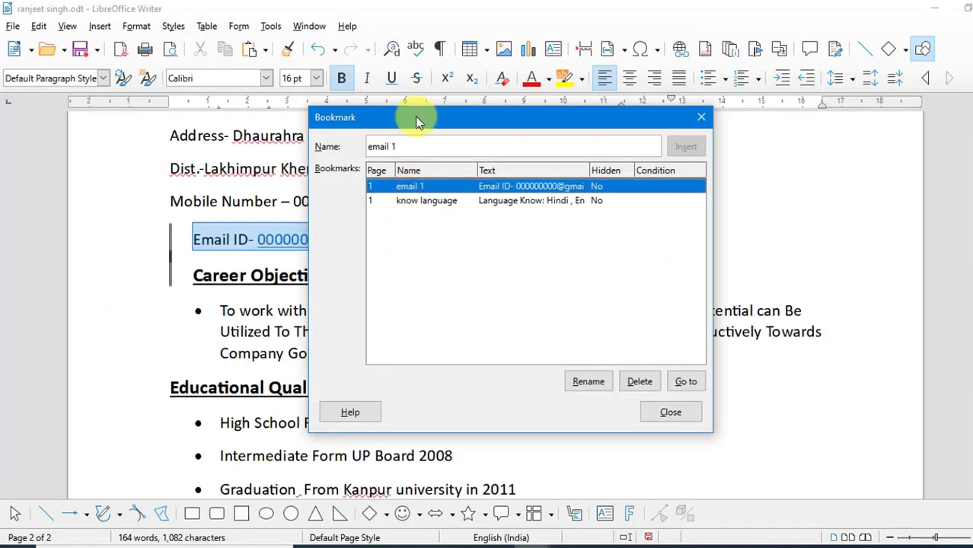
left_click_drag(415, 116, 419, 309)
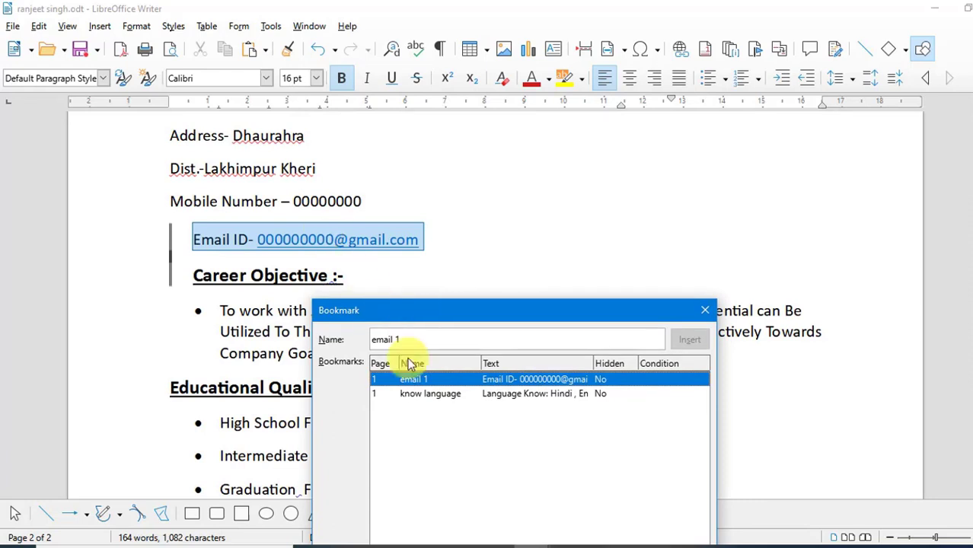
left_click(412, 393)
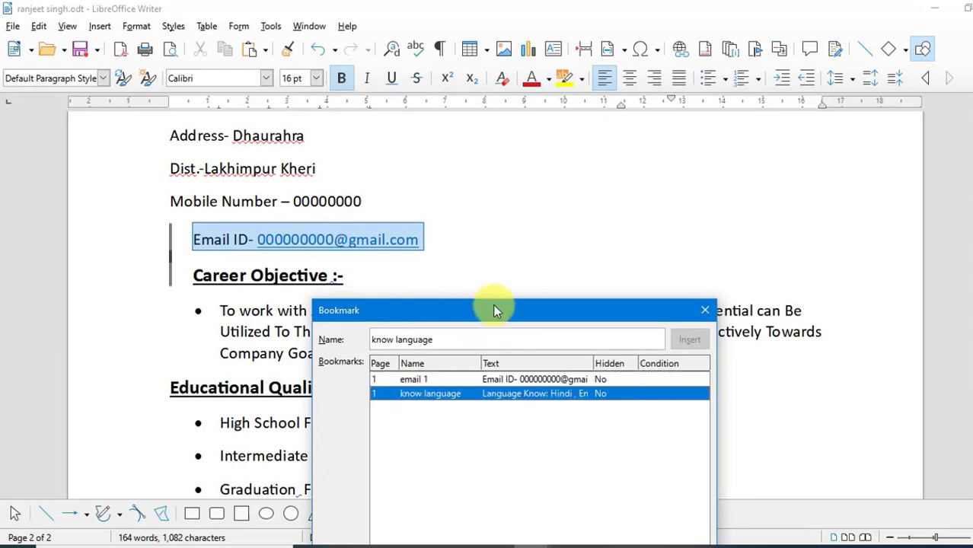
left_click_drag(497, 310, 516, 128)
left_click(706, 393)
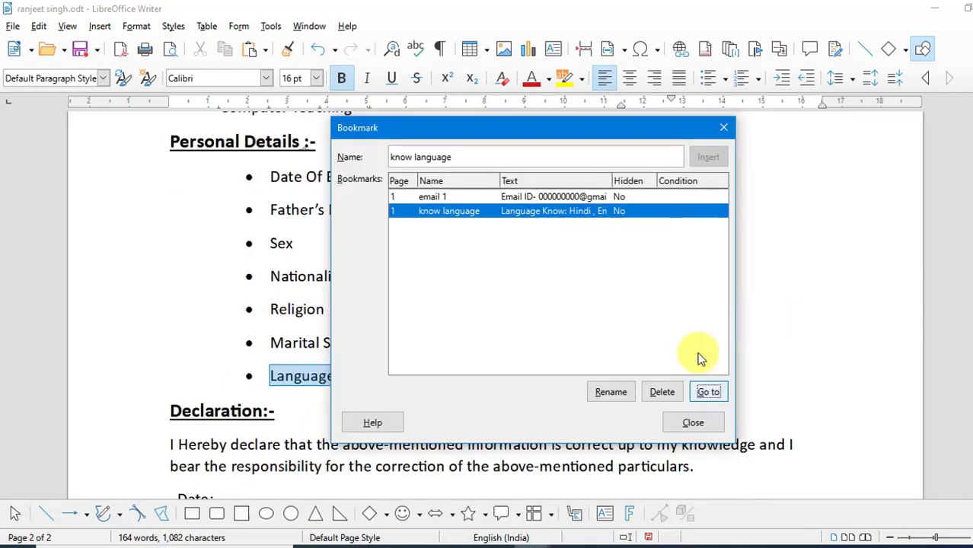
left_click_drag(631, 133, 423, 38)
left_click(516, 40)
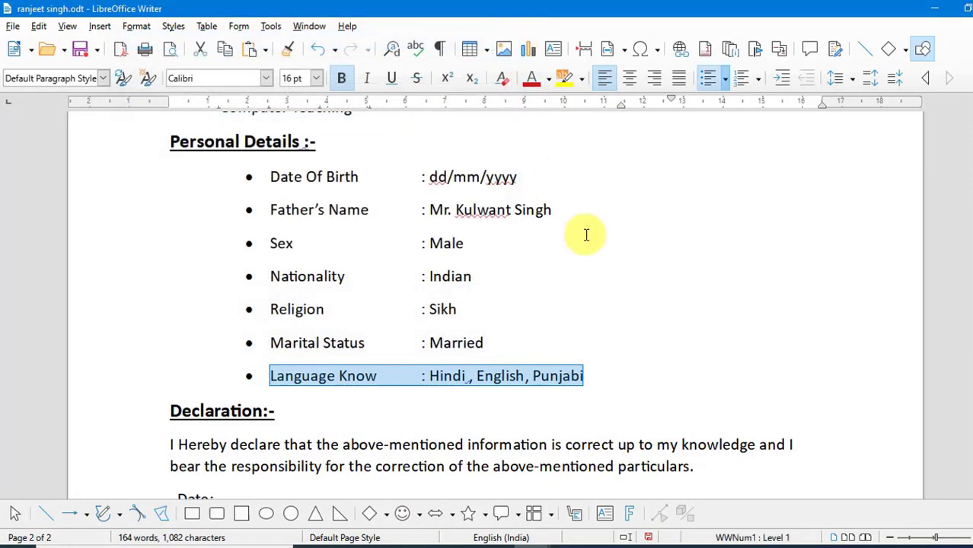
Open Special Characters and browse the characters of the Kruti Dev 010 font without inserting any
scroll(582, 232, "up", 10)
scroll(579, 221, "up", 1)
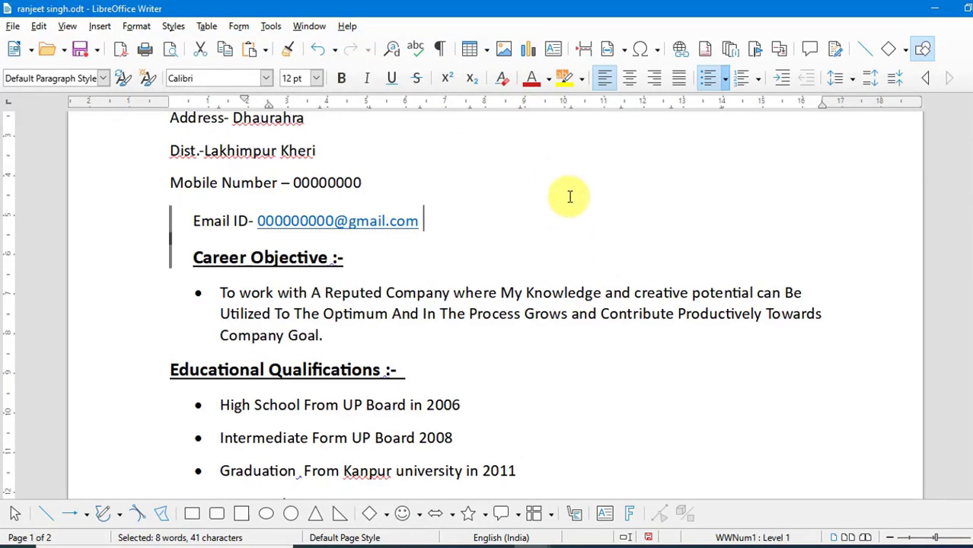
scroll(569, 196, "up", 3)
left_click(569, 197)
left_click(99, 27)
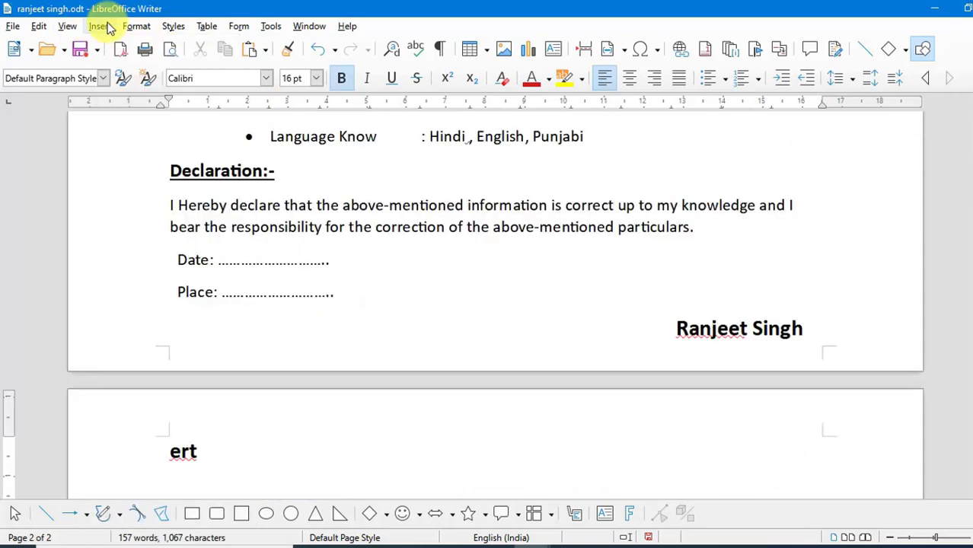
left_click(99, 26)
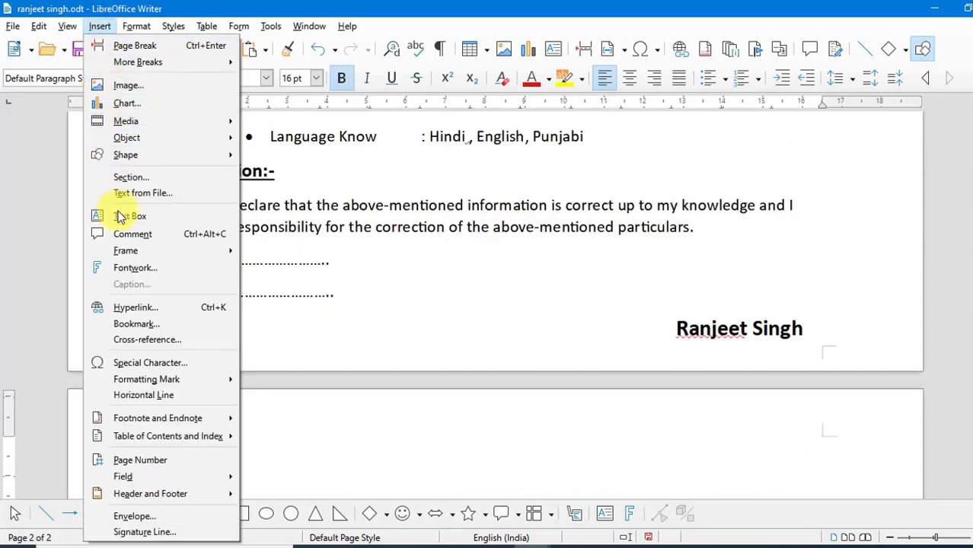
left_click(144, 364)
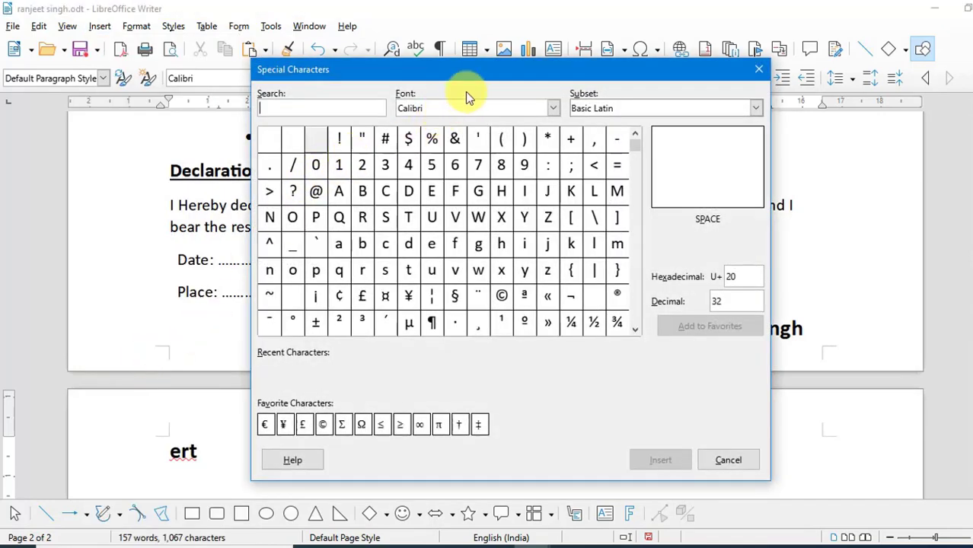
left_click_drag(474, 74, 544, 53)
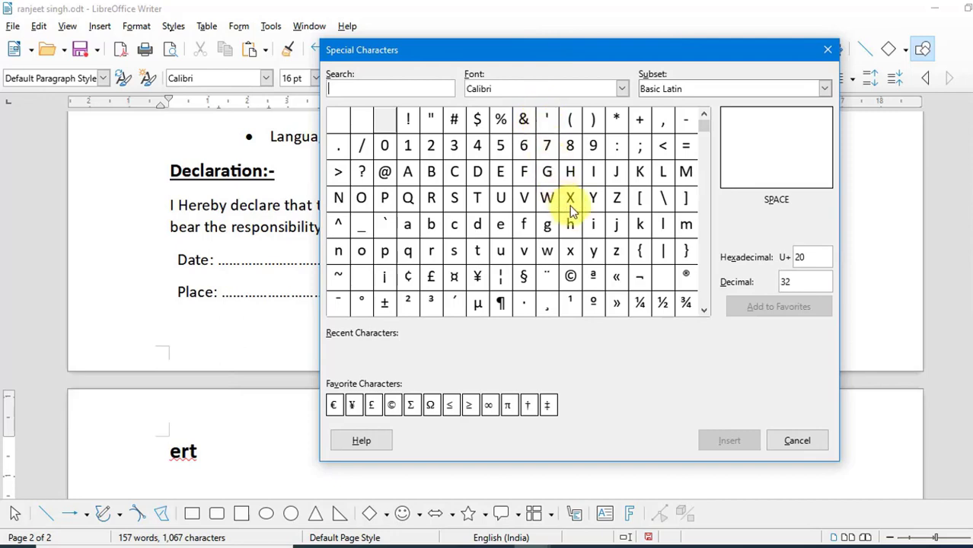
left_click_drag(705, 134, 706, 148)
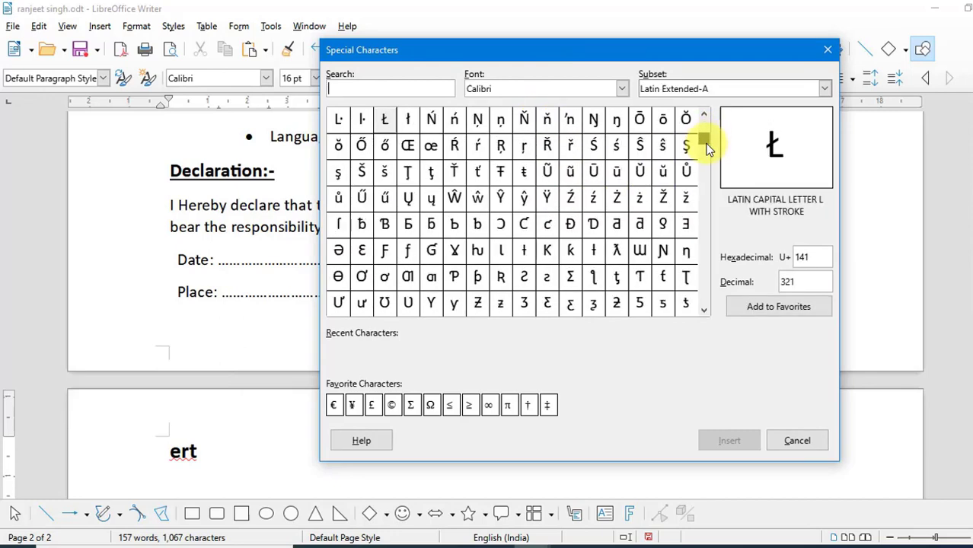
left_click(623, 92)
left_click_drag(623, 130, 625, 242)
left_click(563, 333)
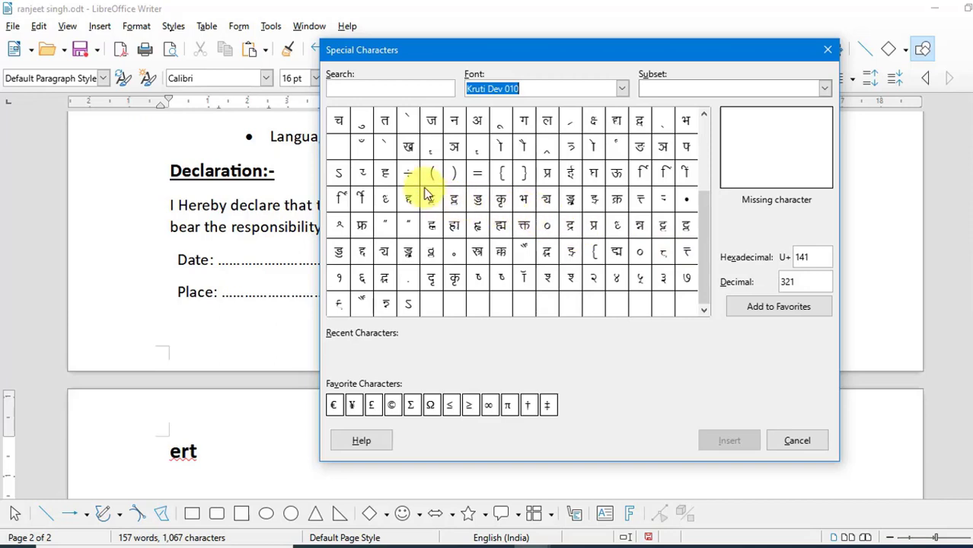
left_click(363, 147)
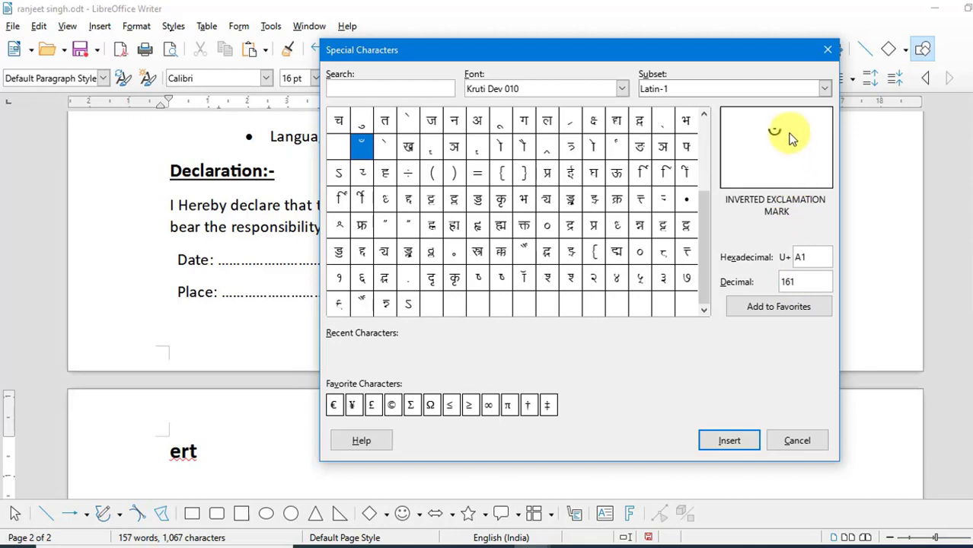
left_click(545, 150)
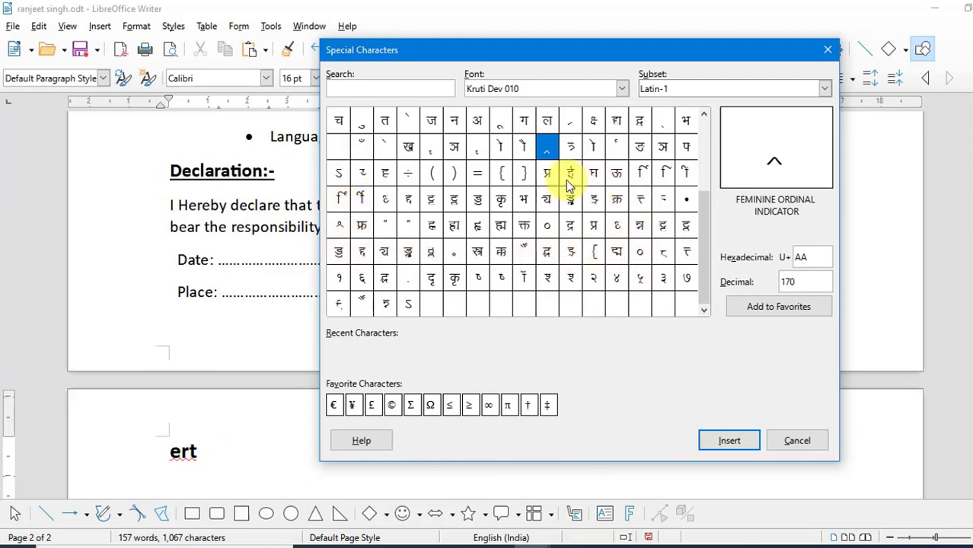
left_click(435, 181)
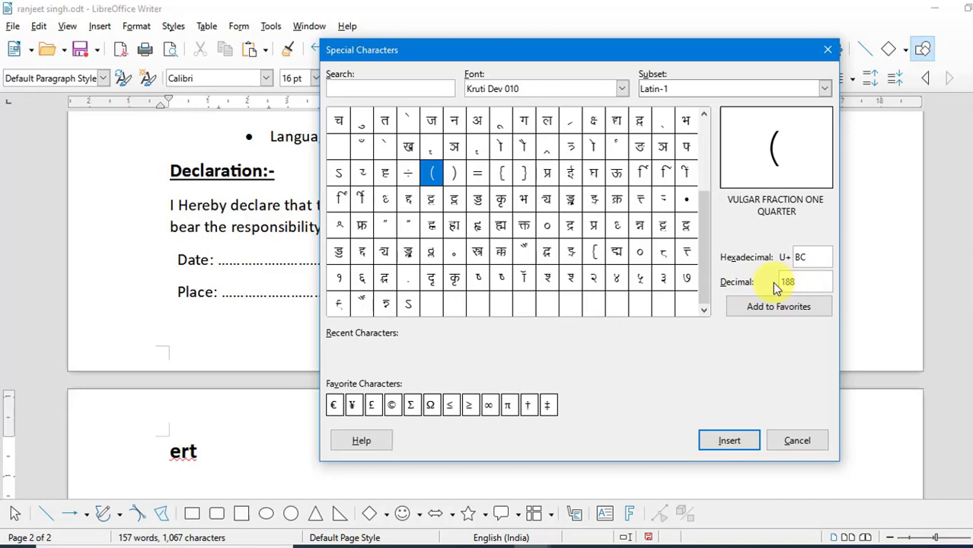
left_click(825, 53)
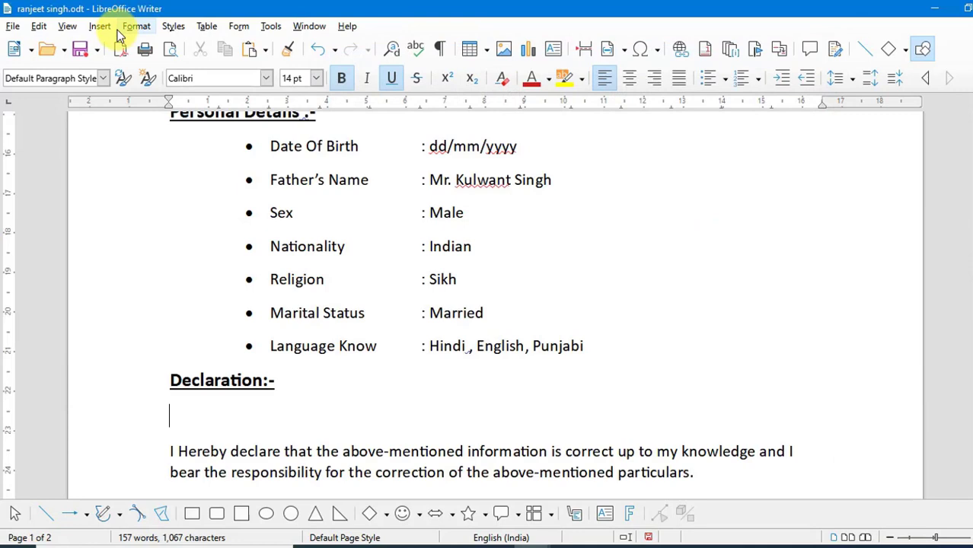
Insert a horizontal line below the 'Declaration:-' heading
left_click(101, 29)
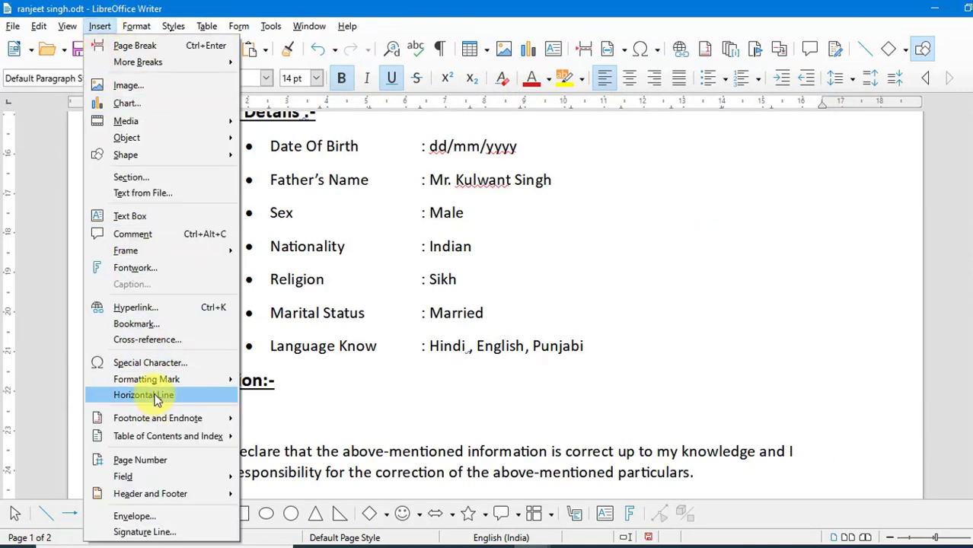
left_click(156, 397)
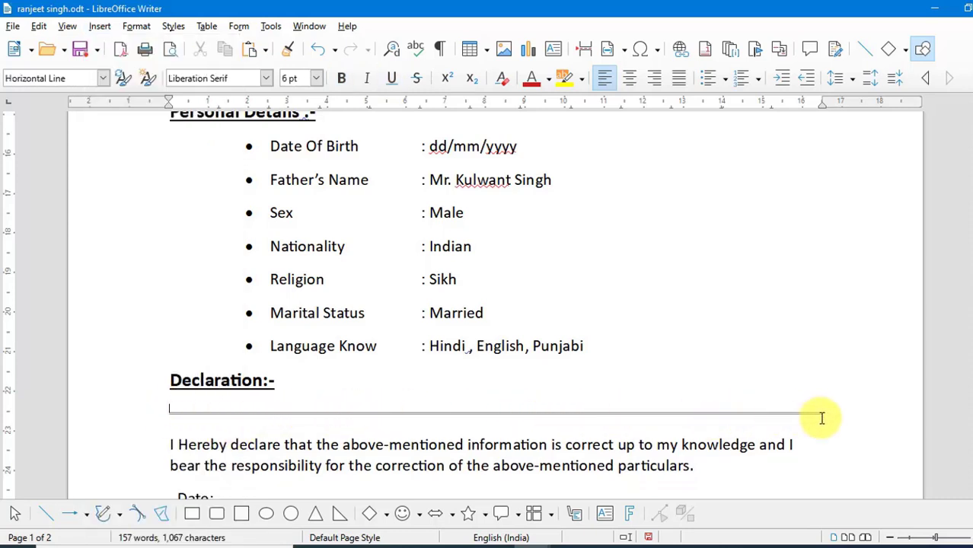
Add an empty paragraph above the 'Declaration:-' heading and insert a horizontal line there
left_click(175, 370)
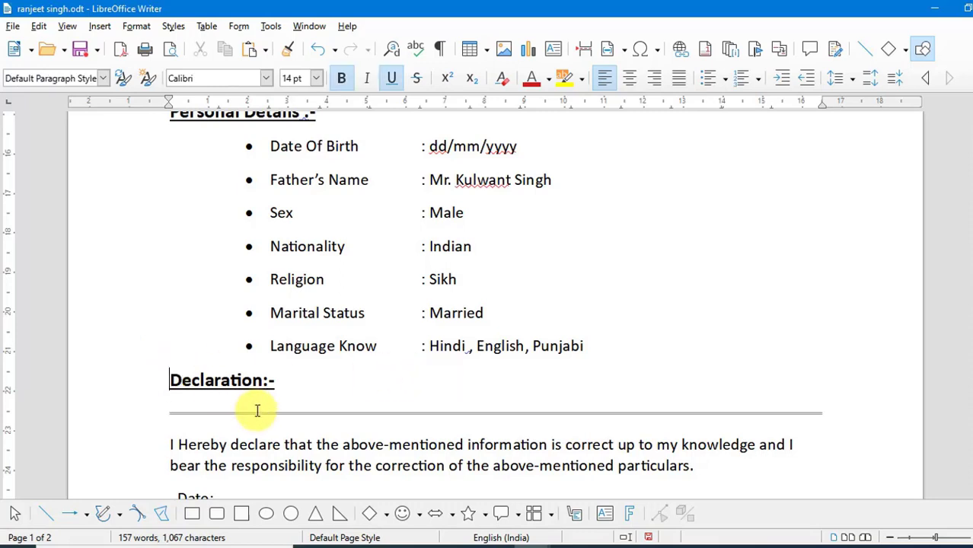
key("Return")
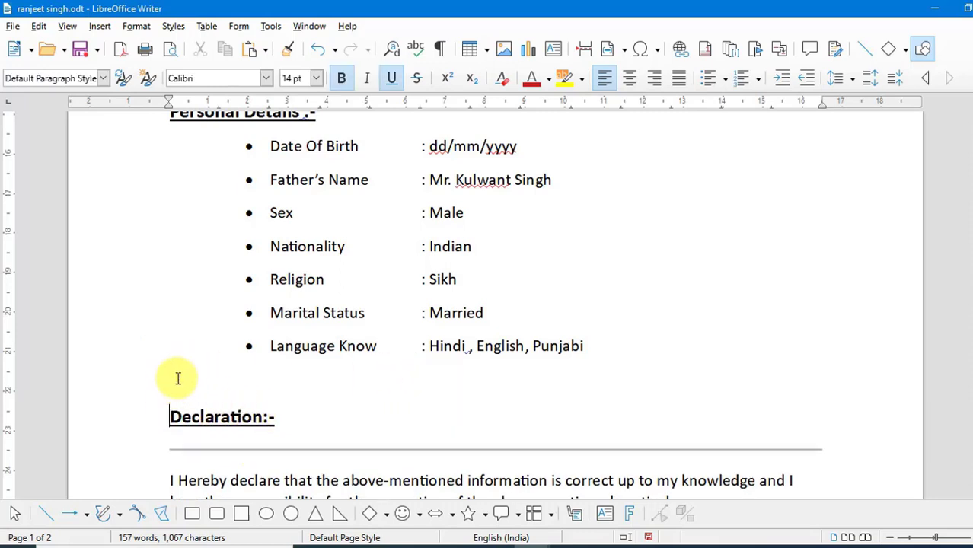
left_click(100, 25)
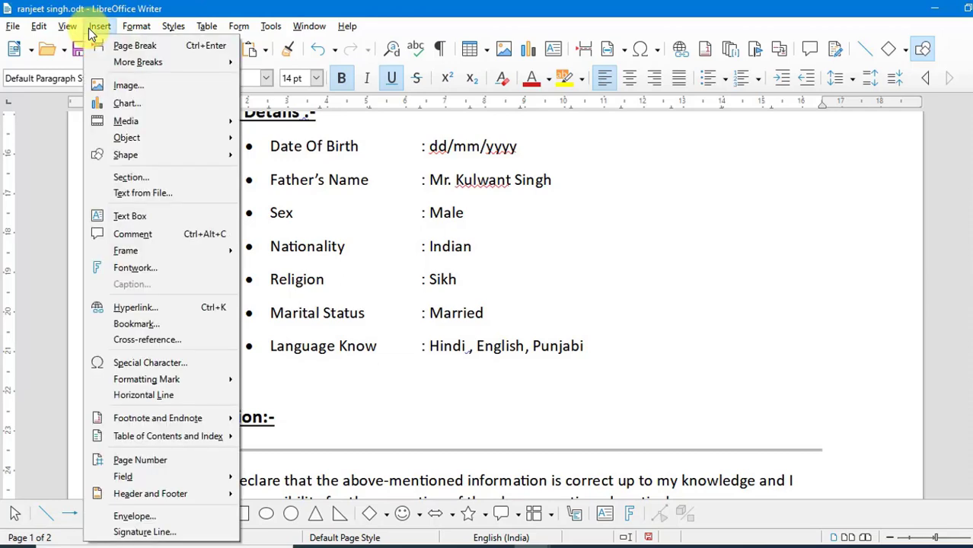
left_click(181, 395)
scroll(278, 406, "down", 3)
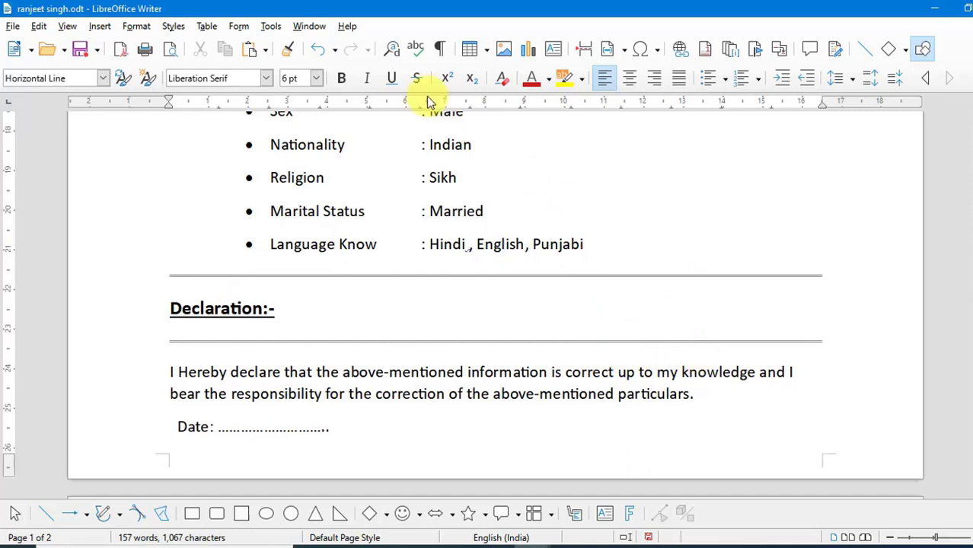
key("ctrl+End")
left_click(99, 25)
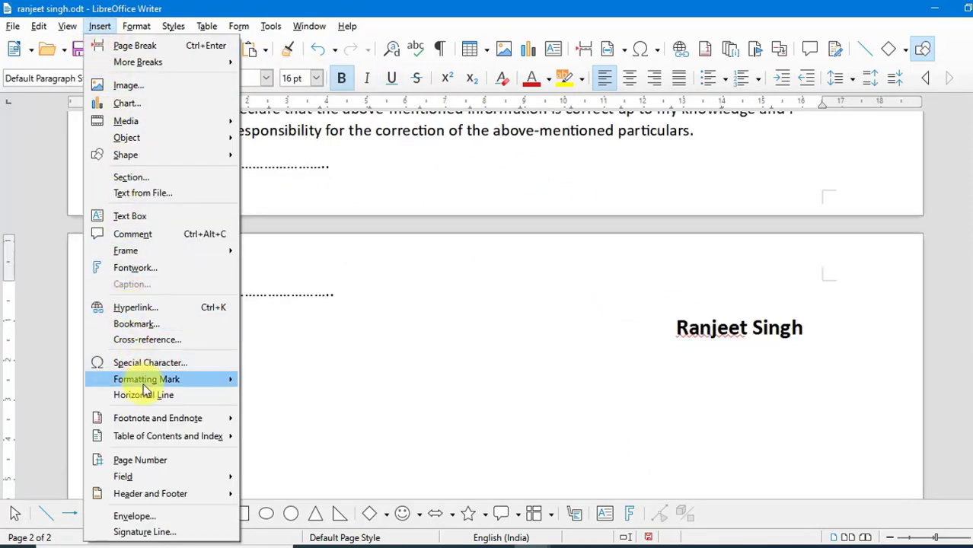
mouse_move(196, 419)
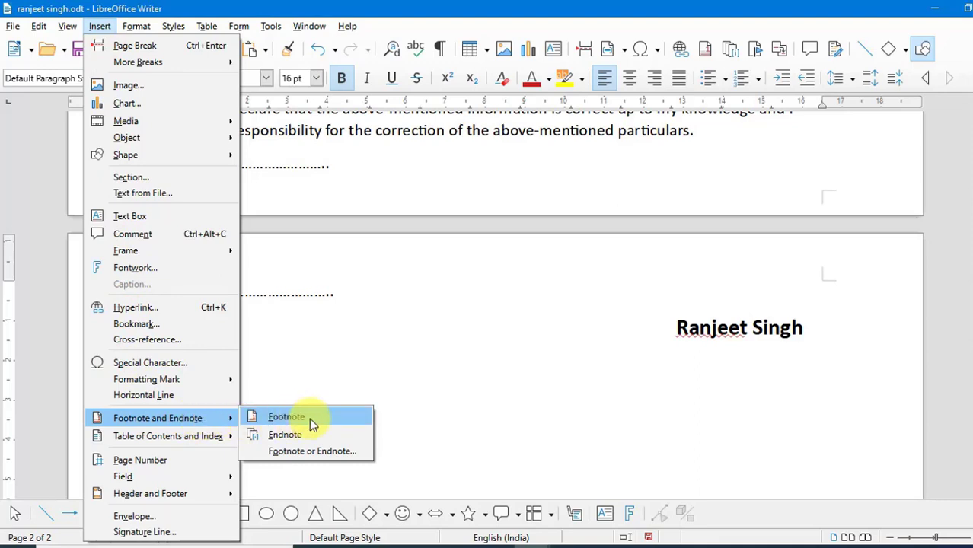
left_click(402, 356)
Select the surname in the name heading and insert a footnote reading 'Hsdfsdfiusdf fsiudhfs dfshfs fshfiusdhf sdf sfshfus'
scroll(402, 335, "up", 17)
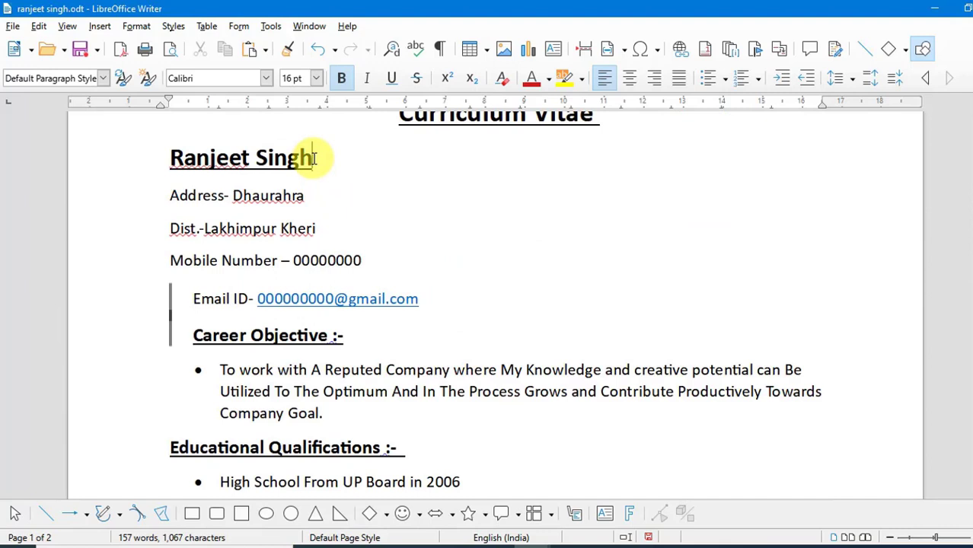
left_click_drag(313, 158, 253, 157)
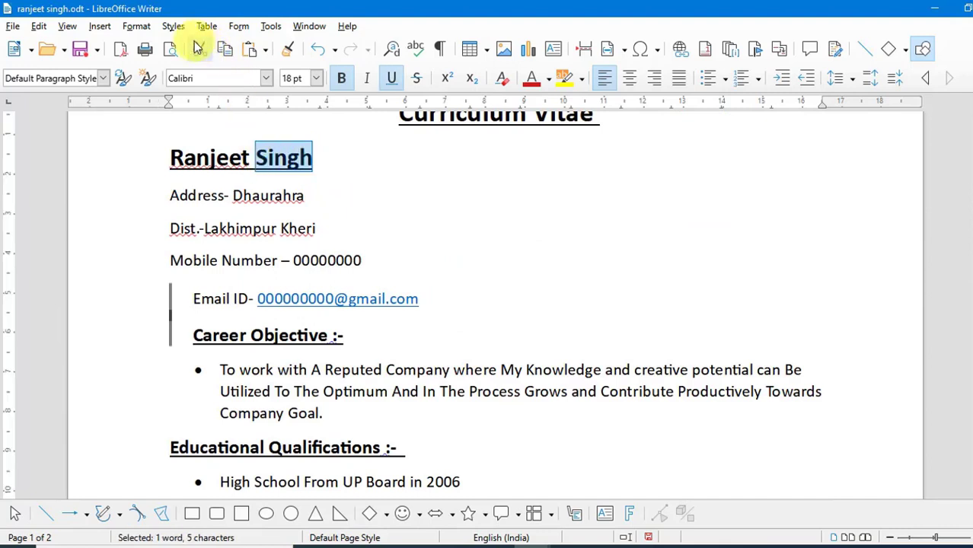
left_click(100, 26)
mouse_move(153, 440)
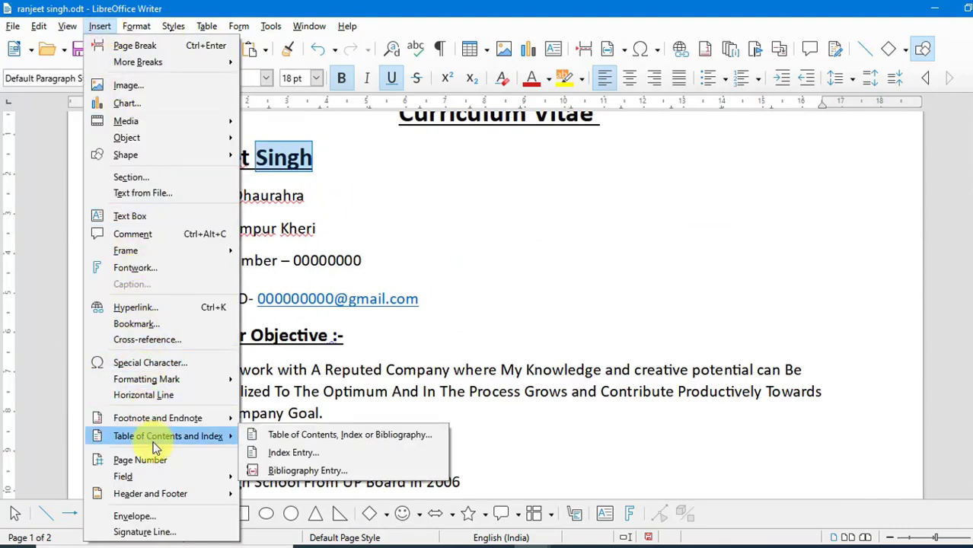
mouse_move(206, 420)
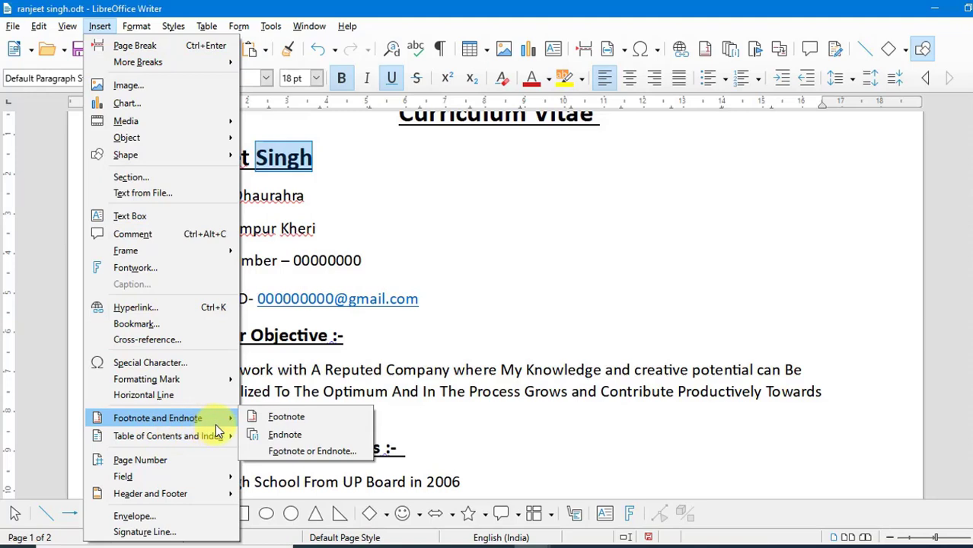
left_click(282, 420)
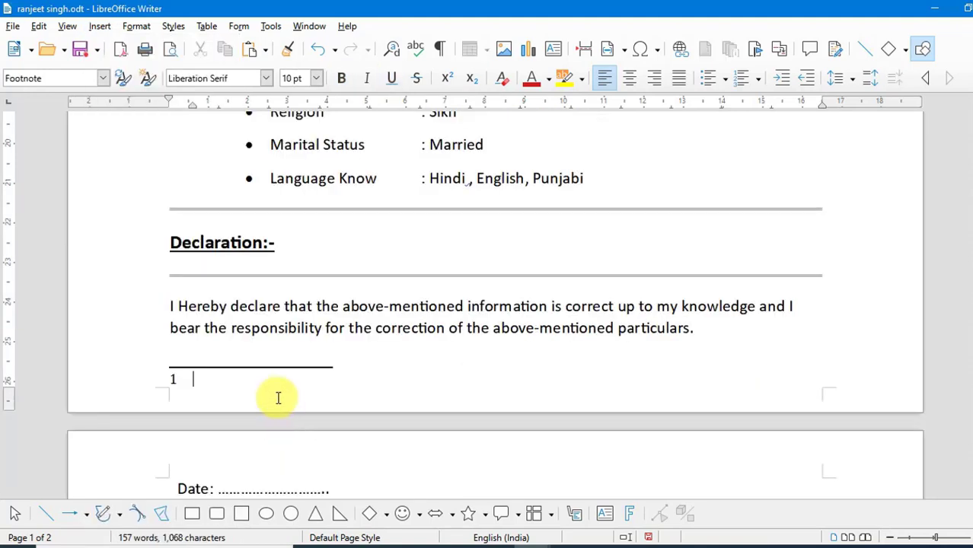
type("hsdfsdfiusdf fsiudhfs dfshfs fshfiusdhf")
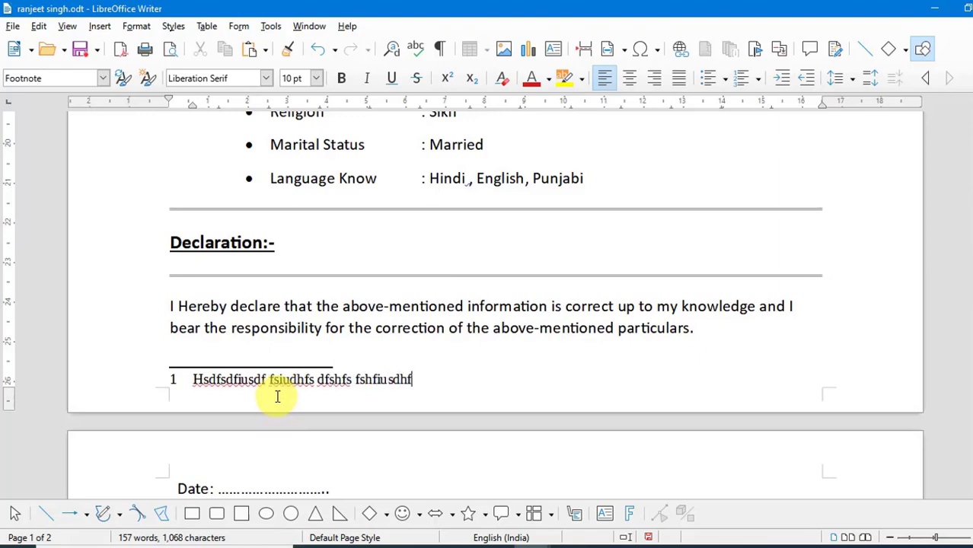
type(" sdf sfshfus")
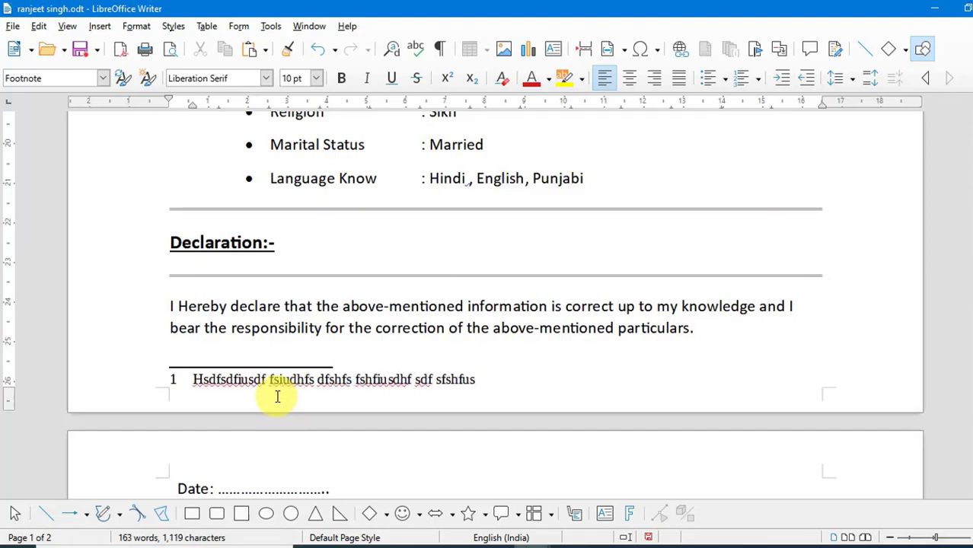
Follow the footnote anchor after the name and examine the footnote text and its tooltip
scroll(277, 396, "up", 15)
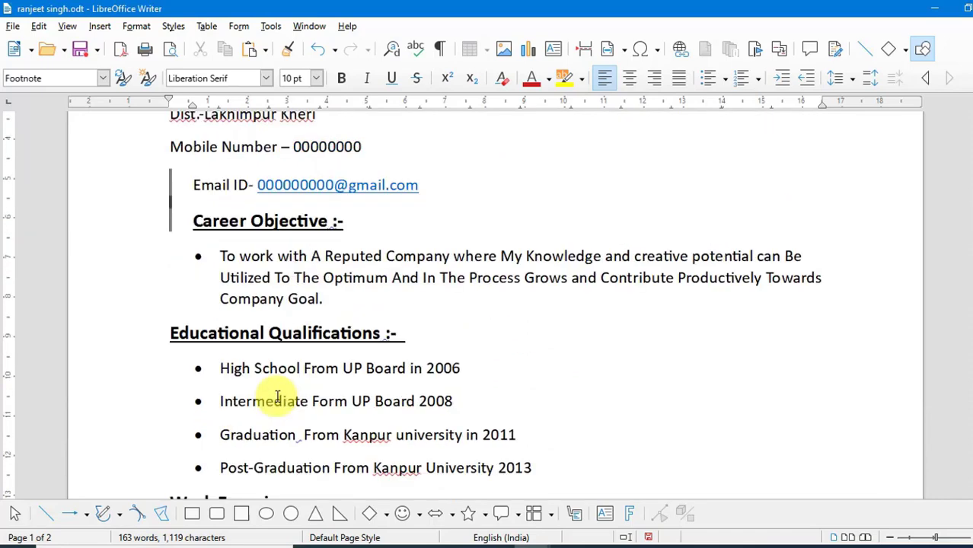
scroll(277, 396, "up", 5)
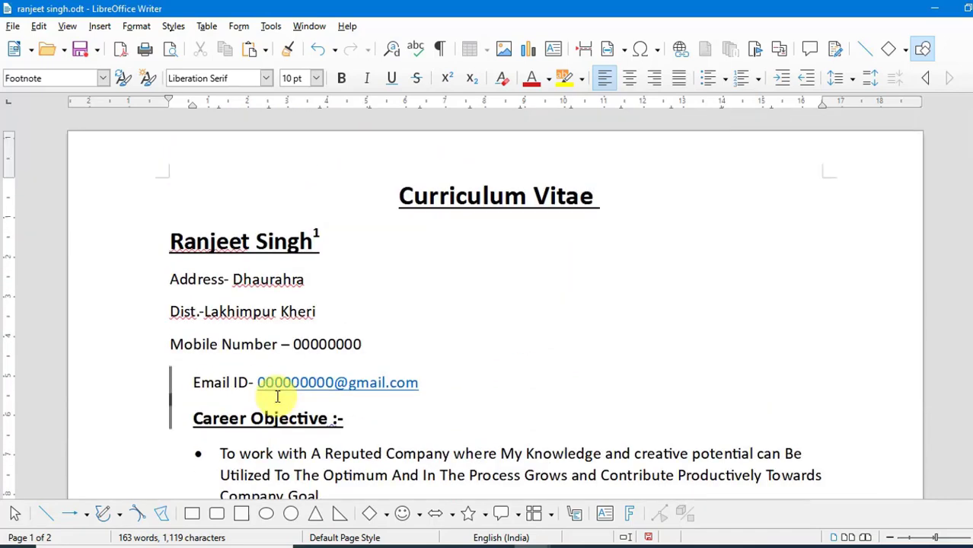
left_click(316, 241)
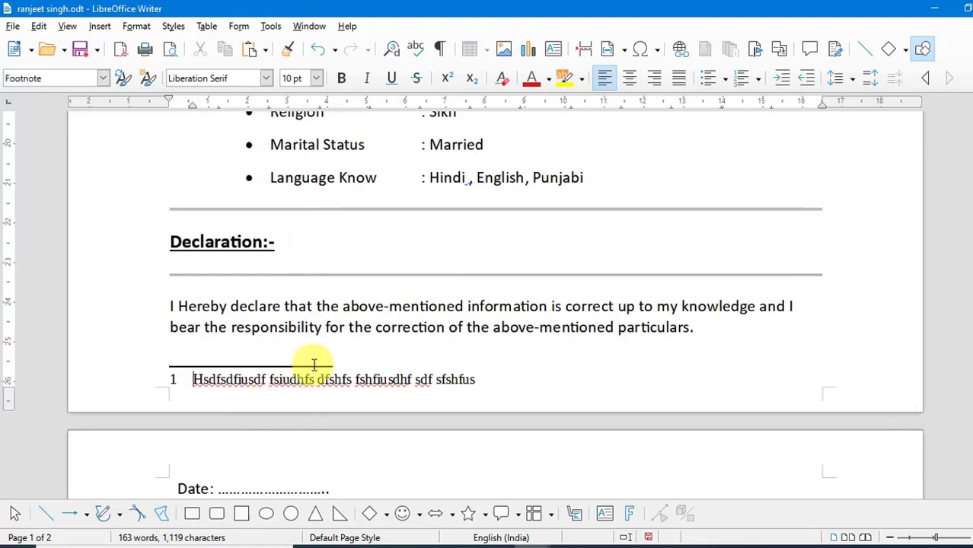
scroll(315, 365, "up", 5)
scroll(315, 364, "up", 5)
scroll(342, 289, "up", 4)
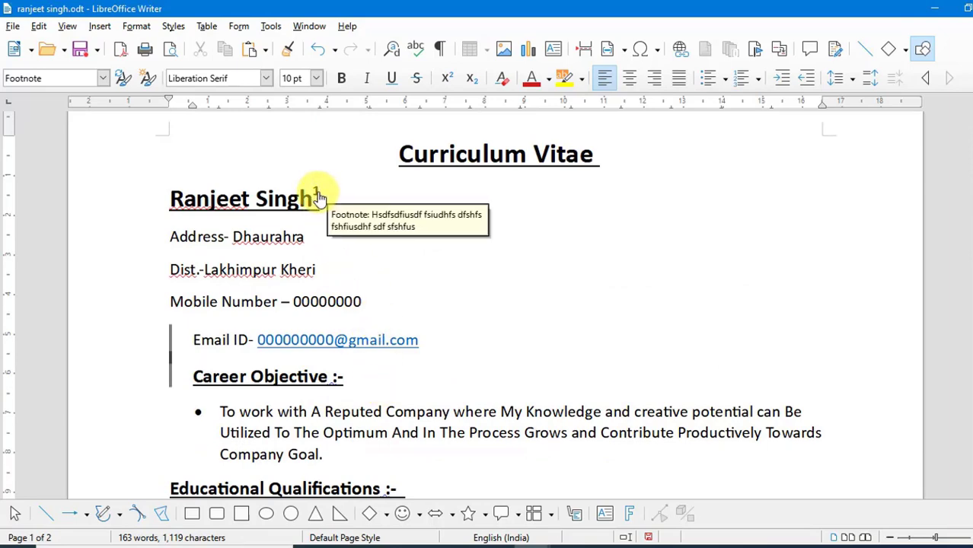
scroll(384, 369, "down", 3)
scroll(383, 369, "down", 7)
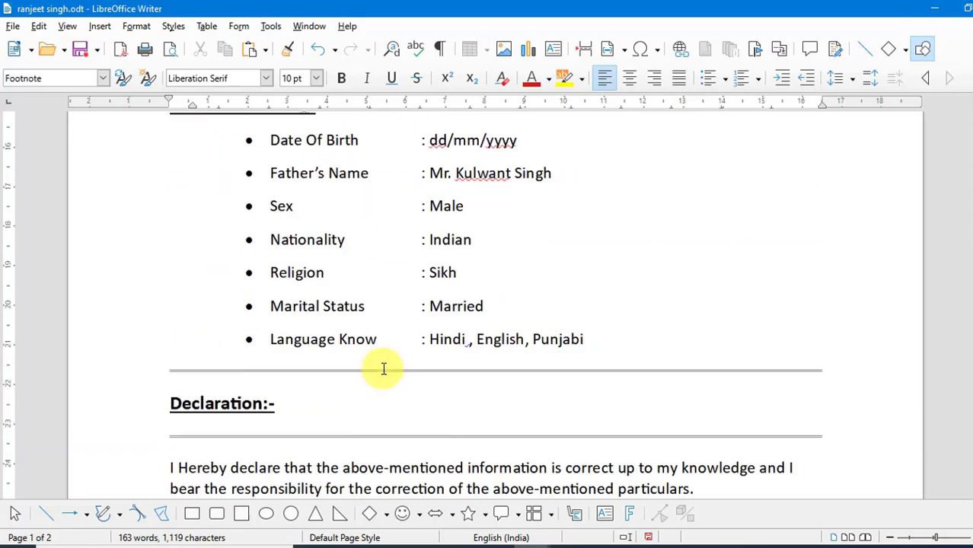
scroll(330, 397, "down", 2)
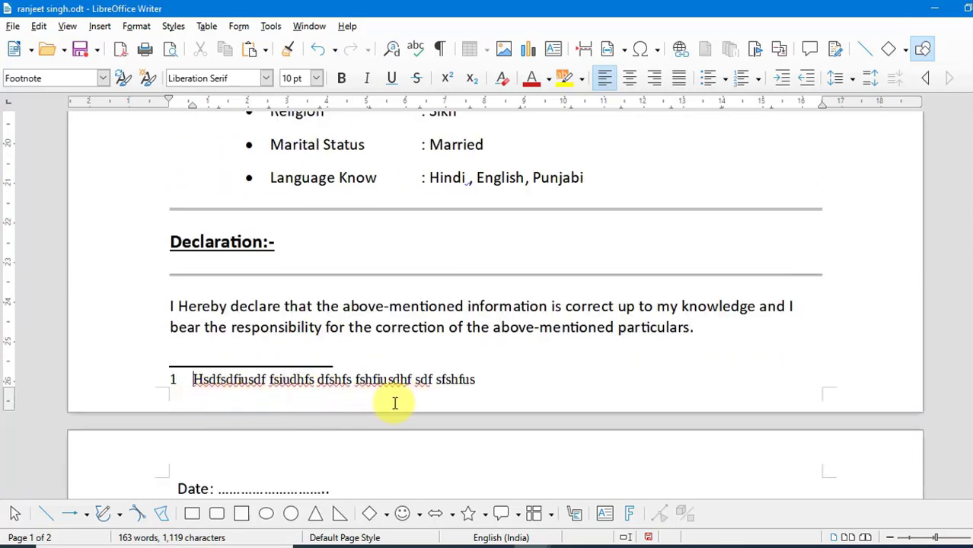
scroll(385, 327, "up", 8)
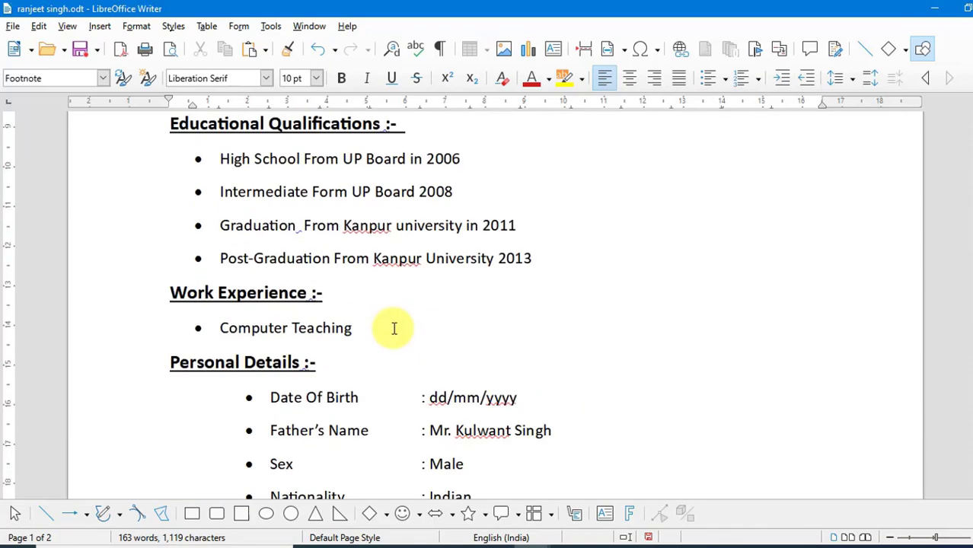
Select the 'Educational Qualifications :-' heading and insert an endnote reading 'Iojsf jf gjdg dgjdpg dg dg pdgpd dpofjgopdf g'
scroll(392, 329, "up", 1)
left_click_drag(404, 280, 161, 276)
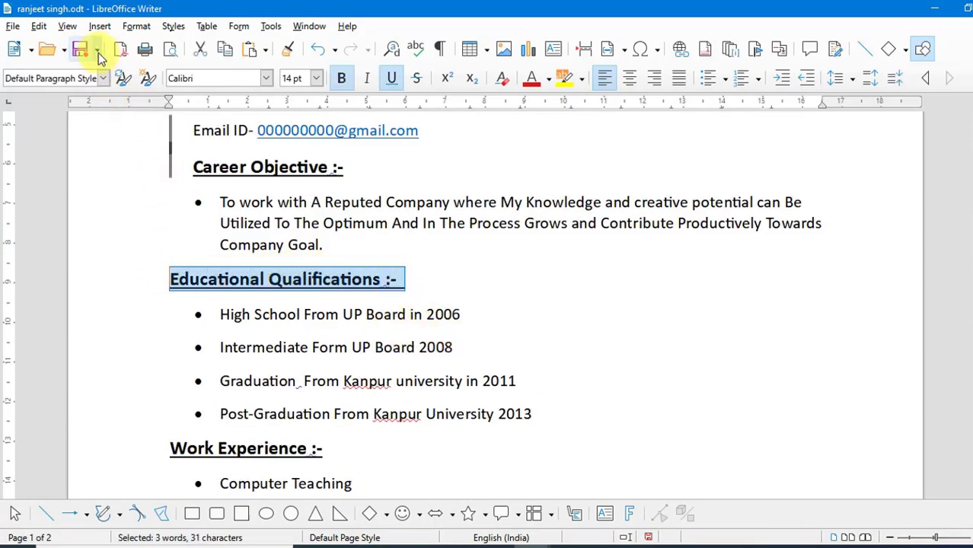
left_click(98, 27)
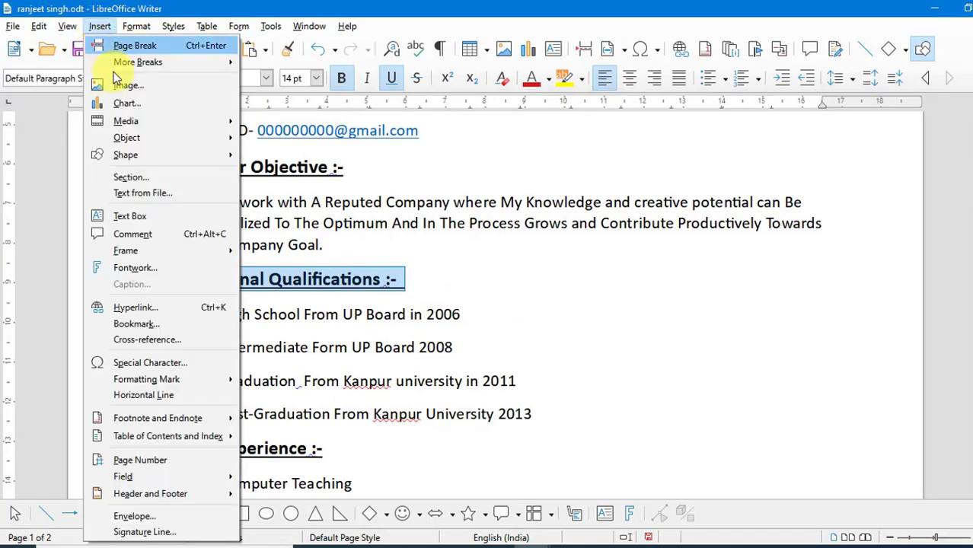
mouse_move(137, 419)
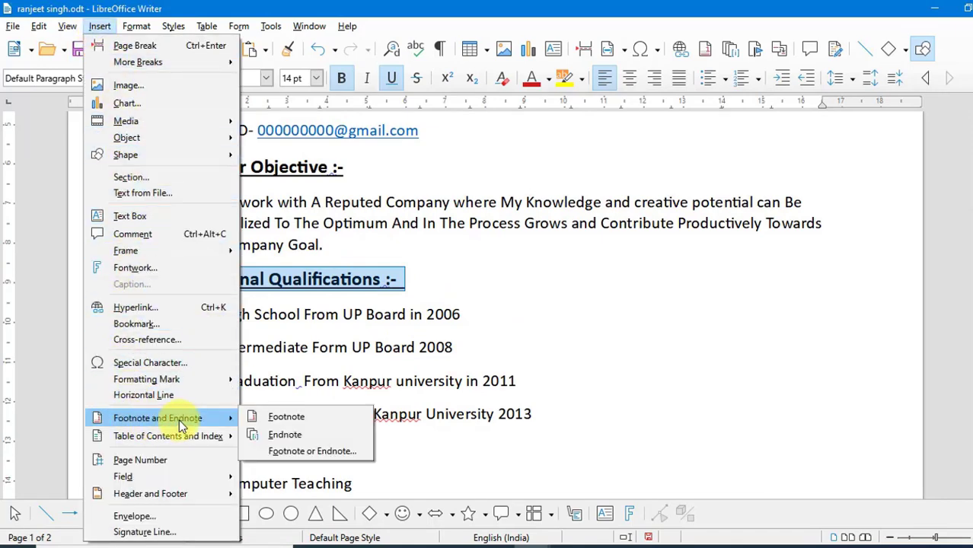
left_click(302, 433)
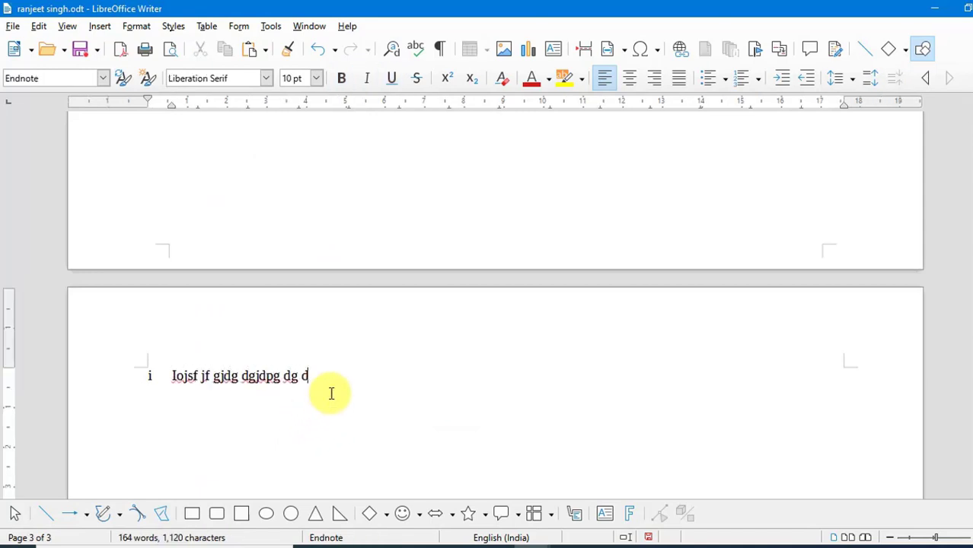
type("Iojsf jf gjdg dgjdpg dg dg pdgpd dpofjgopdf g")
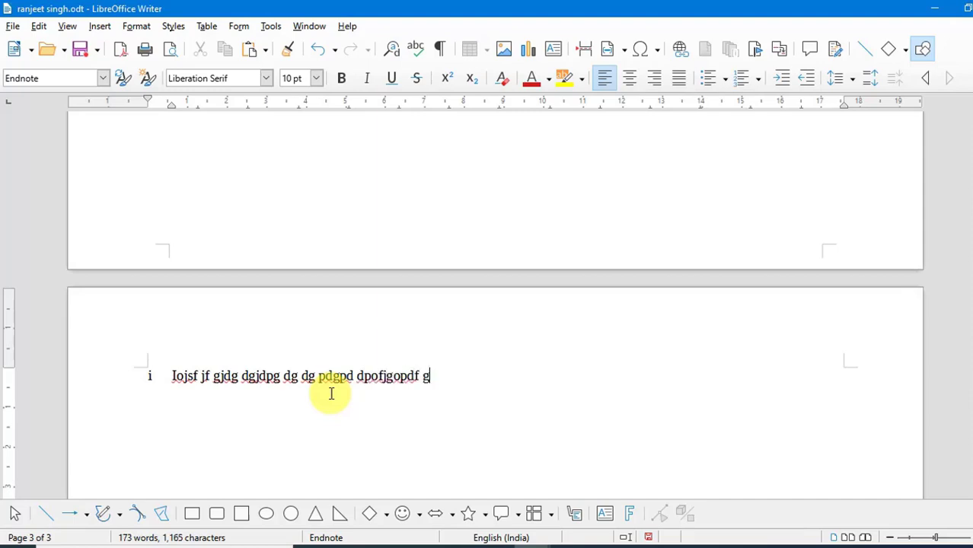
Scroll back to examine the endnote mark on the heading and browse the footnote and endnote options
scroll(331, 393, "up", 15)
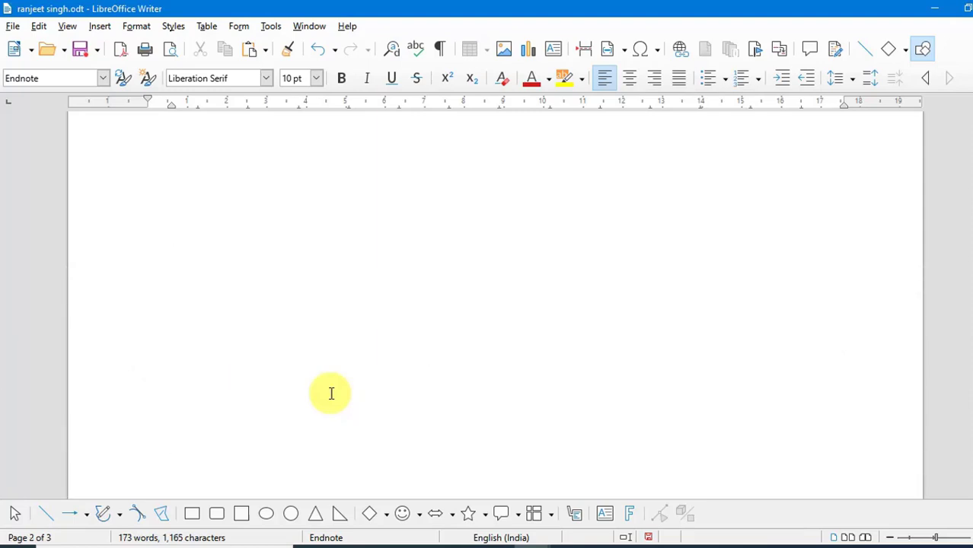
scroll(331, 393, "up", 10)
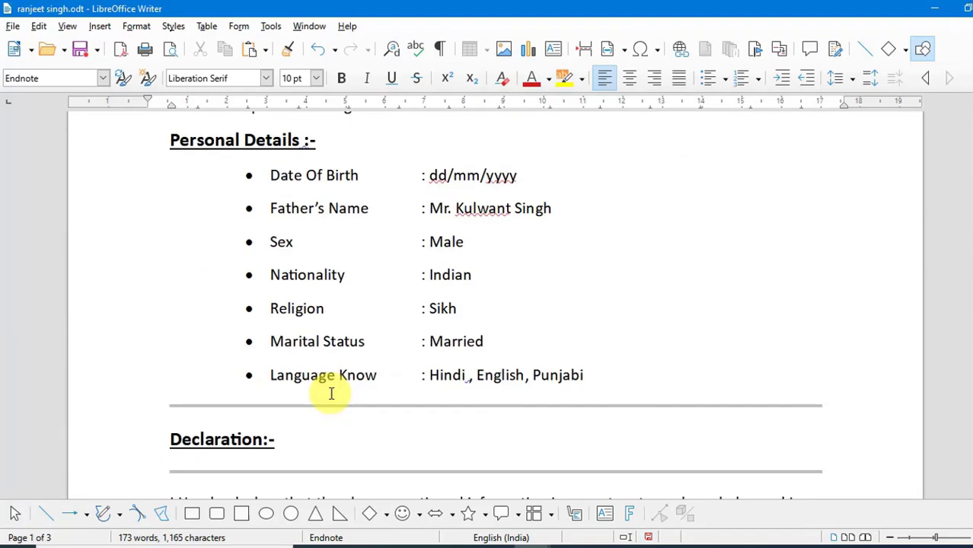
scroll(331, 393, "down", 6)
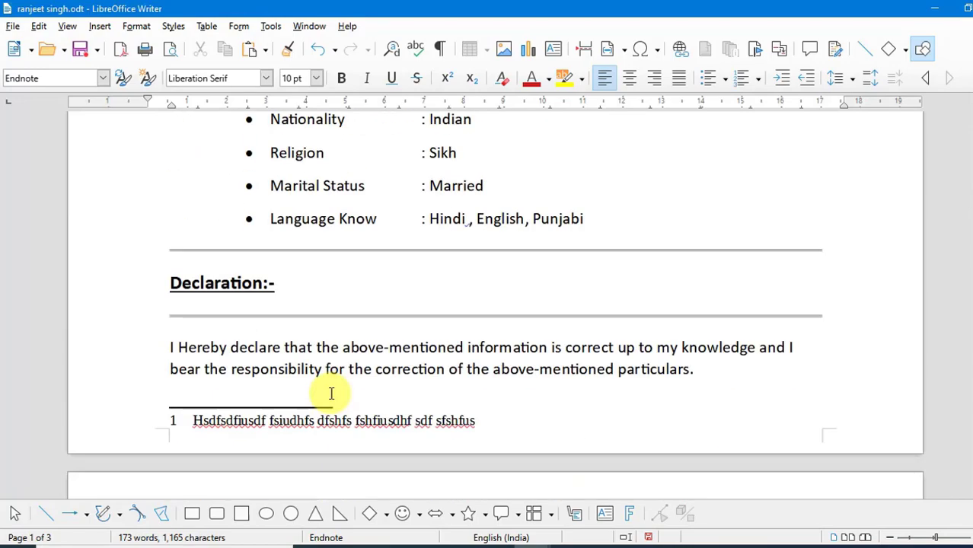
scroll(331, 393, "up", 5)
scroll(331, 394, "up", 9)
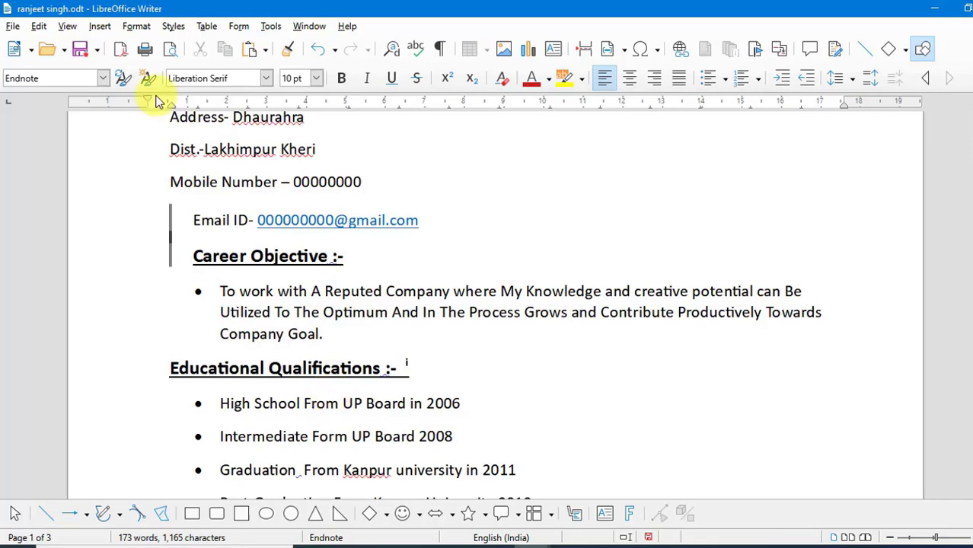
left_click(101, 27)
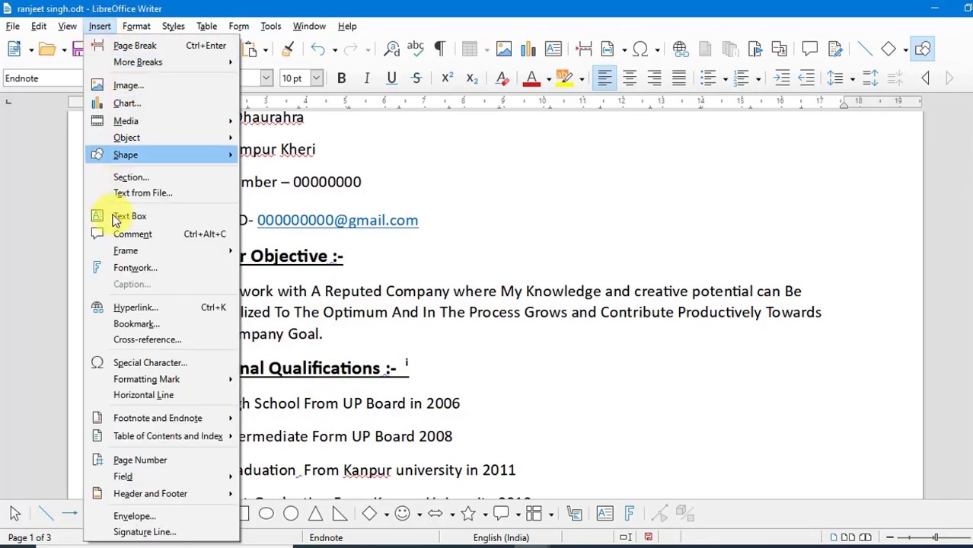
mouse_move(138, 420)
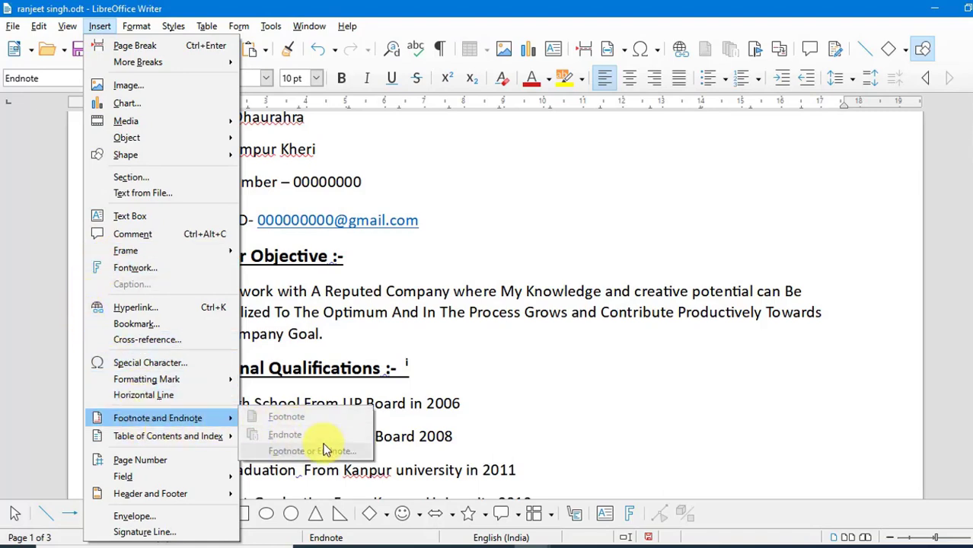
Insert a page number field into the footnote line at the bottom of page 1
left_click(97, 29)
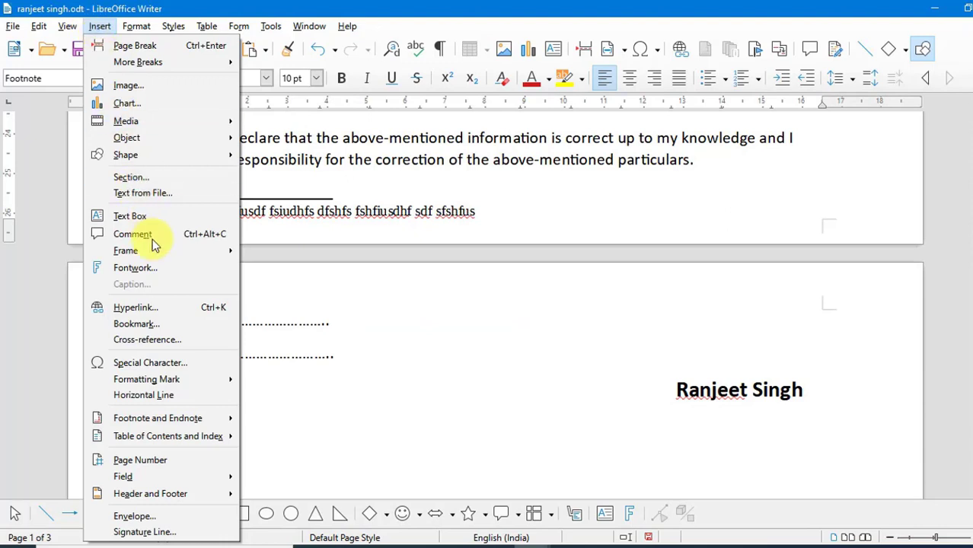
left_click(141, 459)
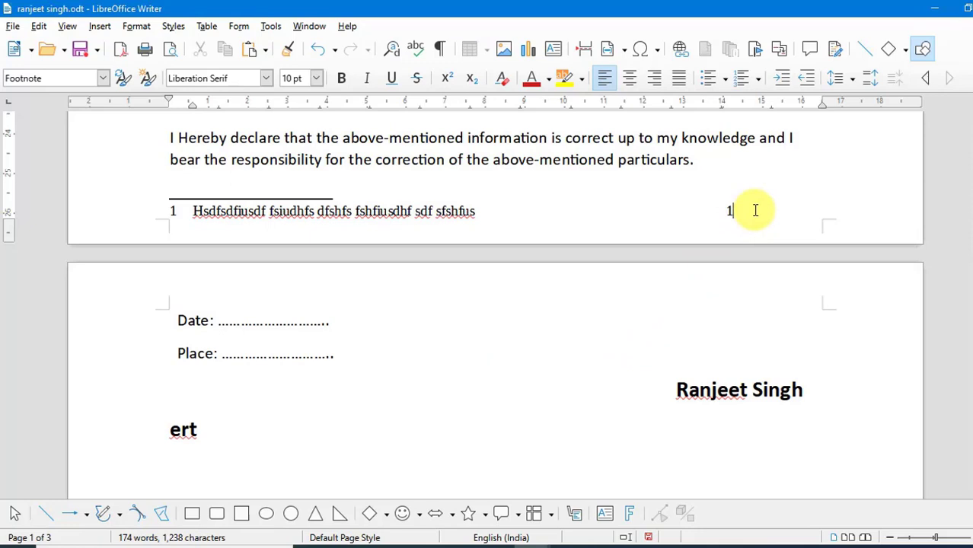
scroll(755, 211, "down", 10)
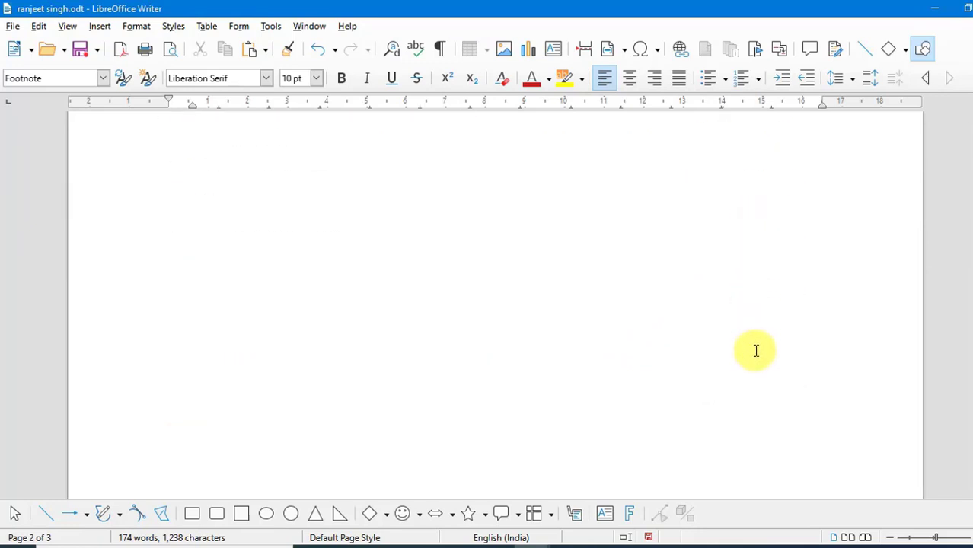
scroll(755, 351, "down", 2)
Add a header to the Default Page Style, enter 'Khalsa Computer' in it, and select that text
left_click(758, 296)
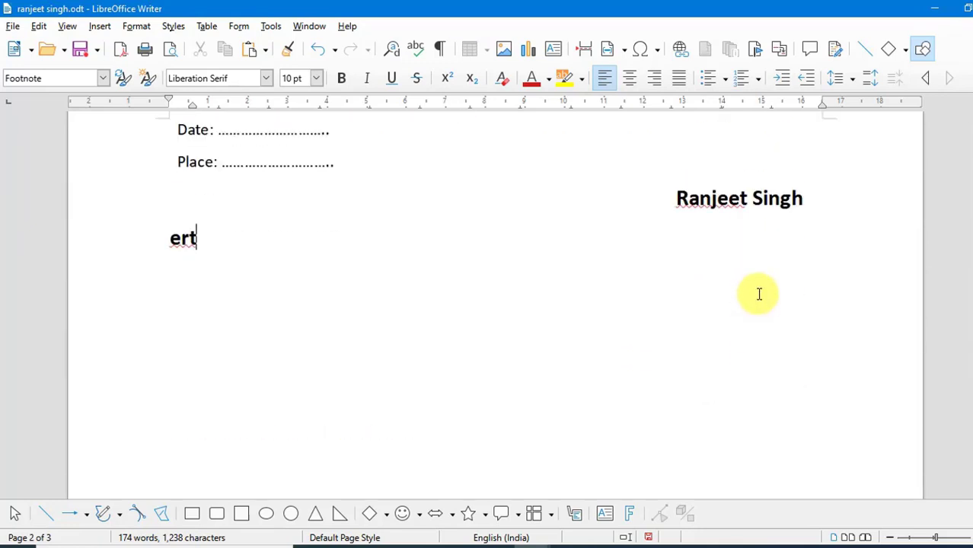
left_click(99, 26)
mouse_move(161, 500)
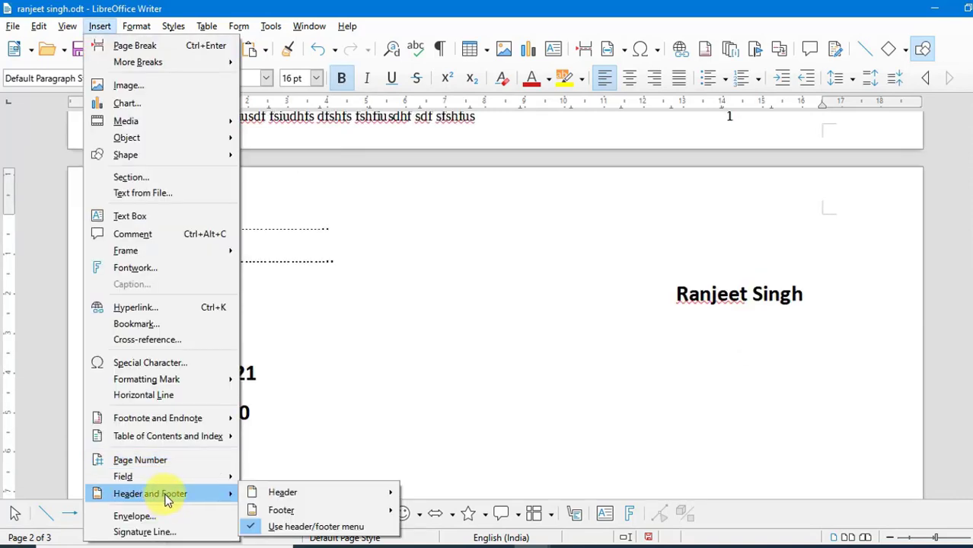
mouse_move(279, 496)
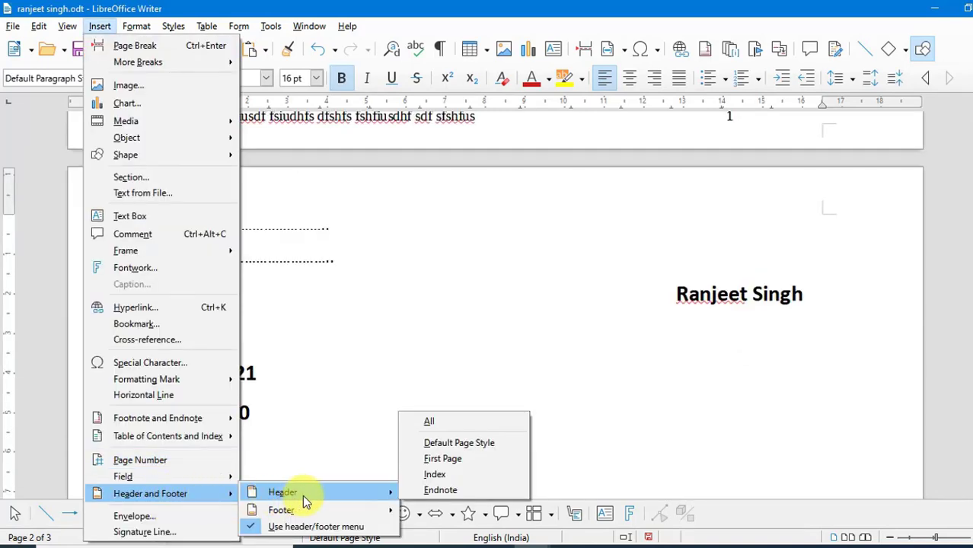
left_click(470, 444)
scroll(445, 430, "up", 3)
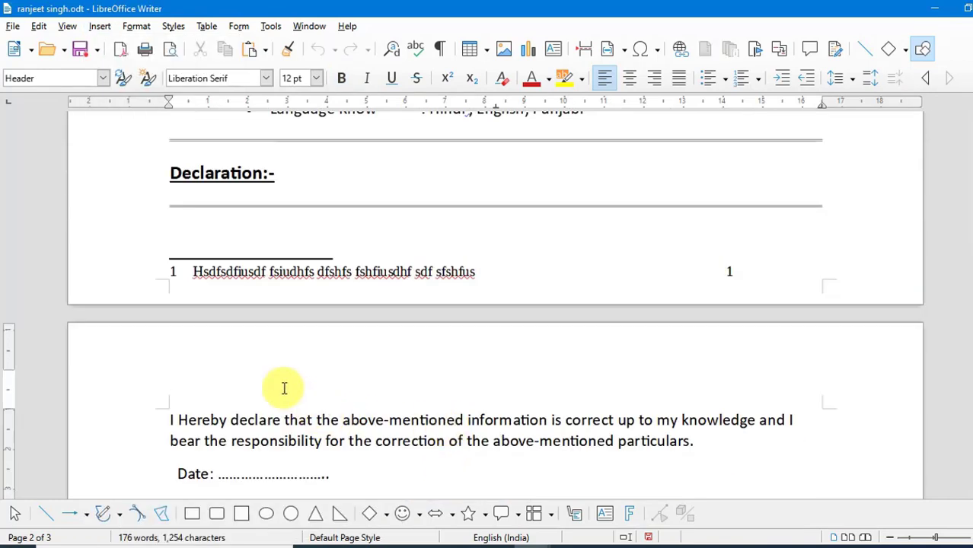
type("Khalsa Computer")
triple_click(192, 381)
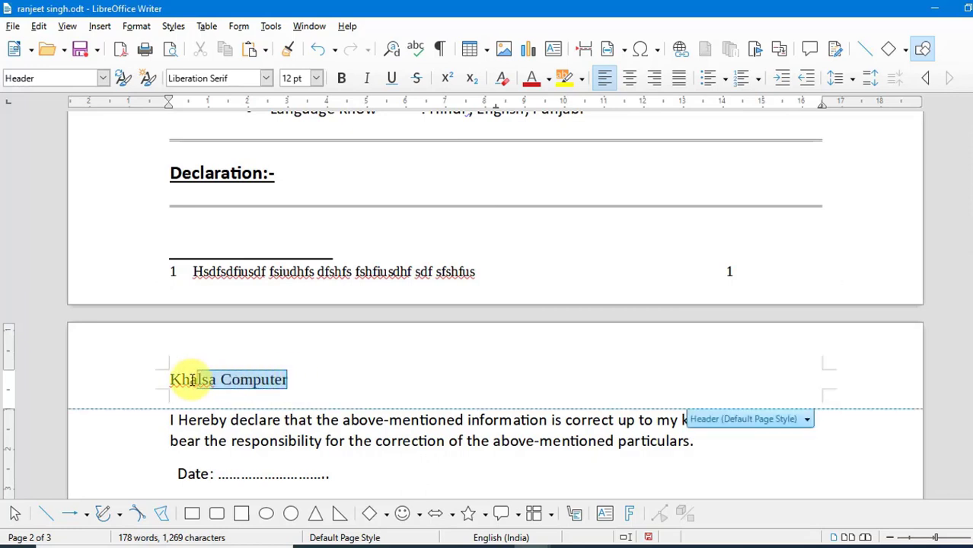
Format the header text 'Khalsa Computer' as bold, dark red and 24 pt
left_click_drag(192, 381, 145, 380)
left_click(342, 79)
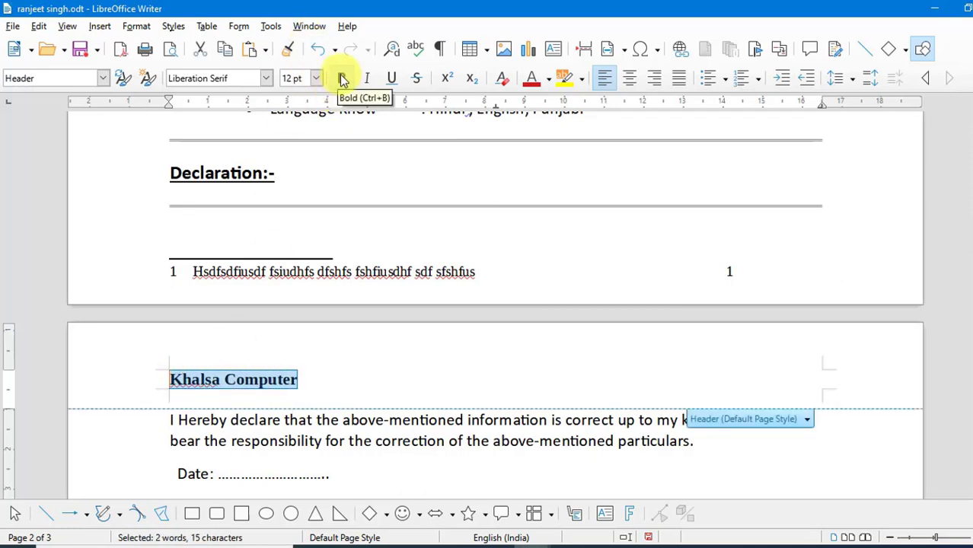
left_click(531, 79)
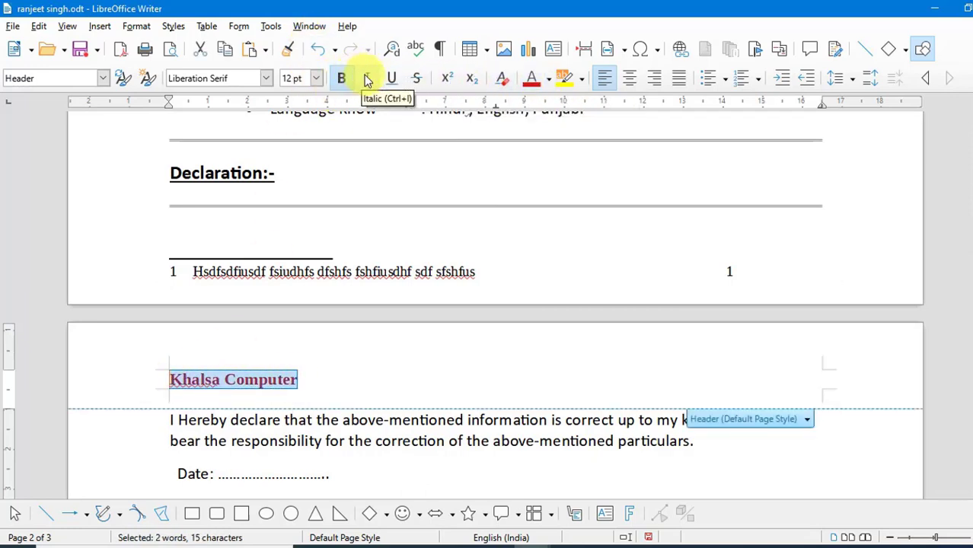
left_click(316, 78)
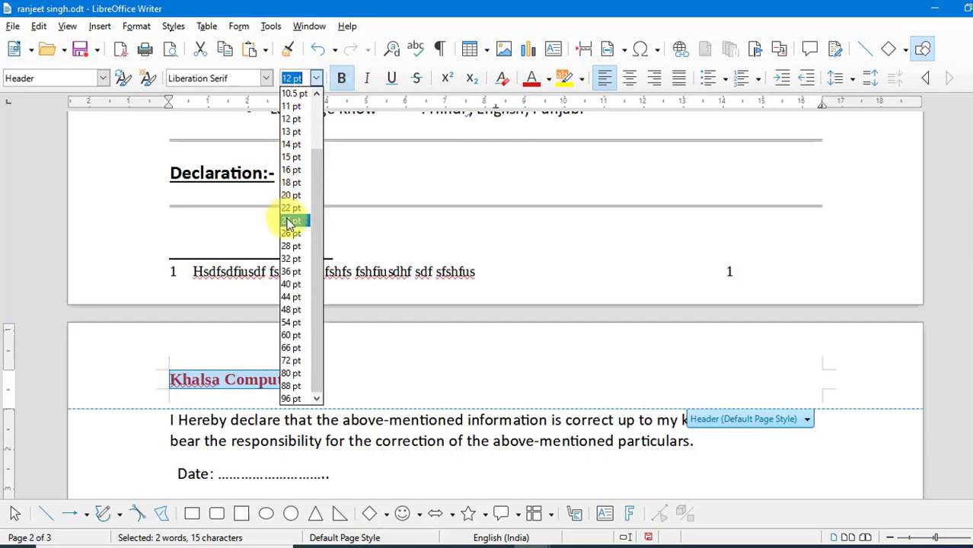
left_click(289, 219)
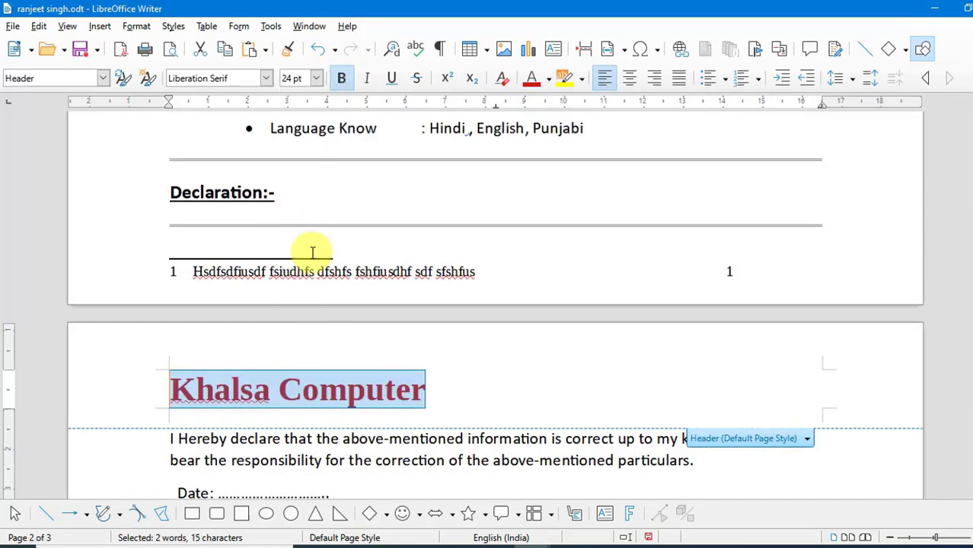
left_click(376, 454)
Add a footer to the Default Page Style and enter 'Khalsacomputer.com' in it
scroll(386, 385, "up", 15)
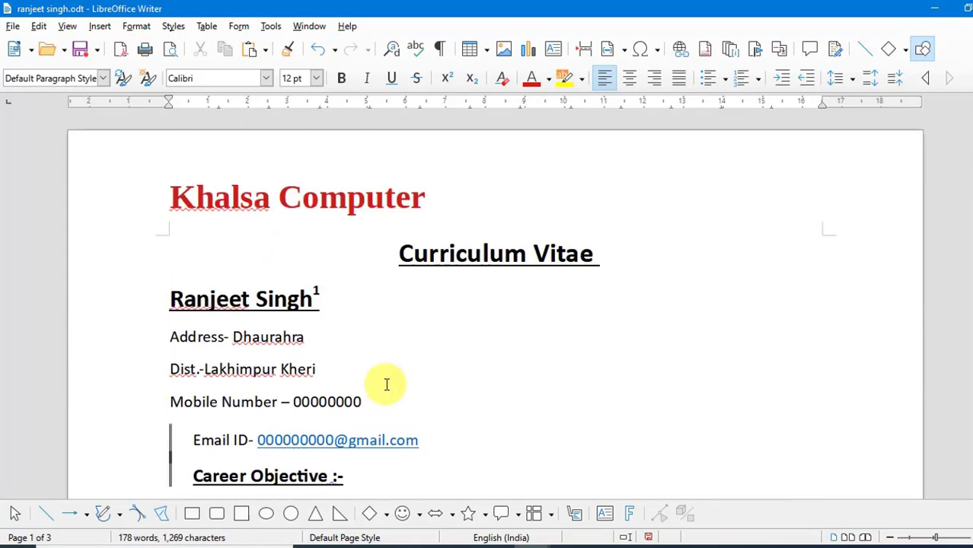
scroll(386, 385, "down", 15)
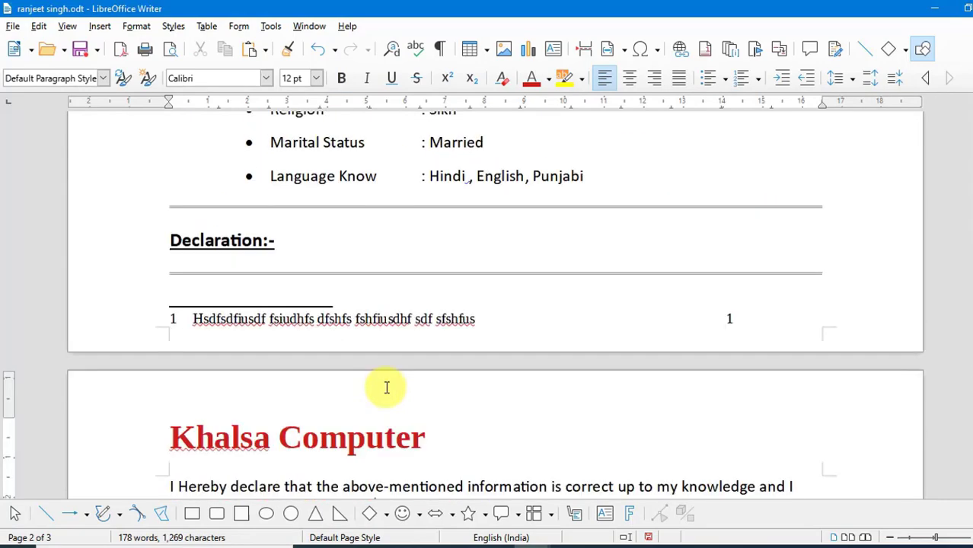
scroll(387, 387, "down", 6)
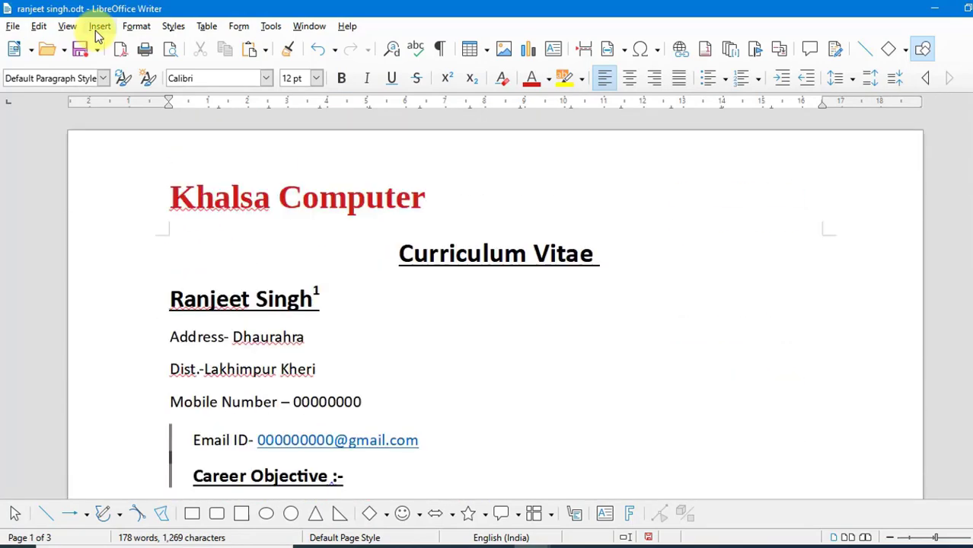
left_click(99, 27)
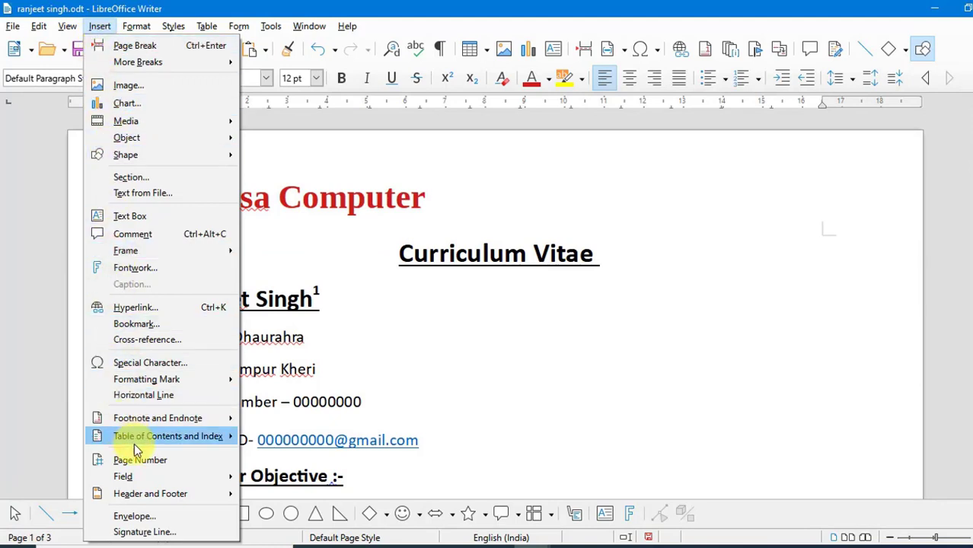
mouse_move(170, 496)
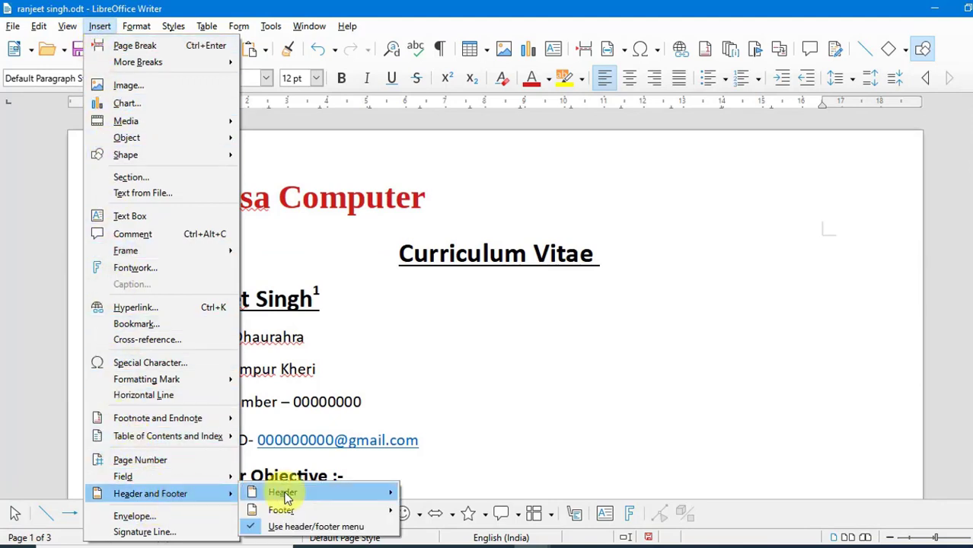
mouse_move(285, 511)
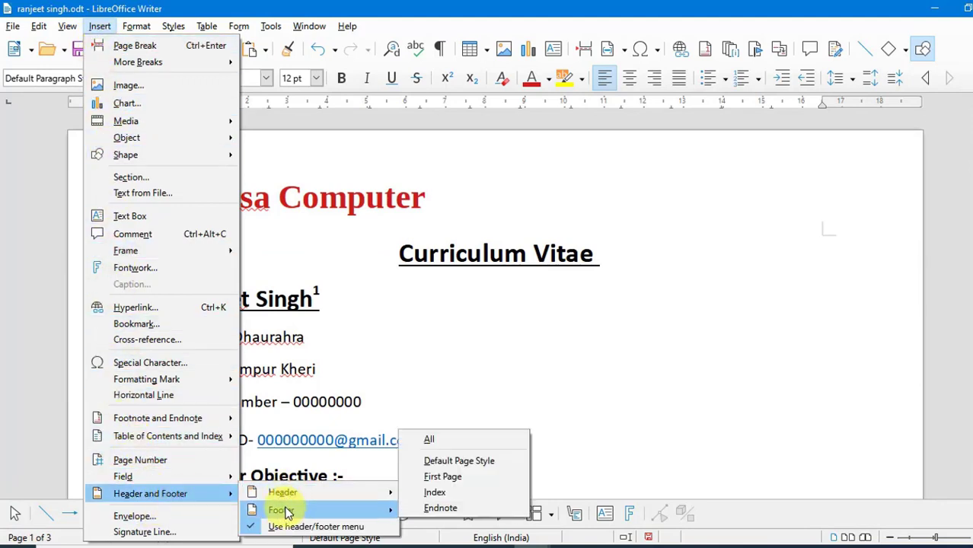
left_click(479, 462)
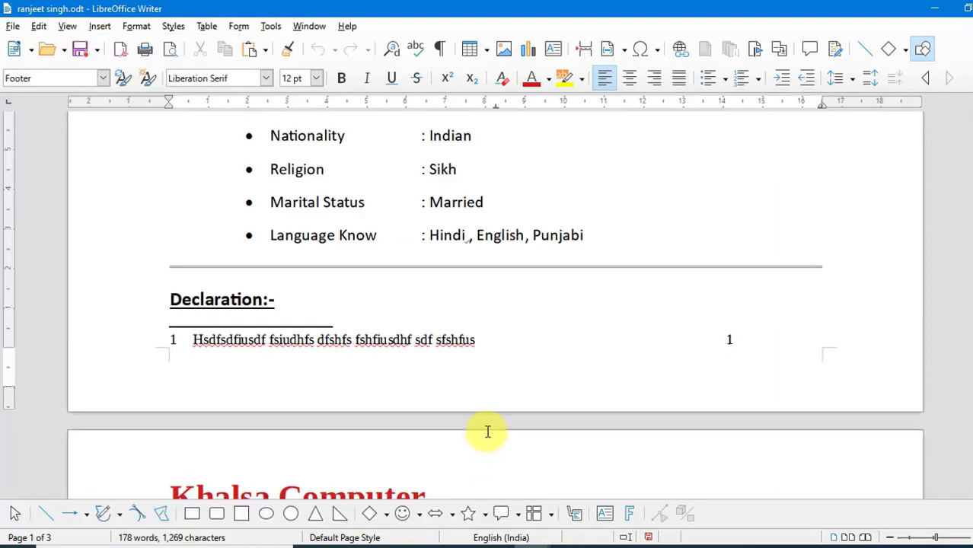
type("Khalsacomputer.com")
Insert an envelope page into the document using the prefilled addressee and sender addresses
scroll(428, 374, "up", 5)
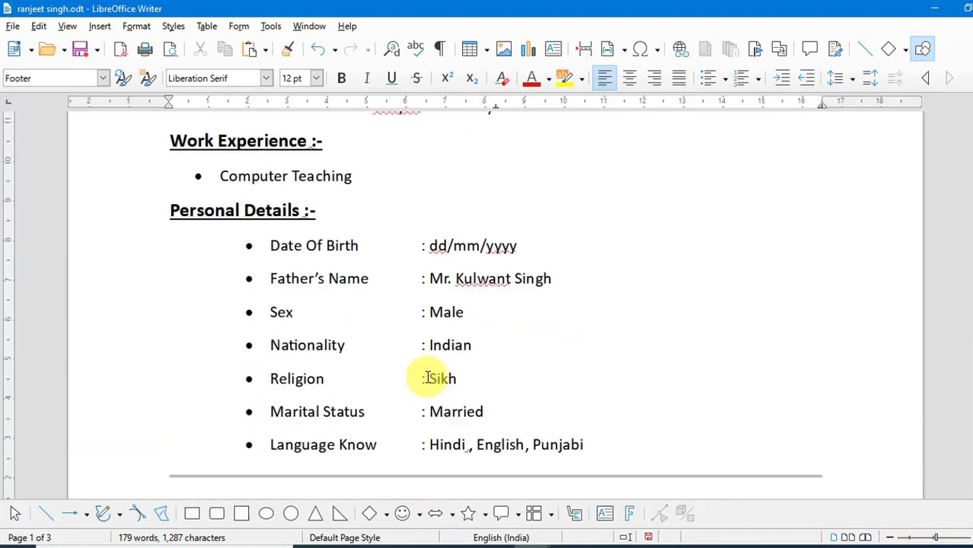
scroll(428, 378, "up", 15)
scroll(427, 377, "down", 20)
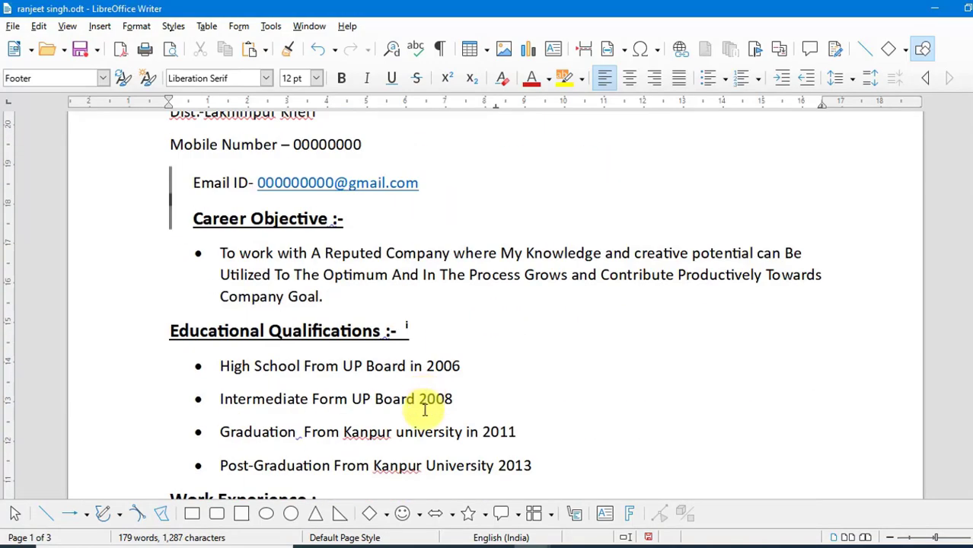
scroll(402, 393, "down", 15)
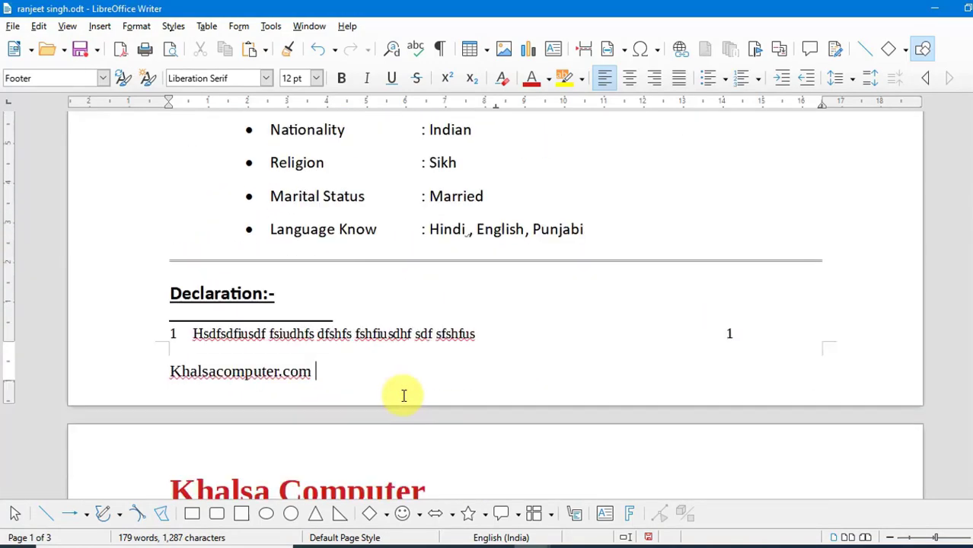
scroll(404, 395, "down", 3)
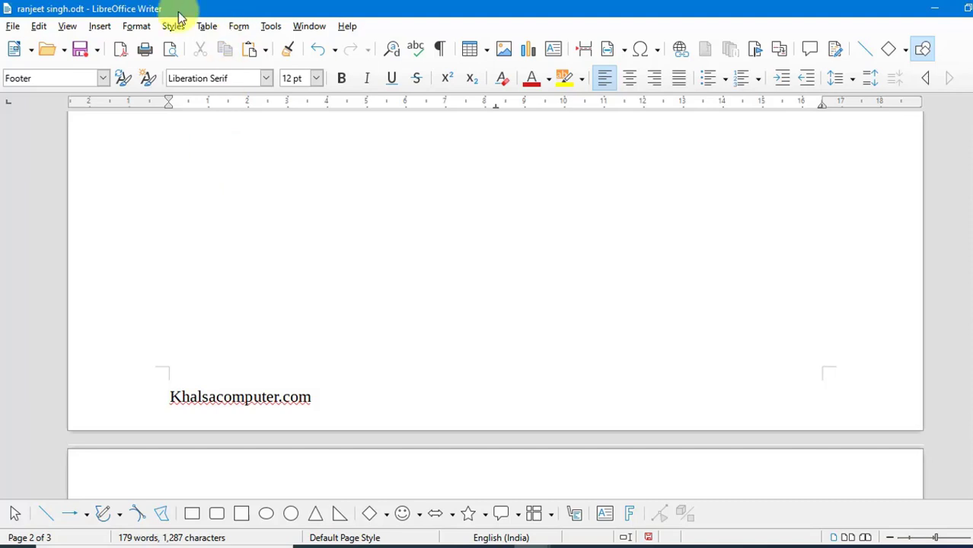
left_click(101, 26)
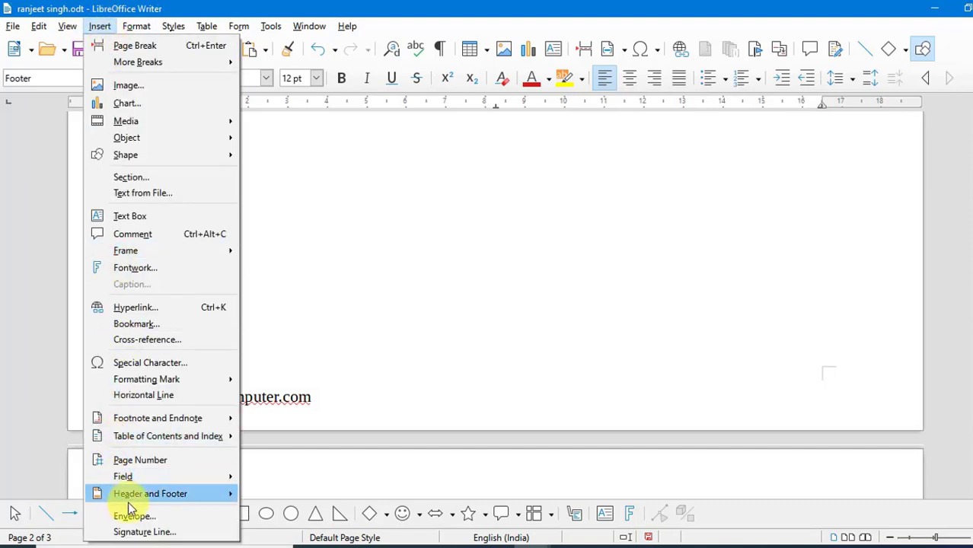
mouse_move(182, 494)
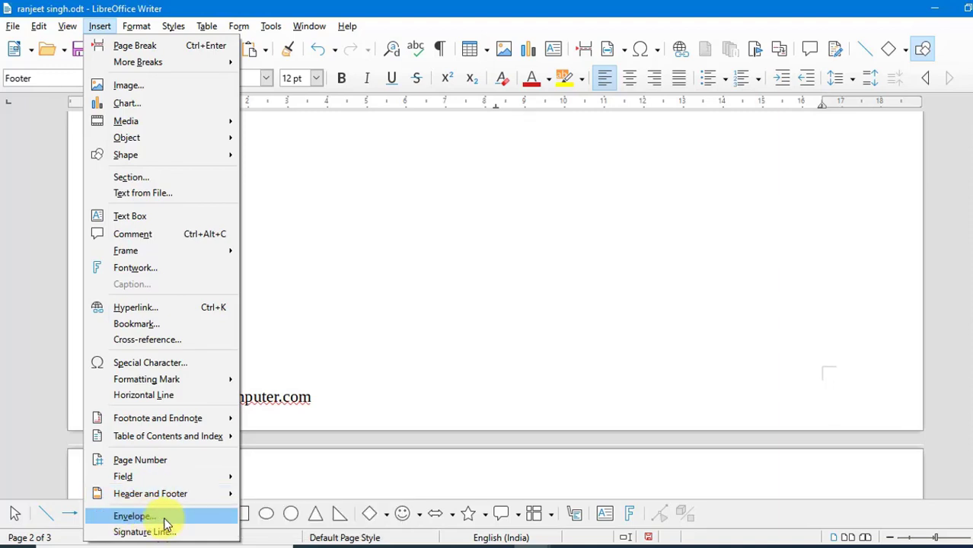
left_click(165, 524)
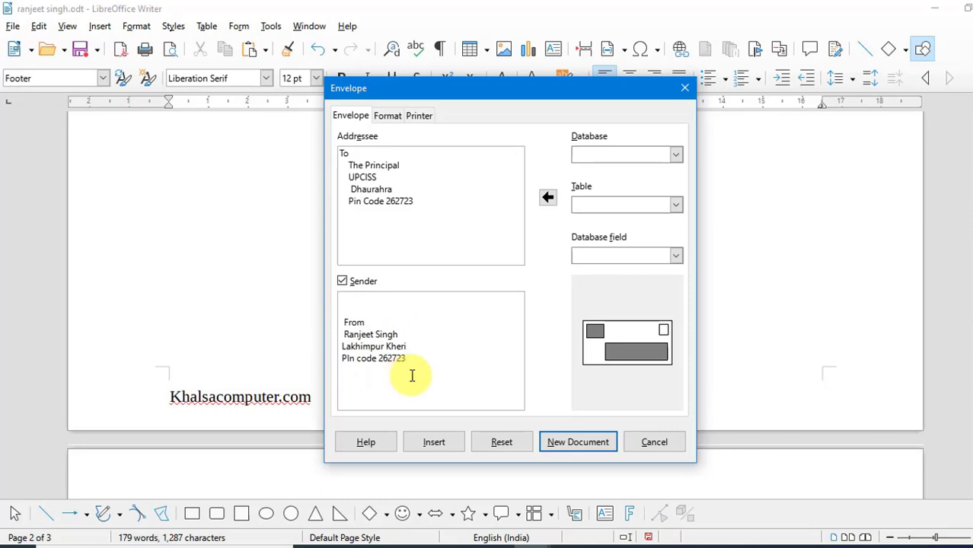
left_click(455, 443)
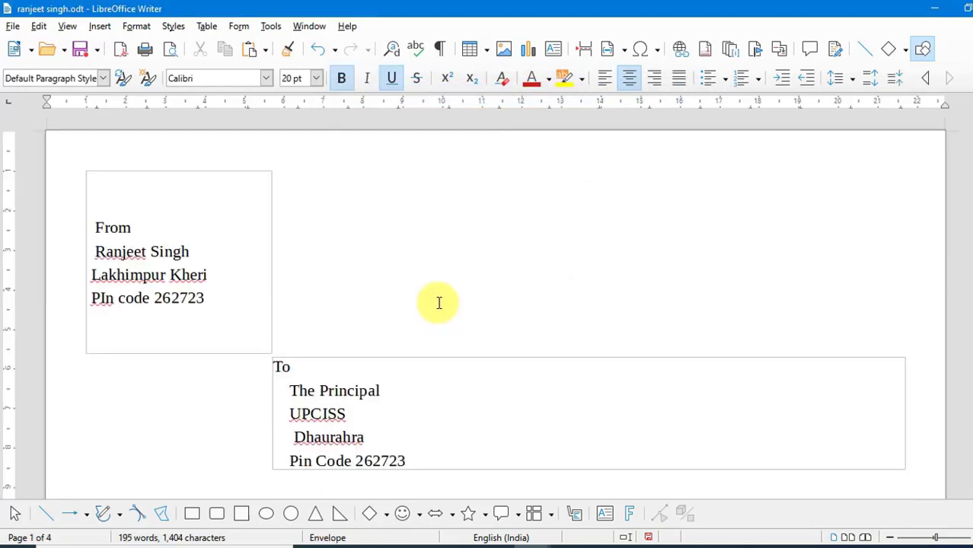
Insert a signature line with name 'Khalsa Computer', the person's name as title, and an e-mail address
scroll(438, 303, "down", 1)
scroll(395, 306, "up", 1)
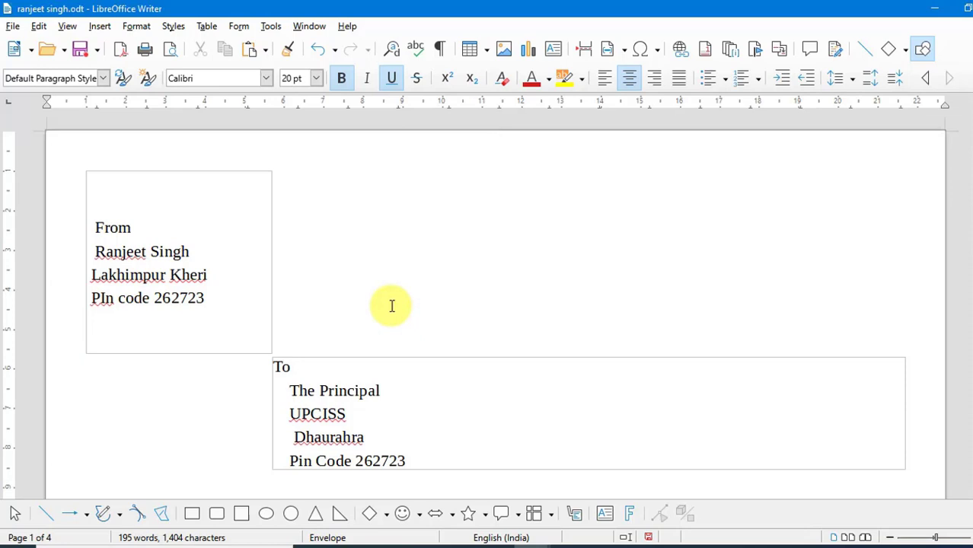
left_click(100, 26)
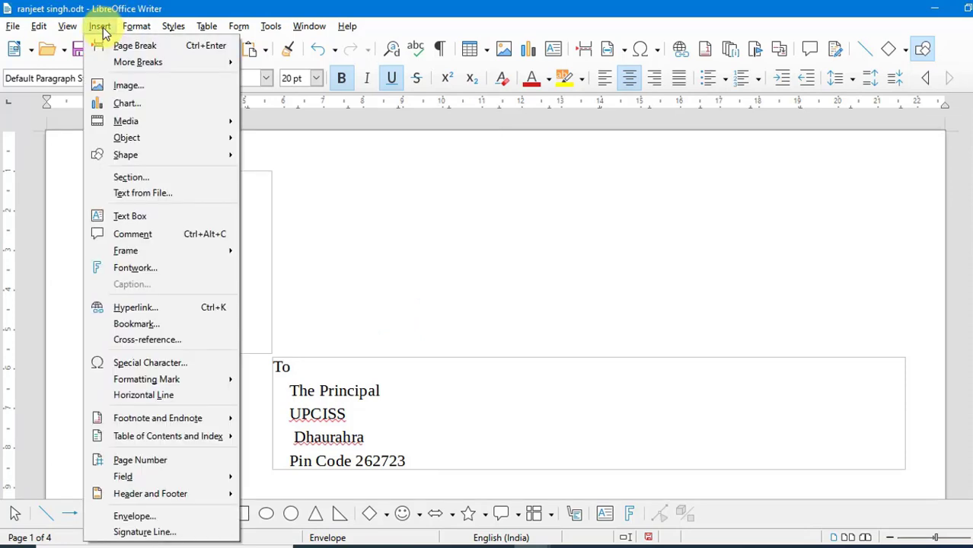
left_click(181, 533)
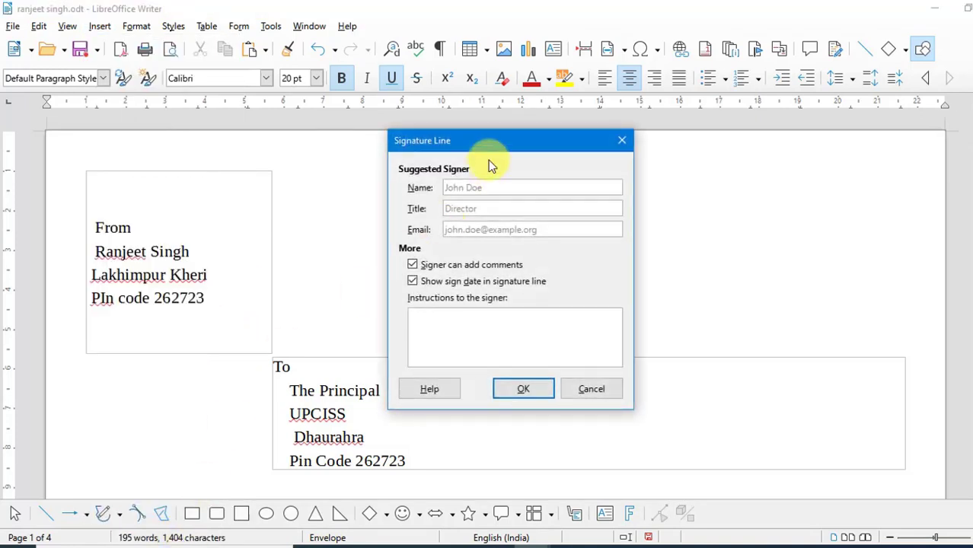
left_click_drag(498, 142, 595, 141)
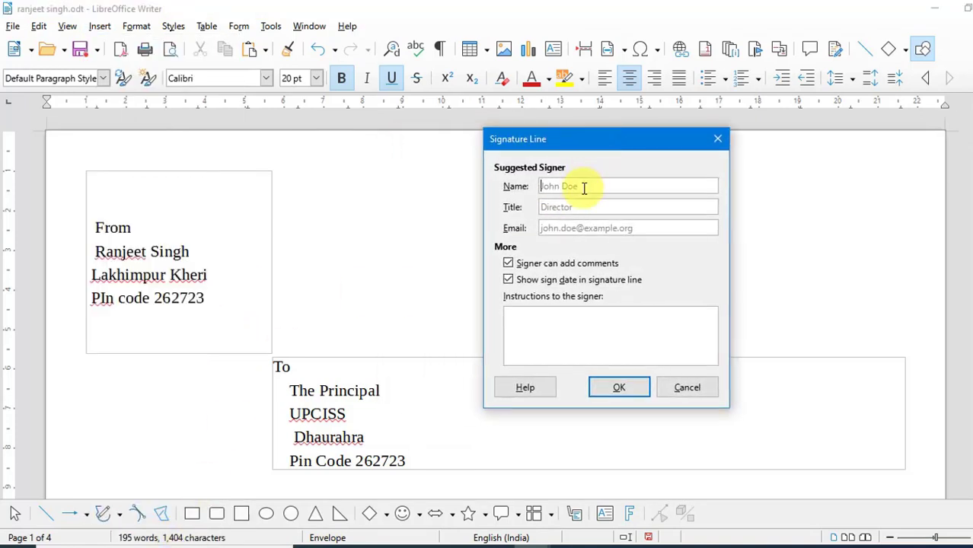
left_click(584, 188)
type("Khalsa Computer")
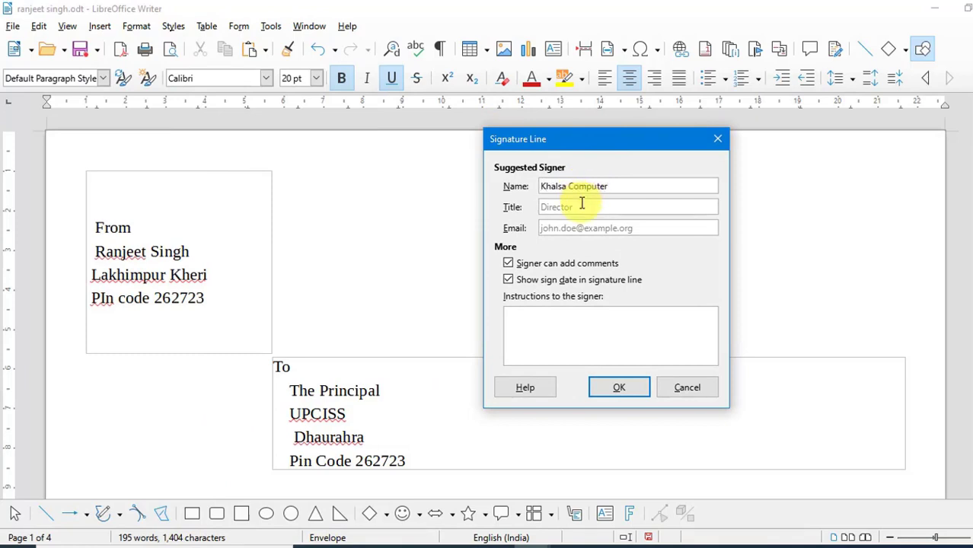
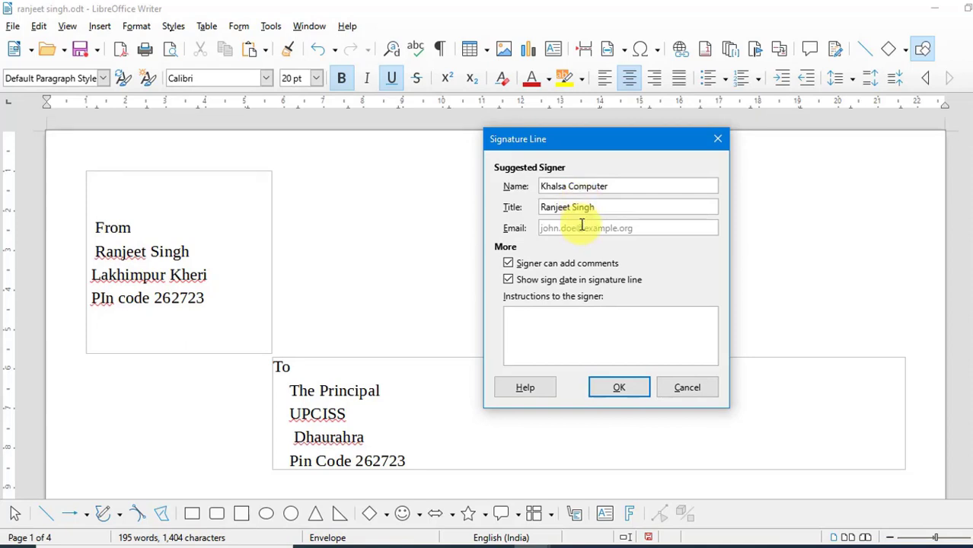
left_click(582, 228)
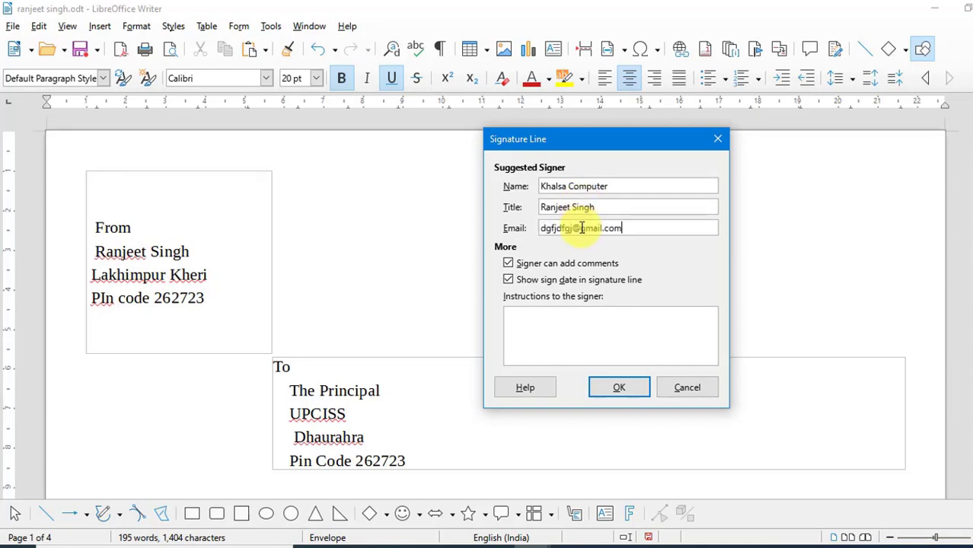
left_click(619, 389)
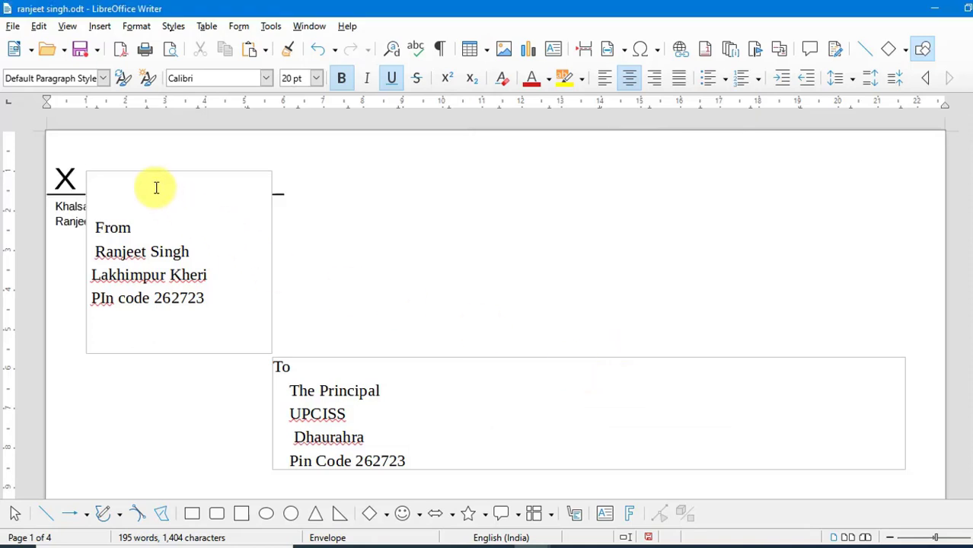
Set the signature line's wrap to Through and move it to the upper right of the envelope page
left_click(56, 185)
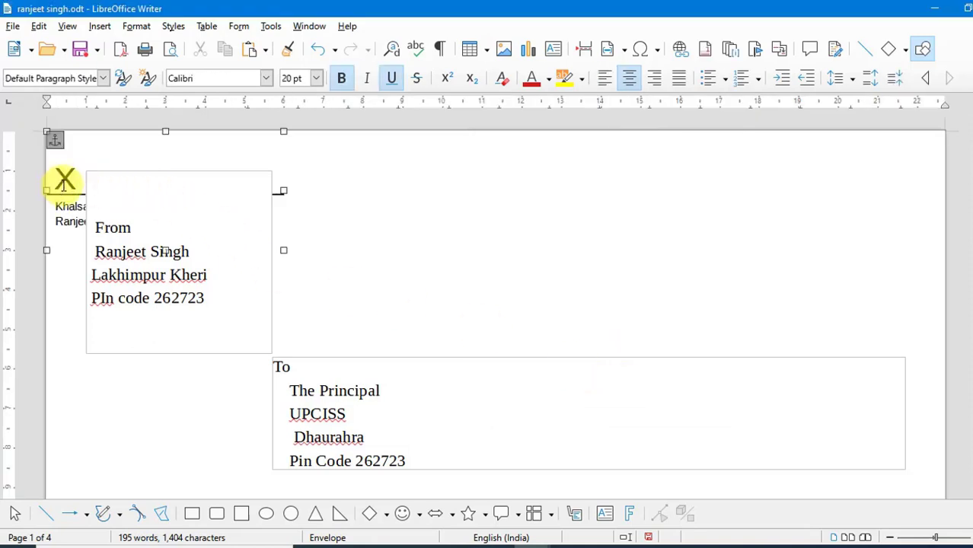
right_click(60, 194)
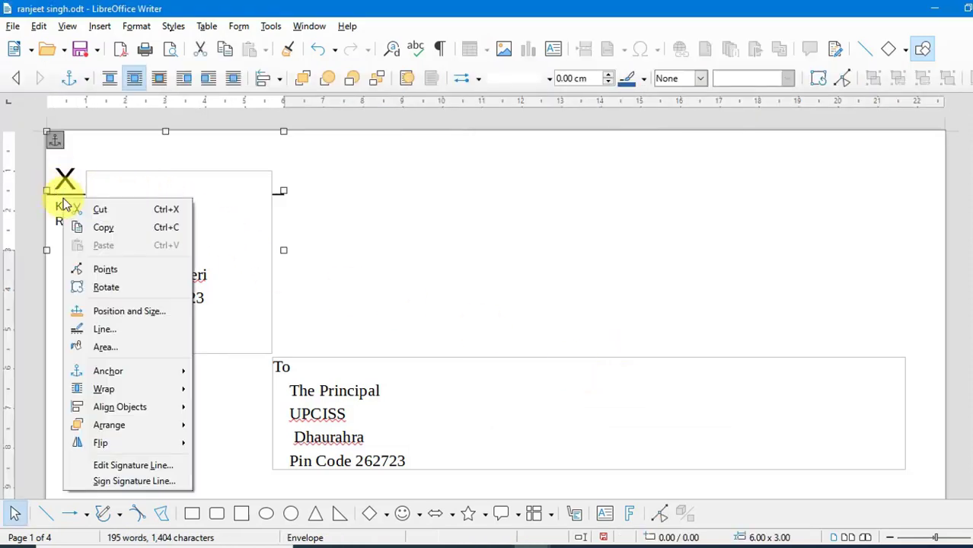
mouse_move(152, 390)
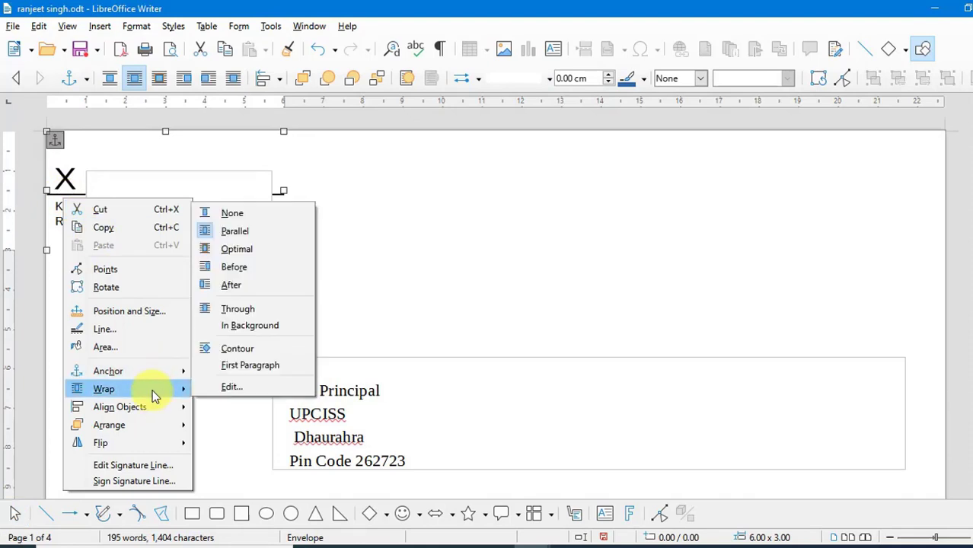
left_click(233, 308)
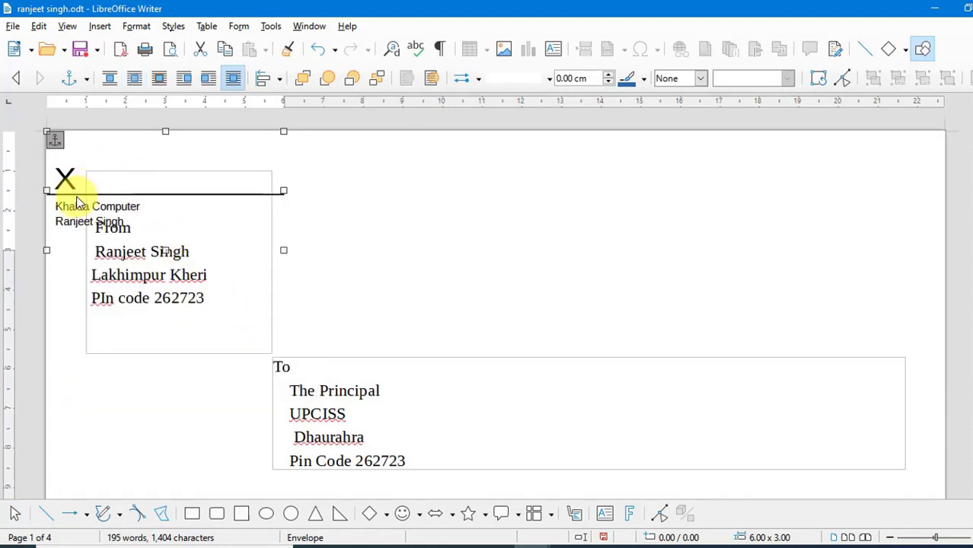
mouse_move(102, 196)
left_mouse_down()
mouse_move(749, 206)
mouse_move(731, 206)
left_mouse_up()
left_click(568, 219)
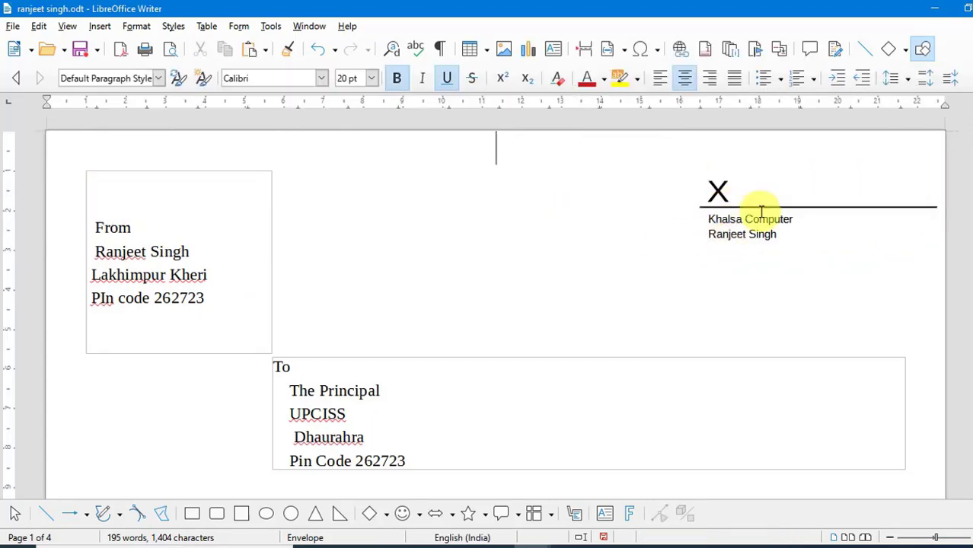
scroll(774, 299, "down", 3)
scroll(795, 286, "up", 3)
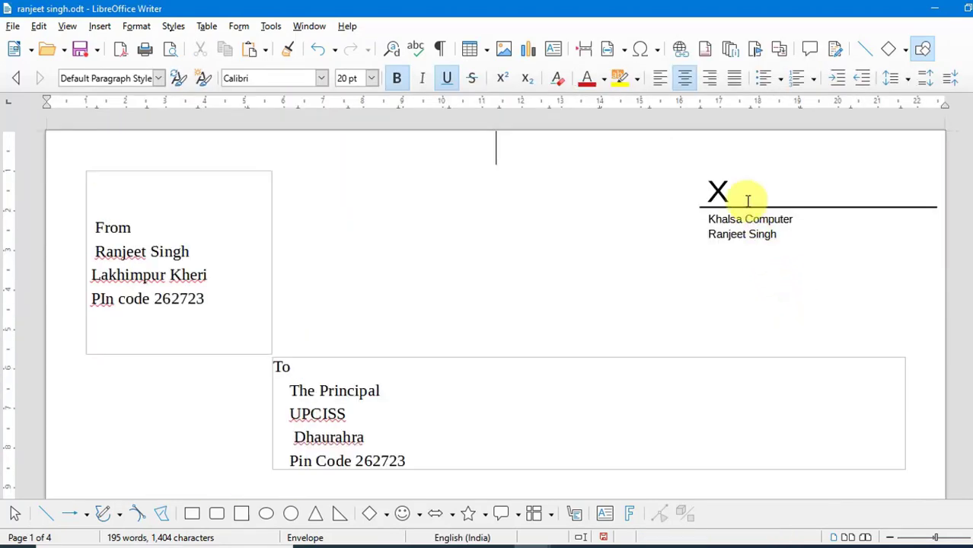